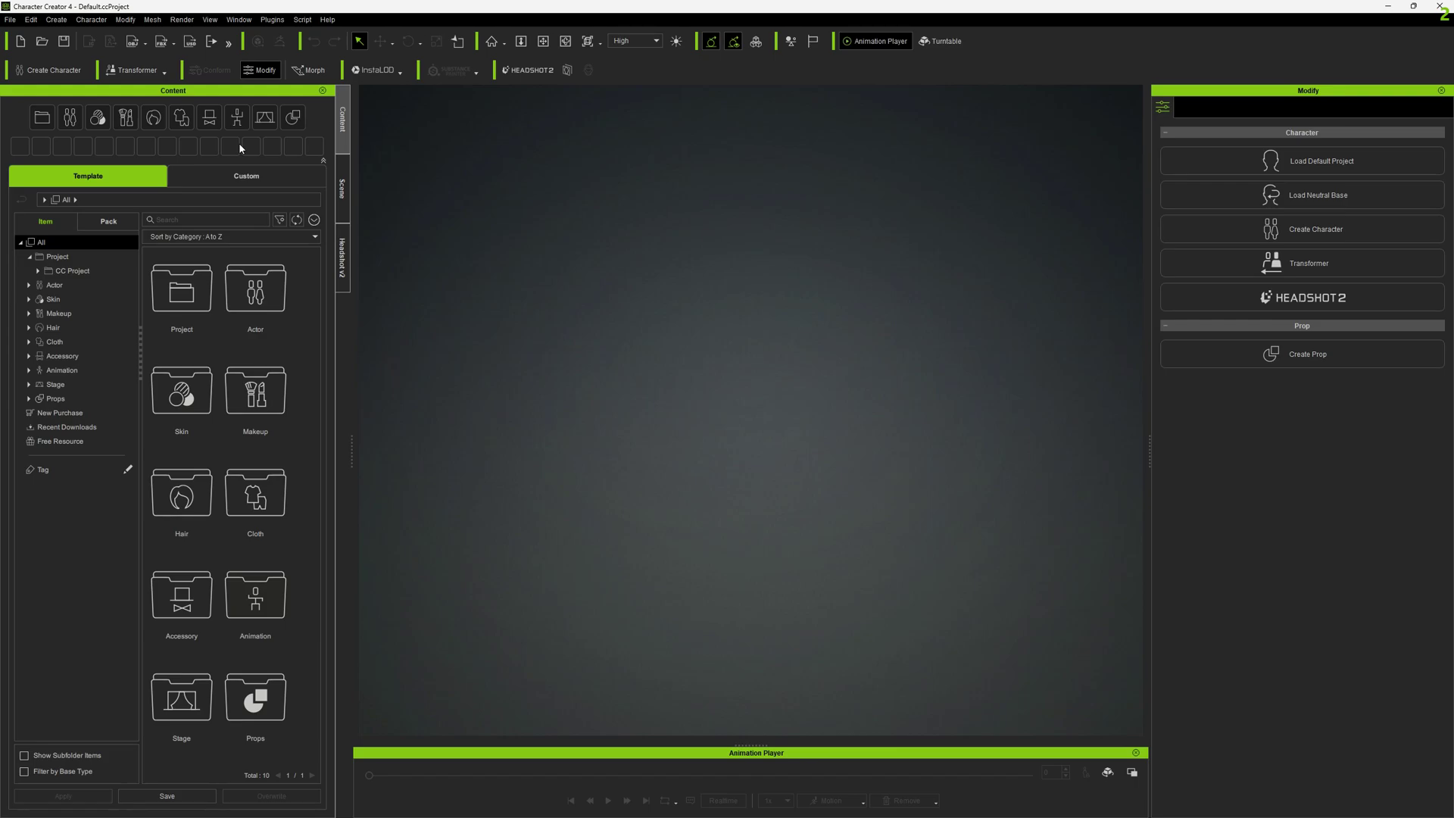
# Load the CC3+ neutral base character into the empty scene
pyautogui.click(90, 20)
pyautogui.moveTo(152, 36)
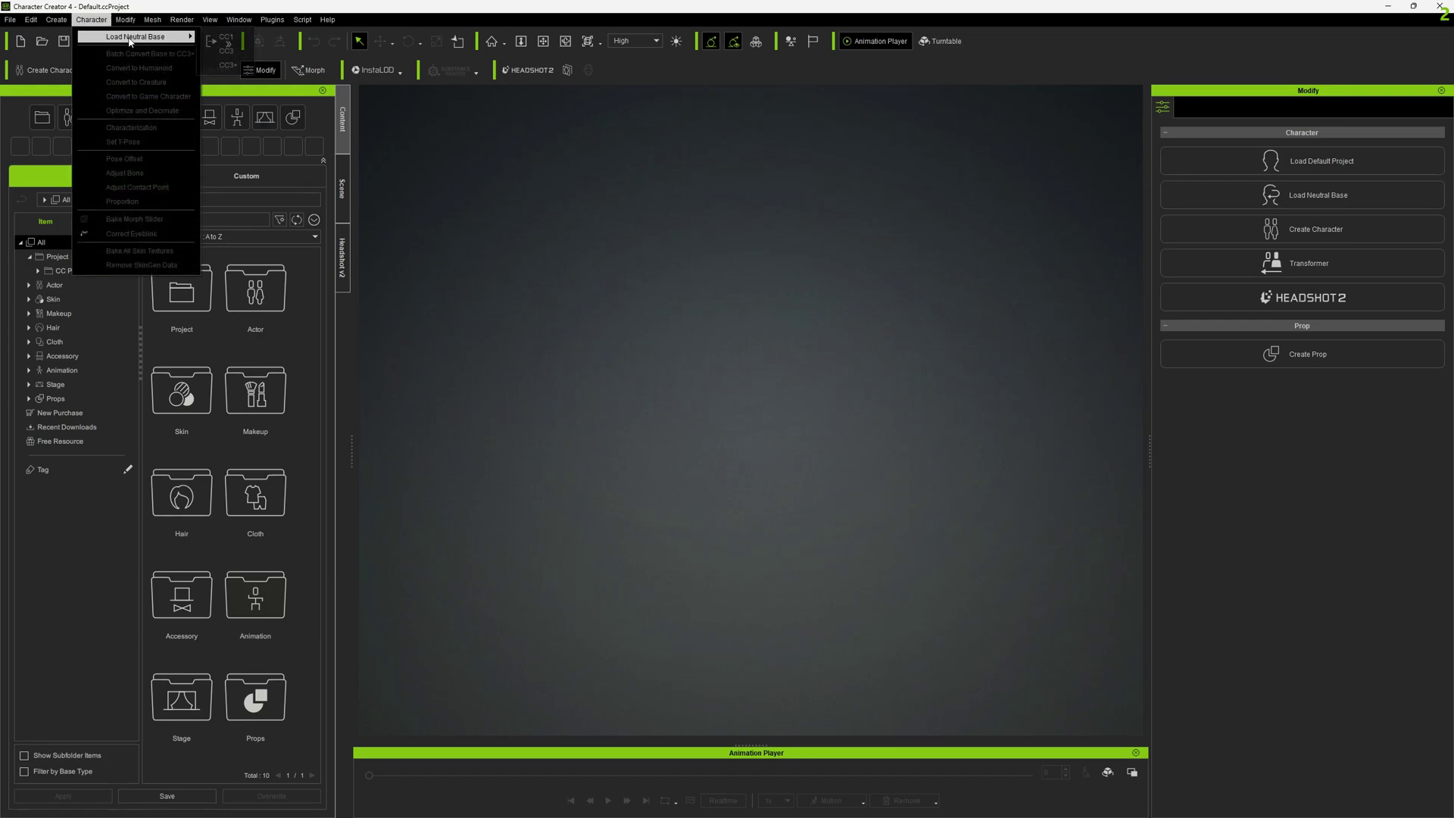
pyautogui.click(227, 65)
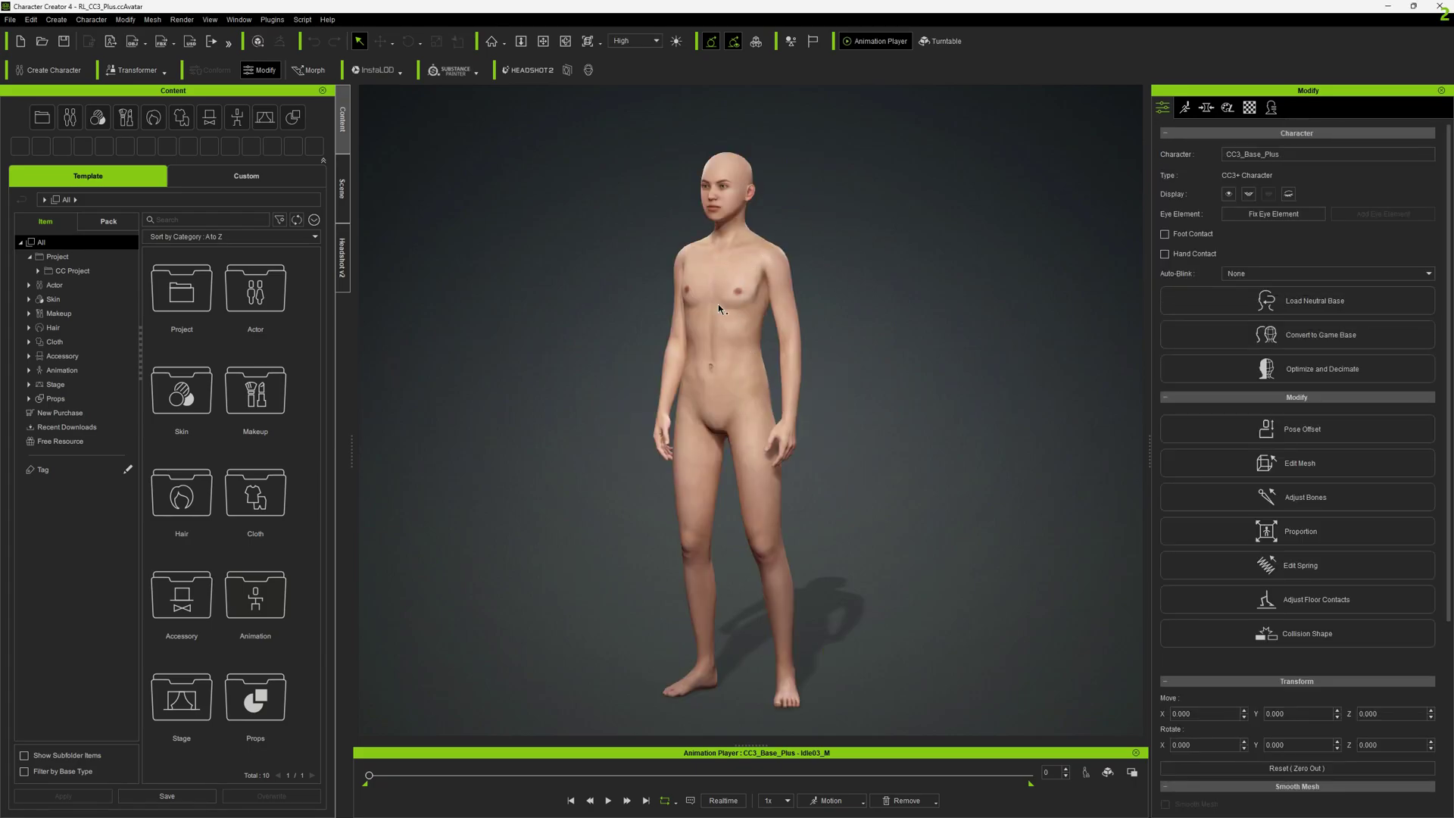
# Start an FBX export of the clothed character with the Unreal target preset and the Mesh FBX option, accepting the re-import notice
pyautogui.click(10, 19)
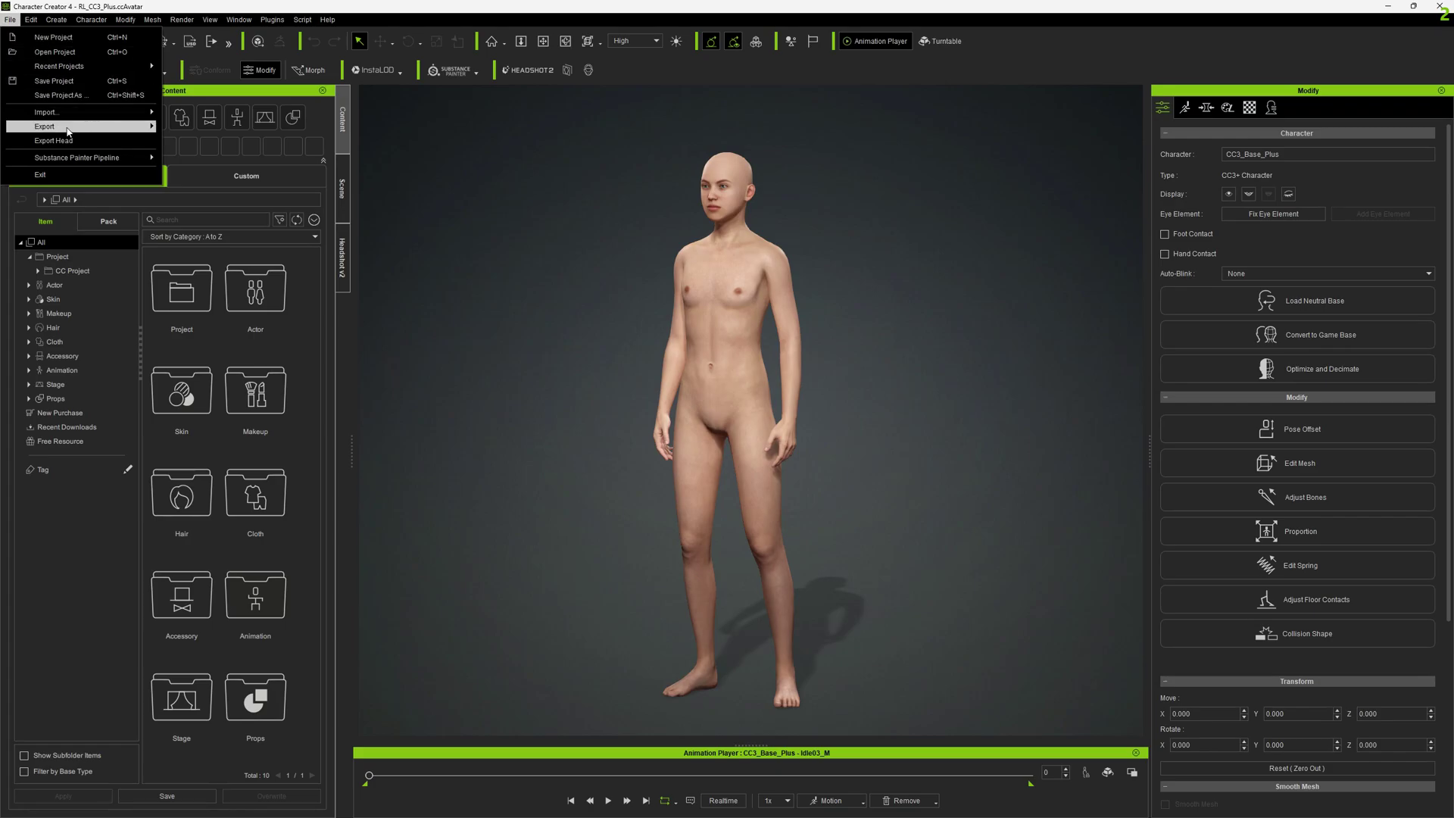
pyautogui.moveTo(68, 131)
pyautogui.moveTo(256, 185)
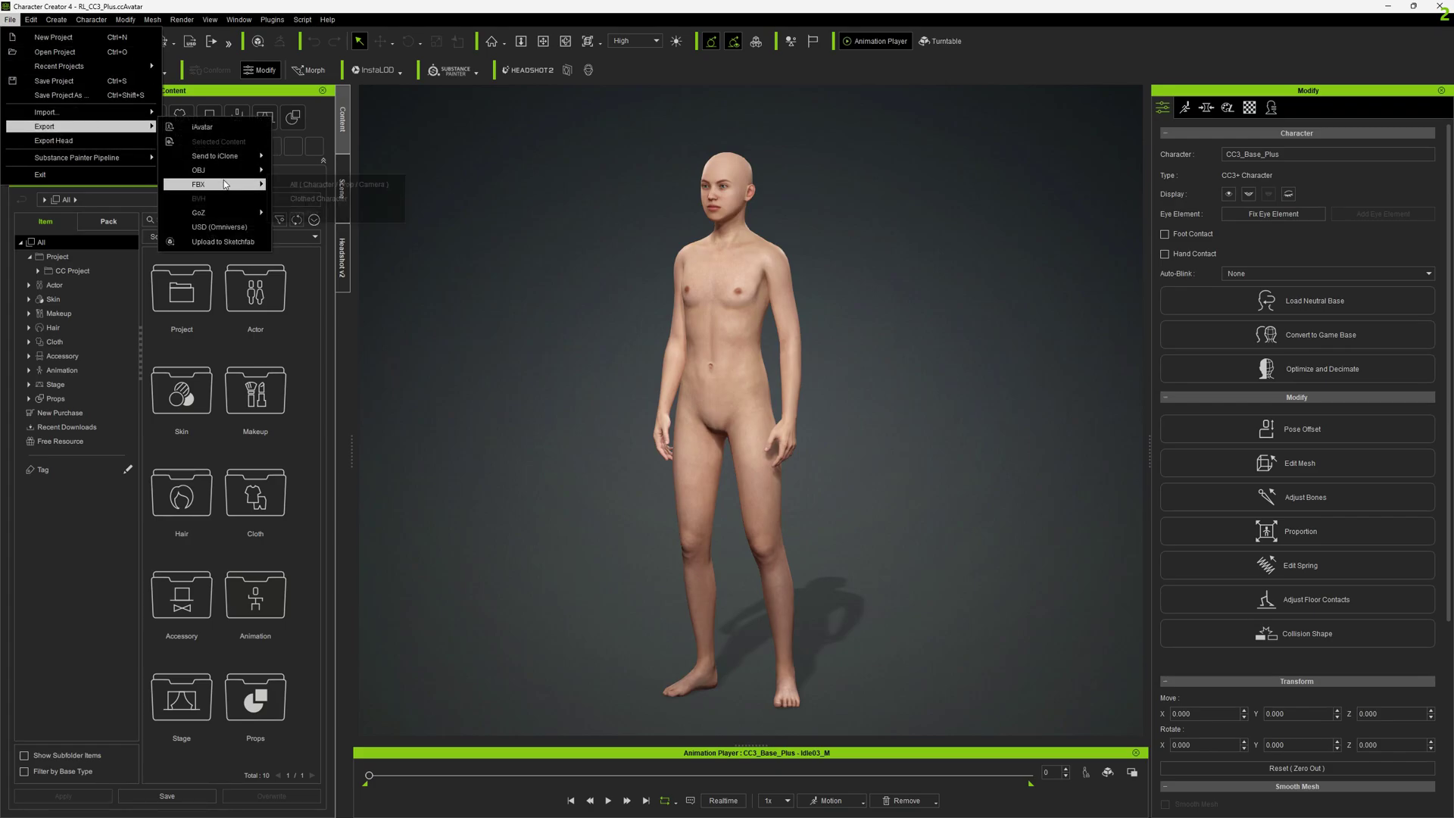
pyautogui.click(333, 197)
pyautogui.click(566, 229)
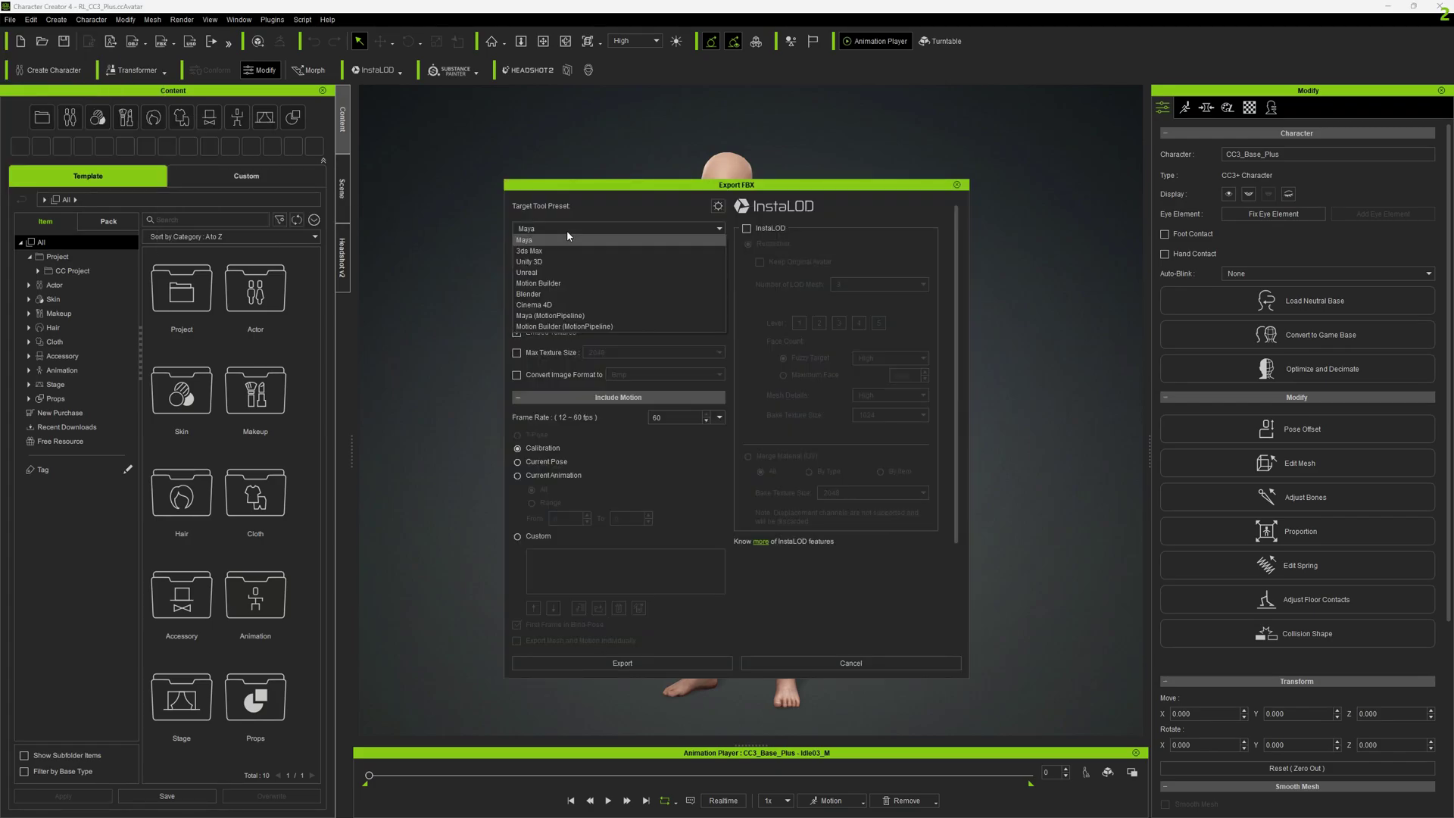
pyautogui.click(551, 285)
pyautogui.click(548, 268)
pyautogui.click(530, 279)
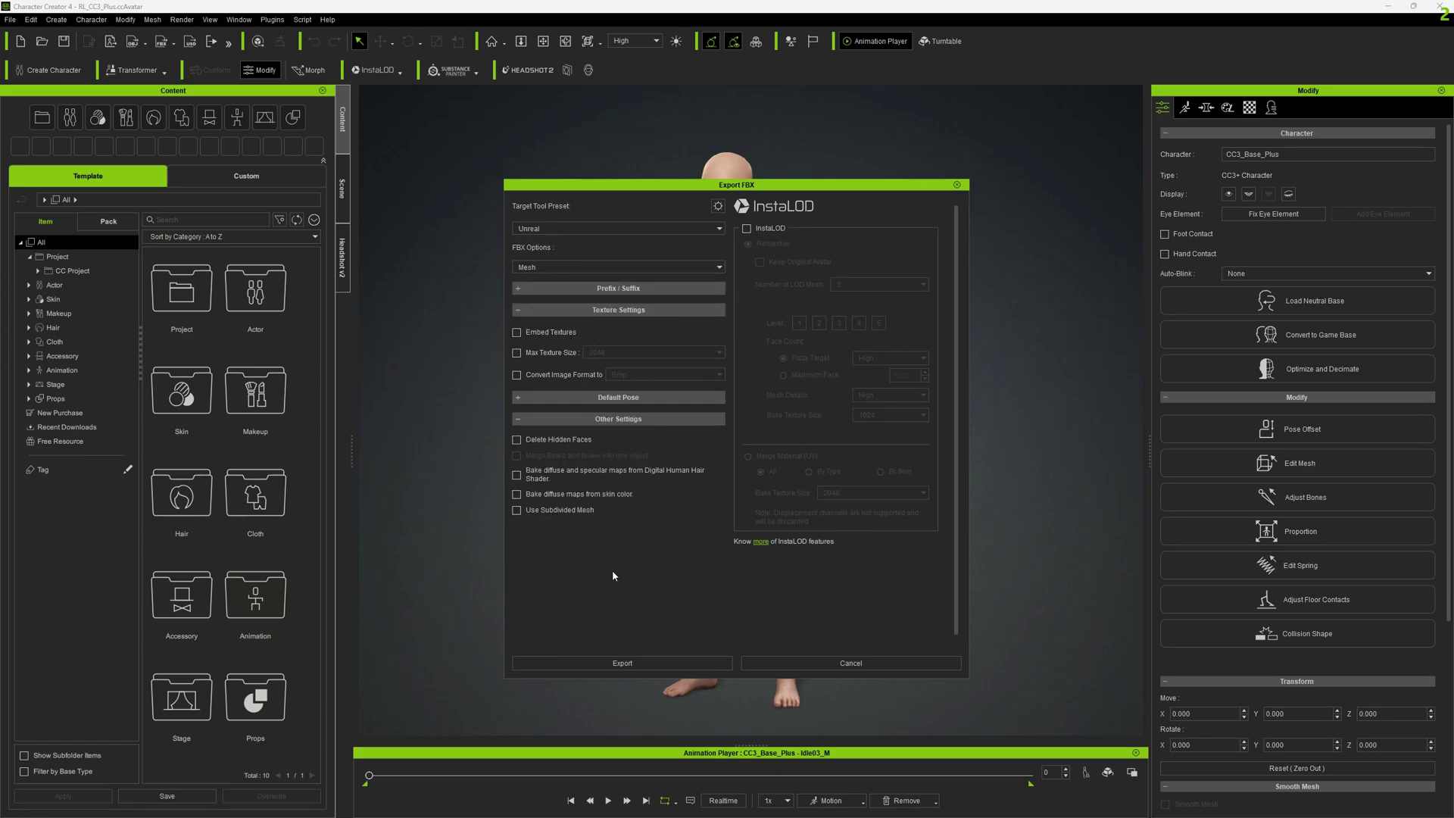
pyautogui.click(640, 663)
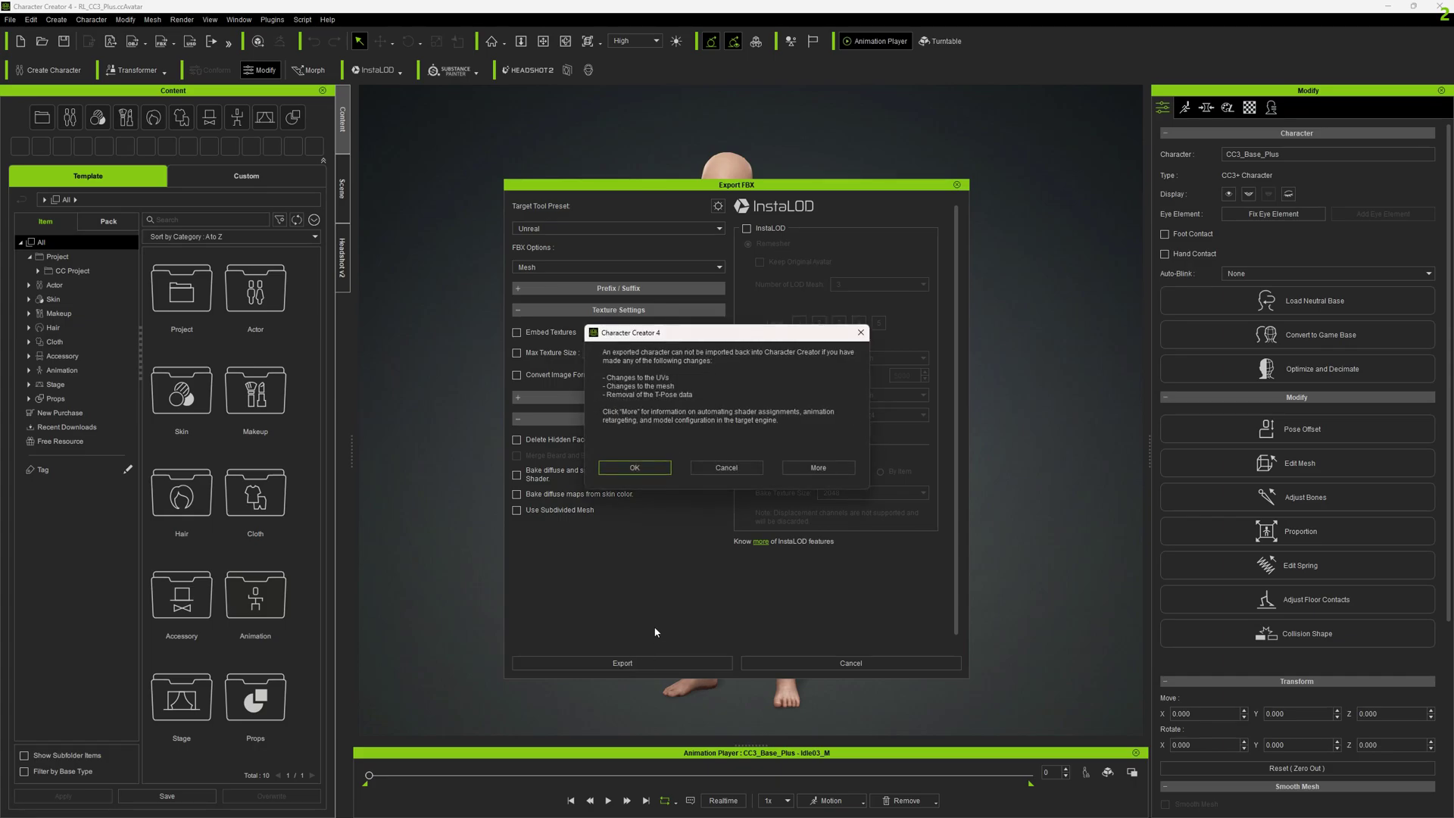
pyautogui.click(635, 468)
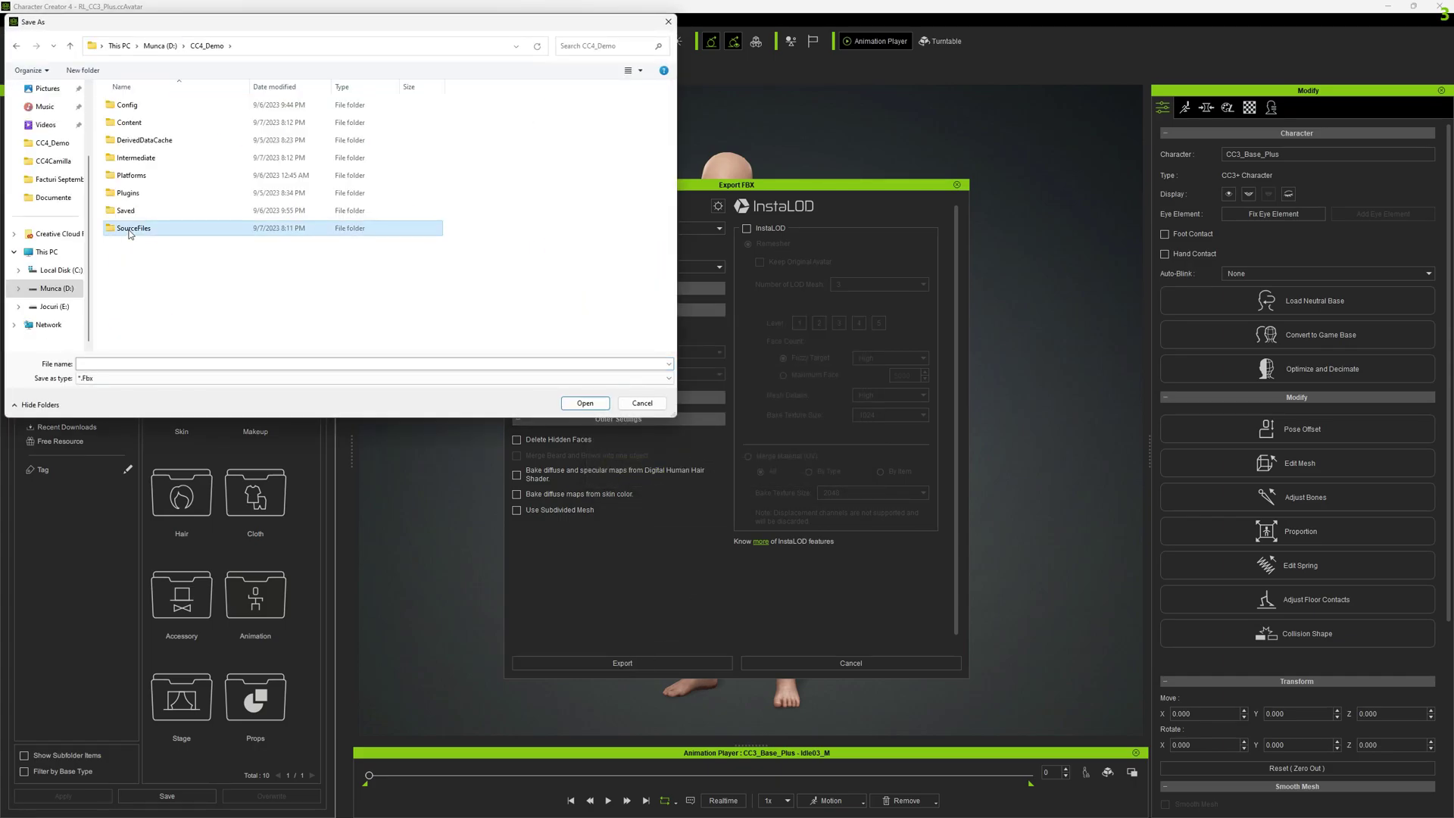
# Create a folder named Base inside the CC4_Demo project's SourceFiles folder
pyautogui.doubleClick(131, 231)
pyautogui.rightClick(153, 237)
pyautogui.moveTo(191, 371)
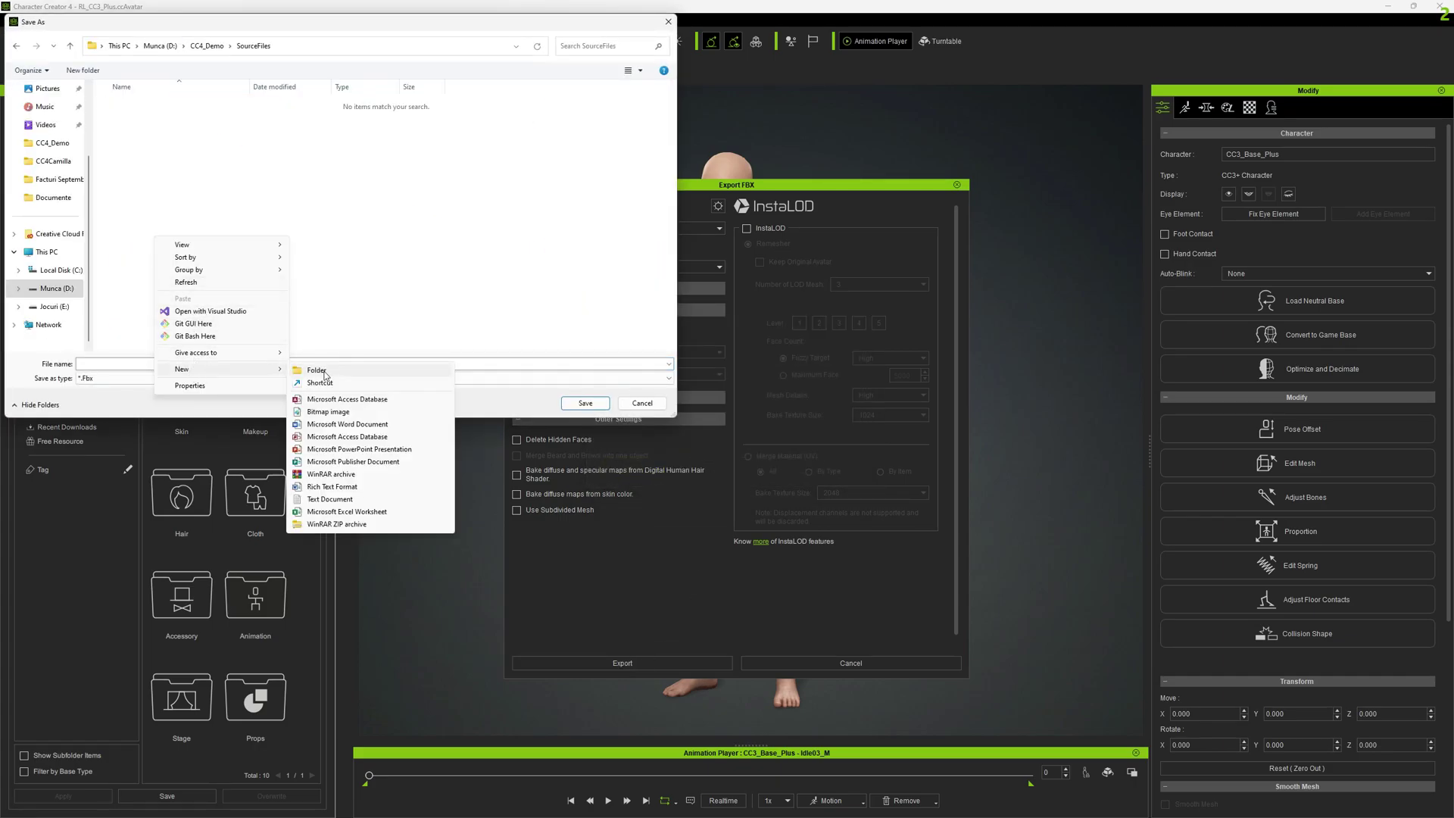
pyautogui.click(317, 370)
pyautogui.write('Base')
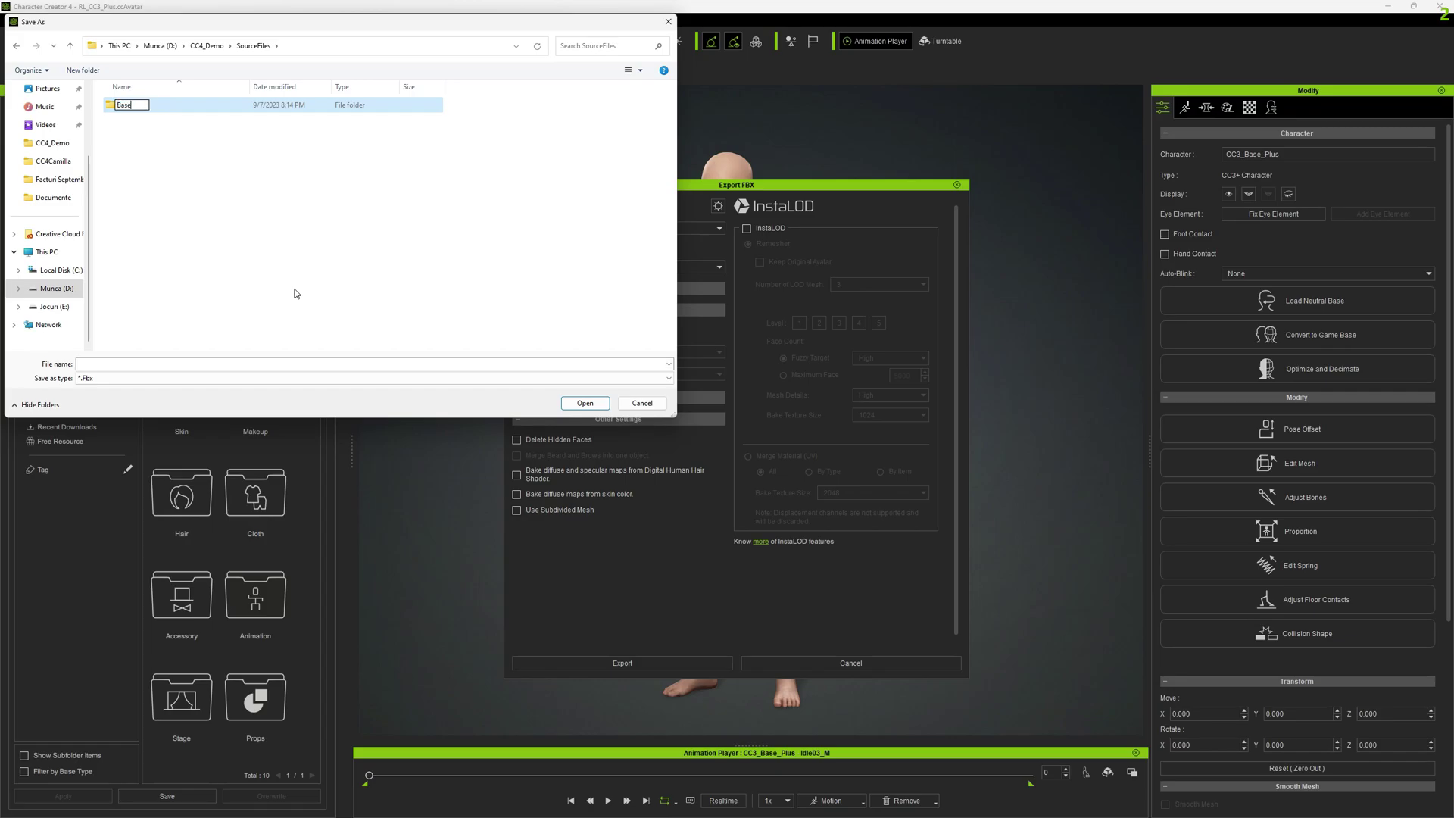
pyautogui.click(182, 165)
# Save the FBX export as base in the Base folder
pyautogui.doubleClick(141, 106)
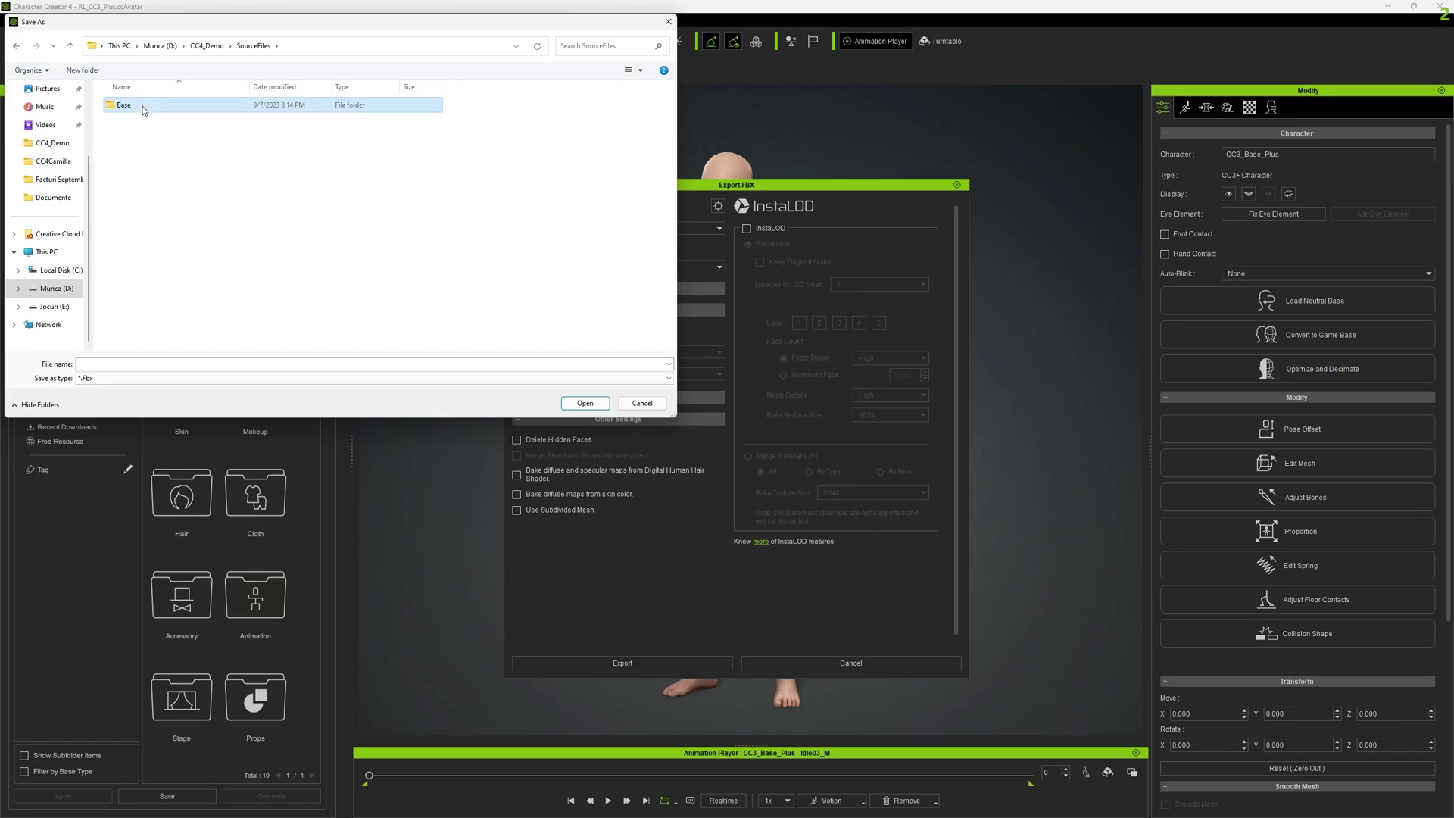
pyautogui.click(107, 363)
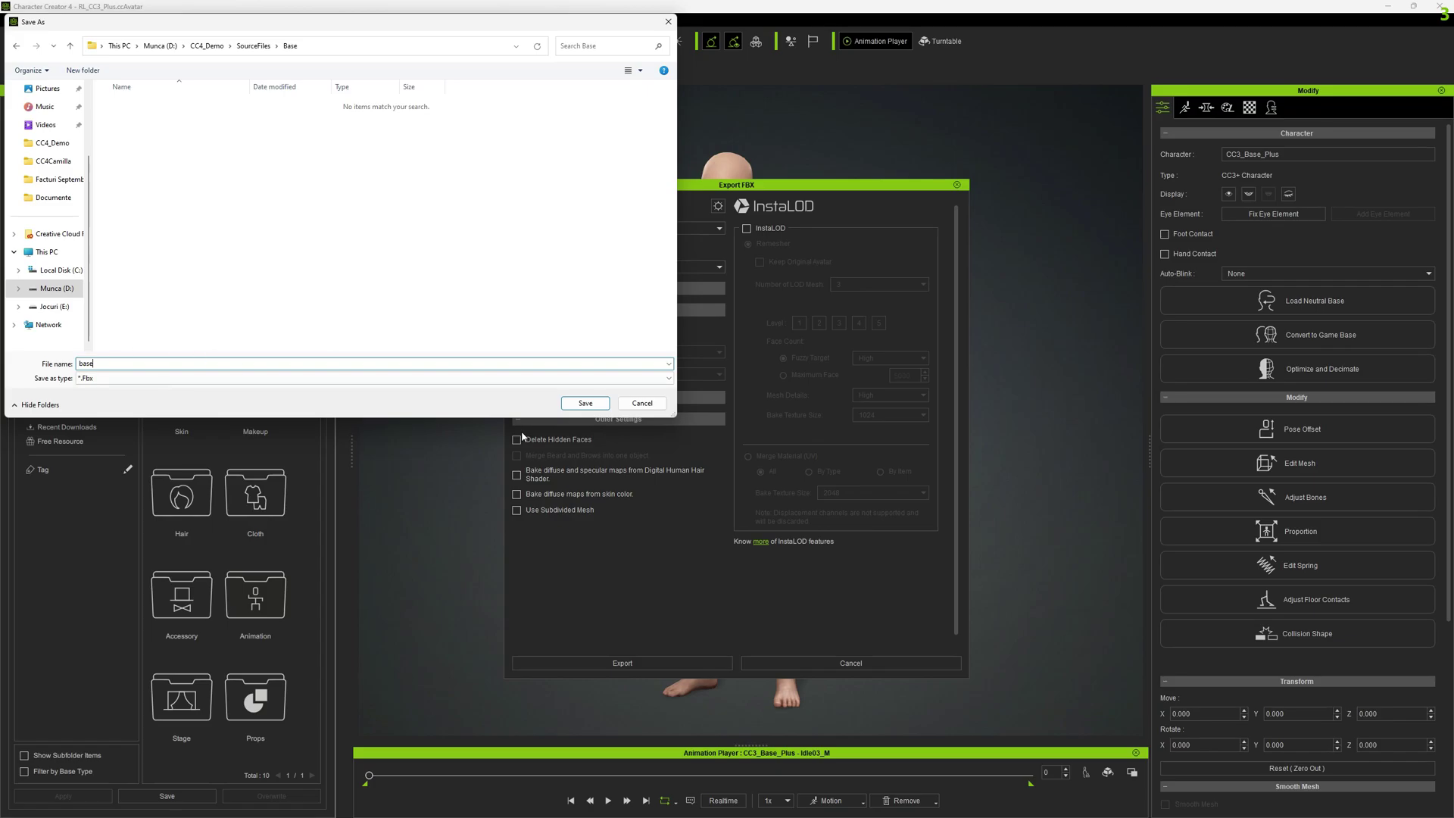
pyautogui.click(575, 407)
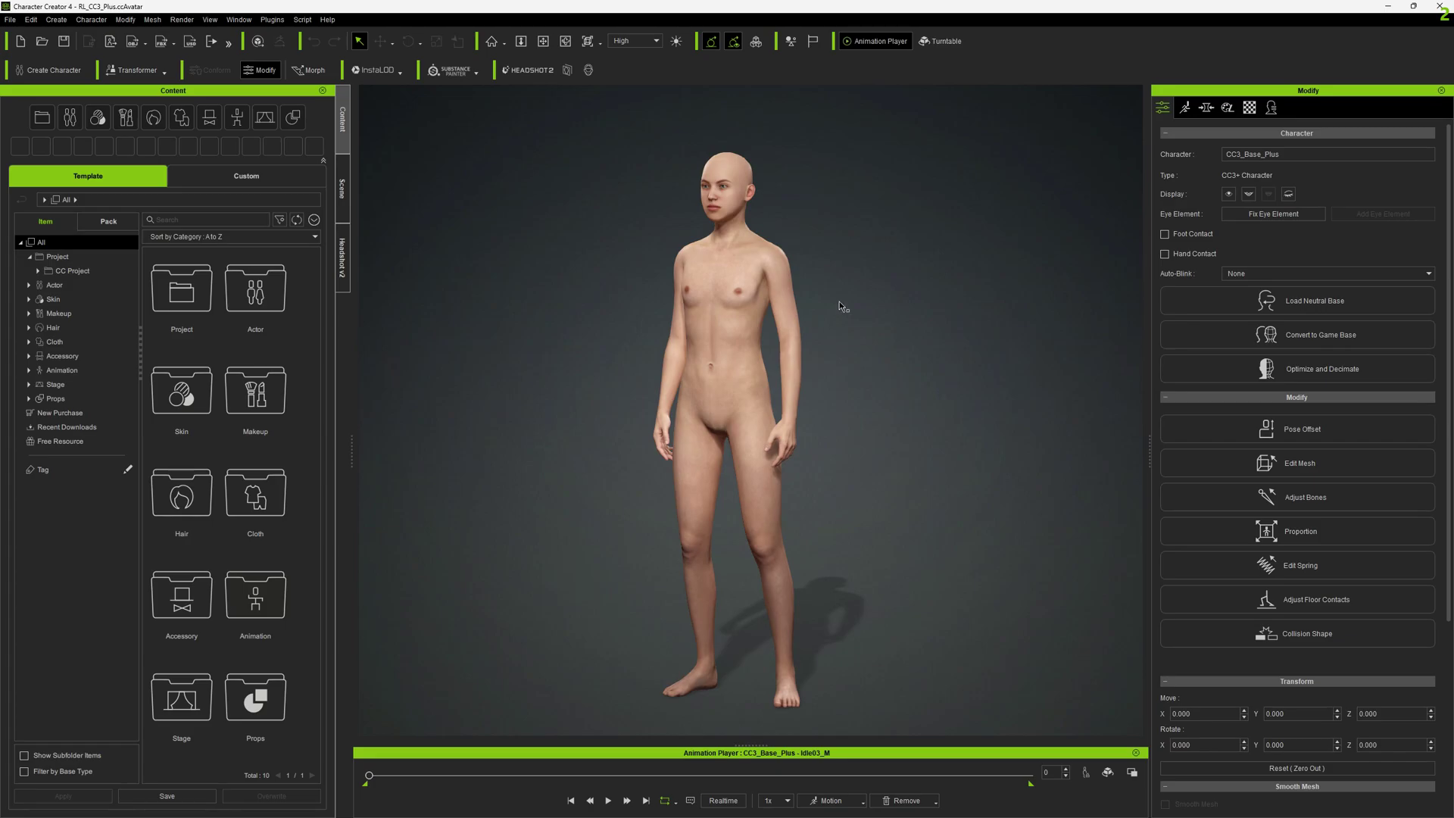
# Widen the morph settings area and set the full-body morph CC3+_Kevin_Body to 100
pyautogui.click(1208, 110)
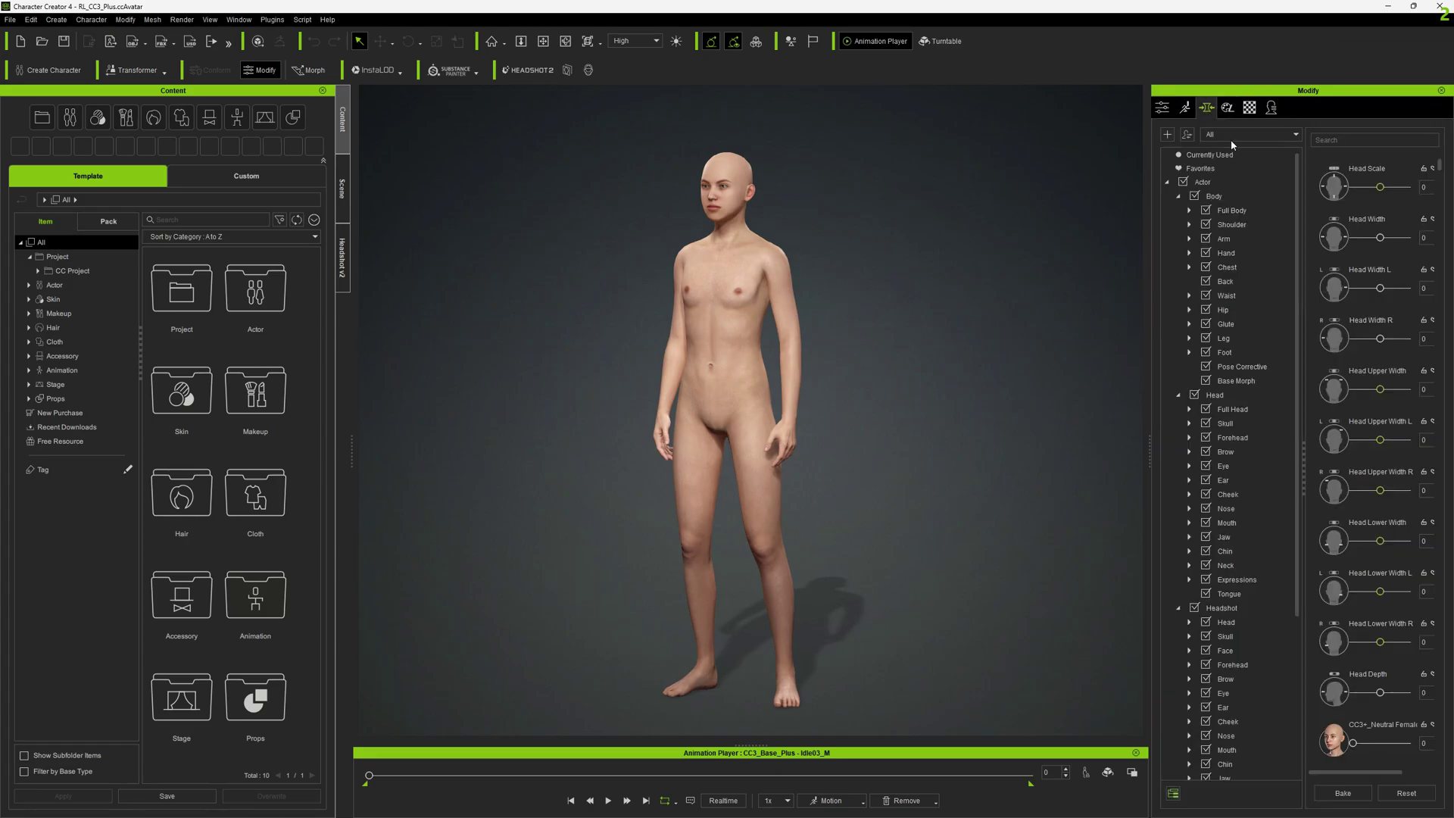
pyautogui.click(1246, 211)
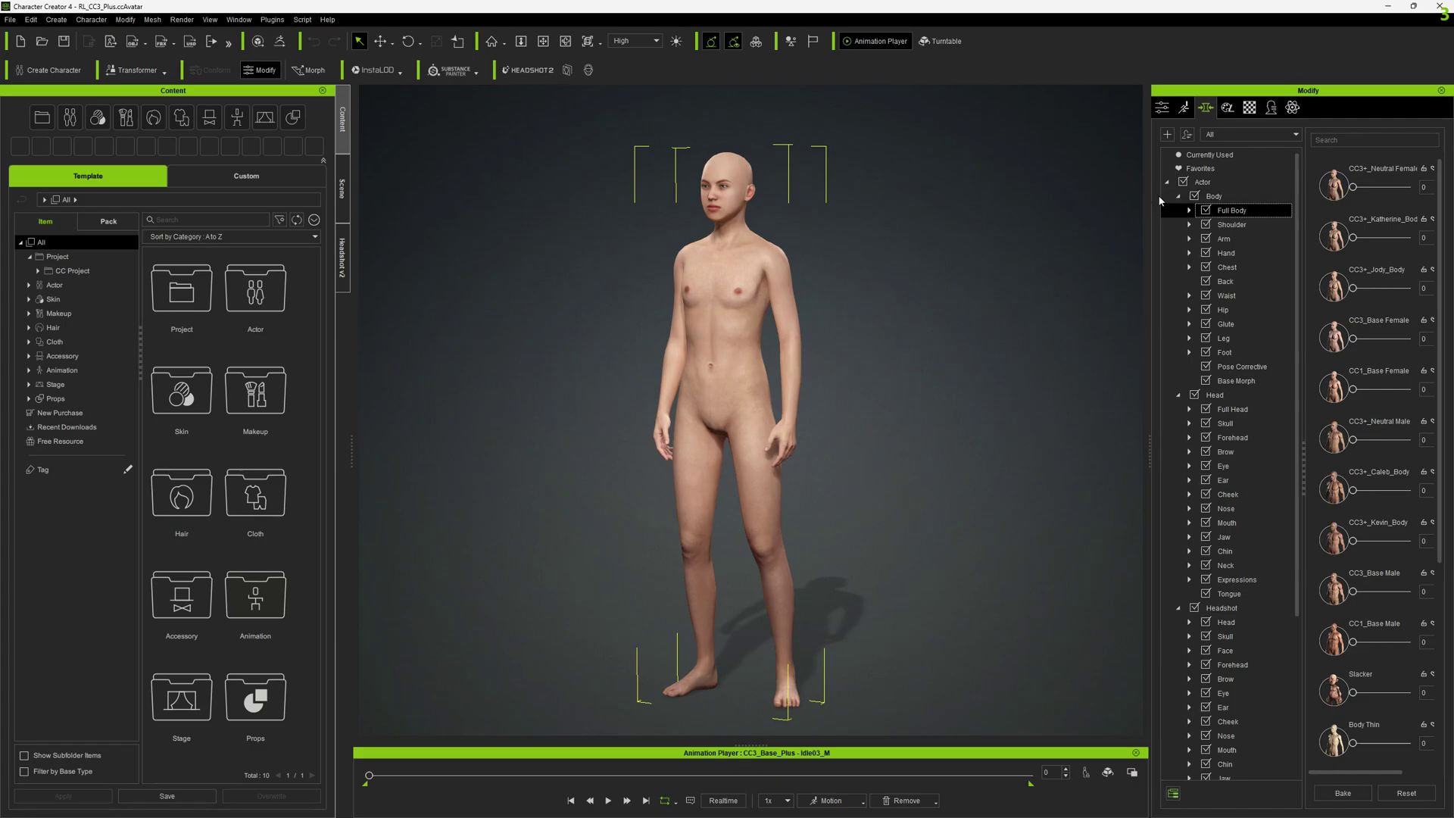
pyautogui.moveTo(1152, 194); pyautogui.dragTo(1057, 195)
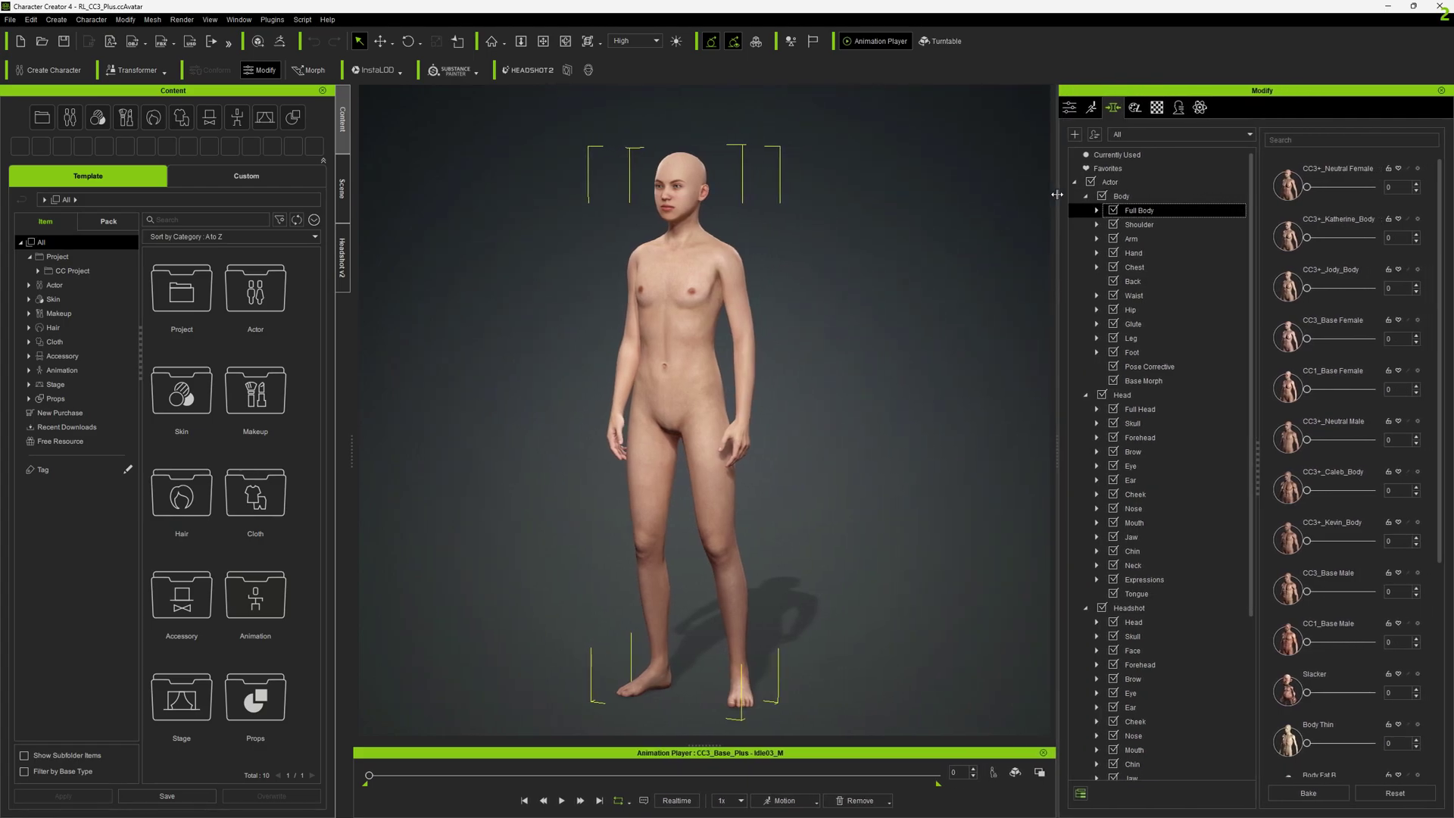
pyautogui.scroll(-2, 1380, 350)
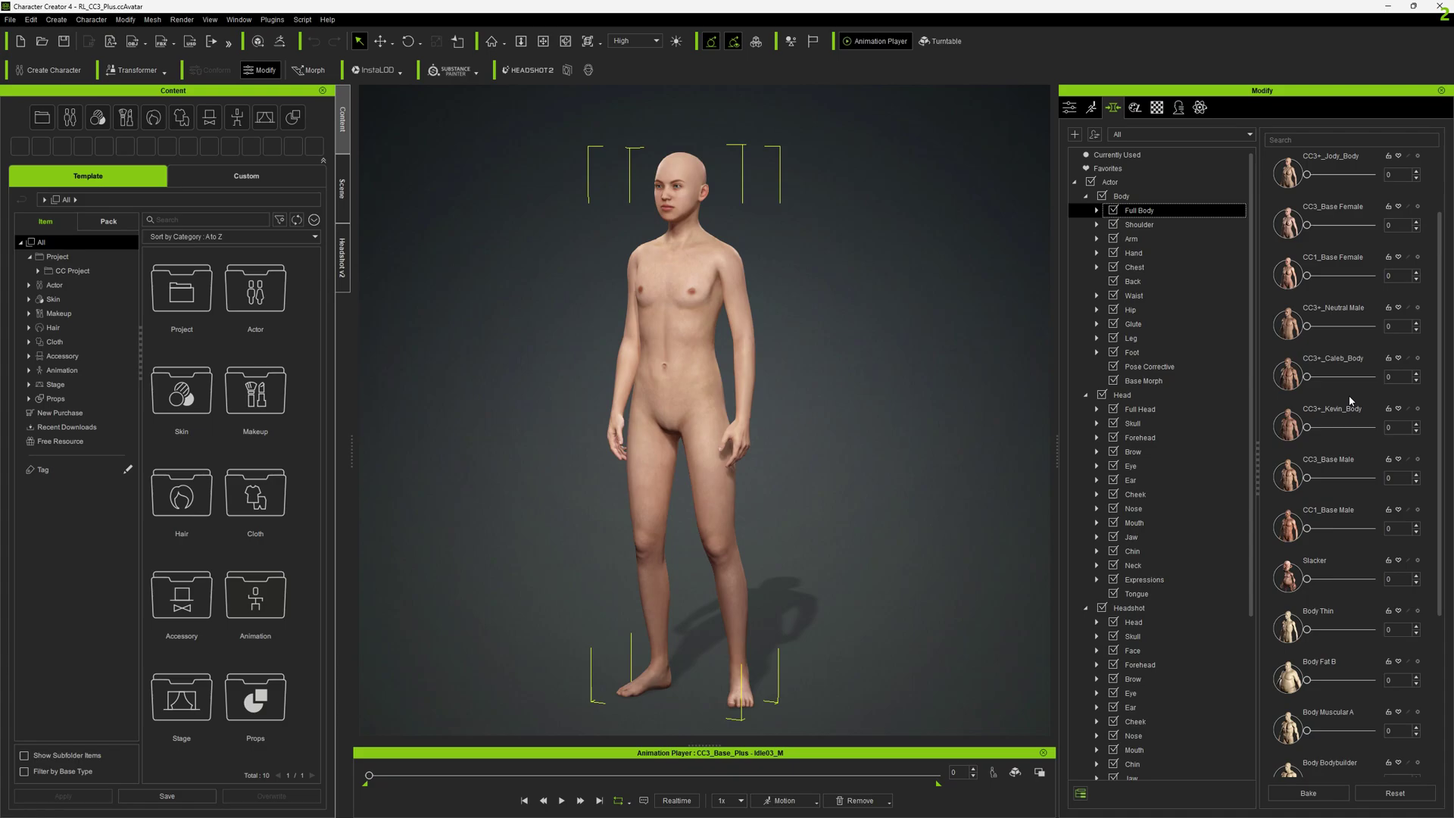
pyautogui.moveTo(1307, 428); pyautogui.dragTo(1410, 428)
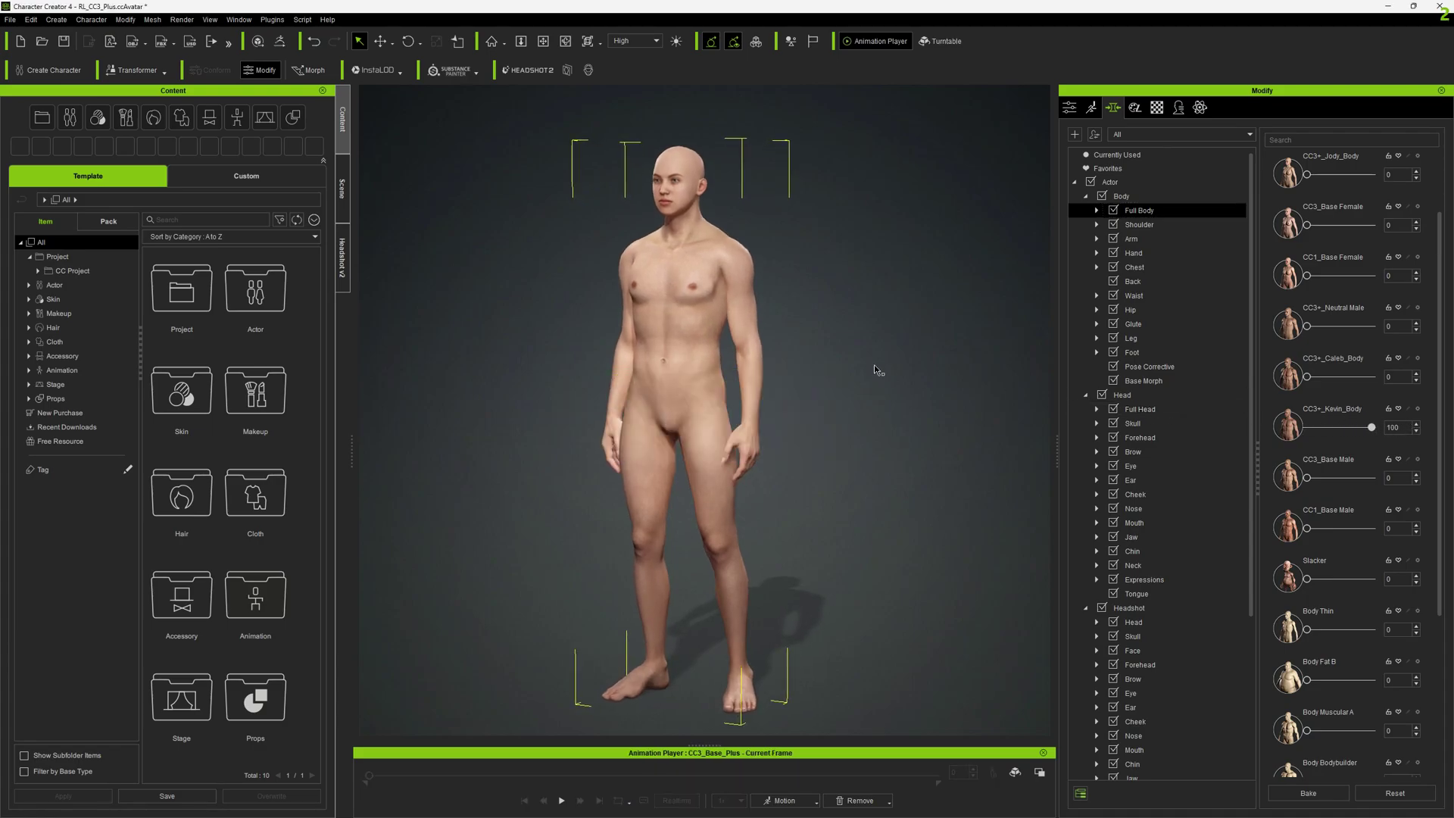
# Set the full-head morph CC3+_Kevin_Head to 100
pyautogui.click(1160, 411)
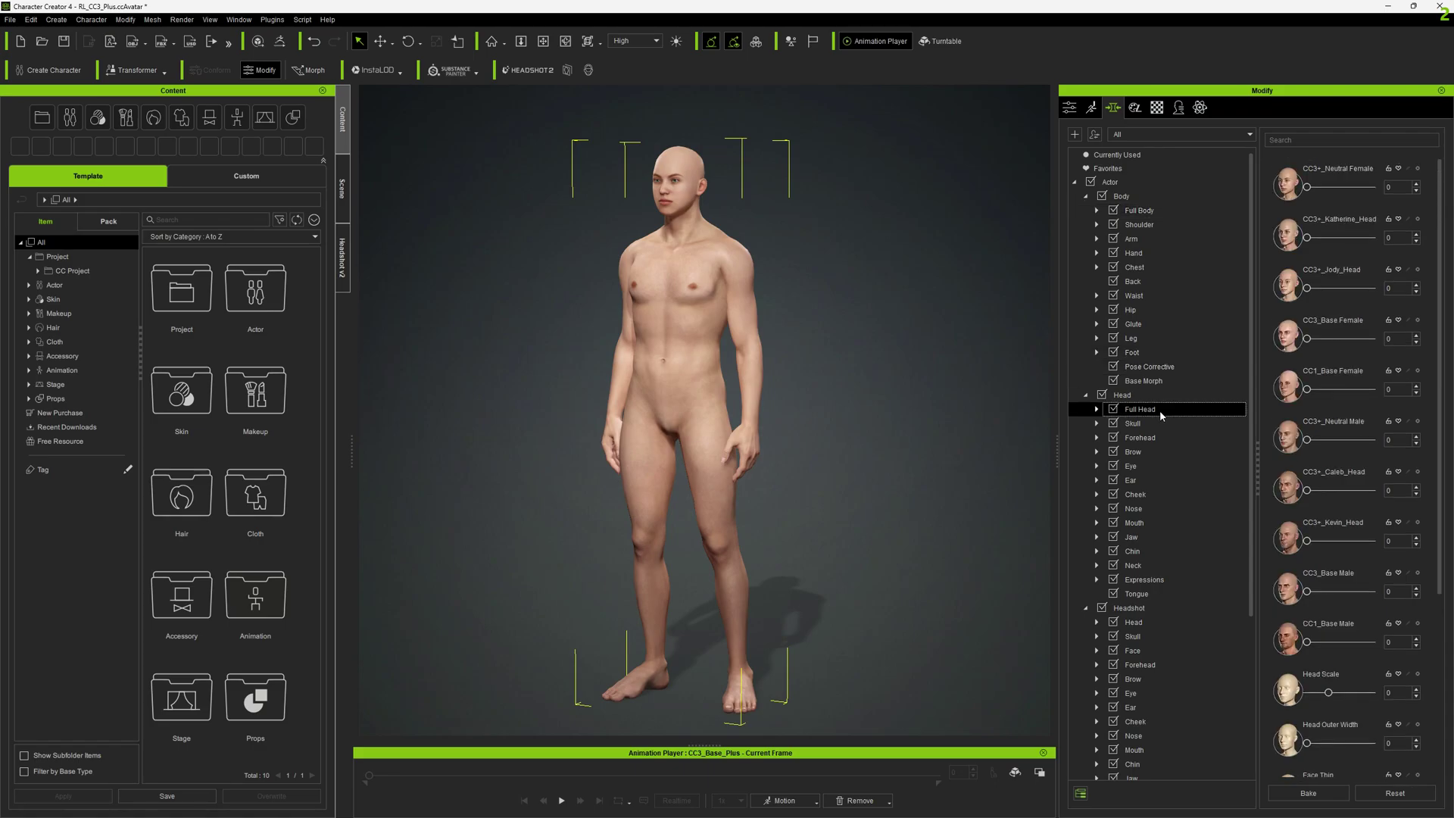
pyautogui.scroll(-1, 1362, 428)
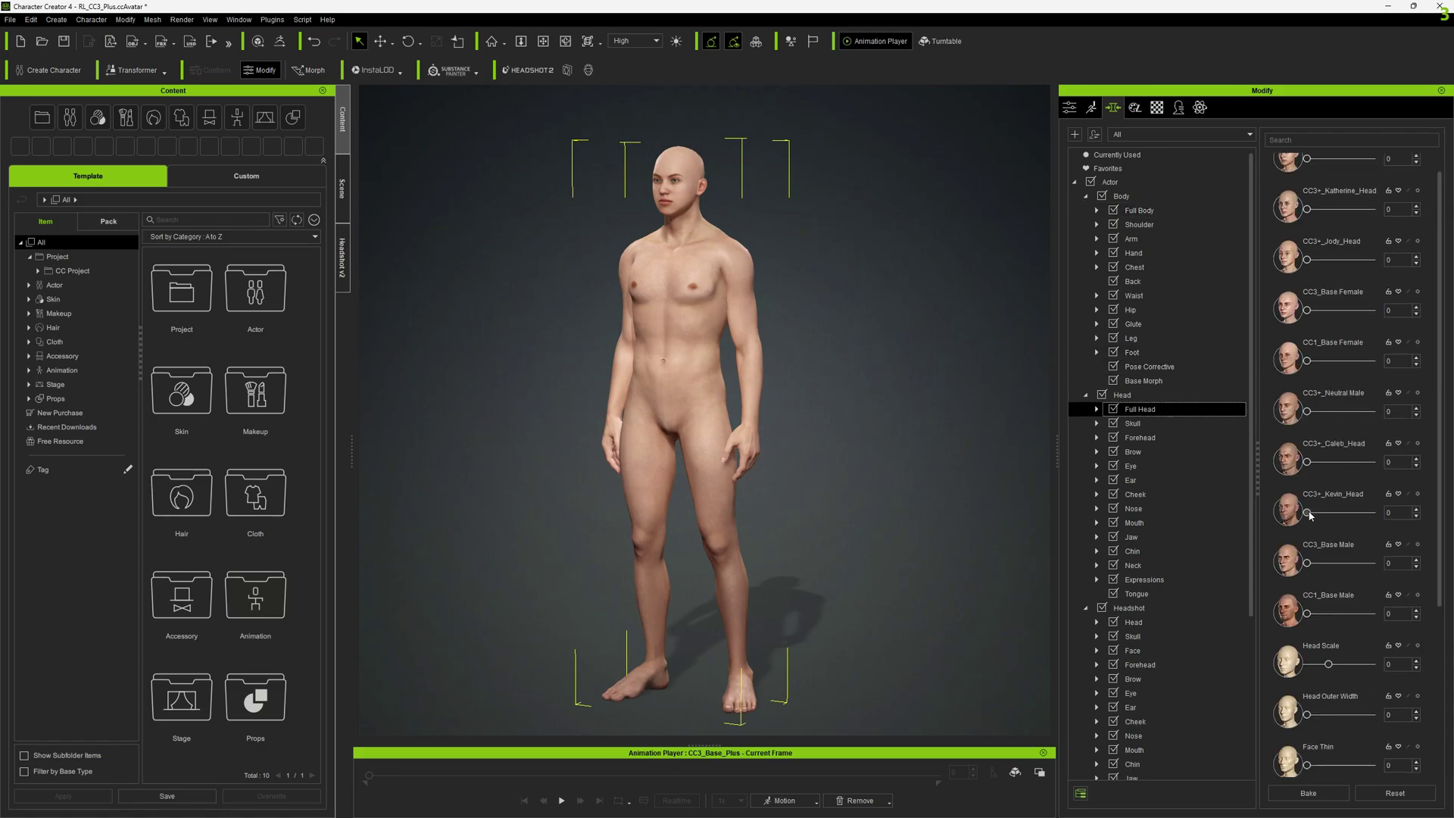
pyautogui.moveTo(1308, 514); pyautogui.dragTo(1374, 513)
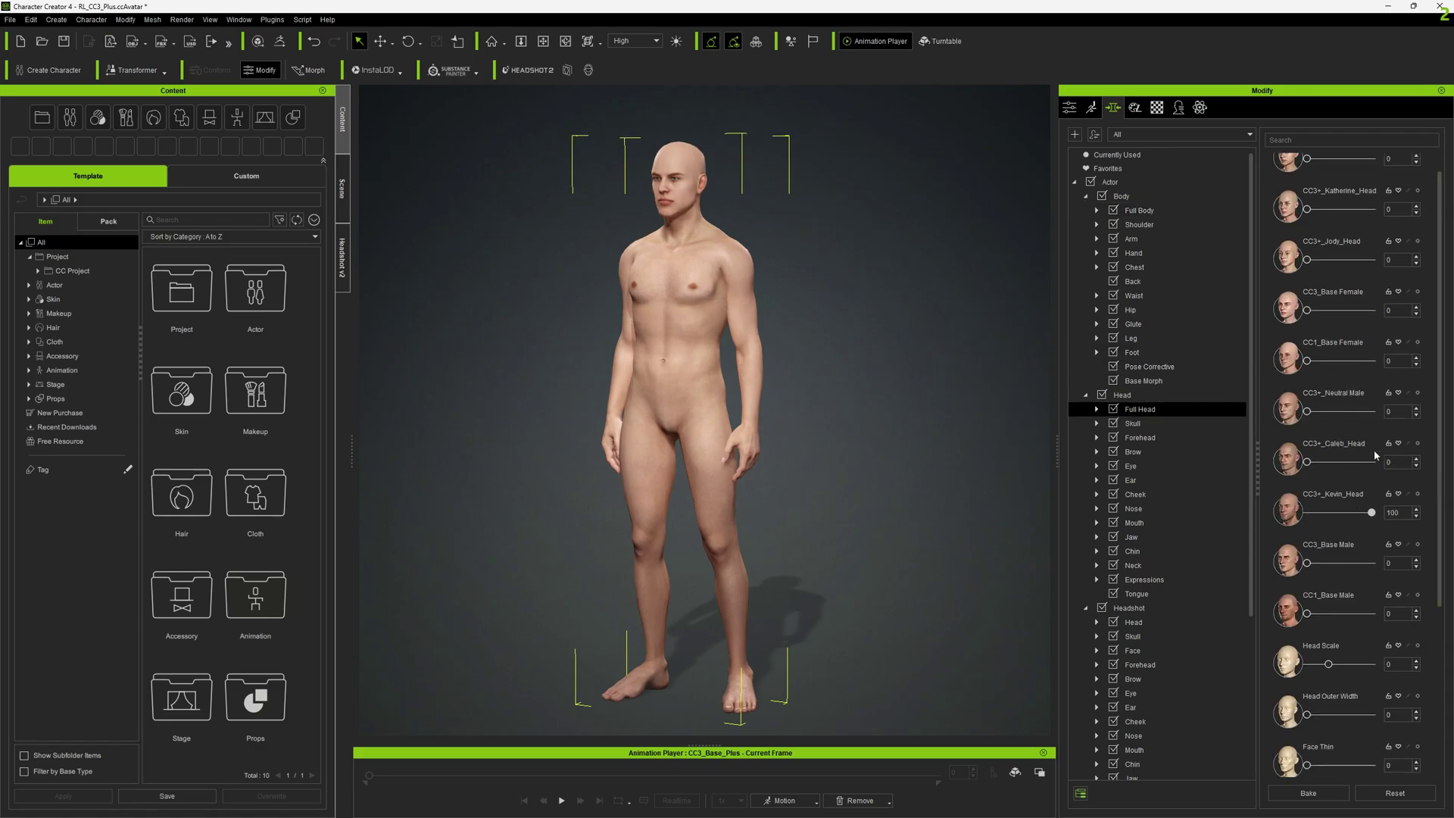
pyautogui.click(1122, 197)
# Start an FBX export of the Kevin-shaped clothed character with the Unreal preset and Mesh option, accepting the re-import notice
pyautogui.click(9, 20)
pyautogui.moveTo(76, 127)
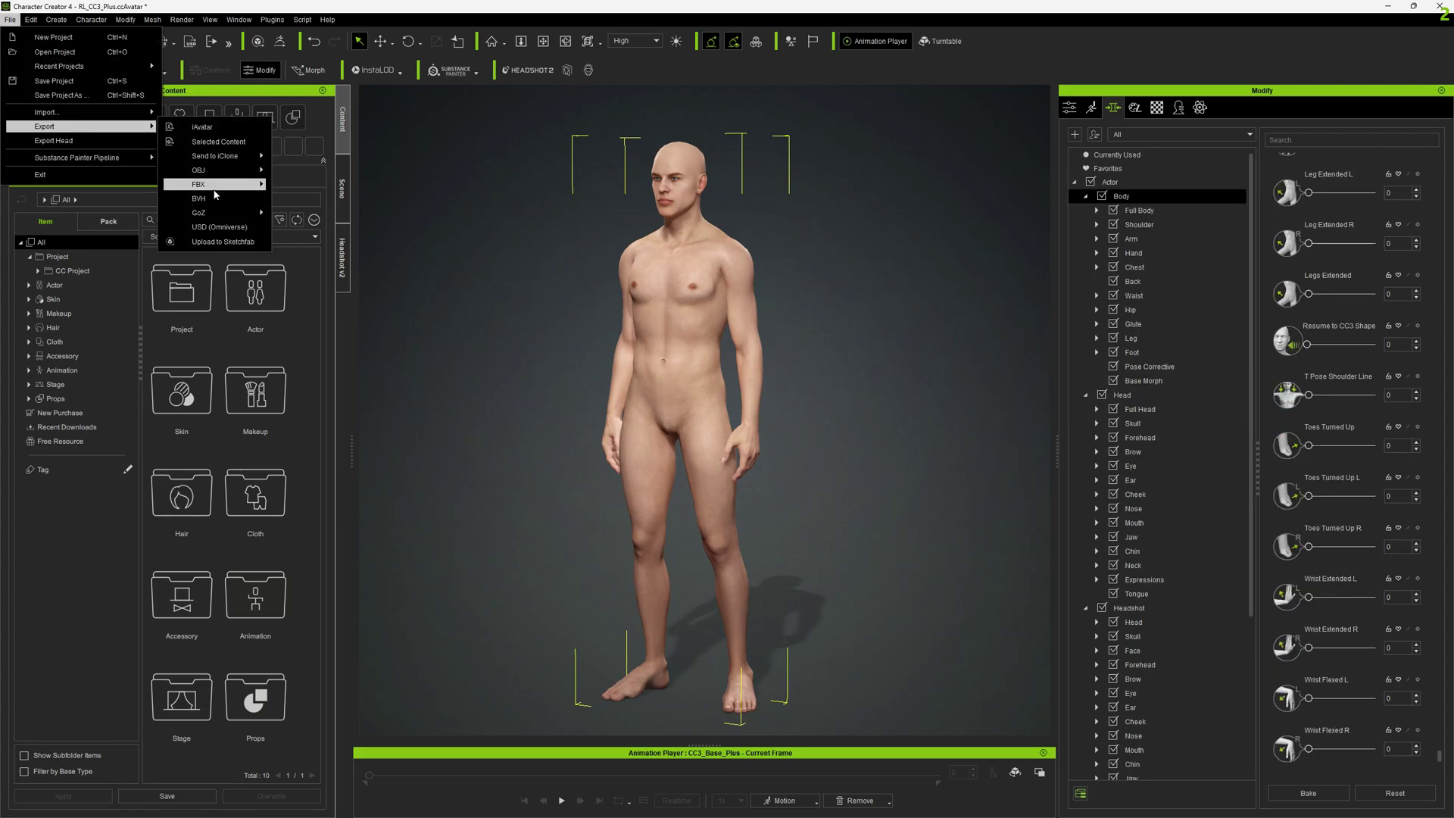
pyautogui.moveTo(215, 195)
pyautogui.click(331, 200)
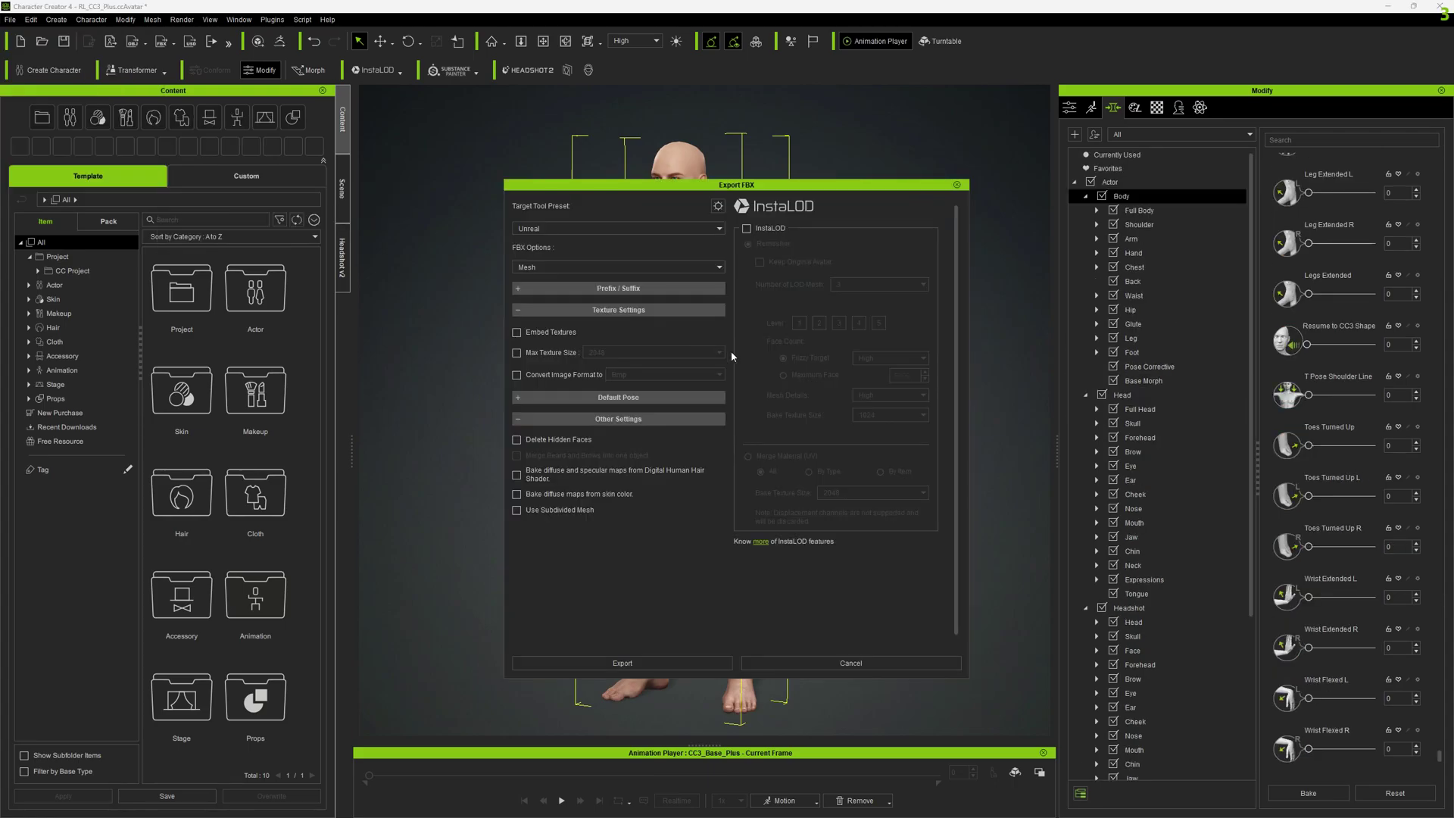
pyautogui.click(663, 658)
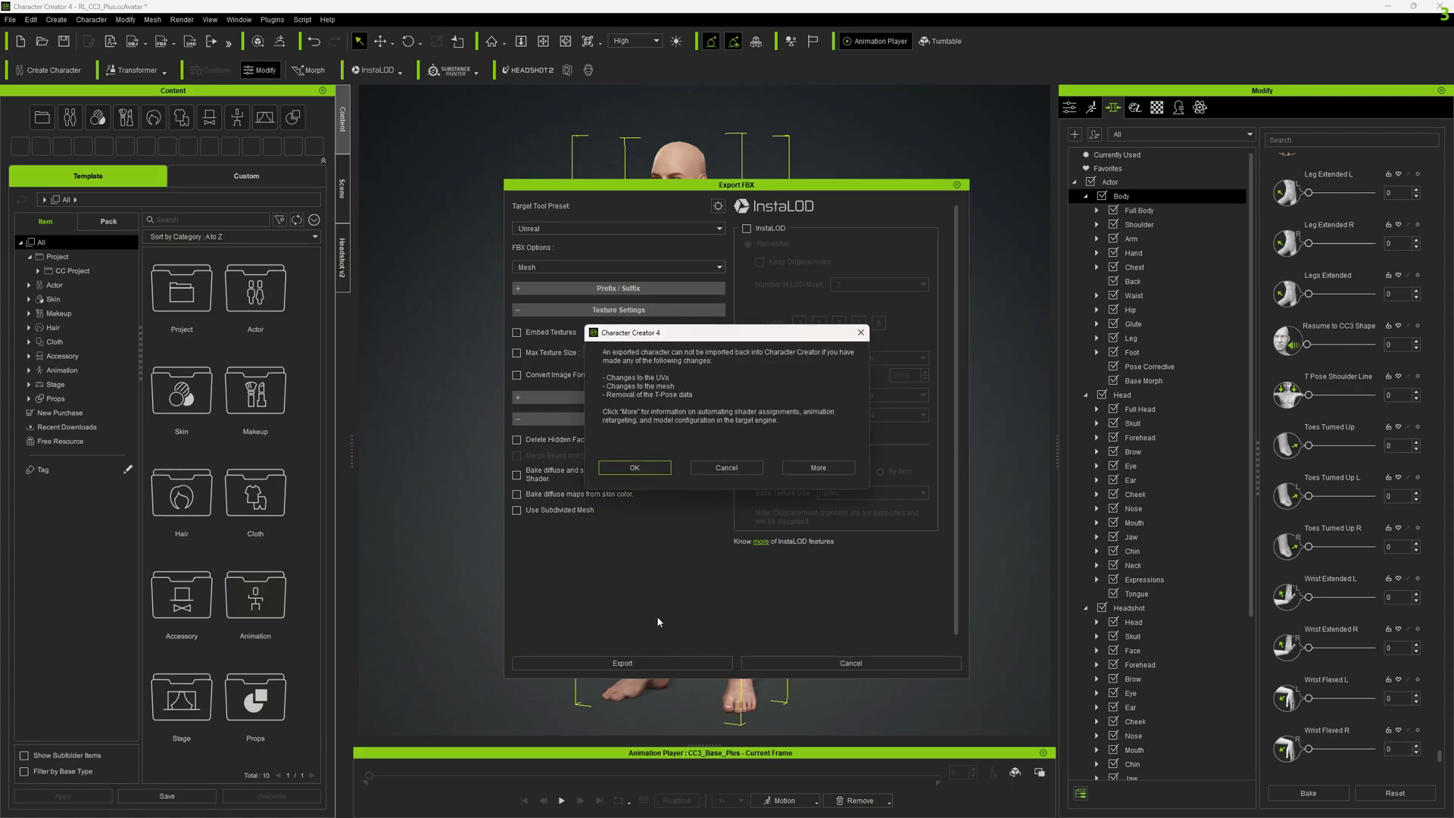
pyautogui.click(635, 468)
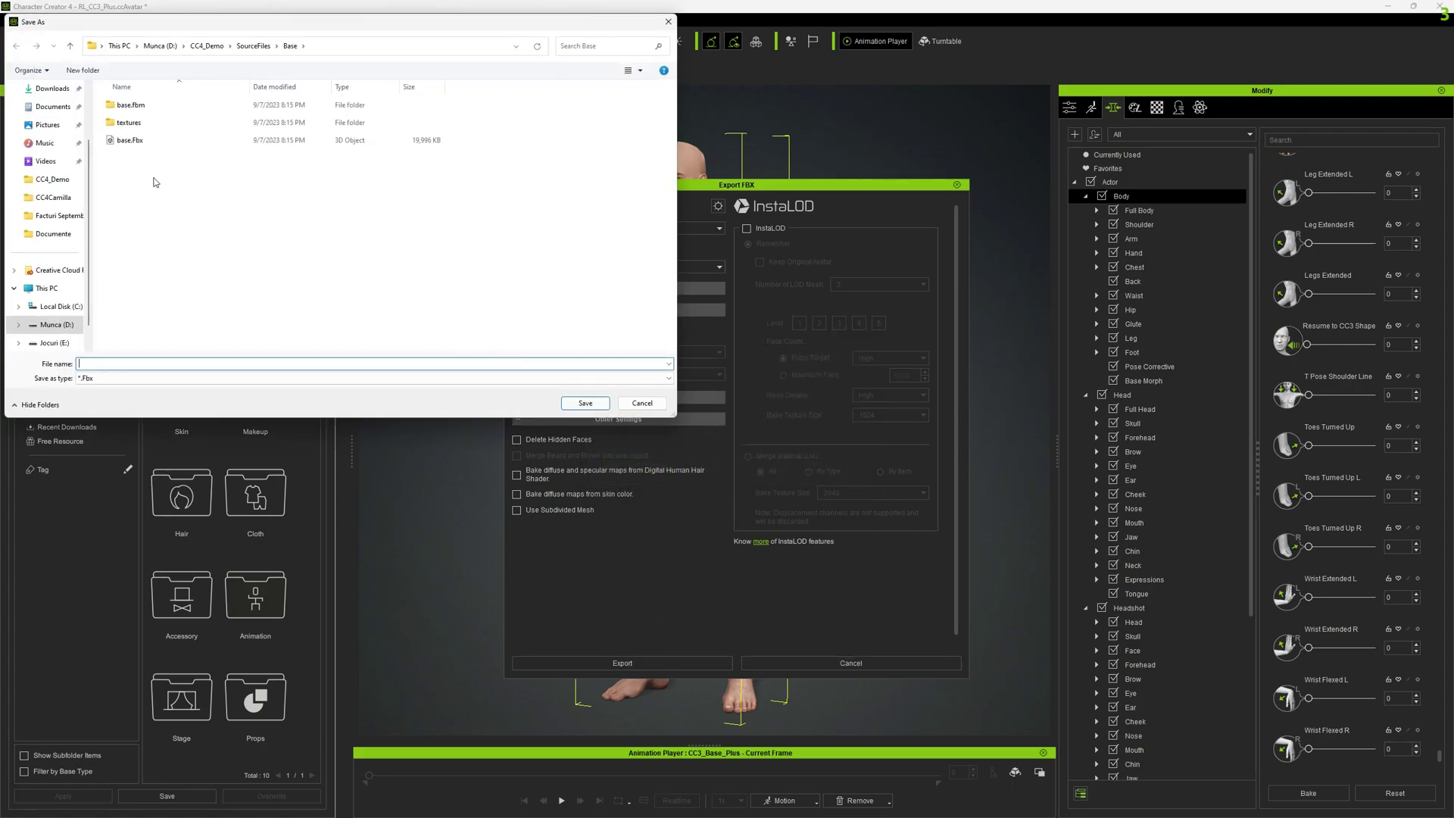
# Create a folder named Kevin inside SourceFiles, alongside the Base folder
pyautogui.rightClick(148, 182)
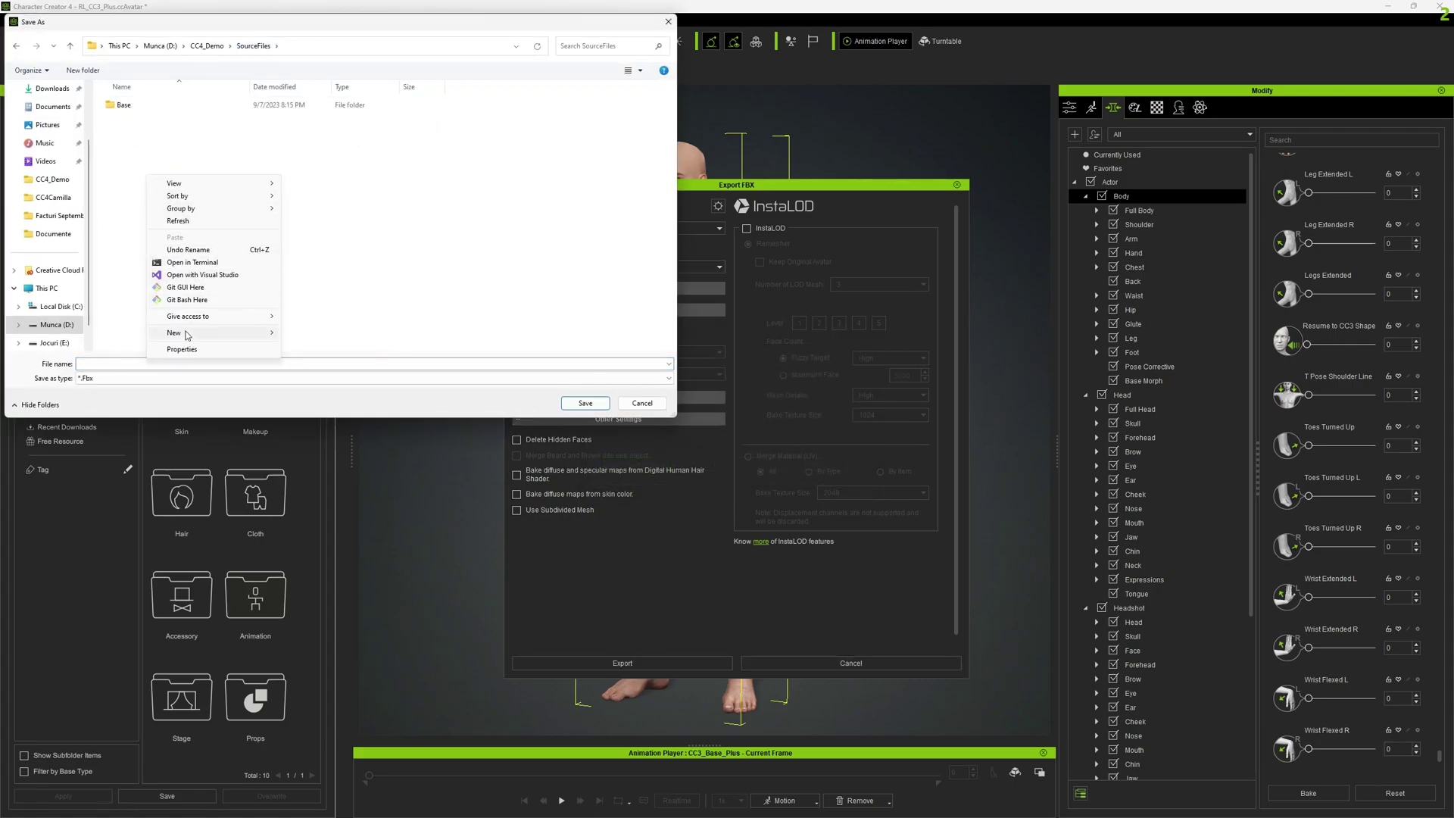
pyautogui.moveTo(184, 327)
pyautogui.click(377, 333)
pyautogui.write('K')
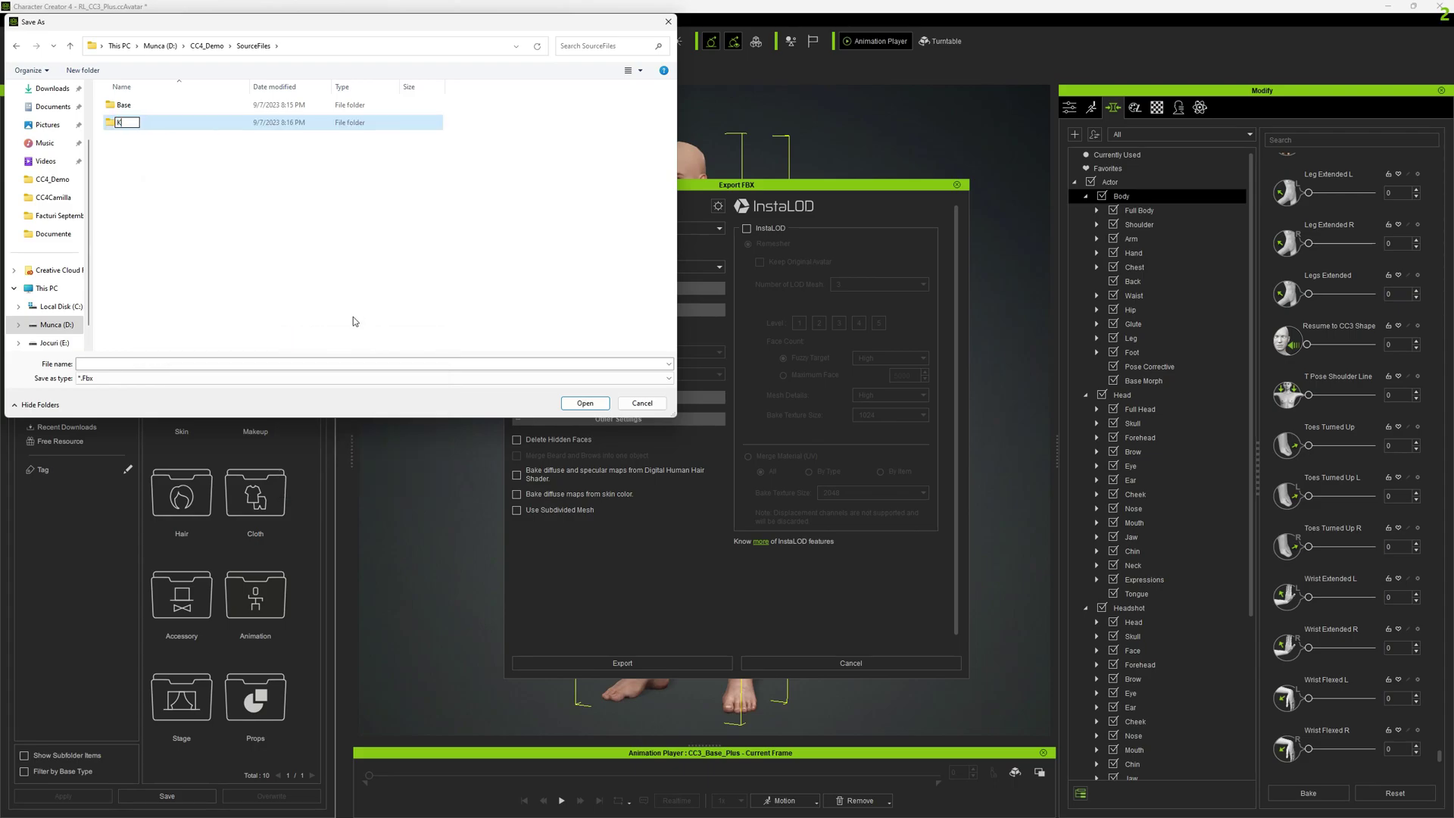
pyautogui.write('evin')
pyautogui.press('Return')
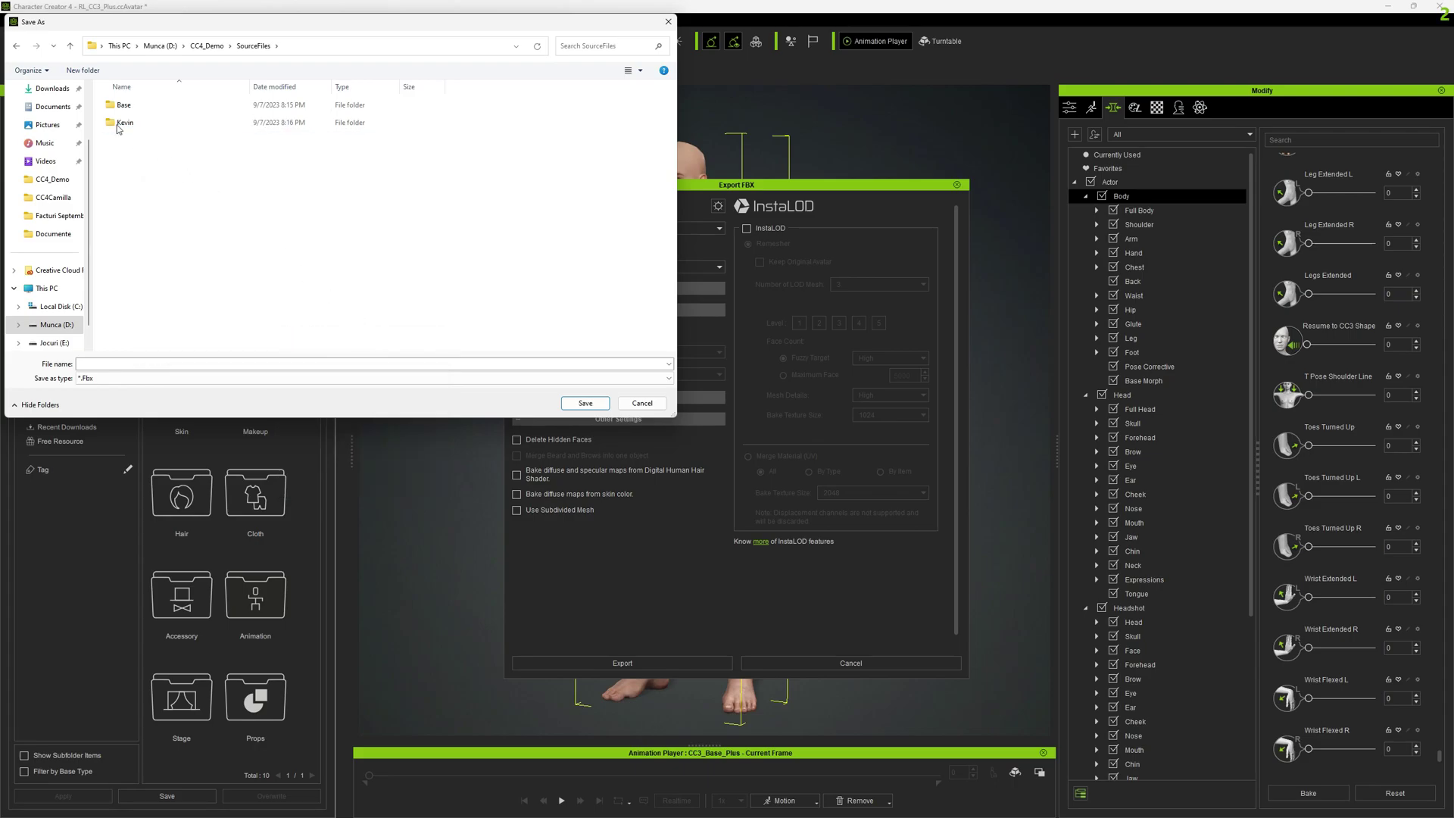
# Save the FBX export as Kevin in the Kevin folder
pyautogui.press('Return')
pyautogui.click(105, 364)
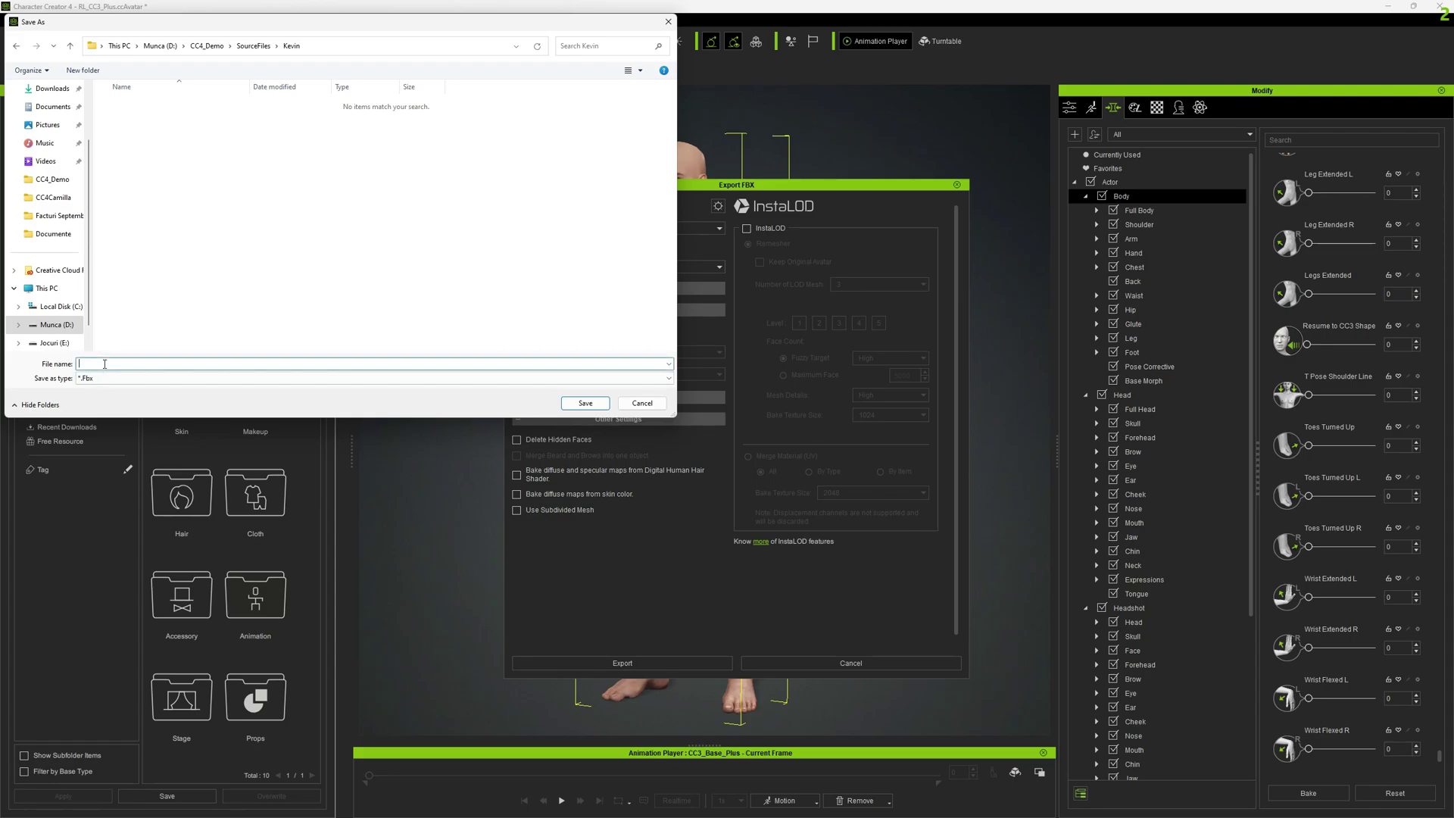
pyautogui.click(596, 408)
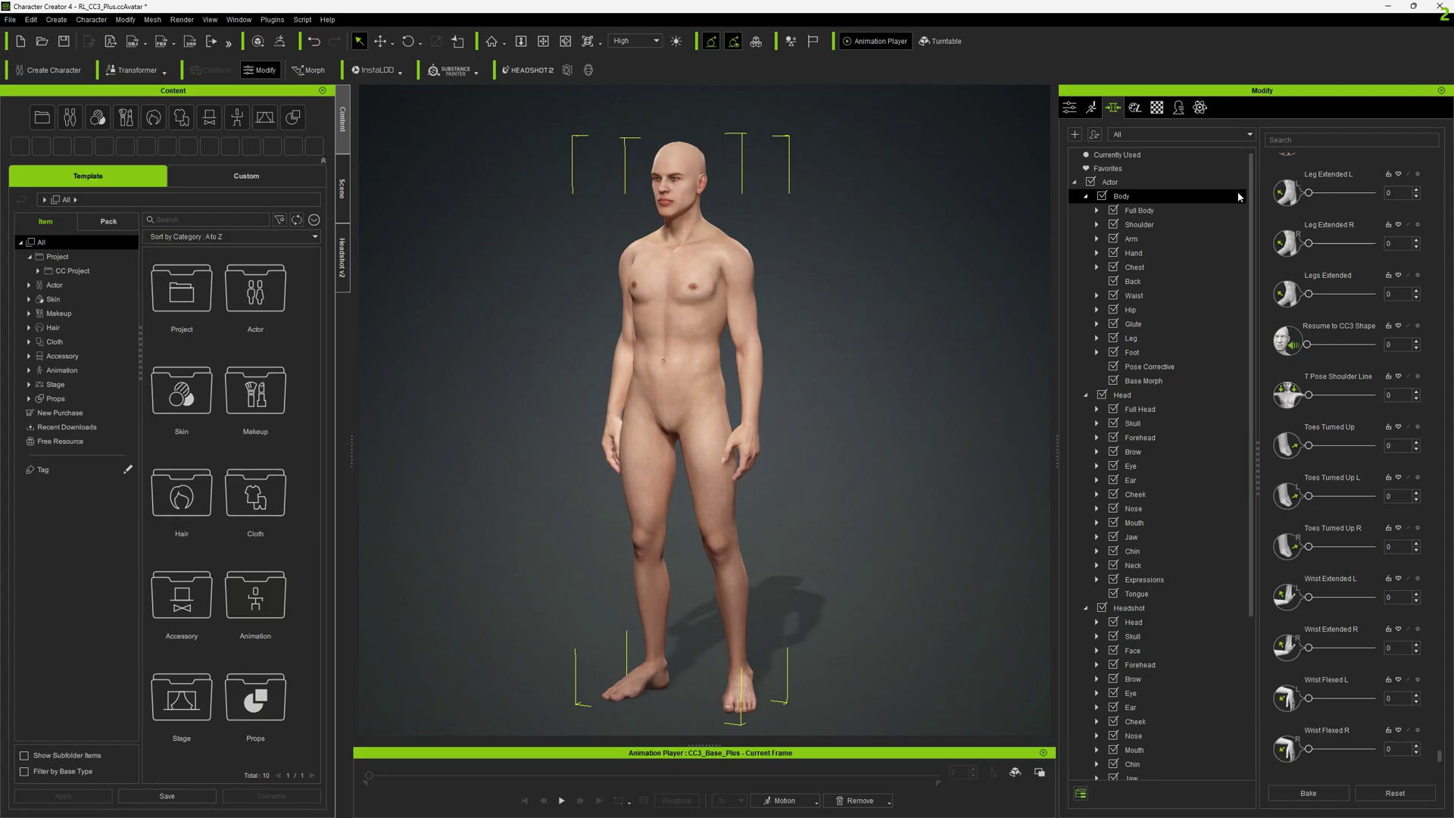
# Raise the Slacker full-body morph to its maximum and bring up the full-head morphs
pyautogui.click(1167, 211)
pyautogui.moveTo(1439, 235); pyautogui.dragTo(1449, 463)
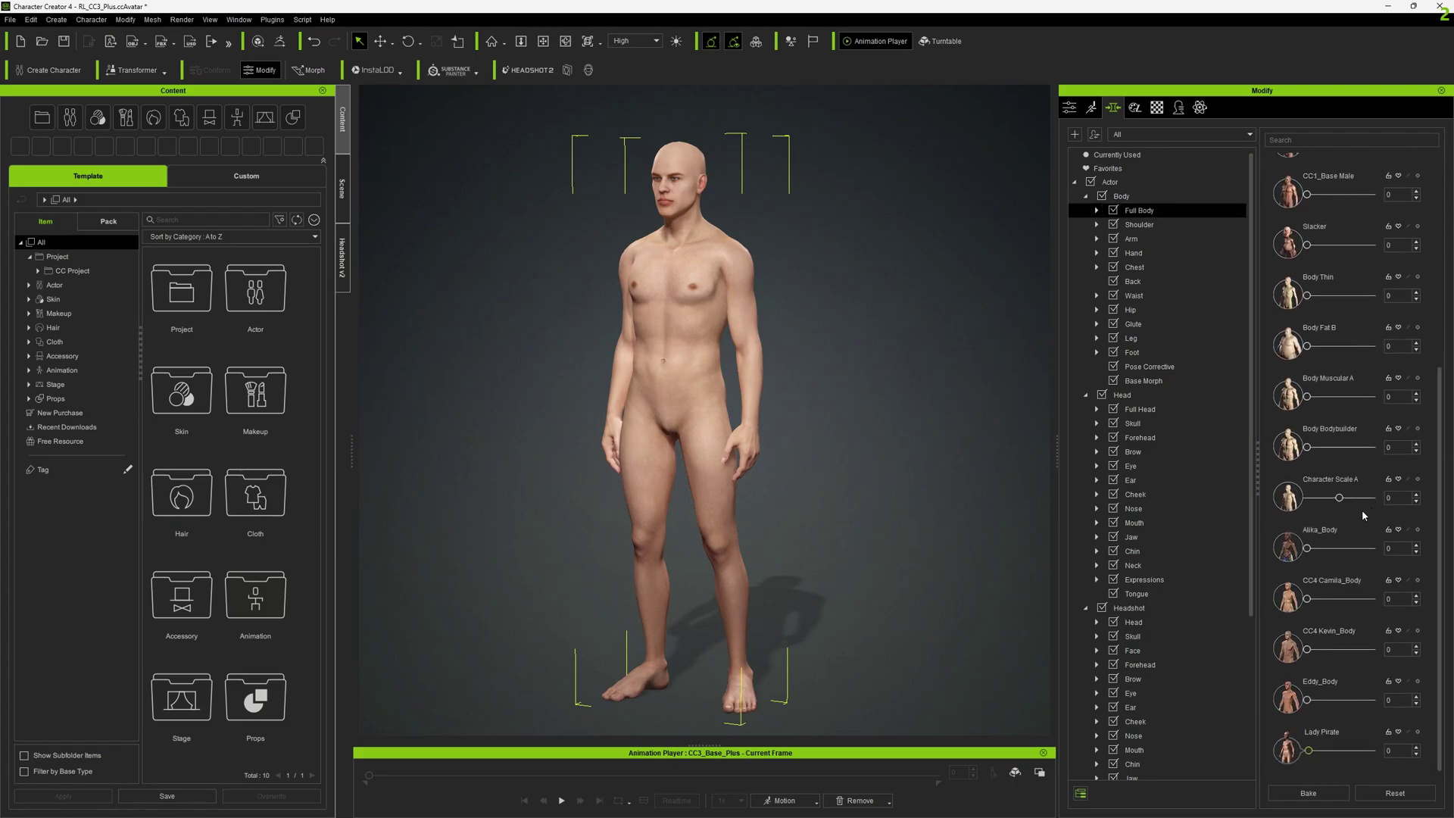
pyautogui.scroll(5, 1310, 599)
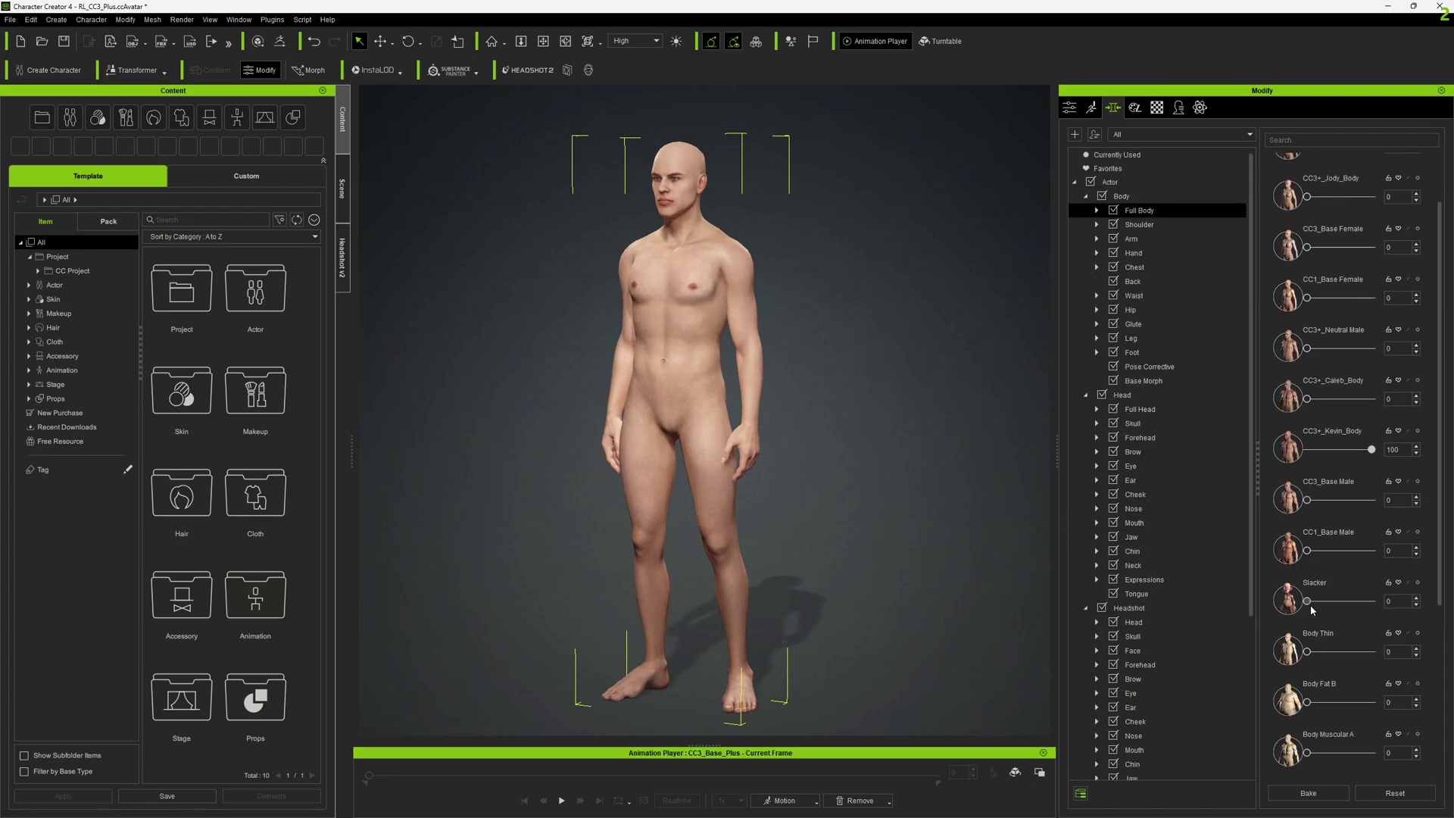
pyautogui.moveTo(1311, 605); pyautogui.dragTo(1378, 616)
pyautogui.click(1140, 409)
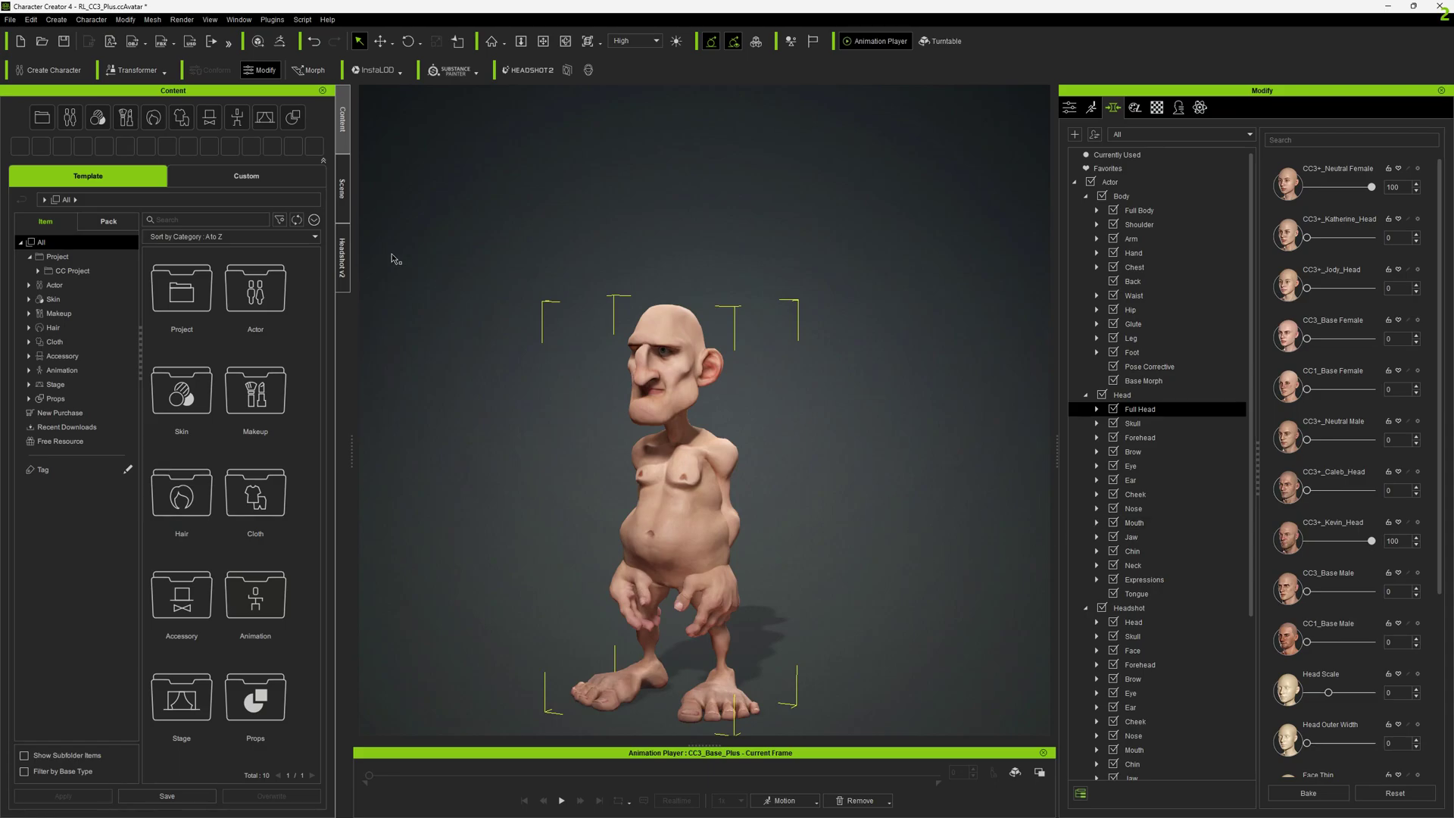
# Start an FBX export of the Slacker-shaped clothed character with the Unreal preset and Mesh option, accepting the re-import notice
pyautogui.click(11, 19)
pyautogui.moveTo(66, 127)
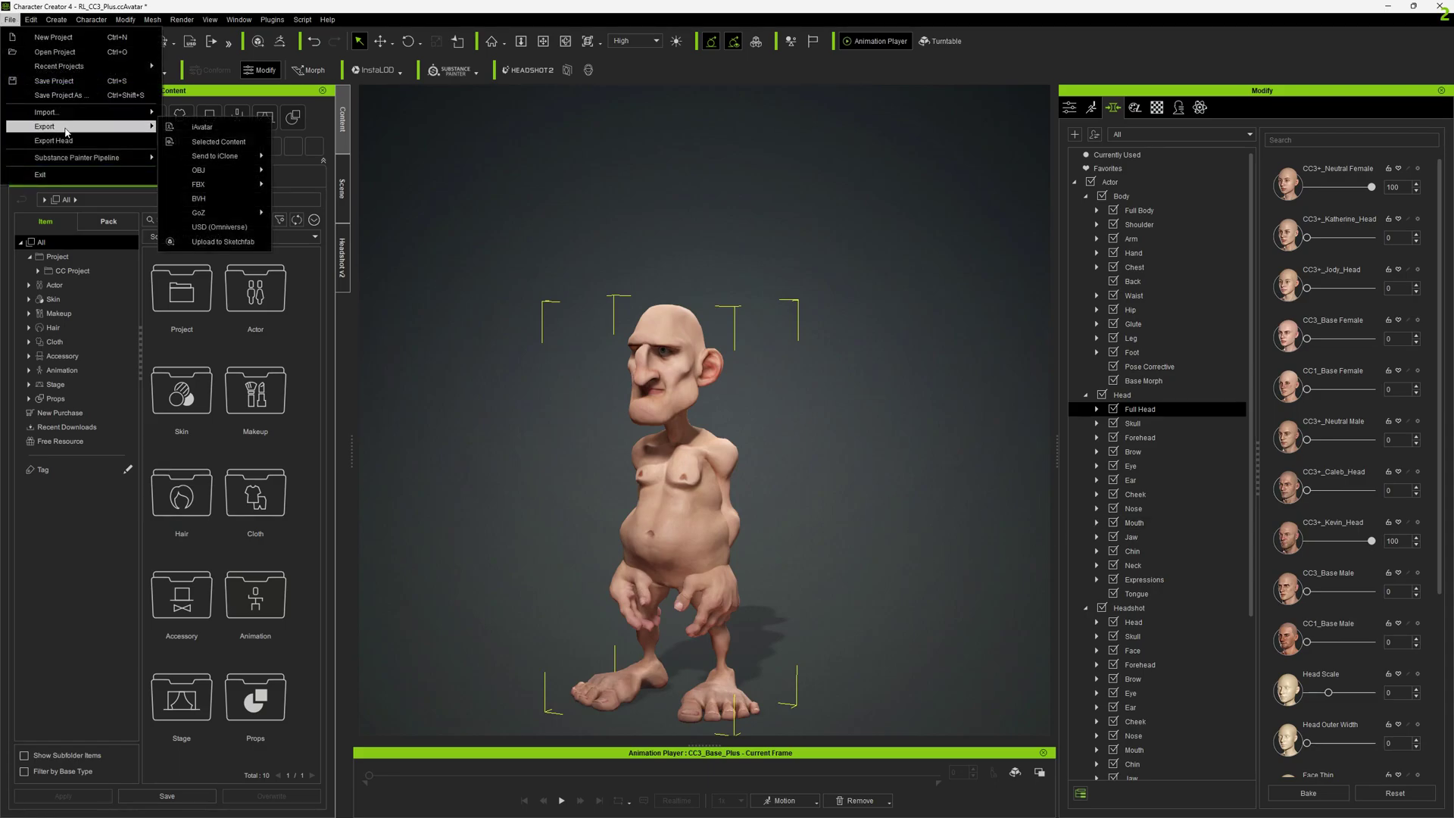
pyautogui.moveTo(227, 184)
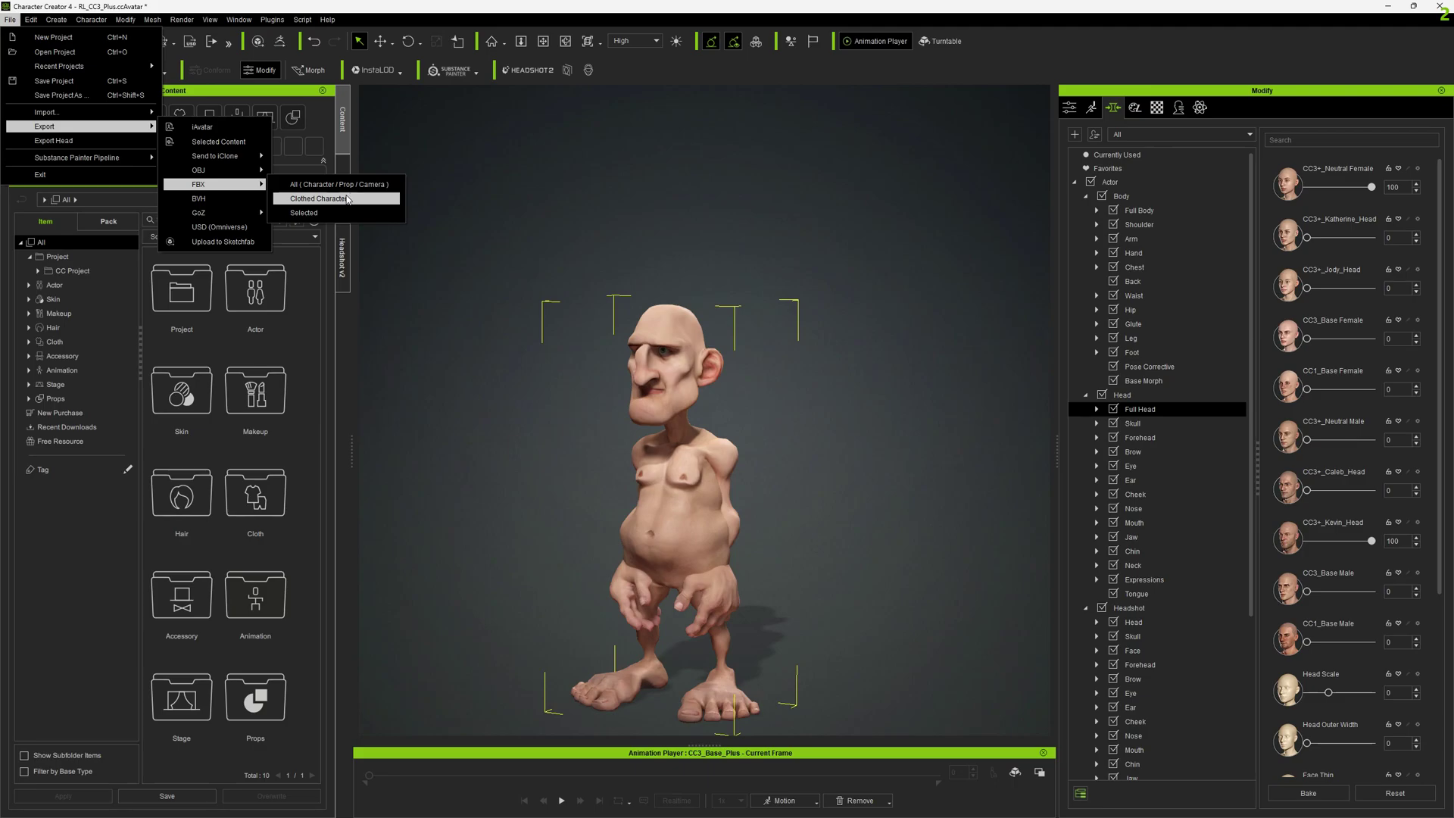
pyautogui.click(342, 189)
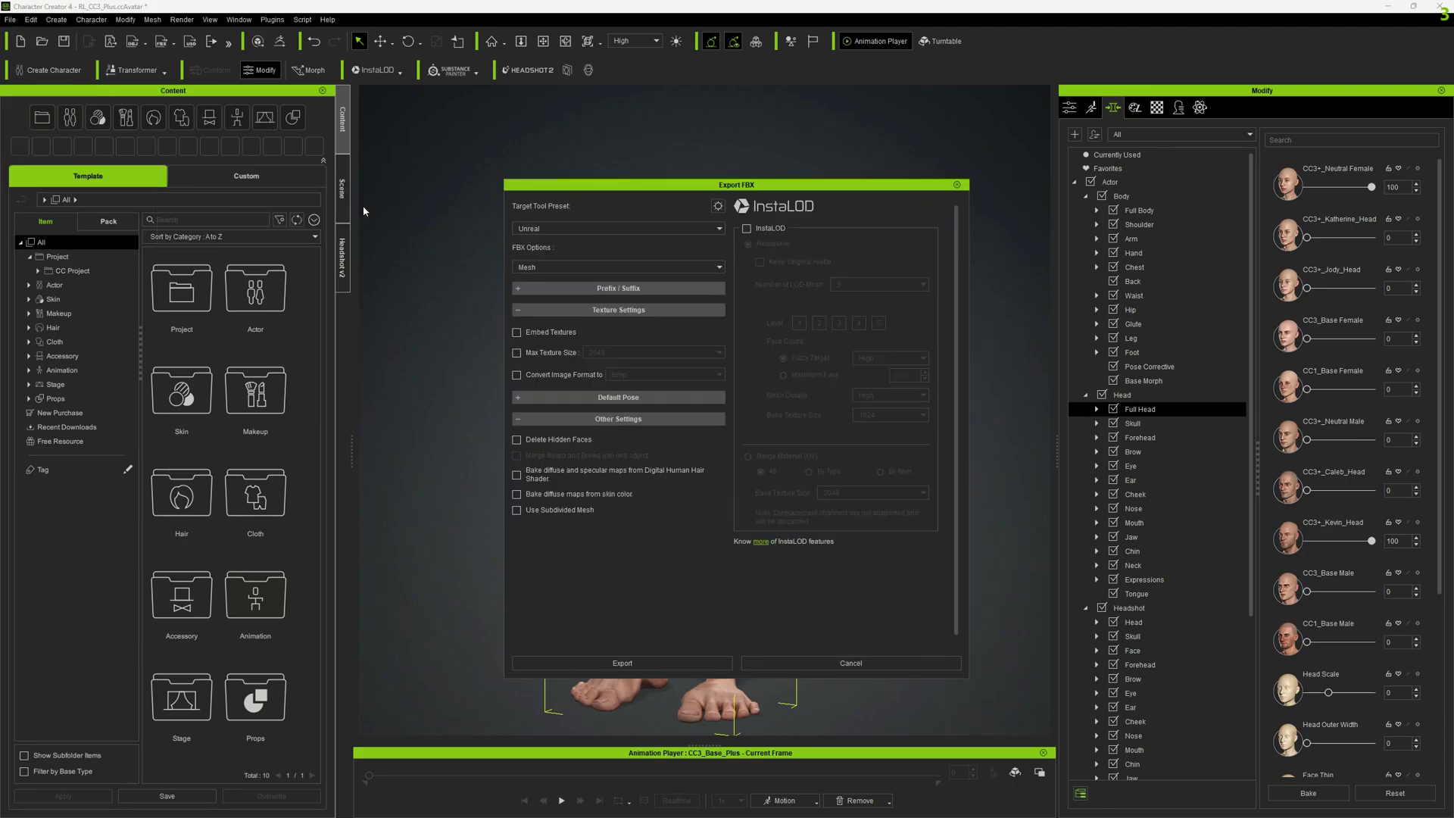
pyautogui.click(643, 663)
pyautogui.click(640, 471)
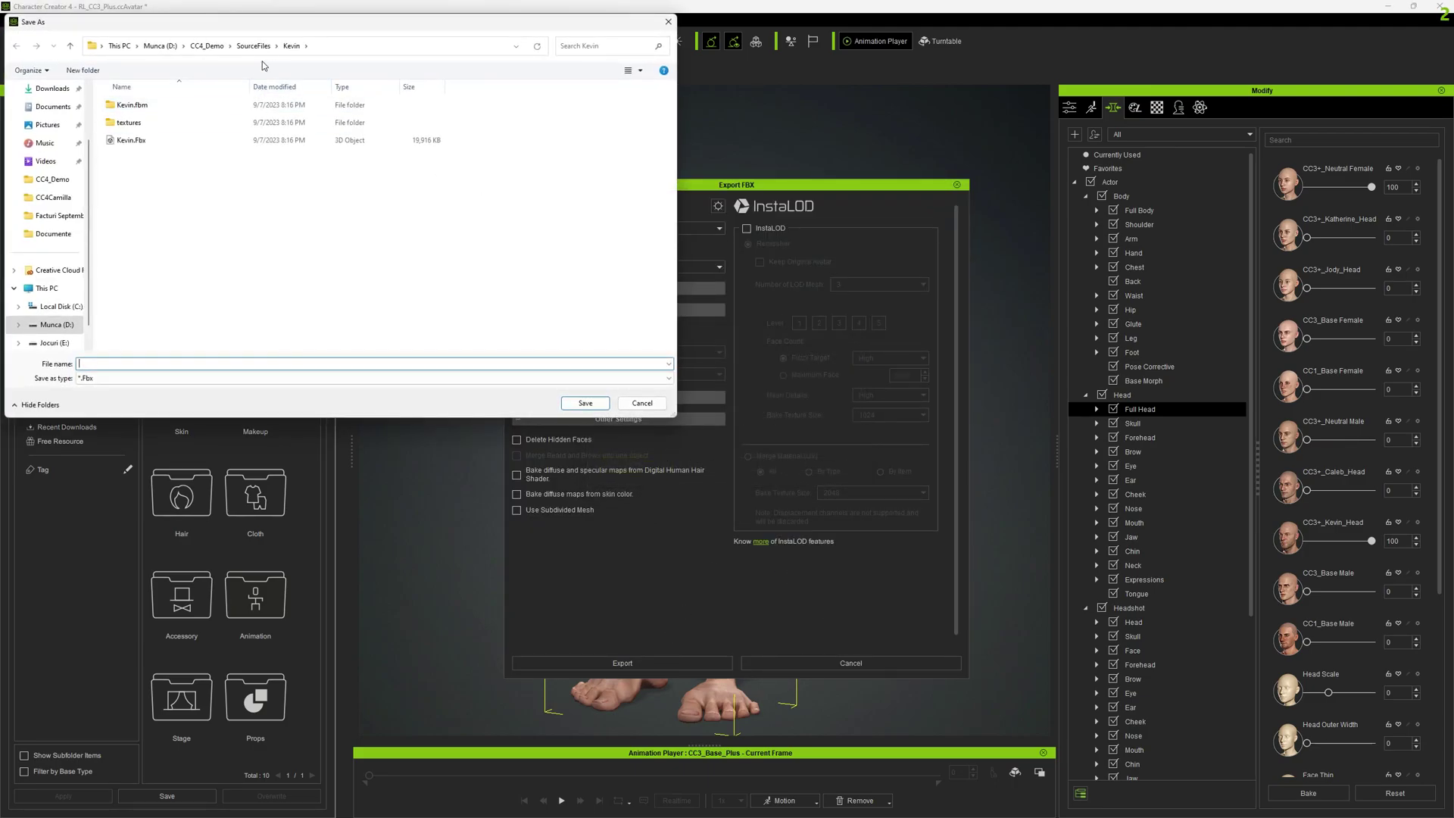
# Create a folder named Slacker inside SourceFiles, alongside the Base and Kevin folders
pyautogui.click(254, 46)
pyautogui.rightClick(189, 235)
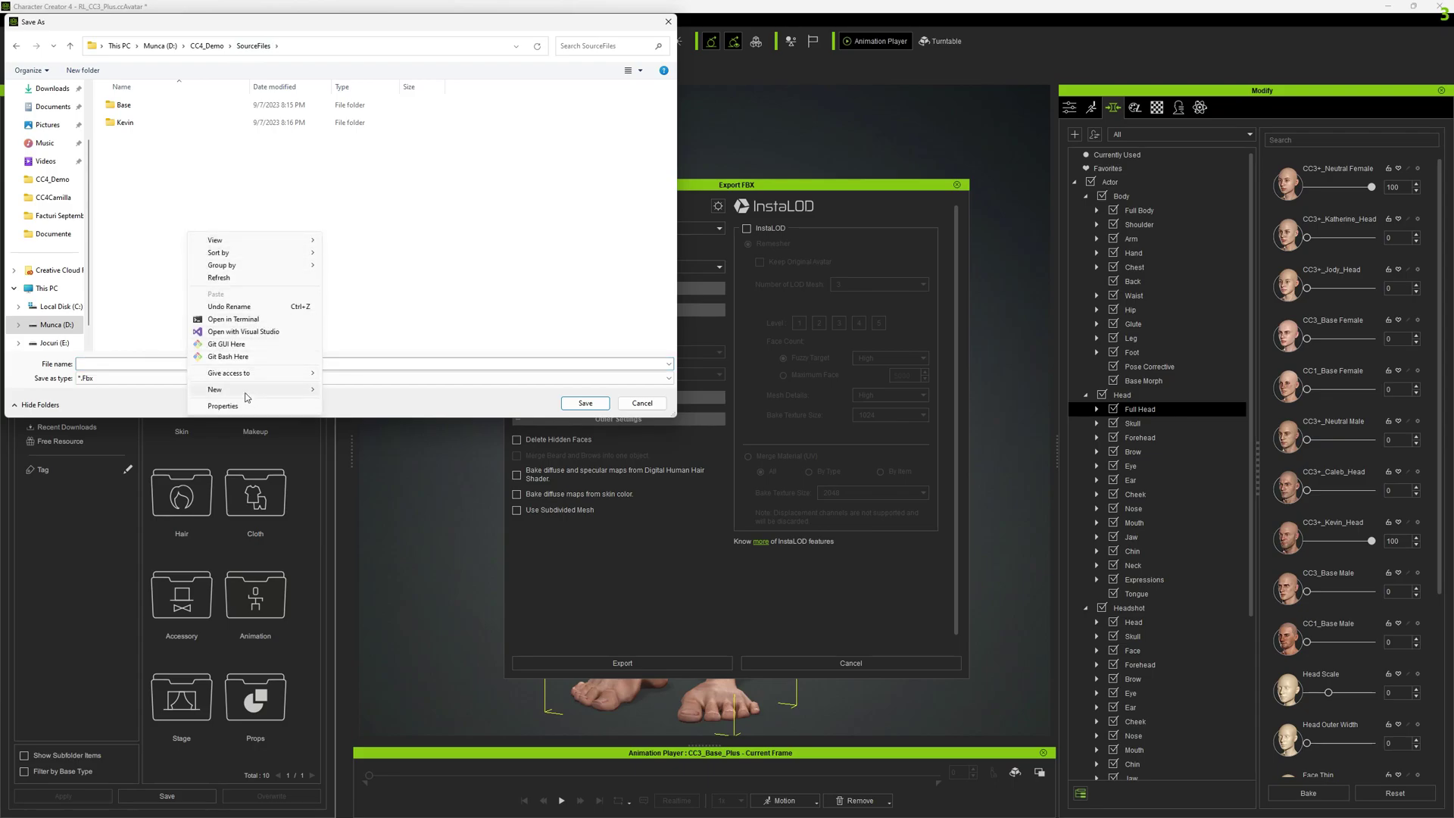
pyautogui.moveTo(227, 389)
pyautogui.click(393, 395)
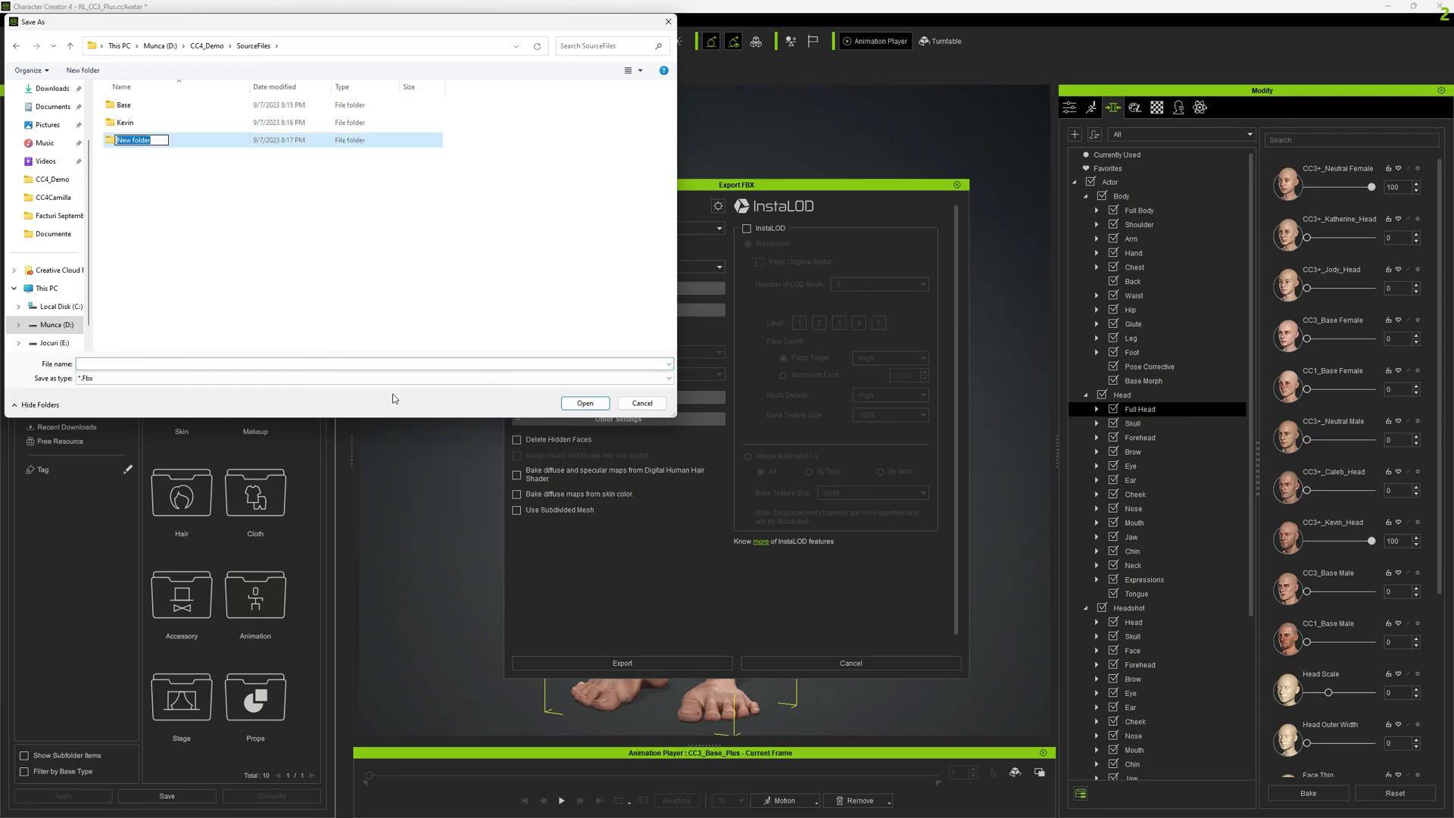
pyautogui.write('Slacker')
pyautogui.click(593, 406)
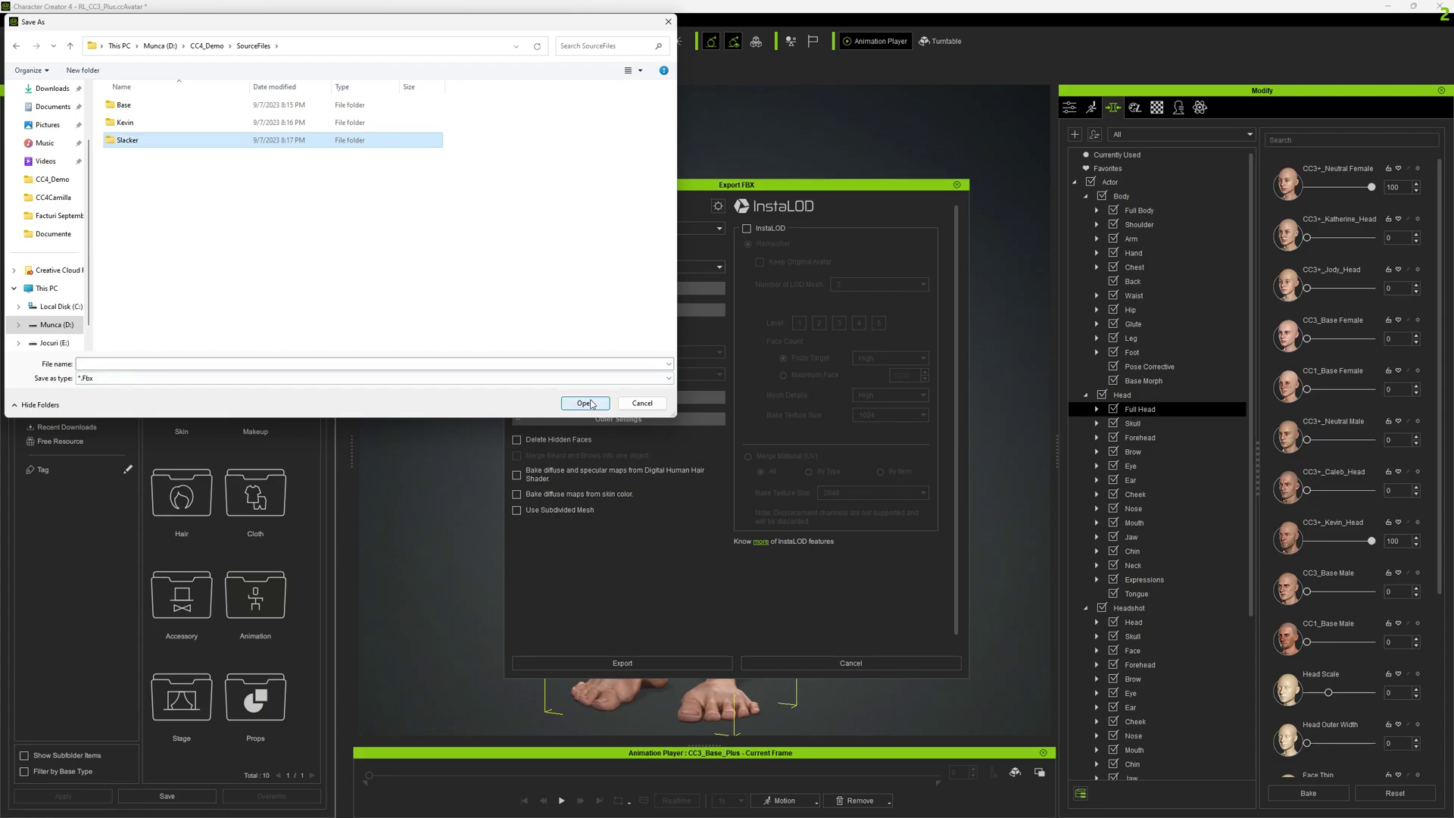
# Save the FBX export as Slacker in the Slacker folder
pyautogui.doubleClick(143, 141)
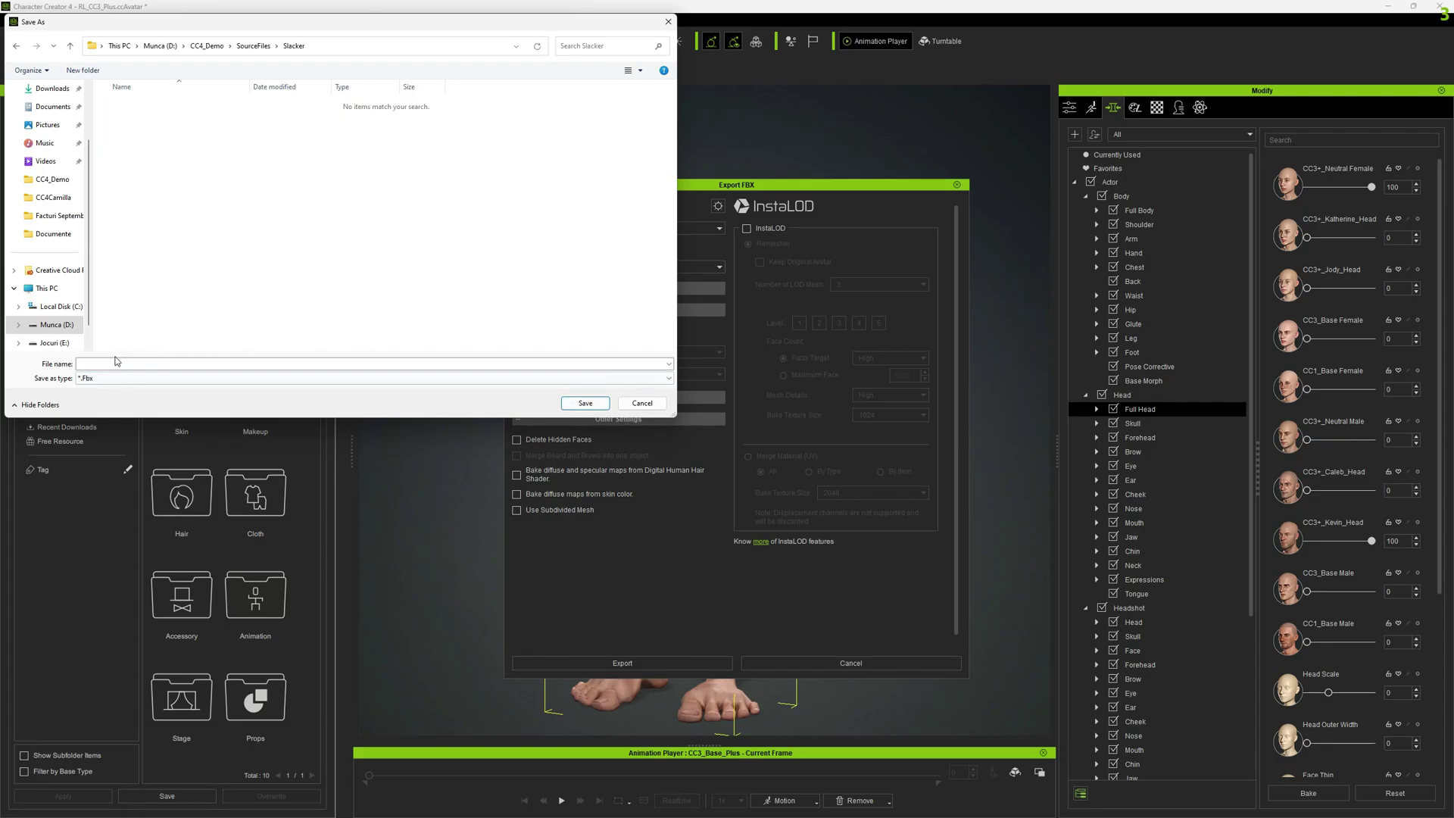
pyautogui.click(113, 364)
pyautogui.write('Slacker')
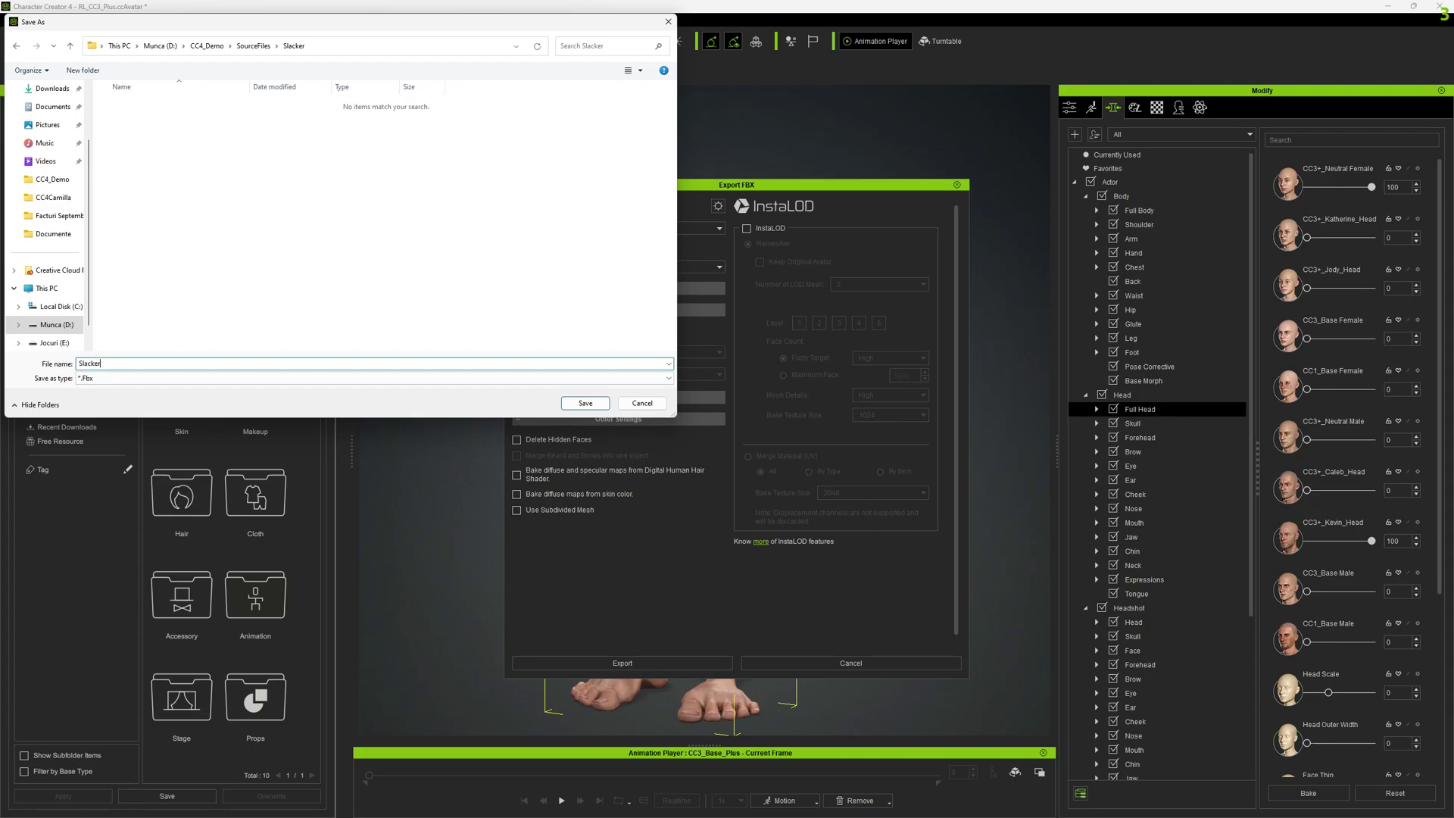
pyautogui.click(598, 403)
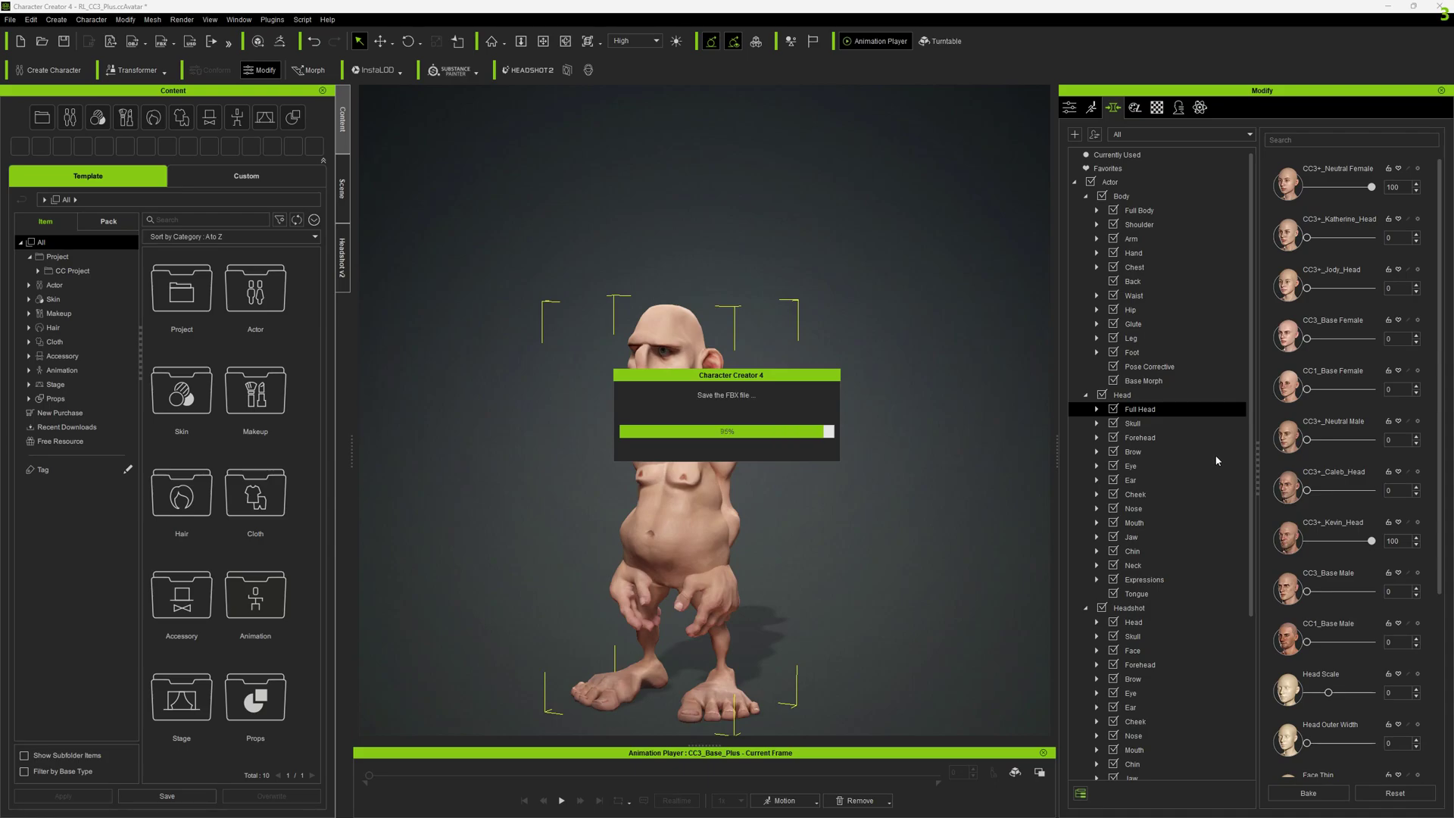
# Reset the full-head morphs and all body morphs of the character to their defaults
pyautogui.click(1385, 793)
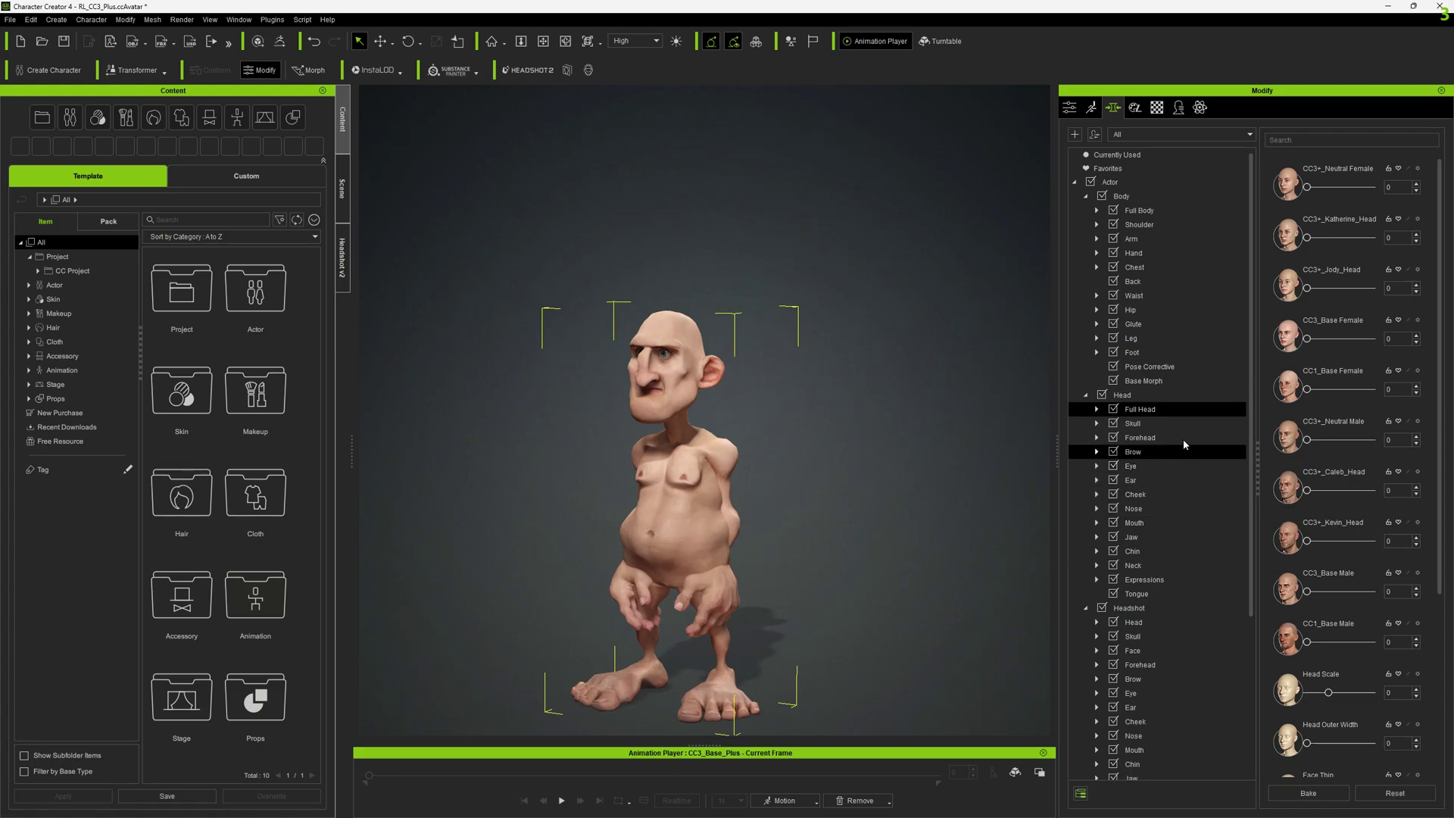
pyautogui.click(1121, 196)
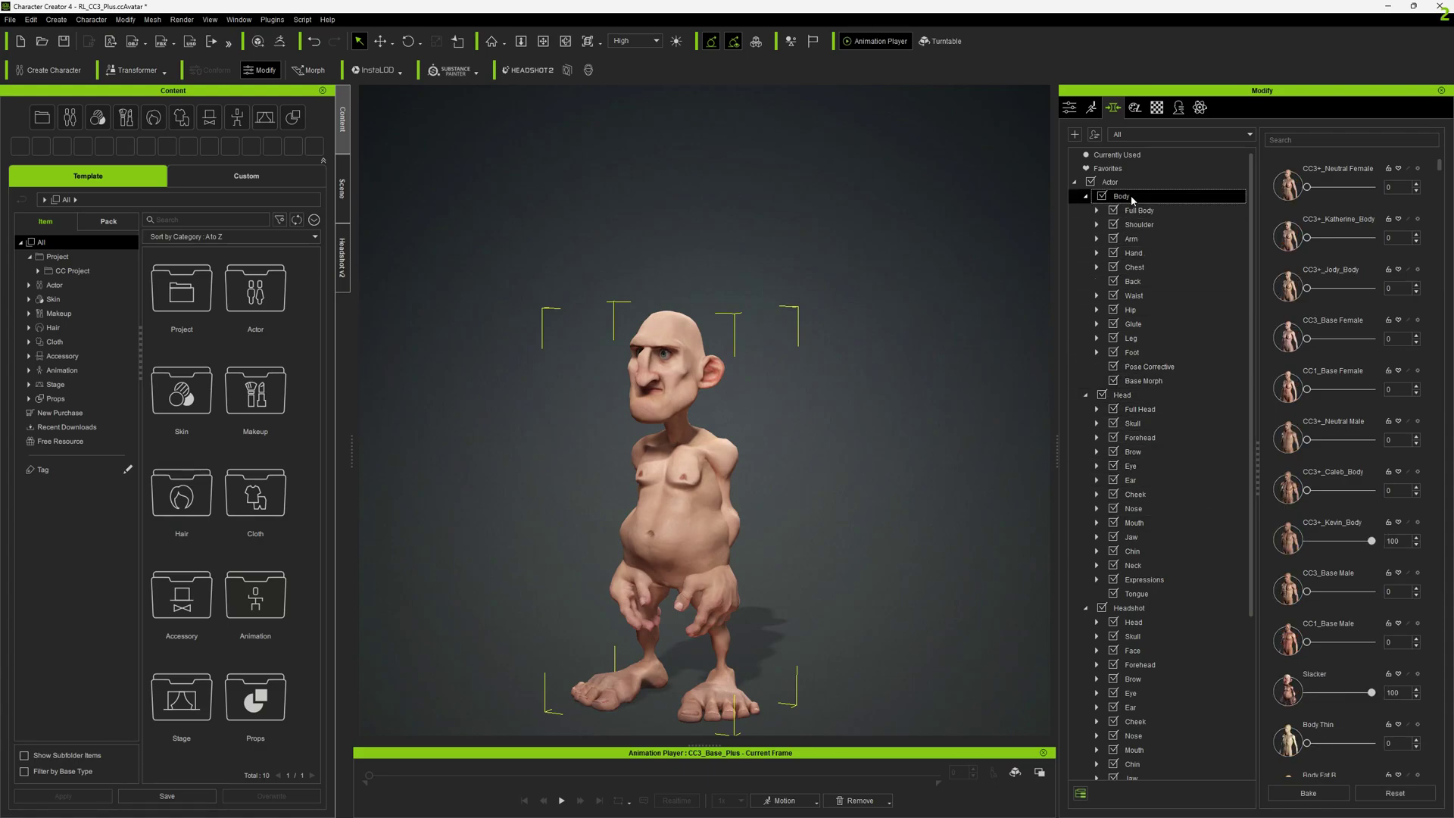
pyautogui.click(1395, 792)
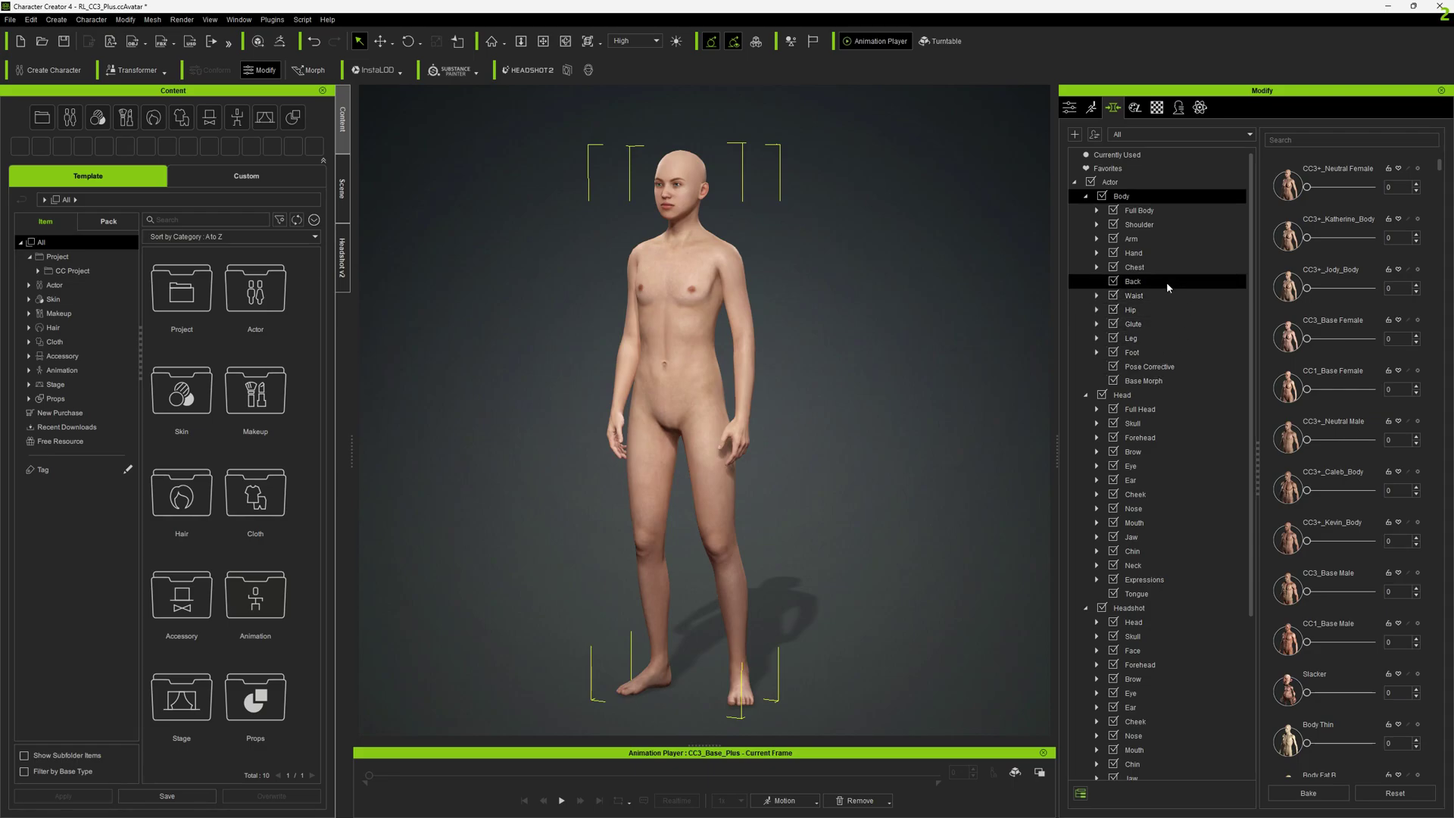
# Set the Alika_Body full-body morph and the Alika_Head full-head morph to 100
pyautogui.click(1152, 214)
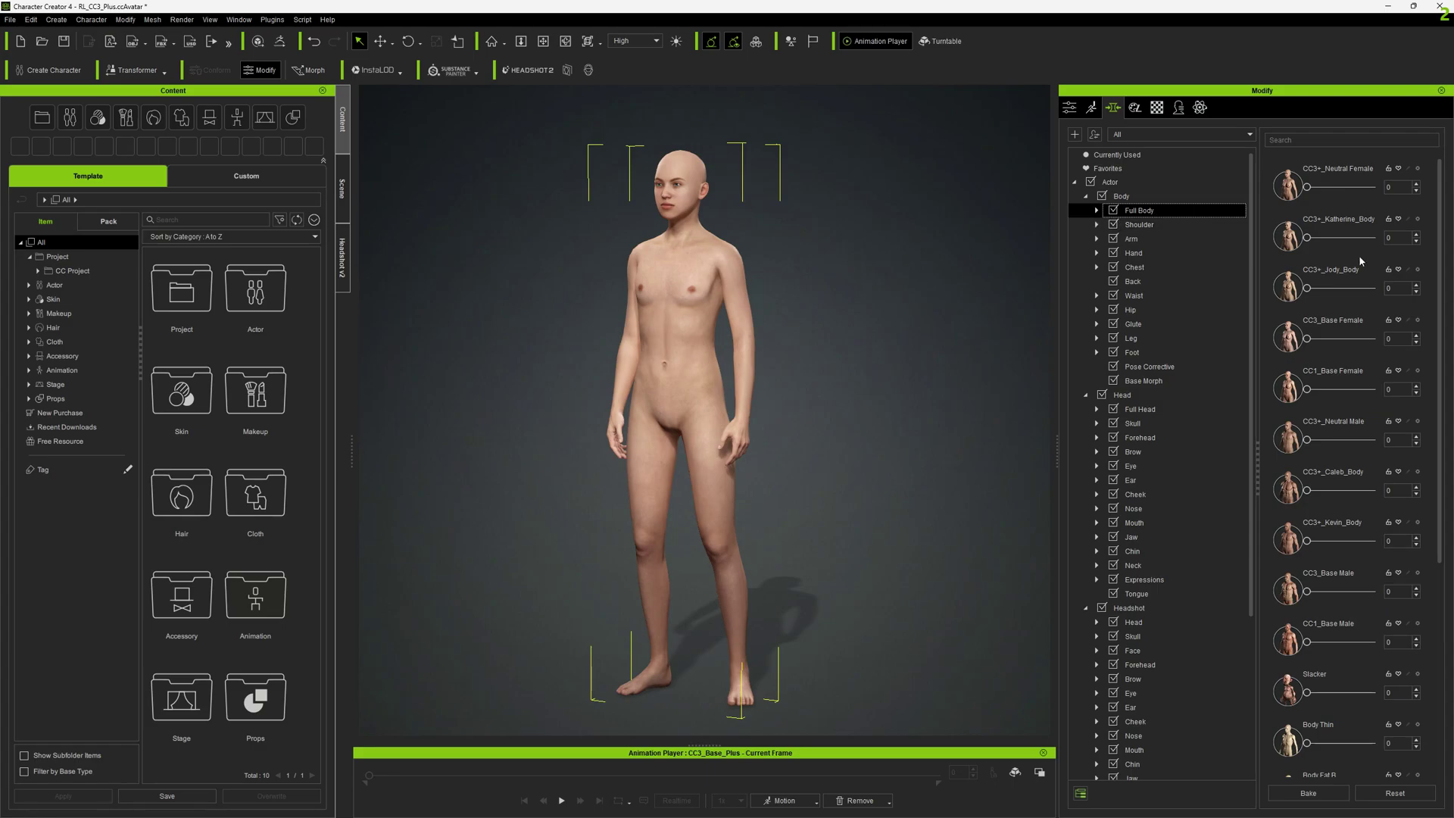
pyautogui.scroll(-5, 1363, 288)
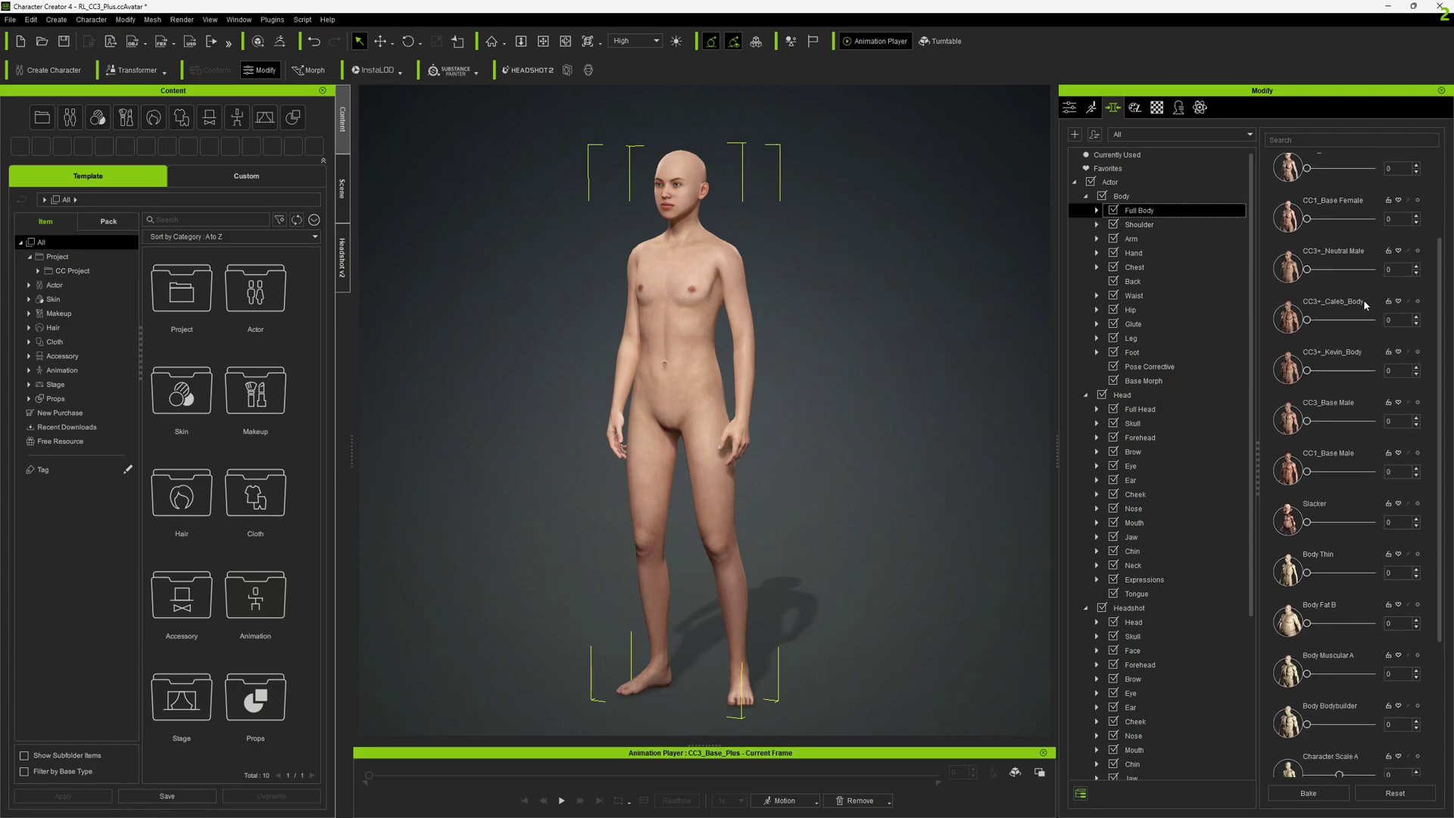
pyautogui.scroll(-5, 1363, 299)
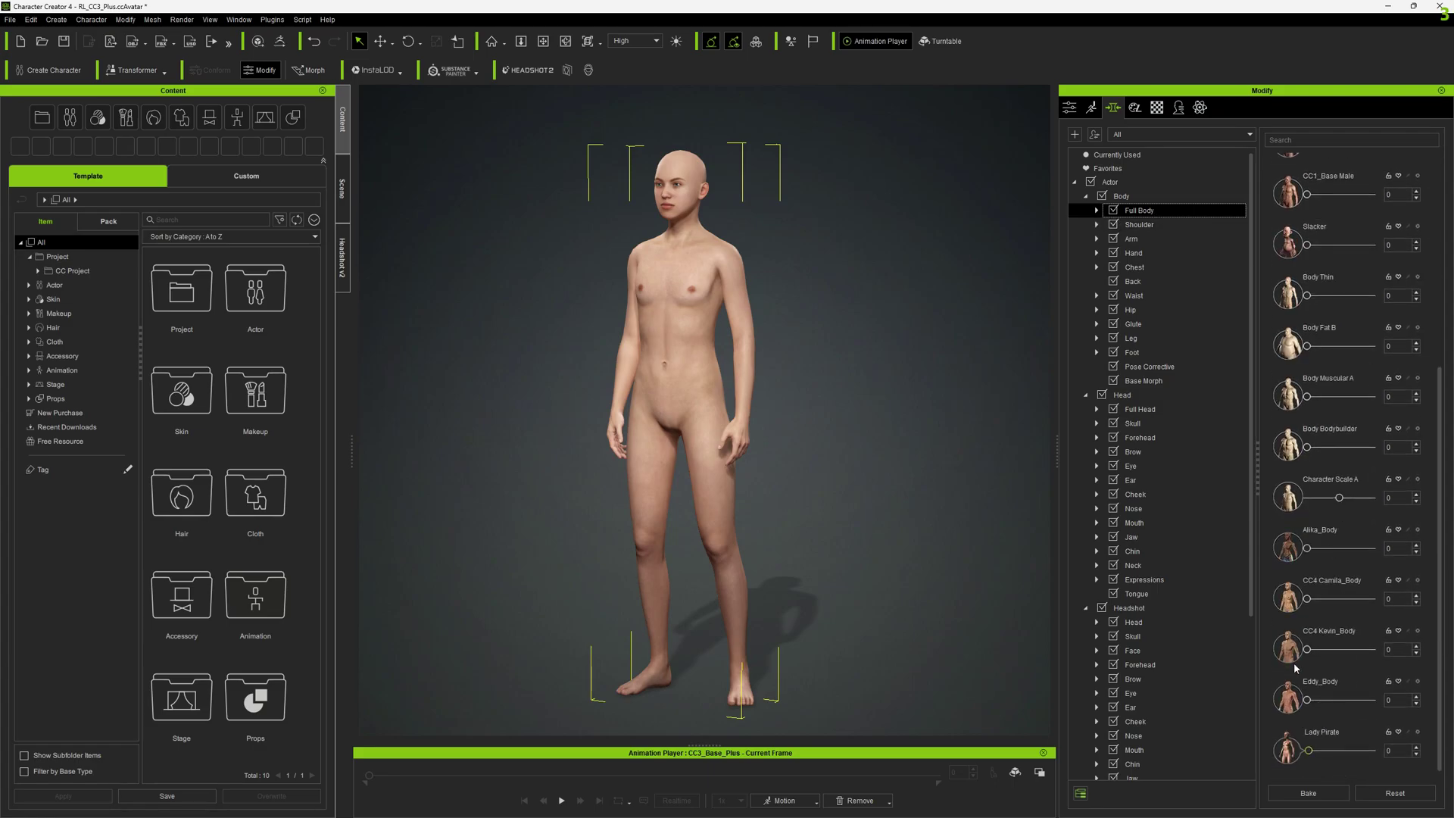
pyautogui.moveTo(1308, 549); pyautogui.dragTo(1414, 551)
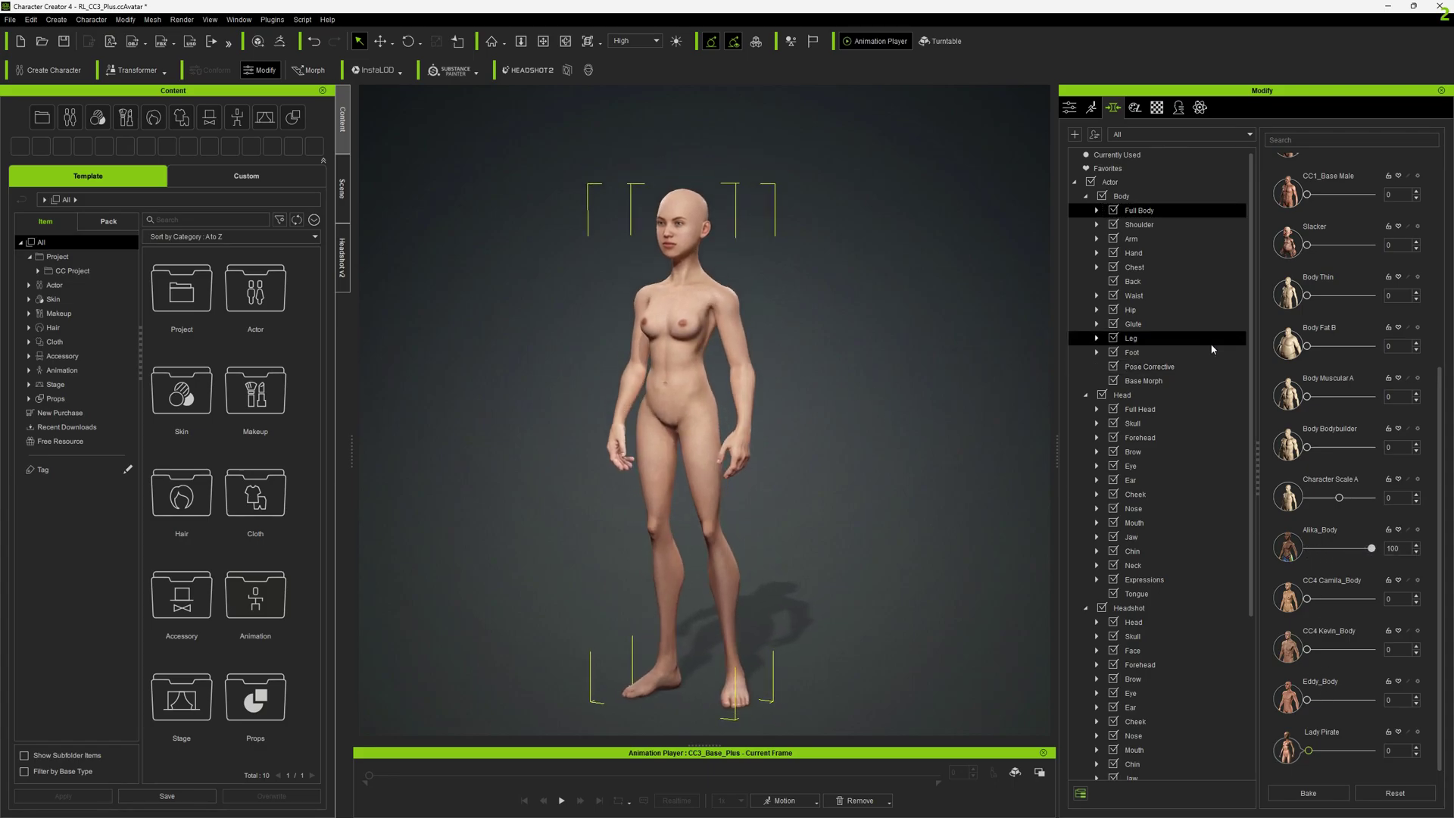
pyautogui.click(1143, 410)
pyautogui.scroll(-5, 1304, 594)
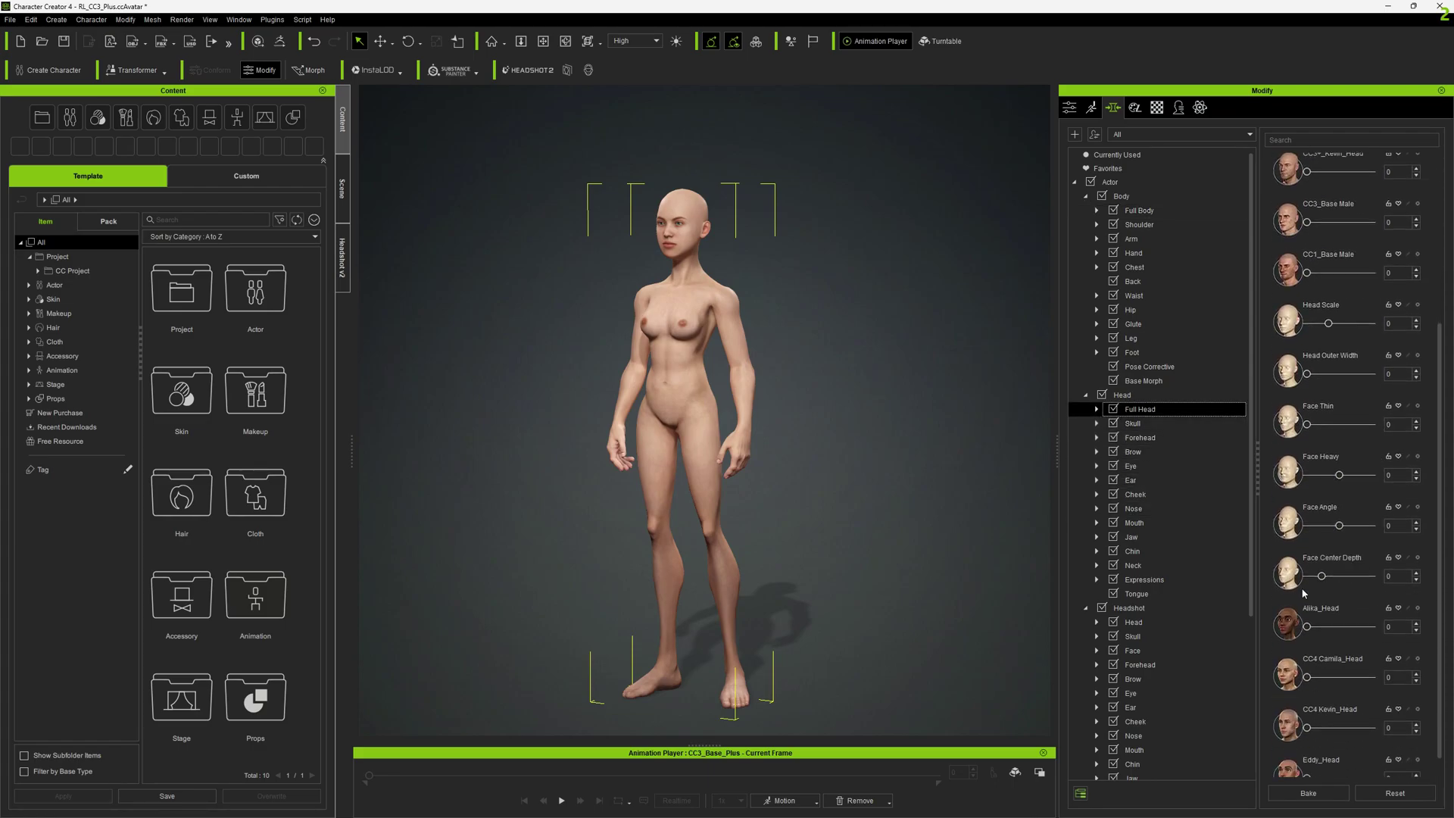
pyautogui.moveTo(1307, 628); pyautogui.dragTo(1427, 636)
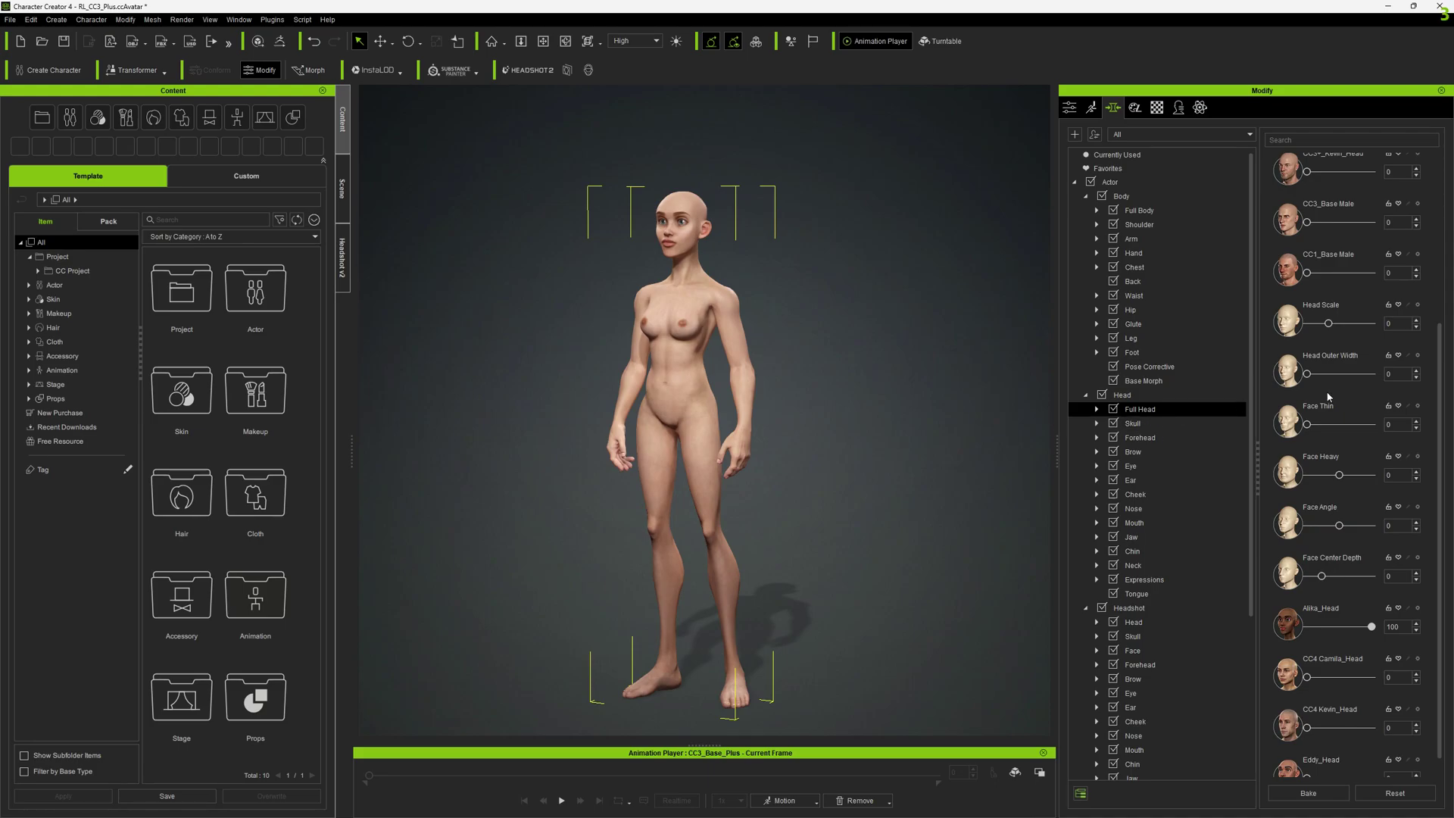
pyautogui.scroll(-1, 1331, 402)
# Start an FBX export of the Alika-shaped clothed character with the Unreal preset and Mesh option, accepting the re-import notice
pyautogui.click(10, 20)
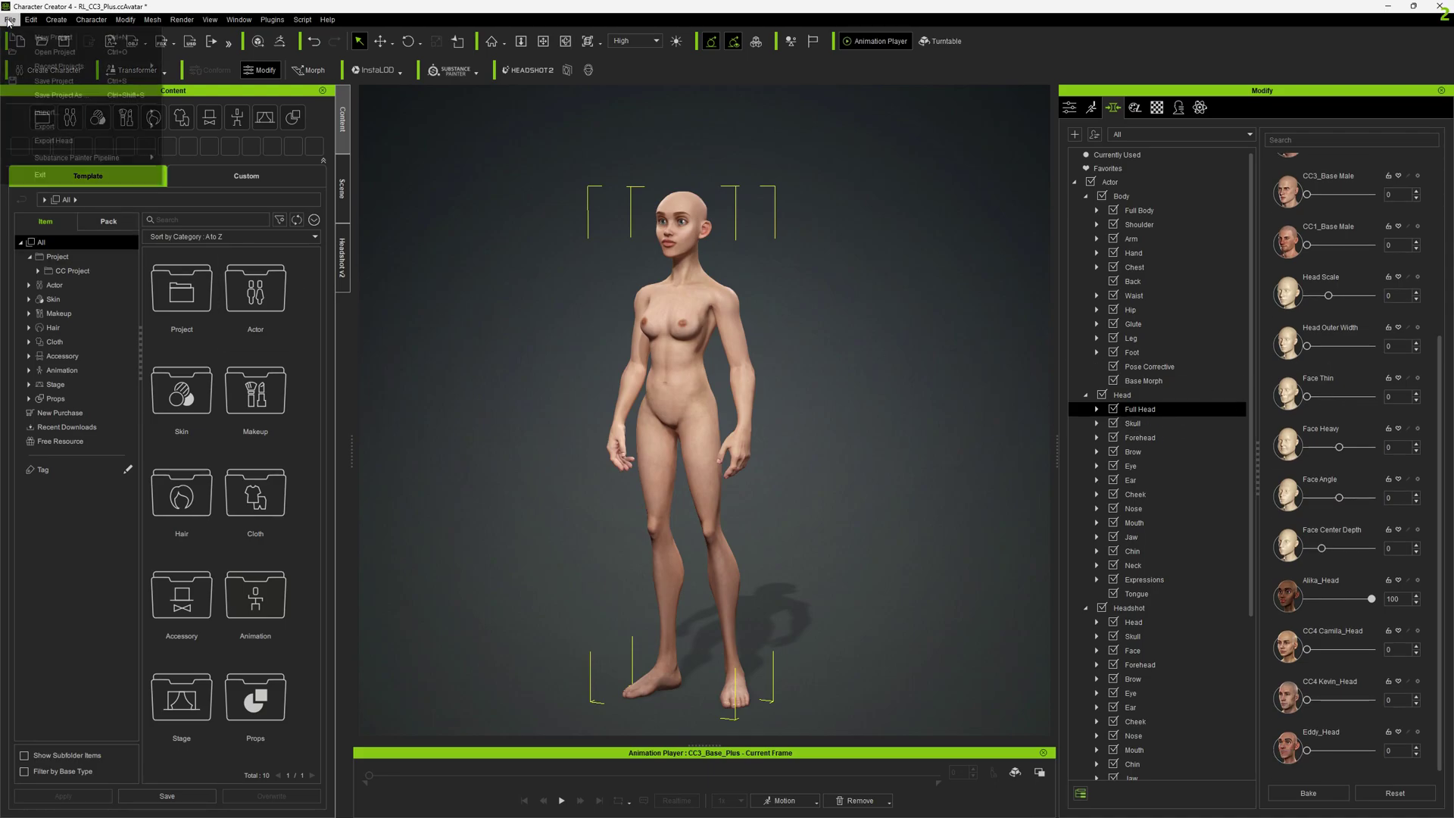
pyautogui.moveTo(83, 127)
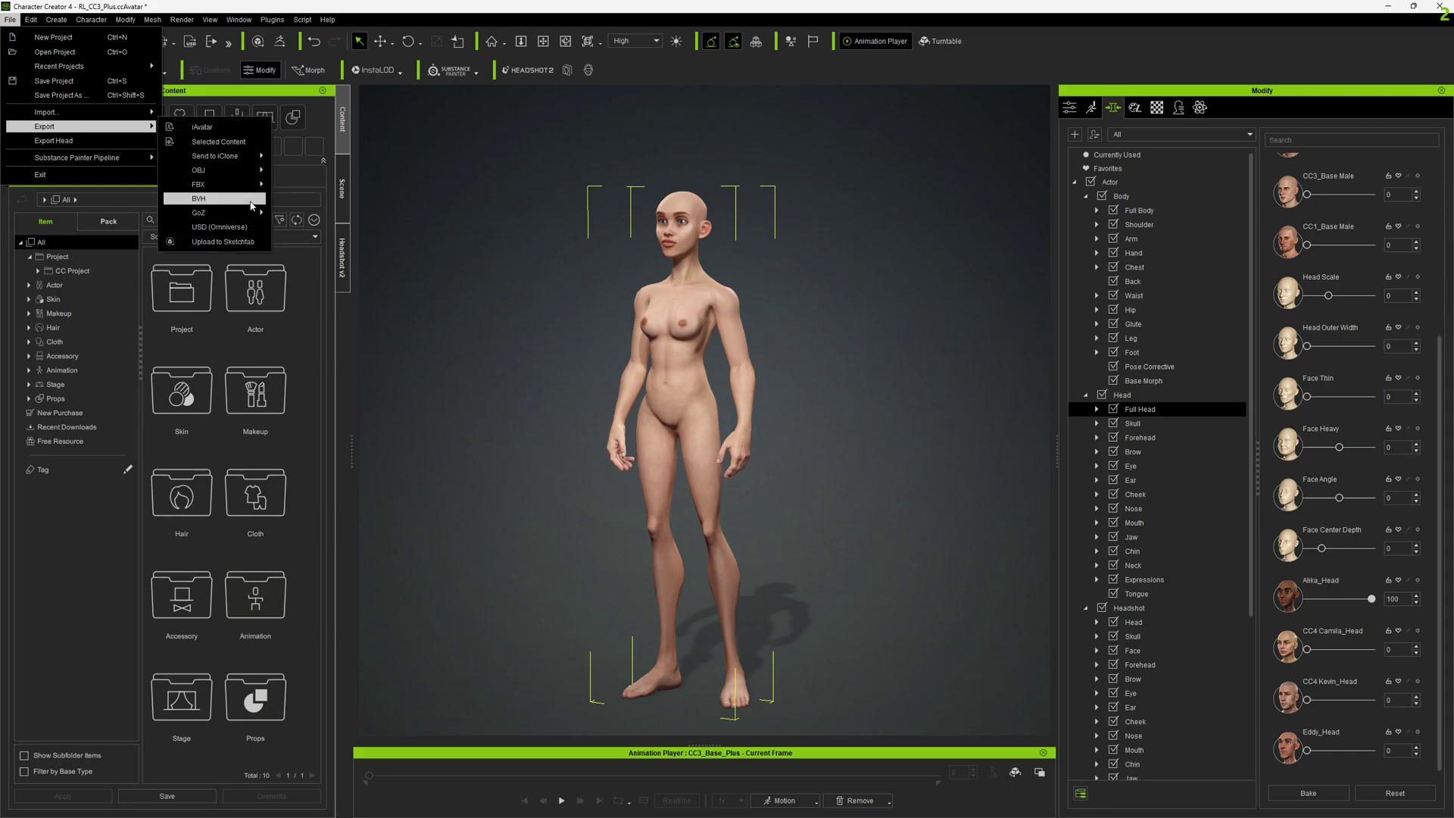
pyautogui.moveTo(221, 195)
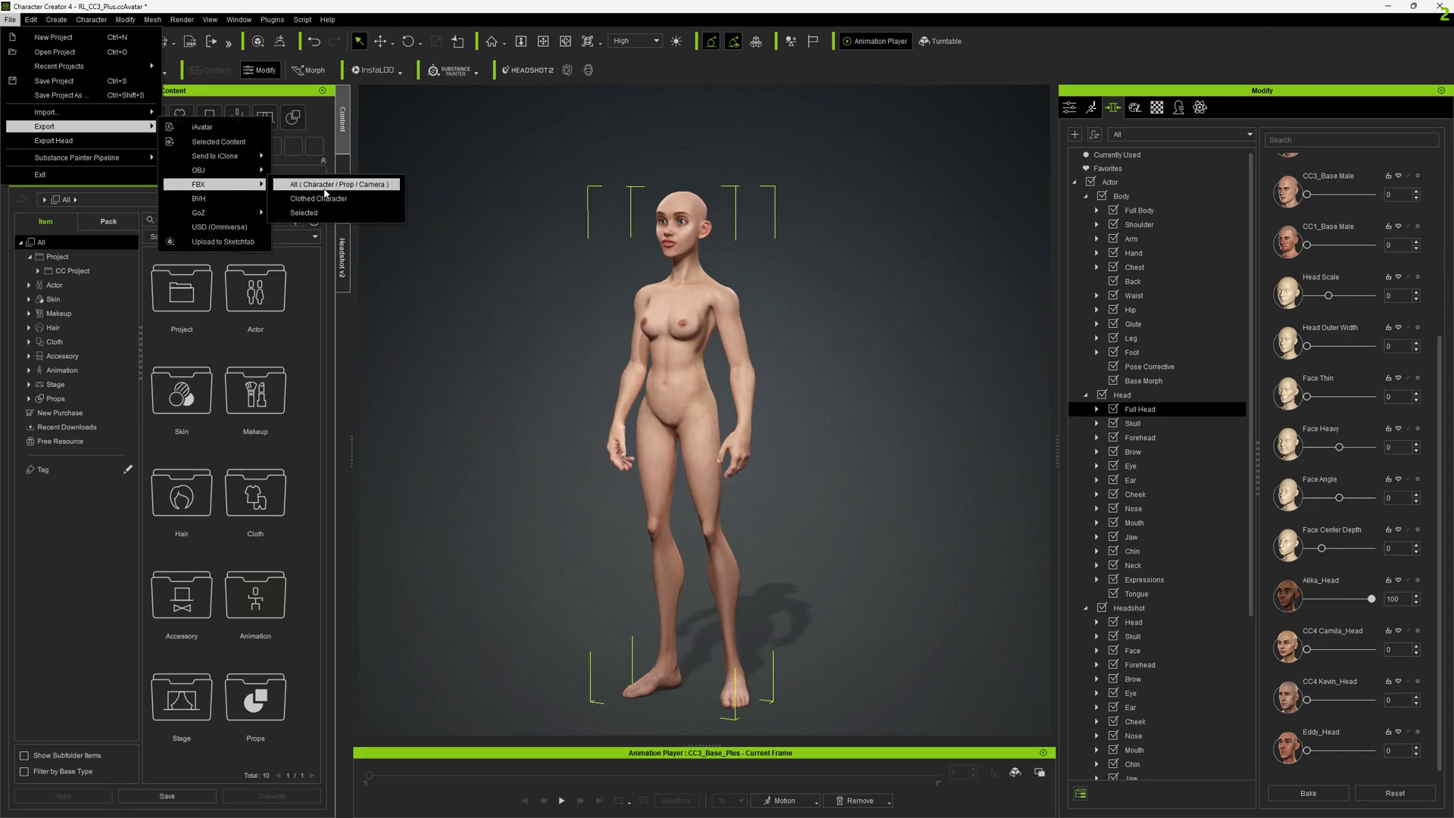
pyautogui.click(324, 199)
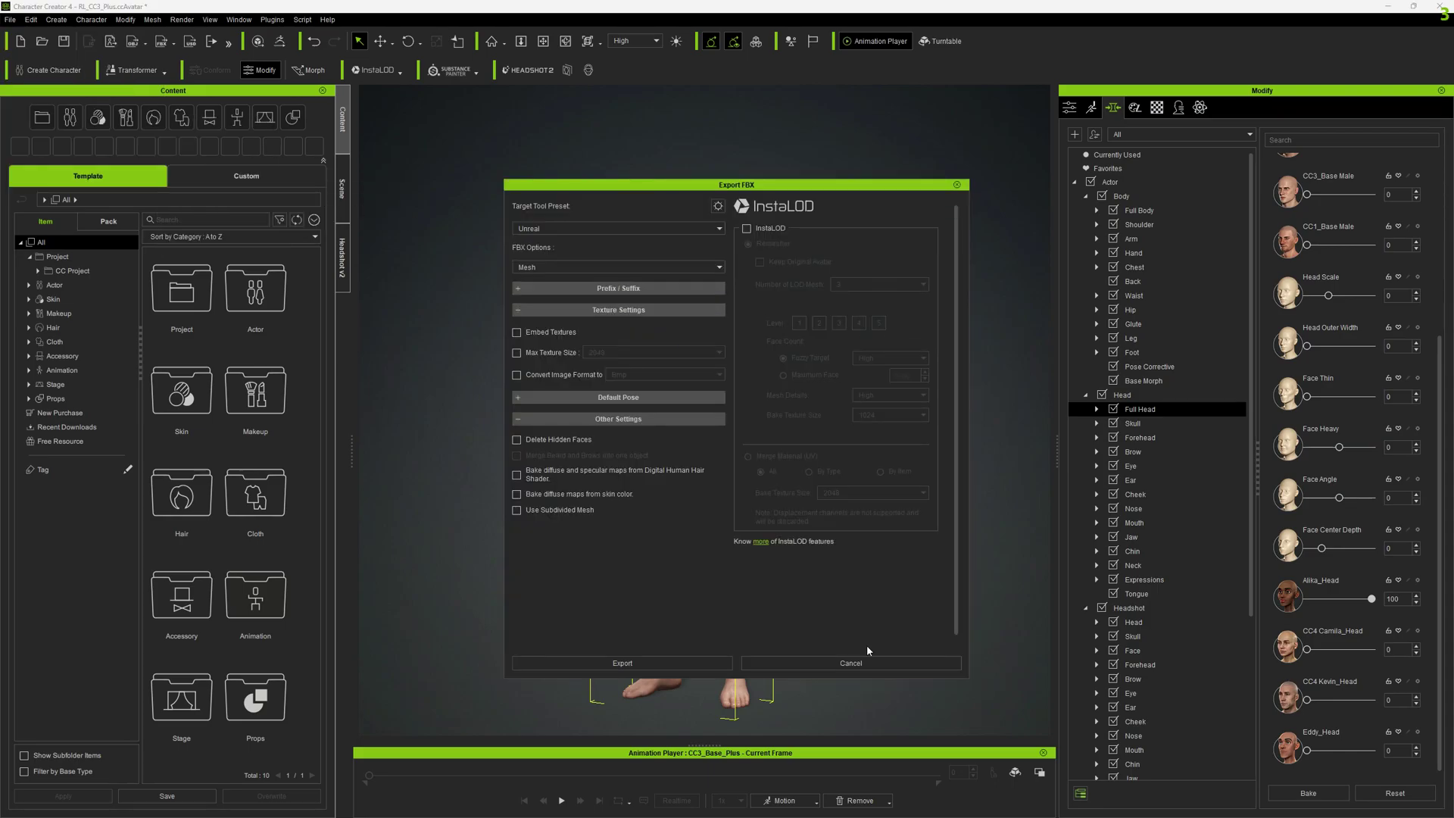
pyautogui.click(622, 663)
pyautogui.click(636, 468)
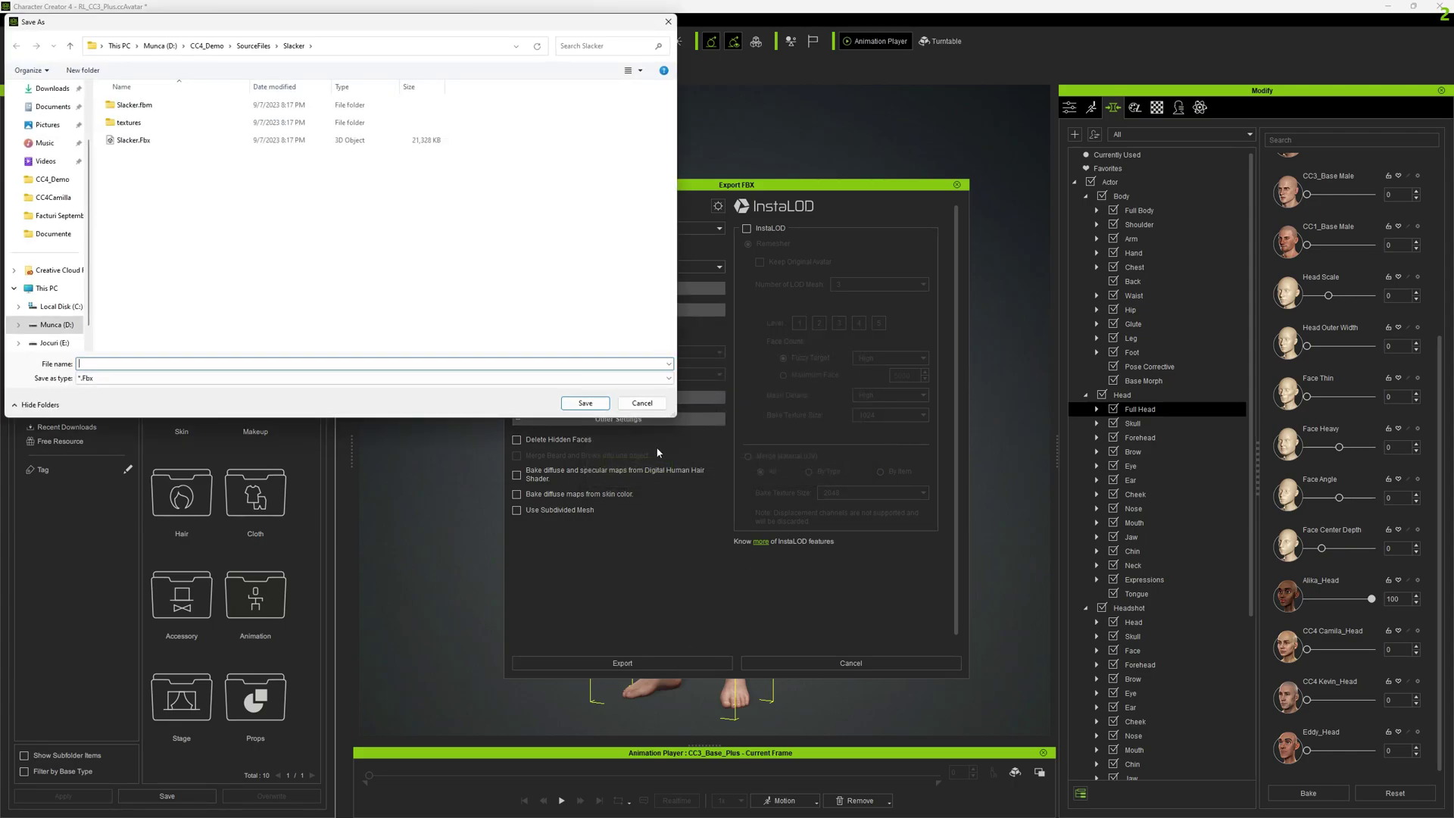
# Create a folder named Alika inside SourceFiles, alongside the Base, Kevin and Slacker folders
pyautogui.click(256, 45)
pyautogui.rightClick(189, 219)
pyautogui.moveTo(307, 375)
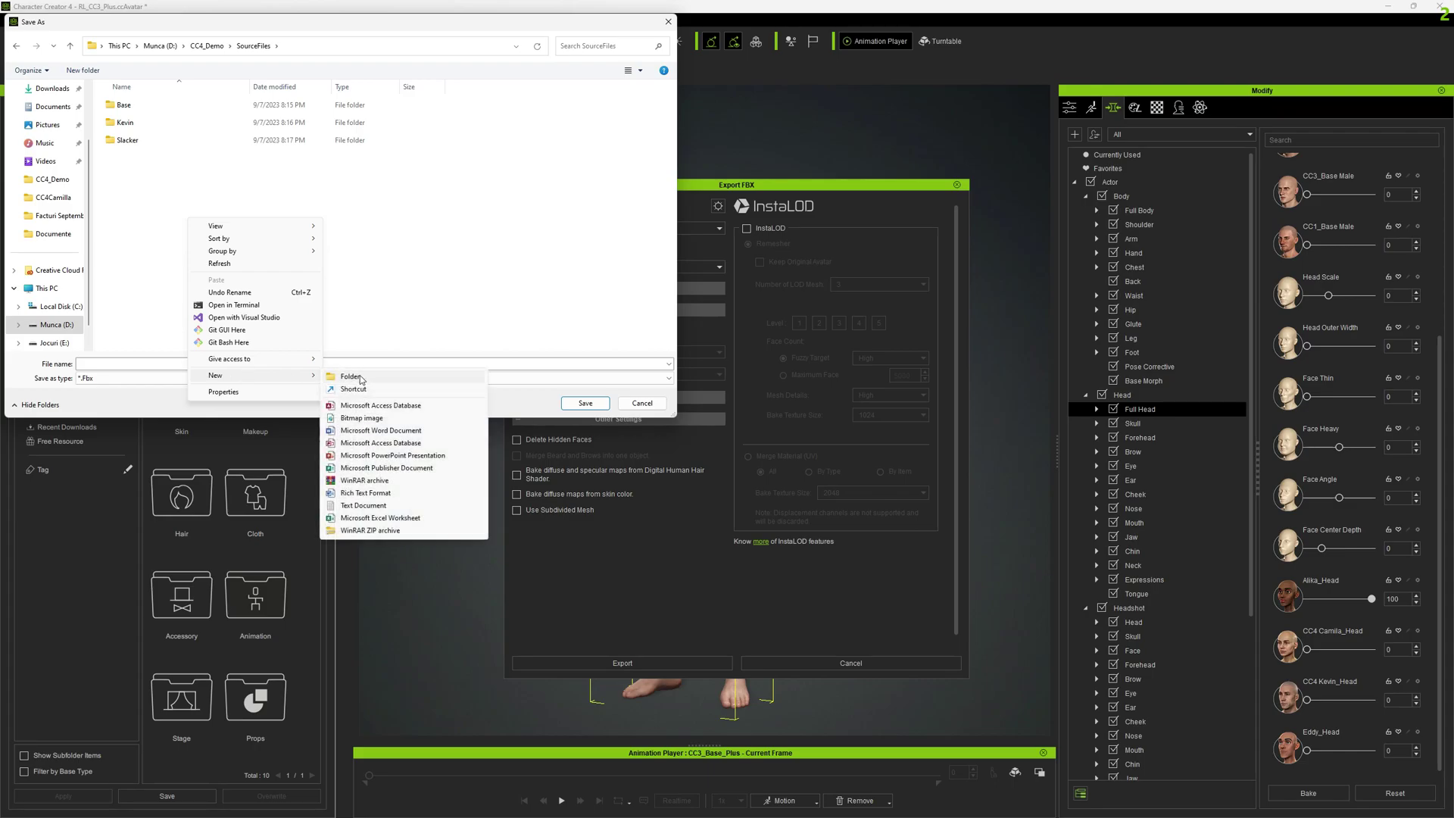
pyautogui.click(360, 378)
pyautogui.write('Alika')
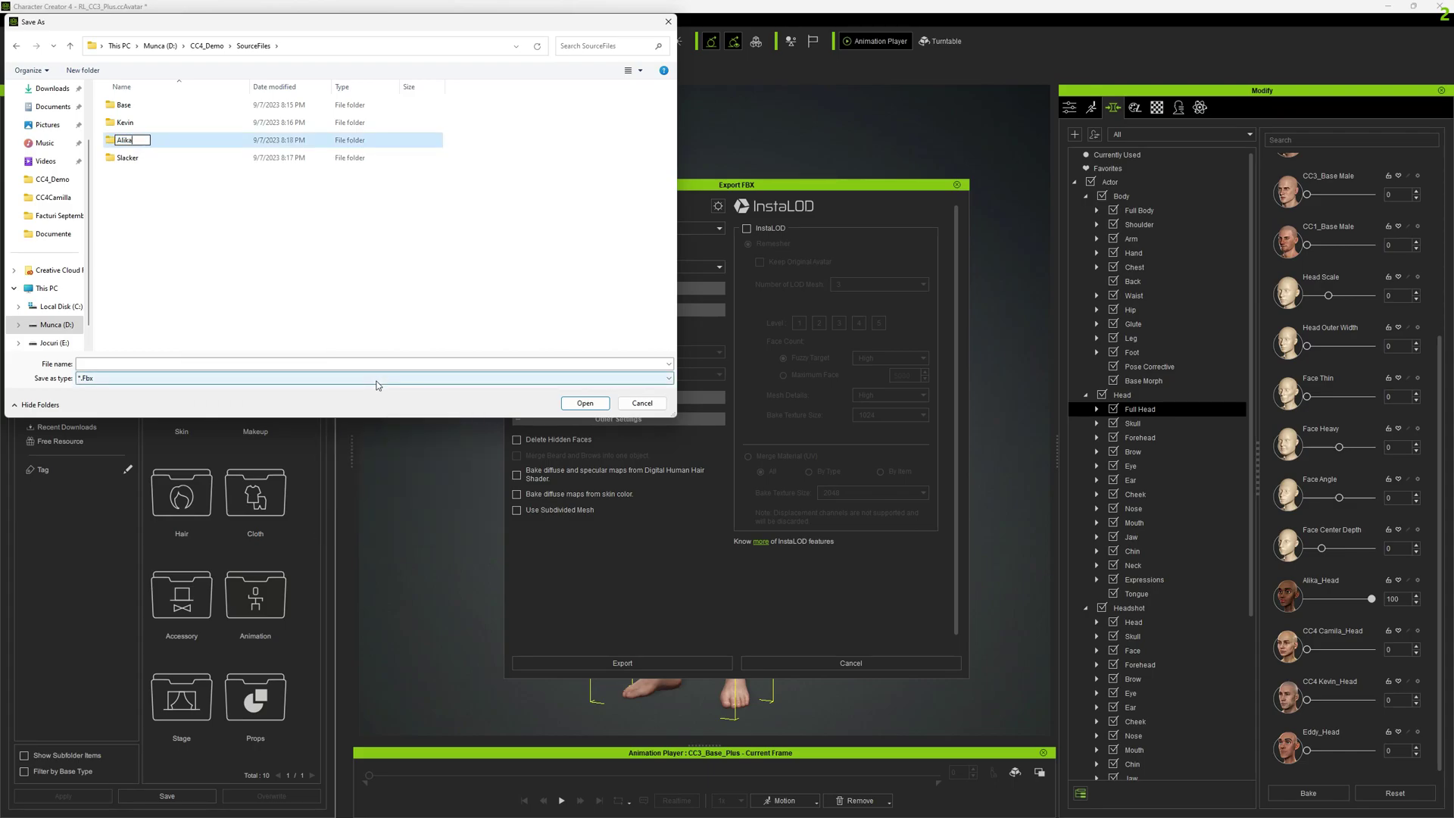
pyautogui.press('Return')
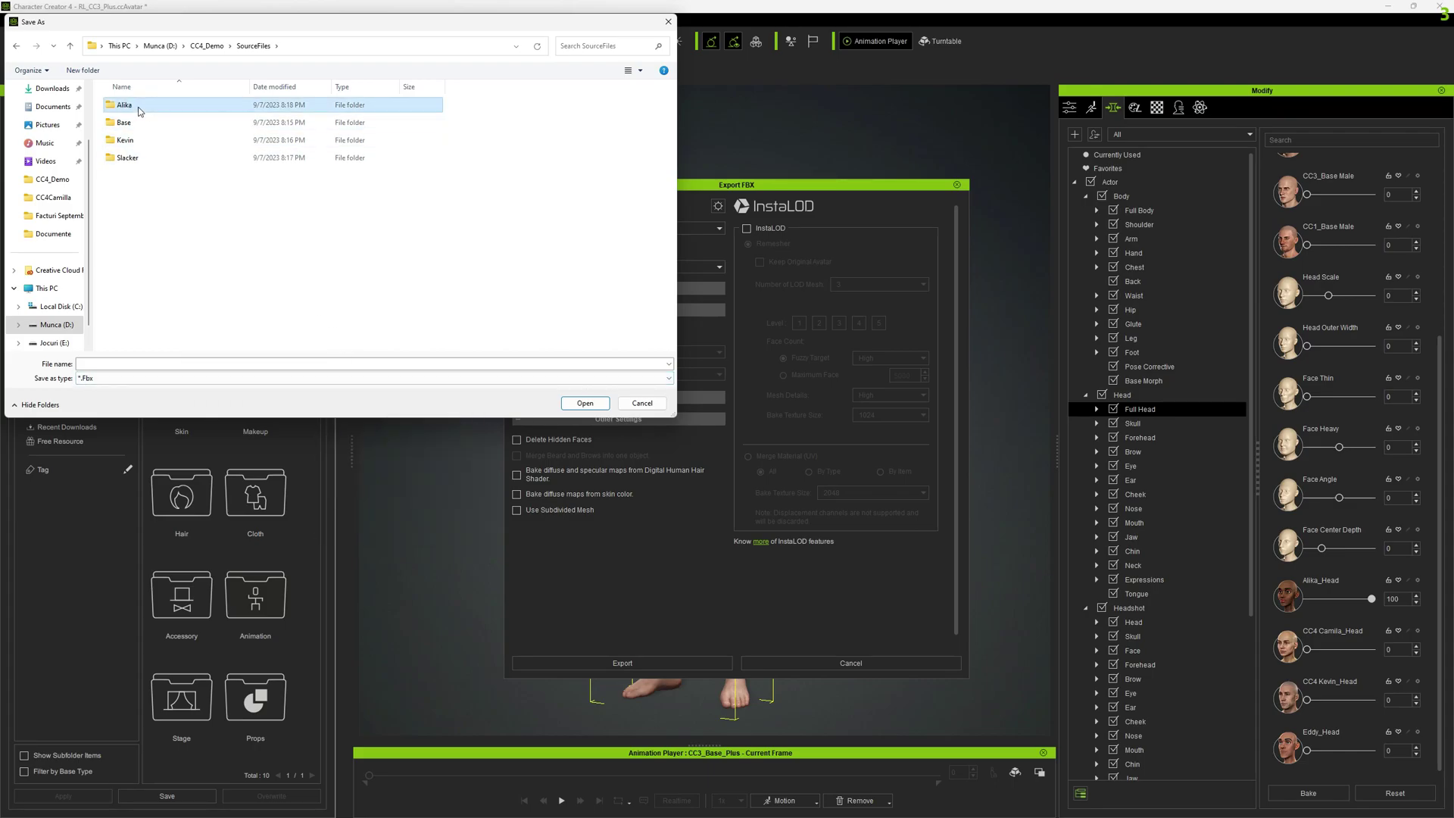
# Save the FBX export as Alika in the Alika folder
pyautogui.doubleClick(138, 110)
pyautogui.click(105, 364)
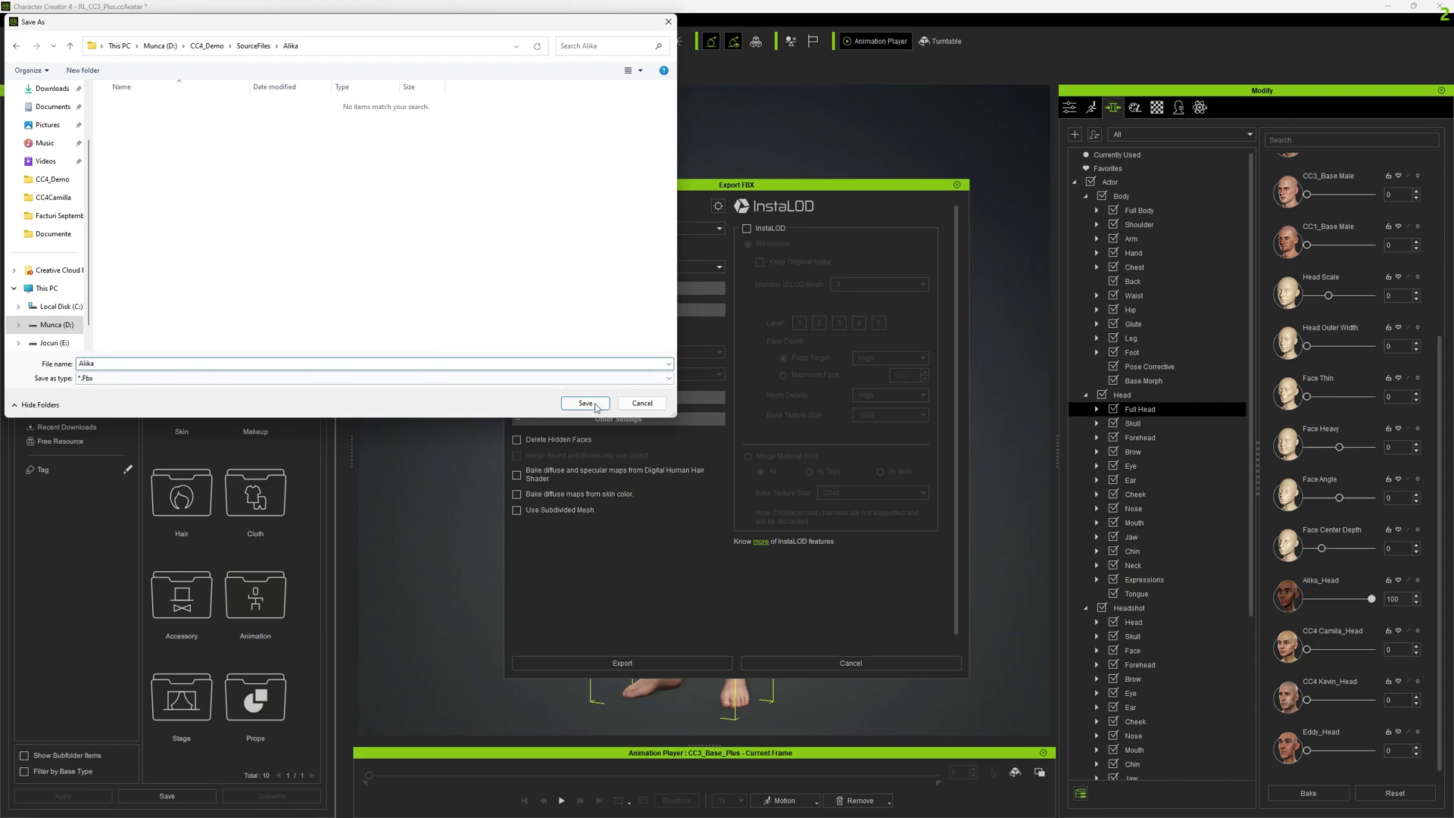
pyautogui.click(595, 405)
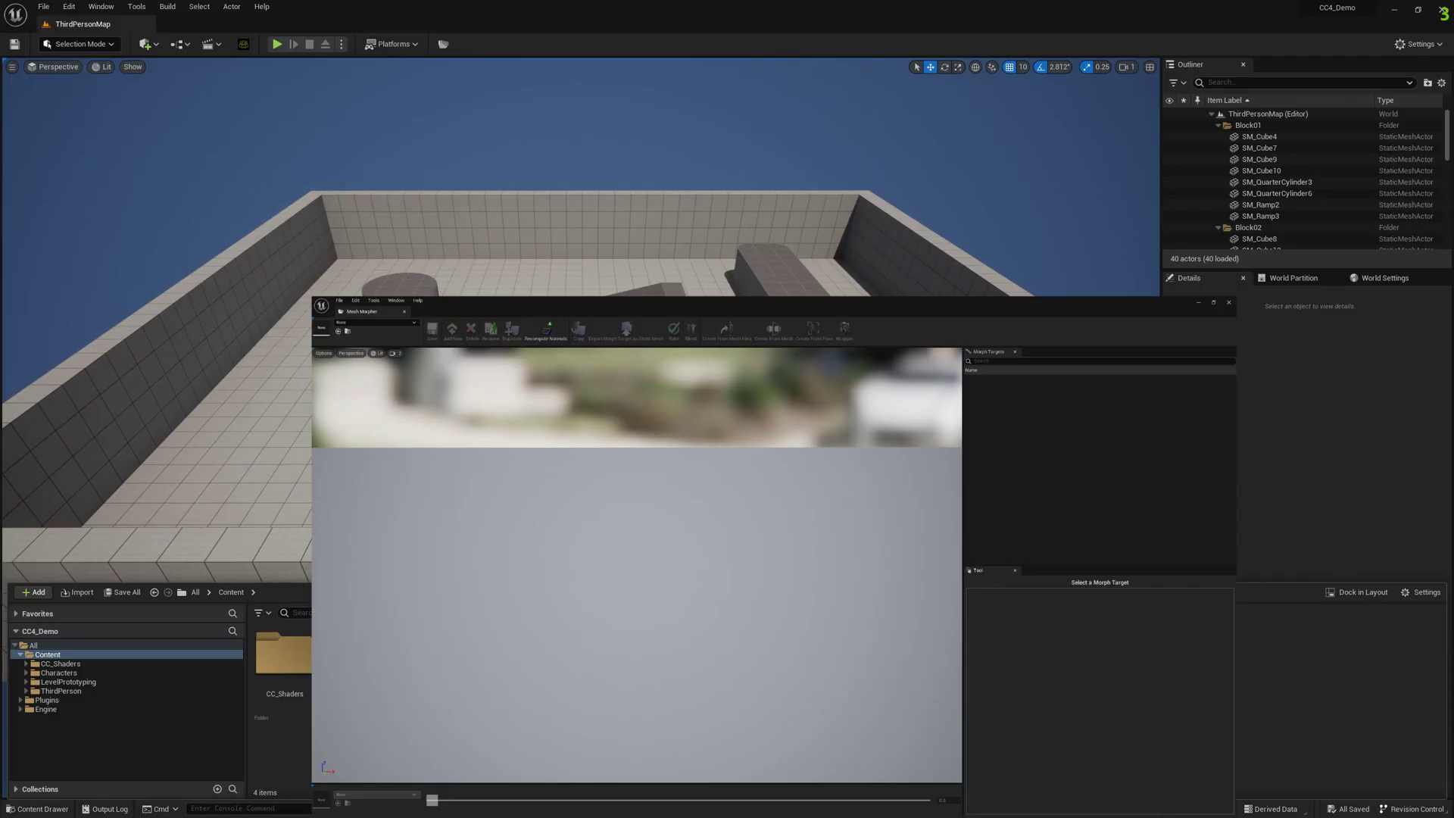
# Switch to Unreal Editor and minimize the Mesh Morpher window to bring up the CC4_Demo project's main editor
pyautogui.moveTo(606, 306); pyautogui.dragTo(1332, 10)
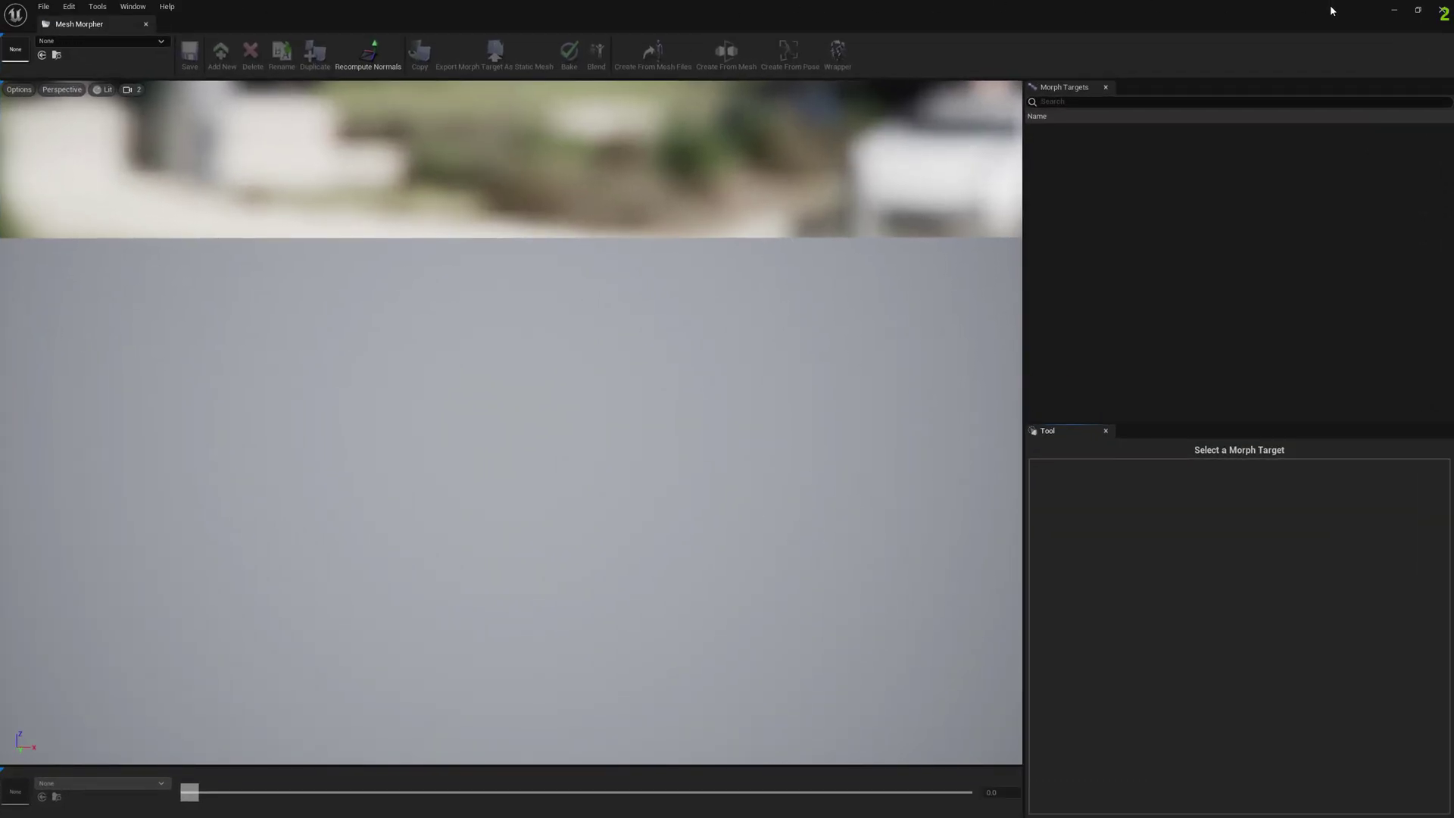
pyautogui.click(1395, 11)
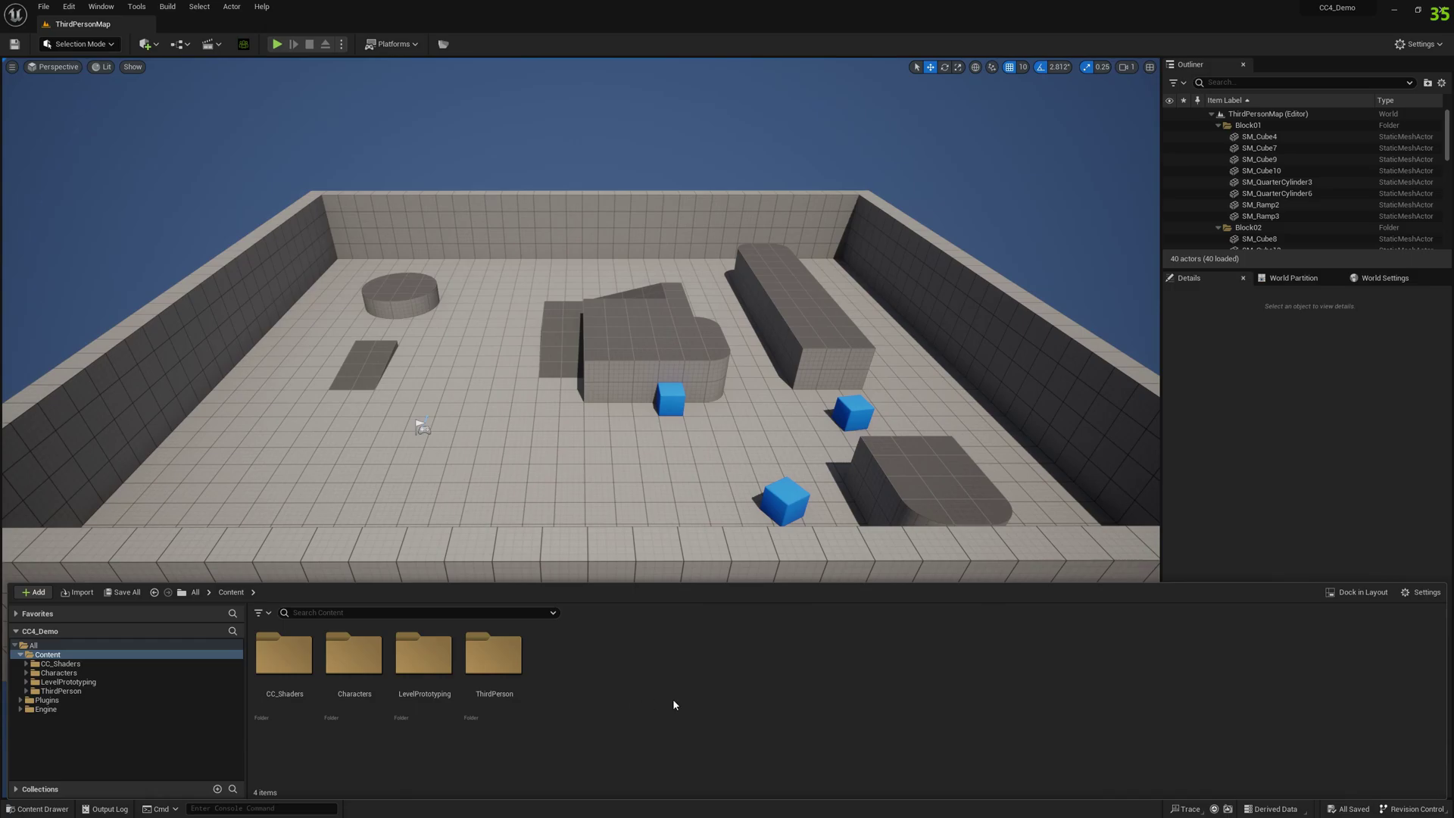
pyautogui.rightClick(627, 675)
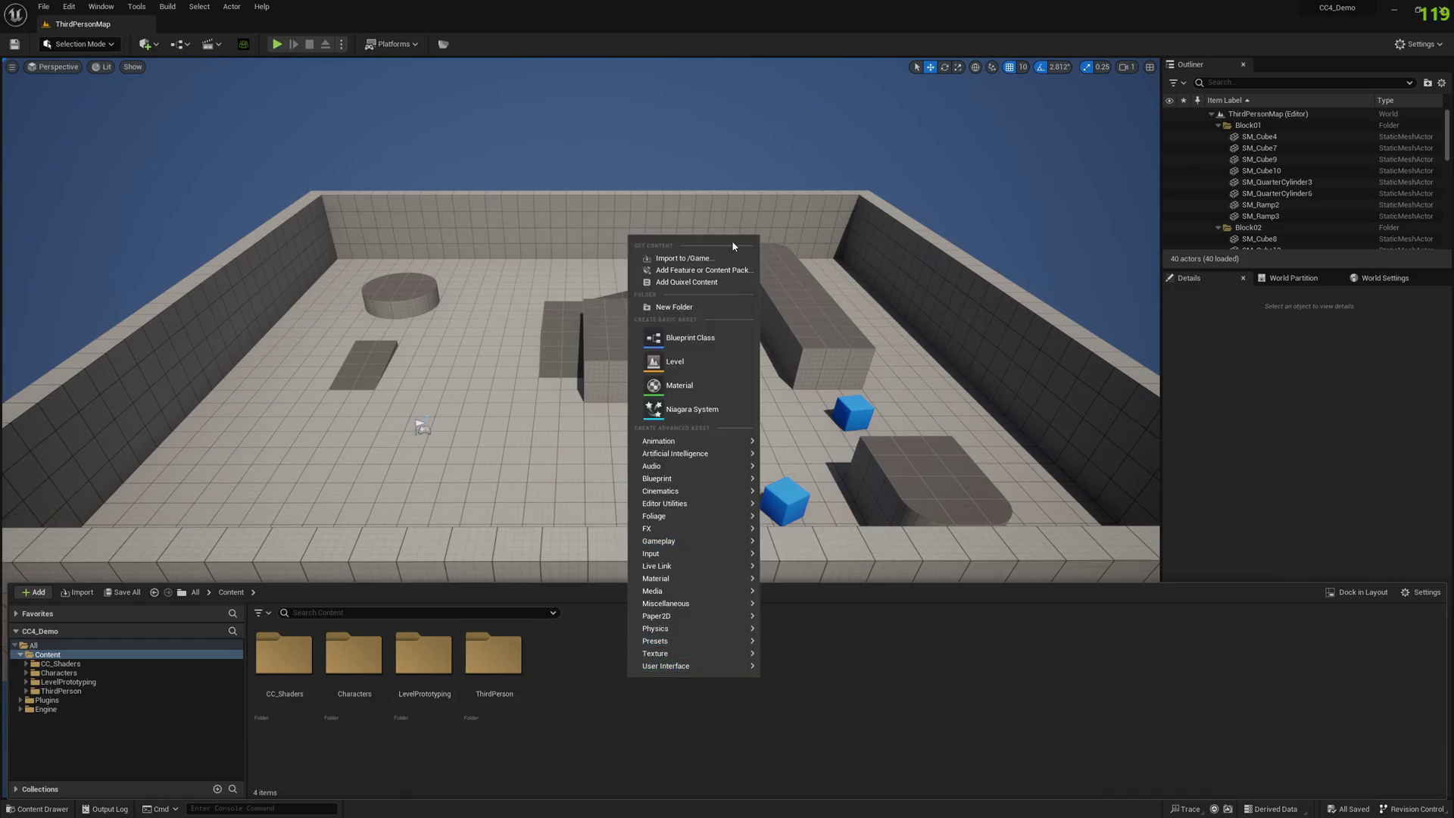
pyautogui.click(697, 267)
pyautogui.click(970, 267)
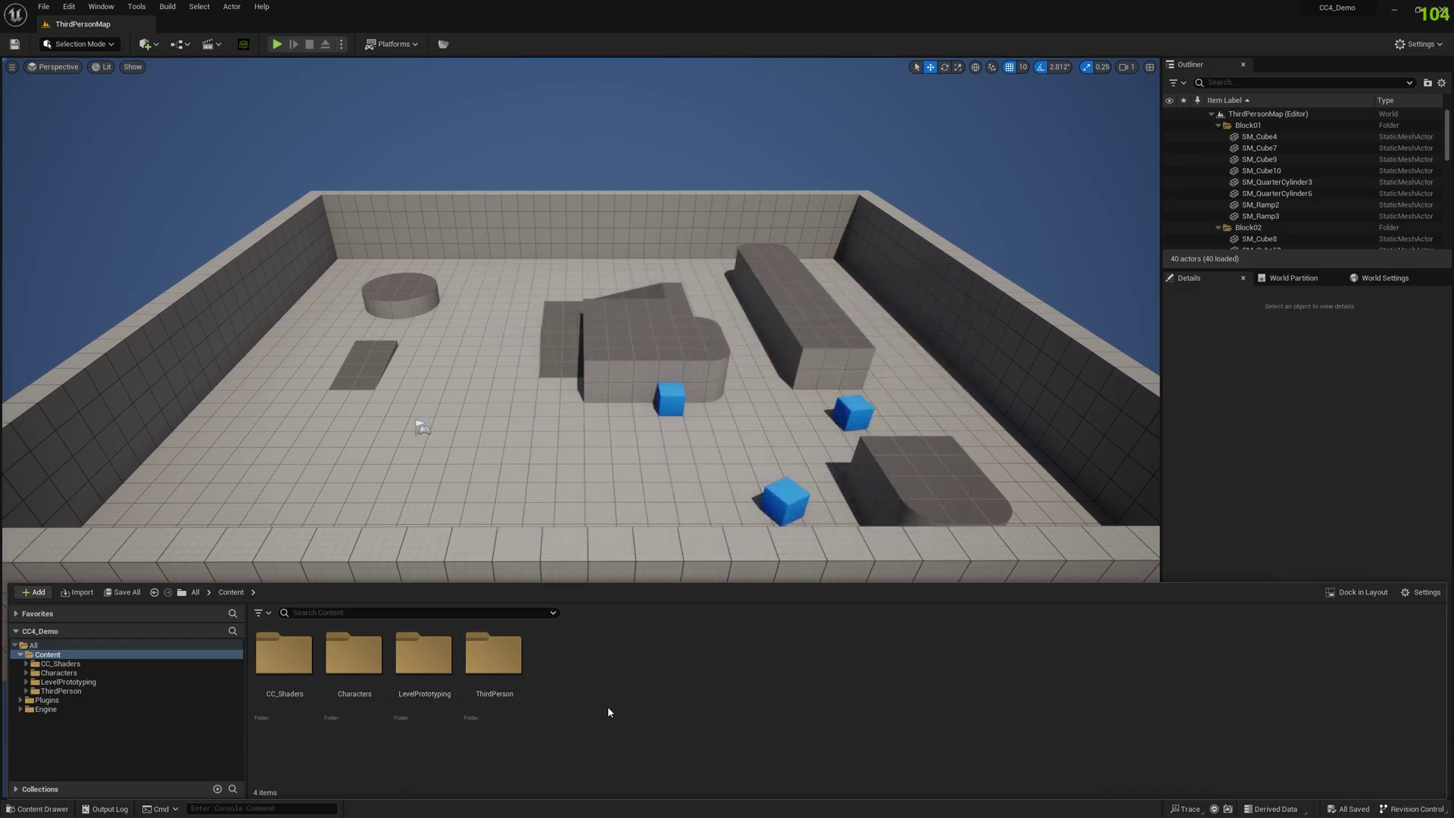
# Create a CC4 folder in the project's Content folder and a Base subfolder inside it
pyautogui.rightClick(611, 704)
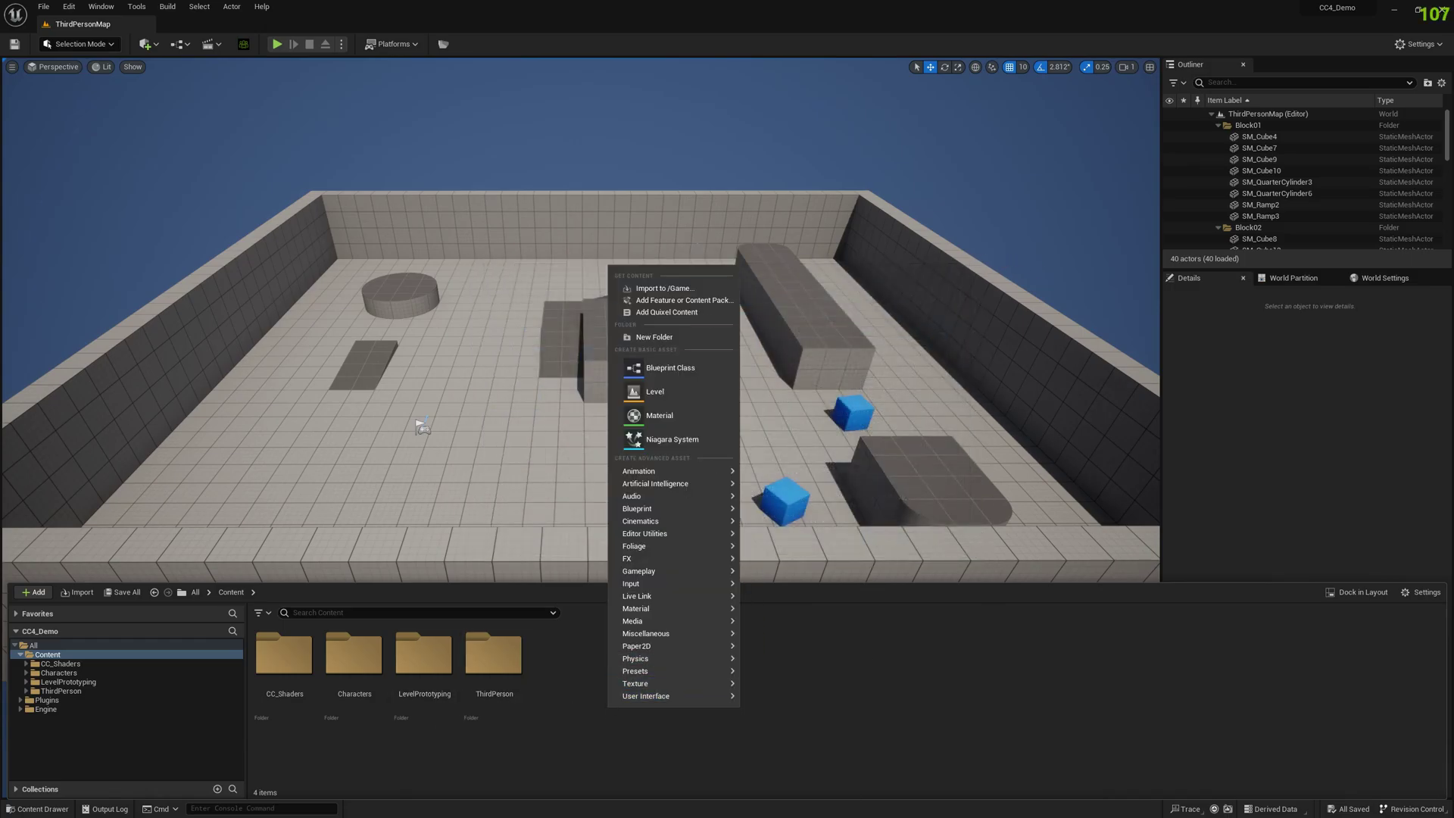
pyautogui.click(653, 337)
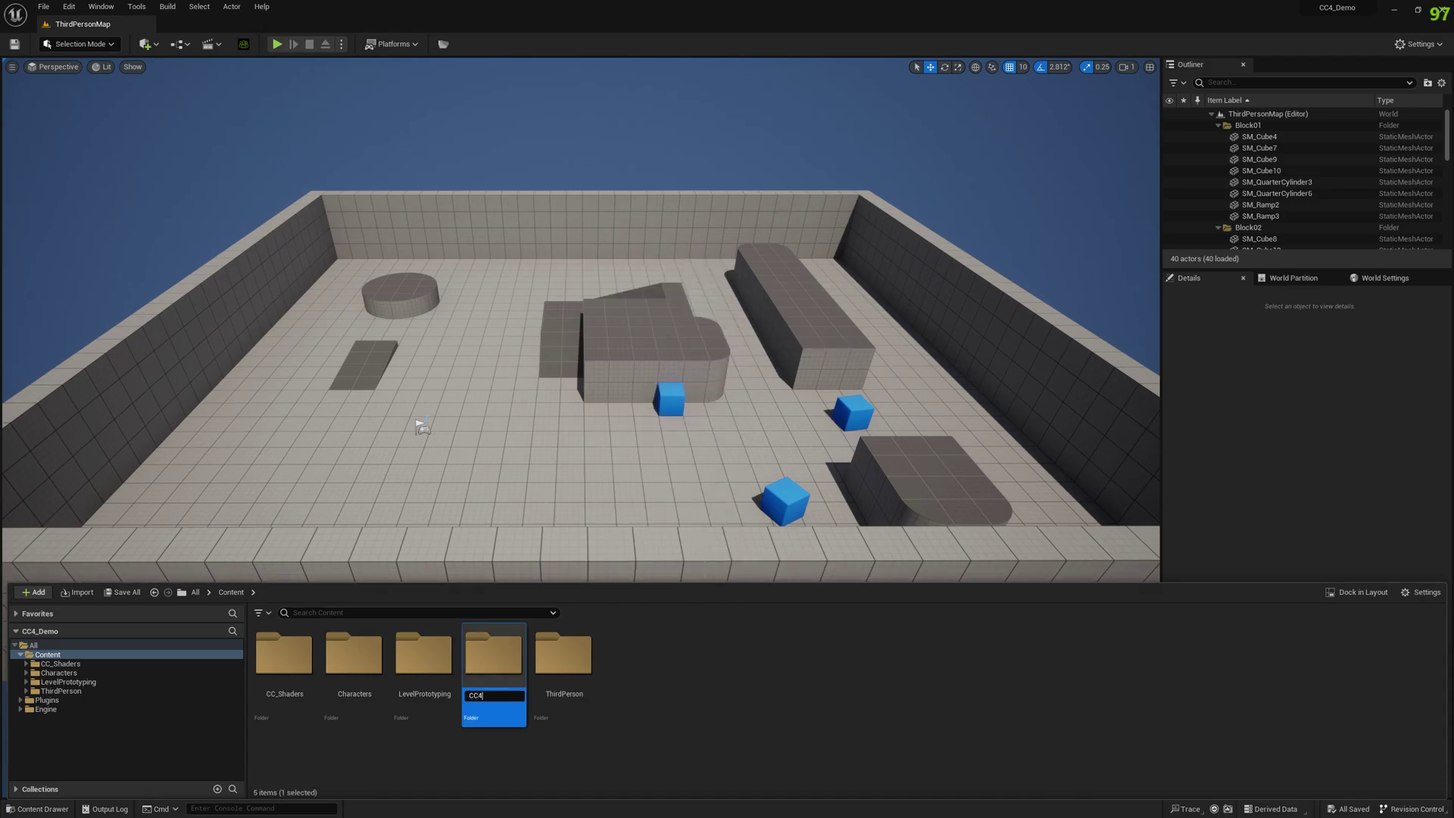
pyautogui.press('Return')
pyautogui.doubleClick(355, 655)
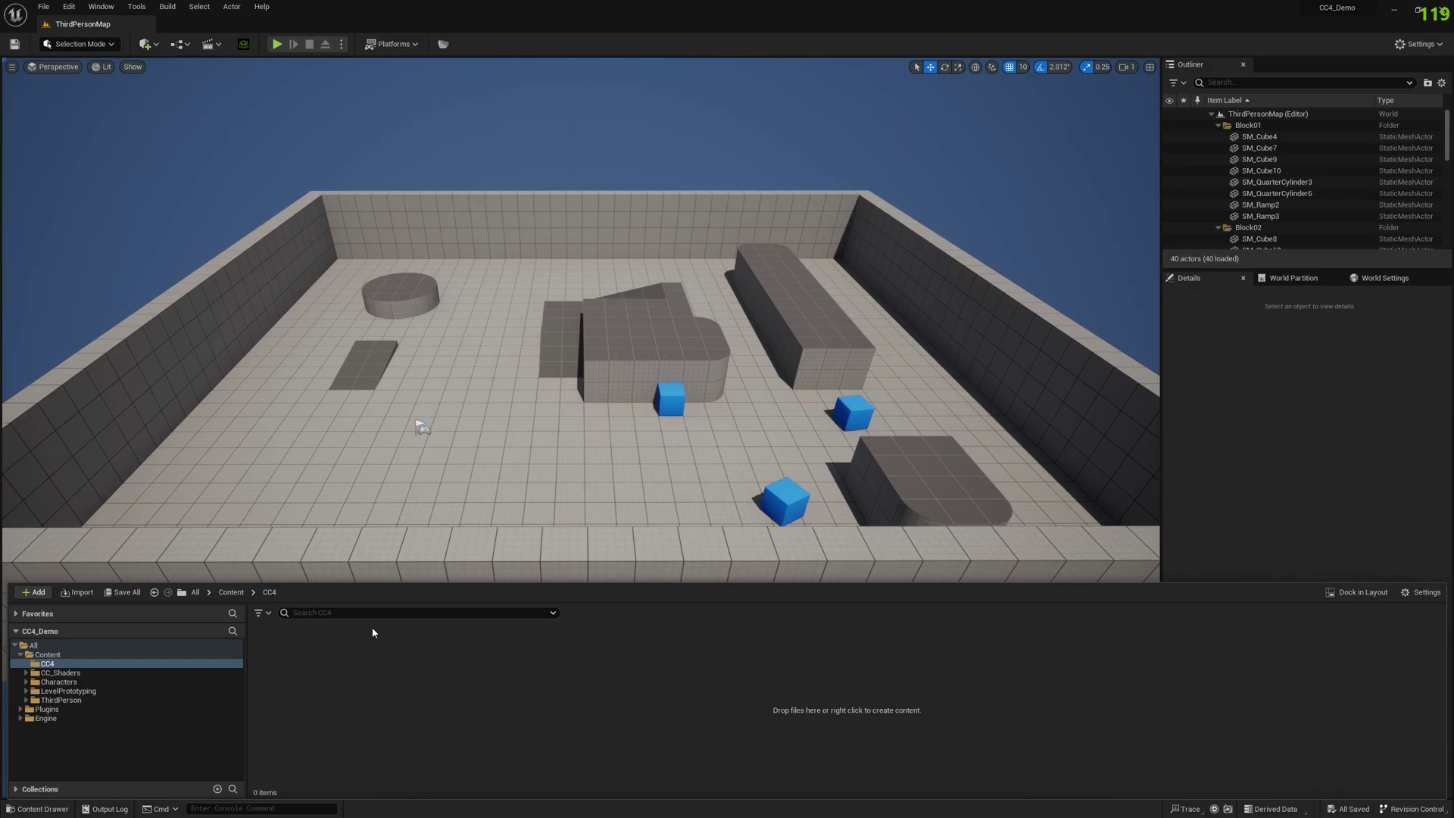
pyautogui.rightClick(324, 687)
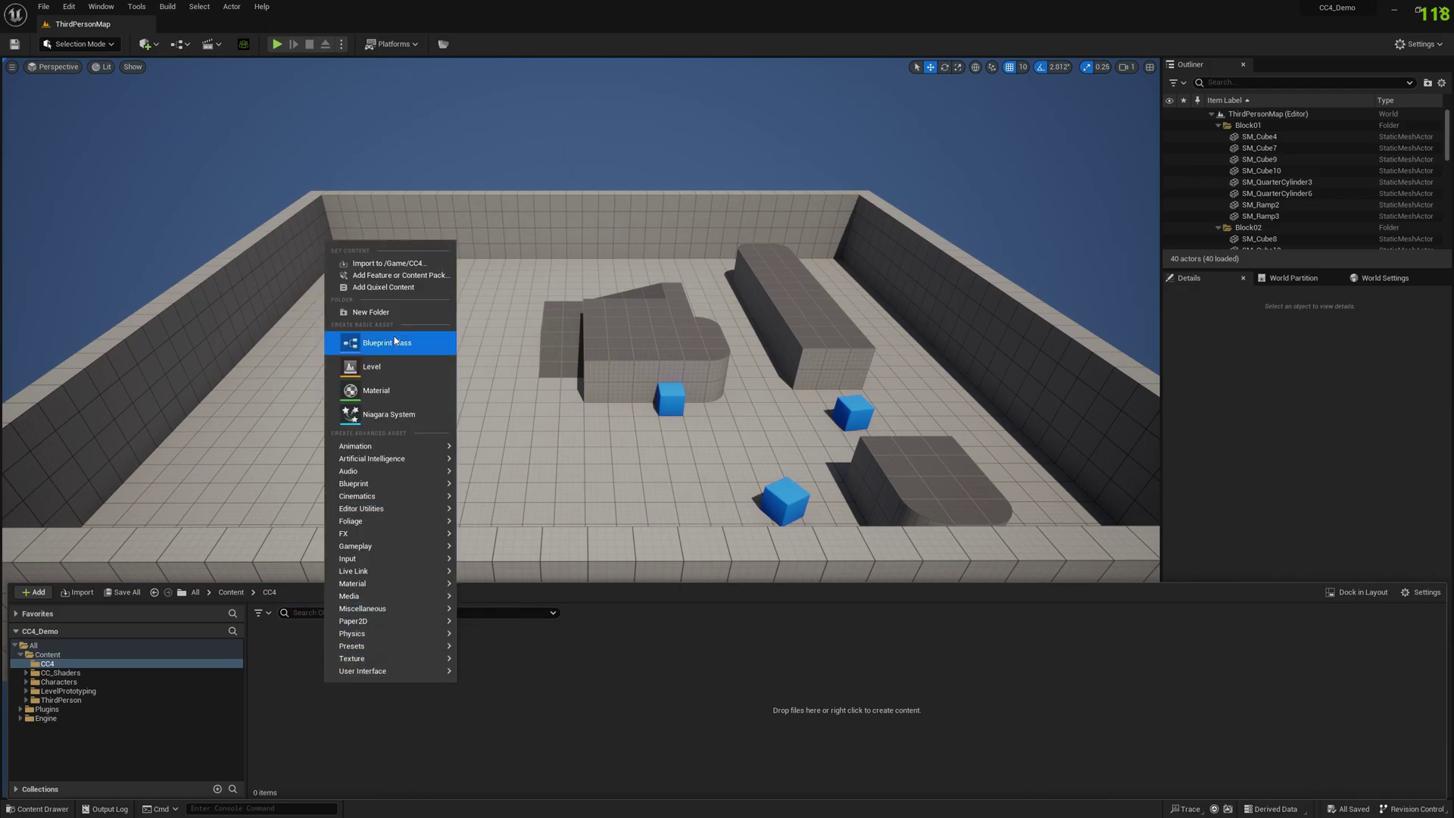
pyautogui.click(371, 312)
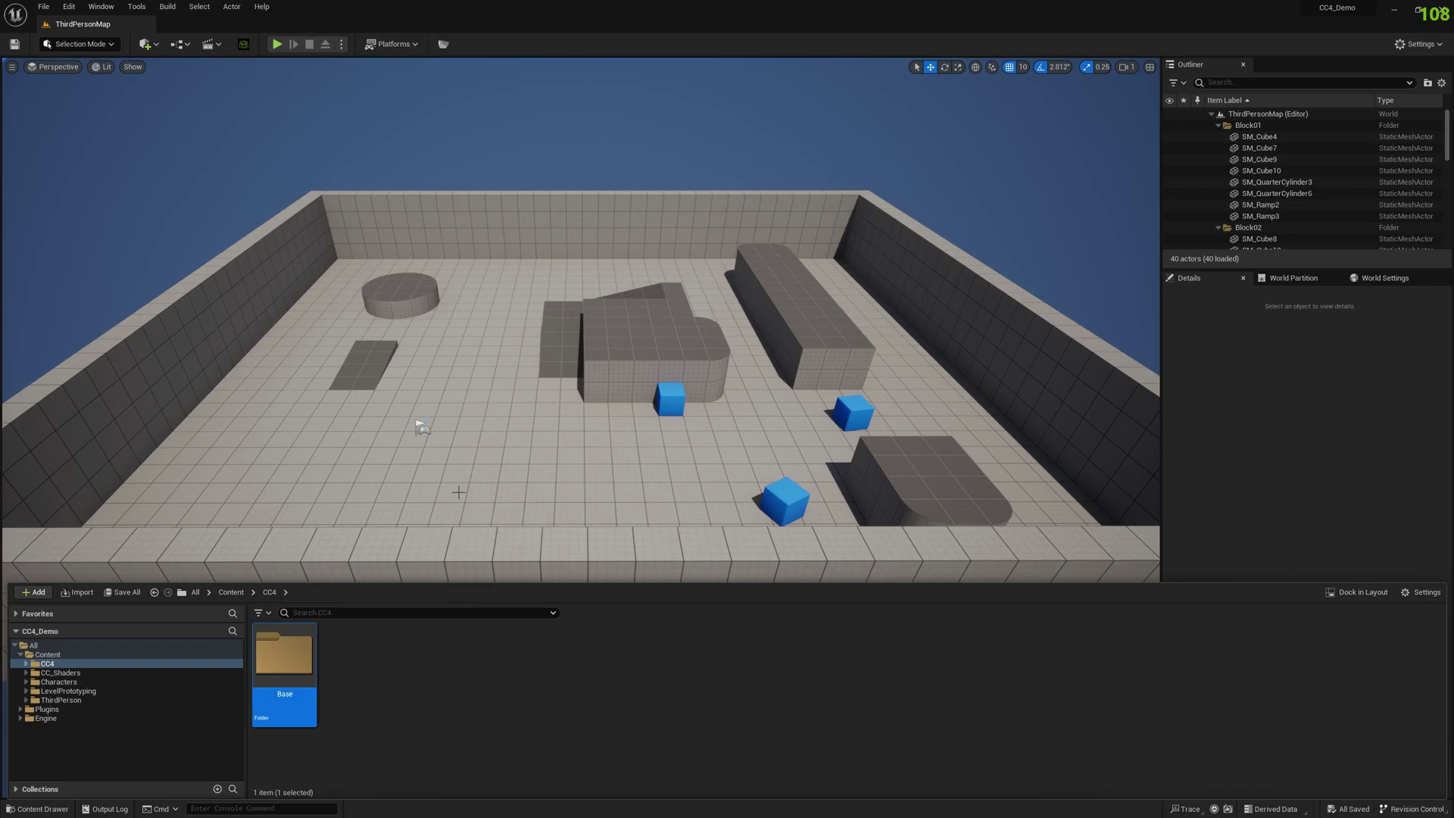
# Start importing base.Fbx from the CC4_Demo project's SourceFiles/Base folder into the CC4/Base content folder
pyautogui.doubleClick(284, 656)
pyautogui.rightClick(334, 655)
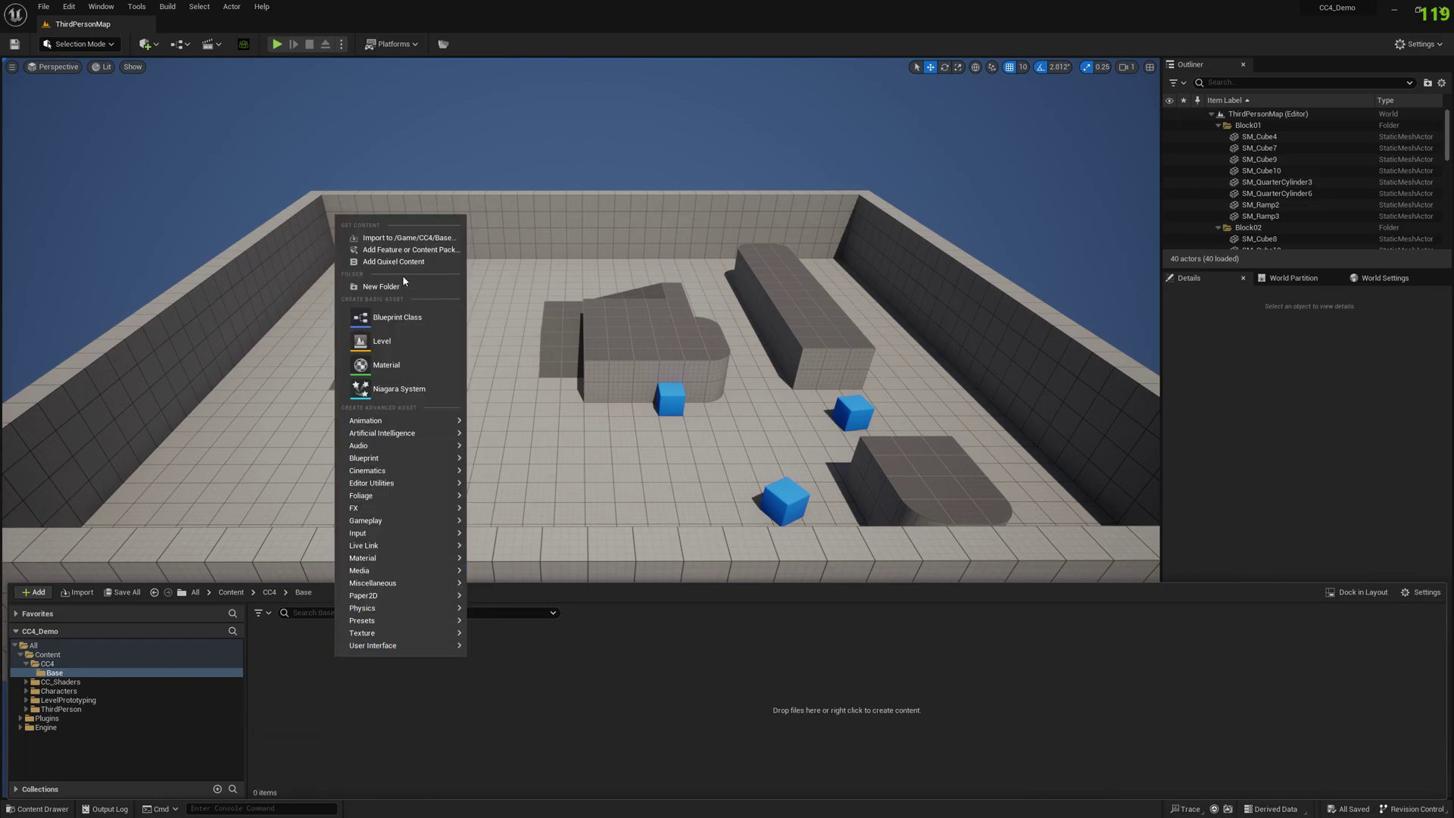
pyautogui.click(402, 237)
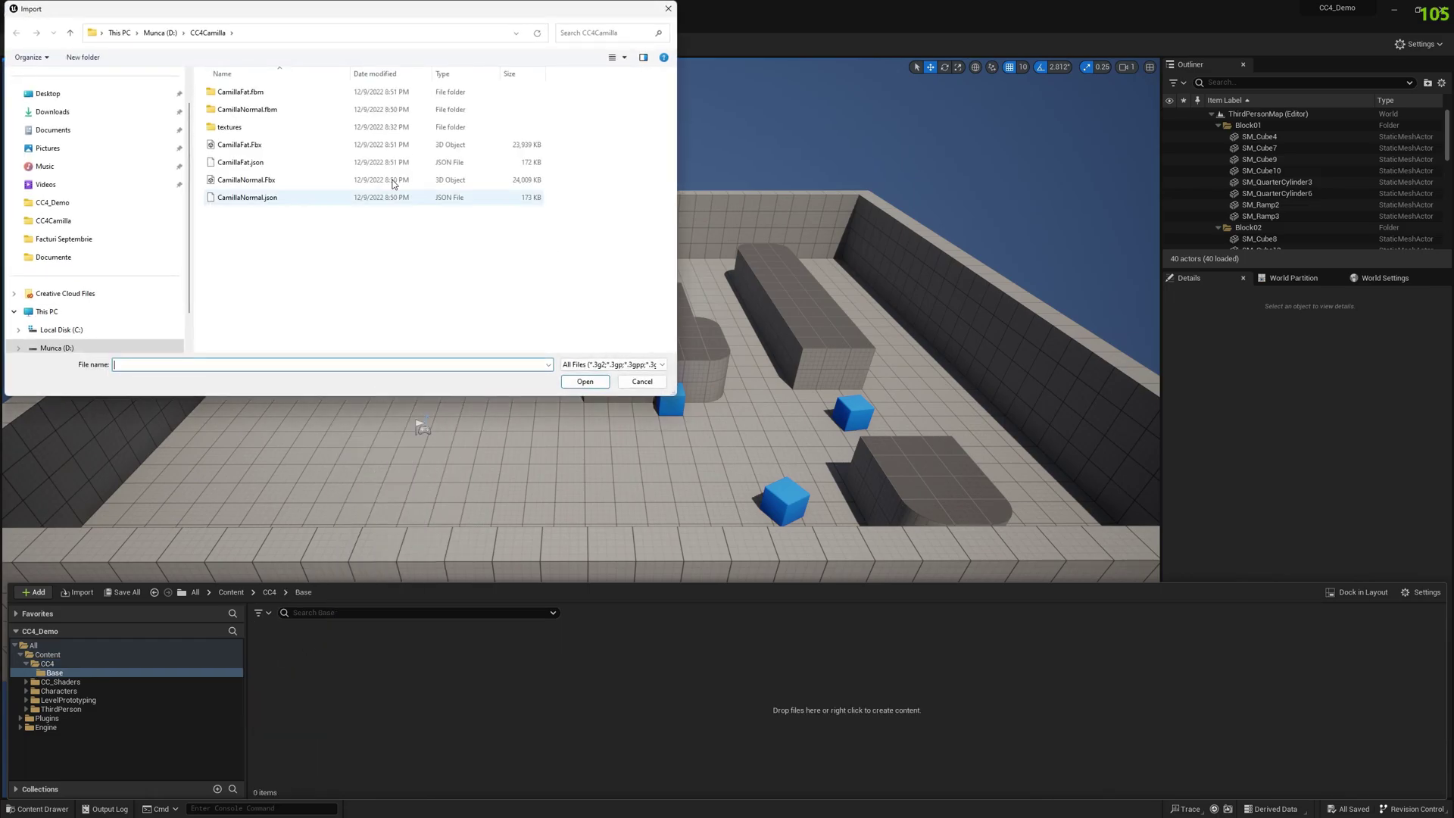
pyautogui.click(63, 349)
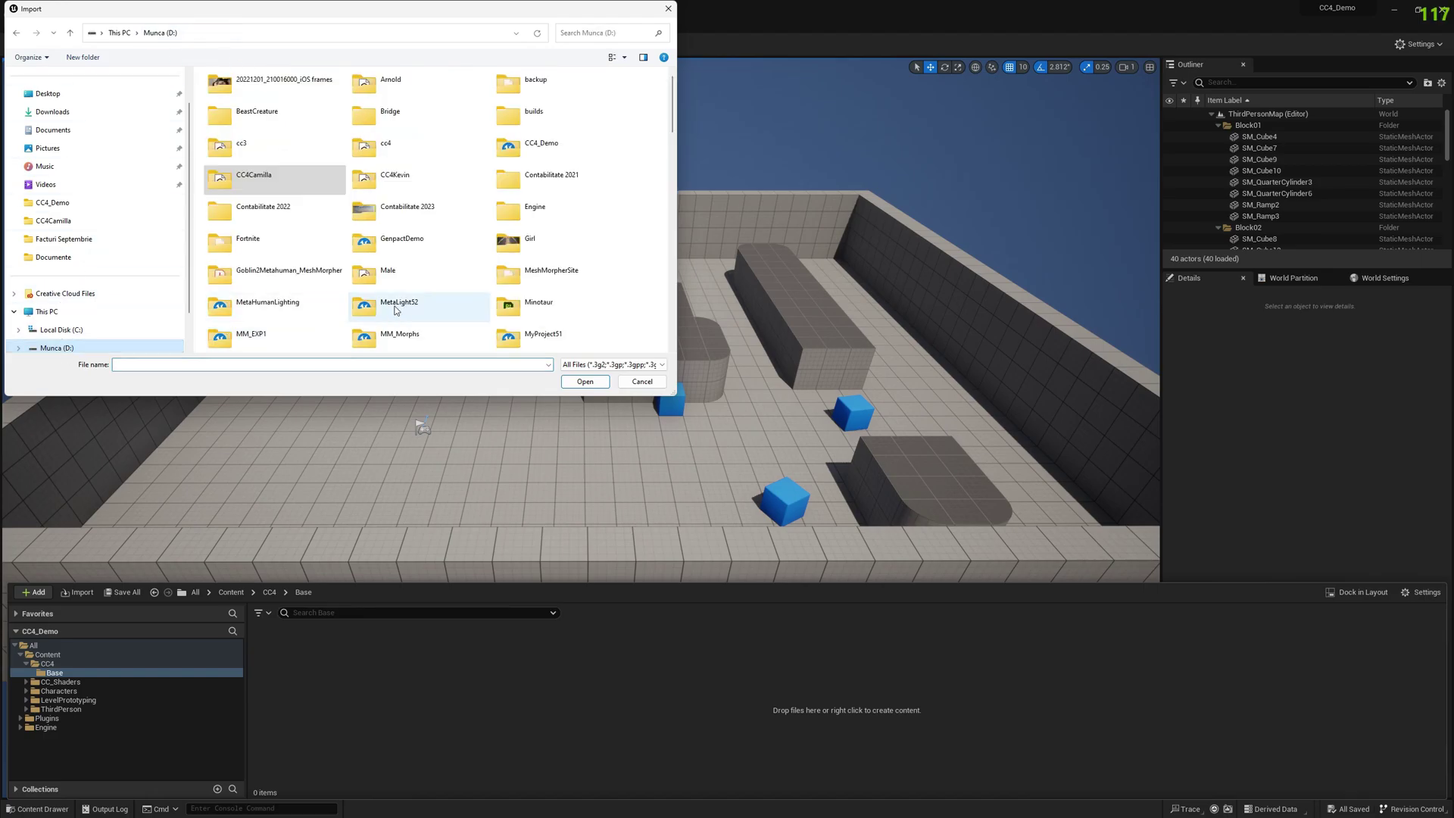
pyautogui.doubleClick(535, 151)
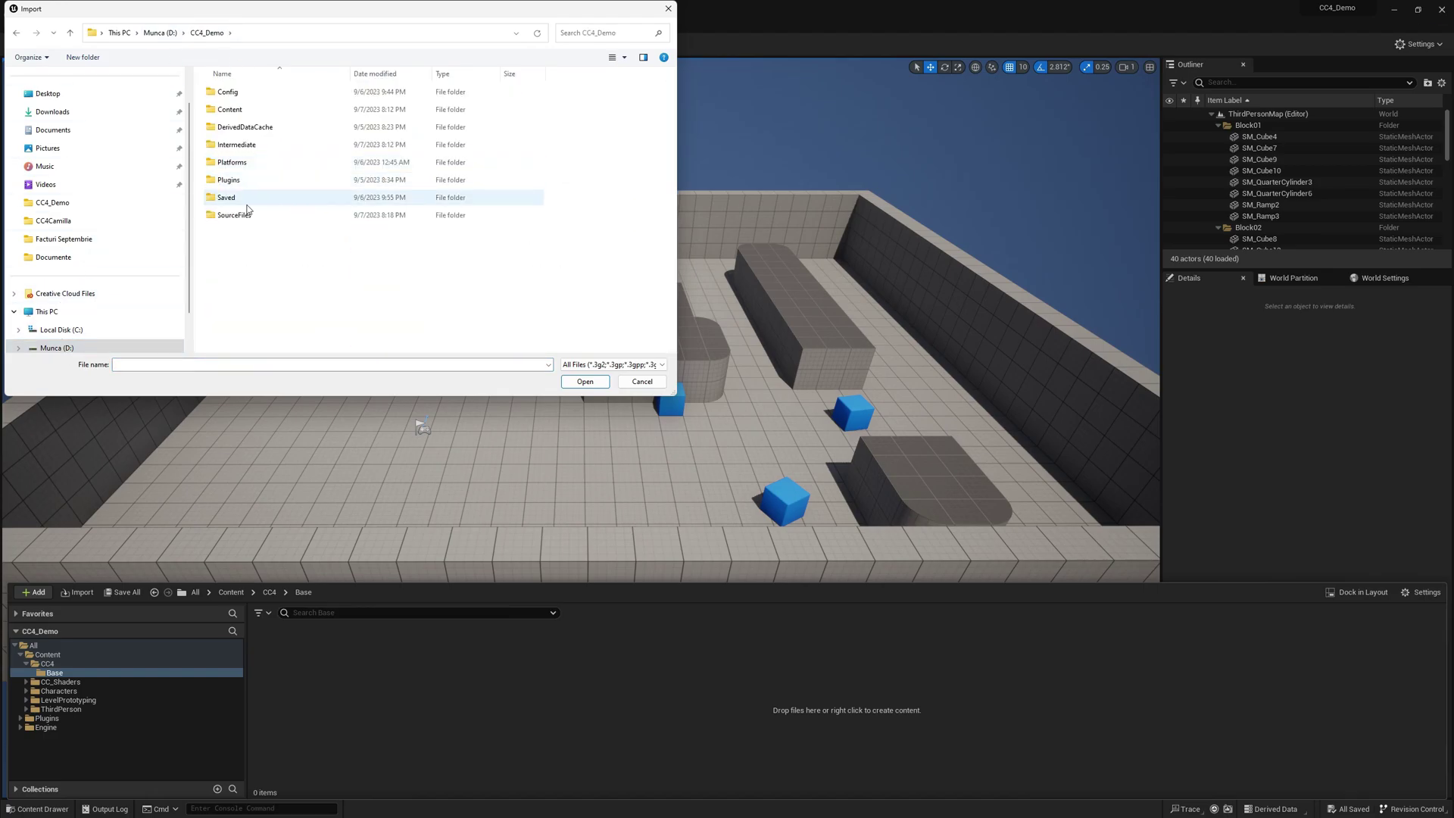
pyautogui.doubleClick(241, 215)
pyautogui.click(231, 127)
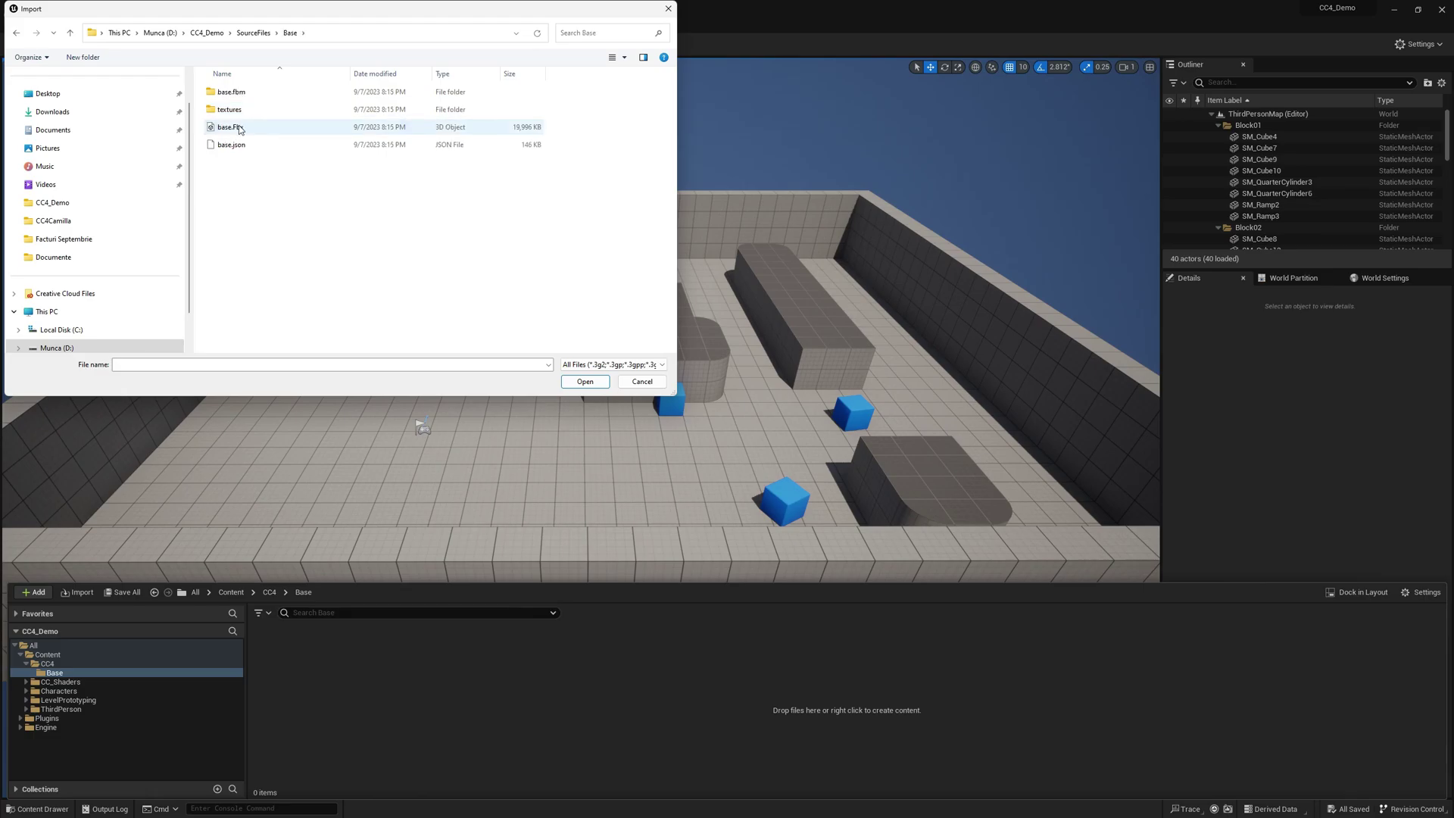
pyautogui.click(585, 382)
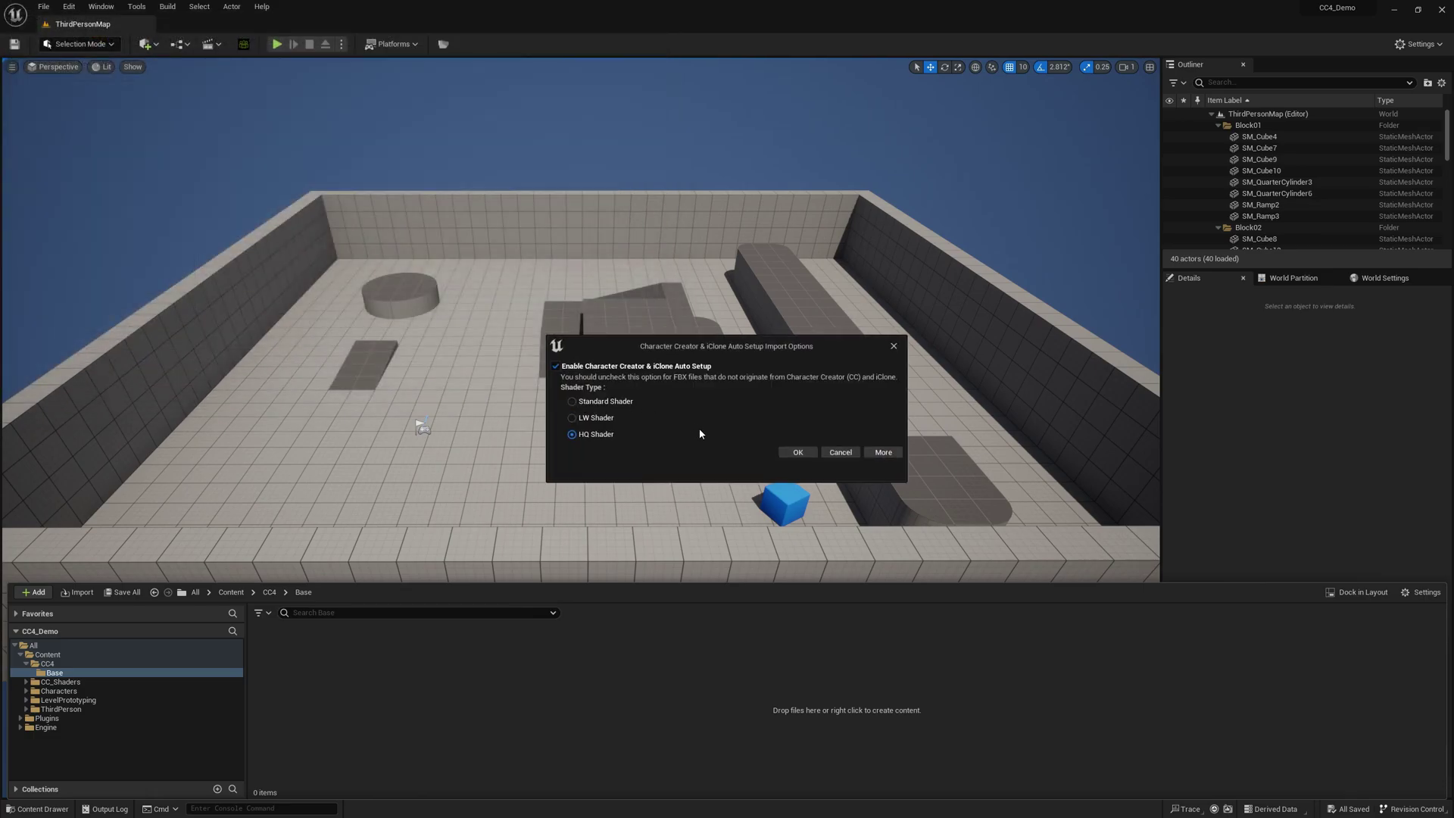
# Accept Auto Setup with the HQ Shader and import the base skeletal mesh with the existing FBX options, including morph targets
pyautogui.click(798, 453)
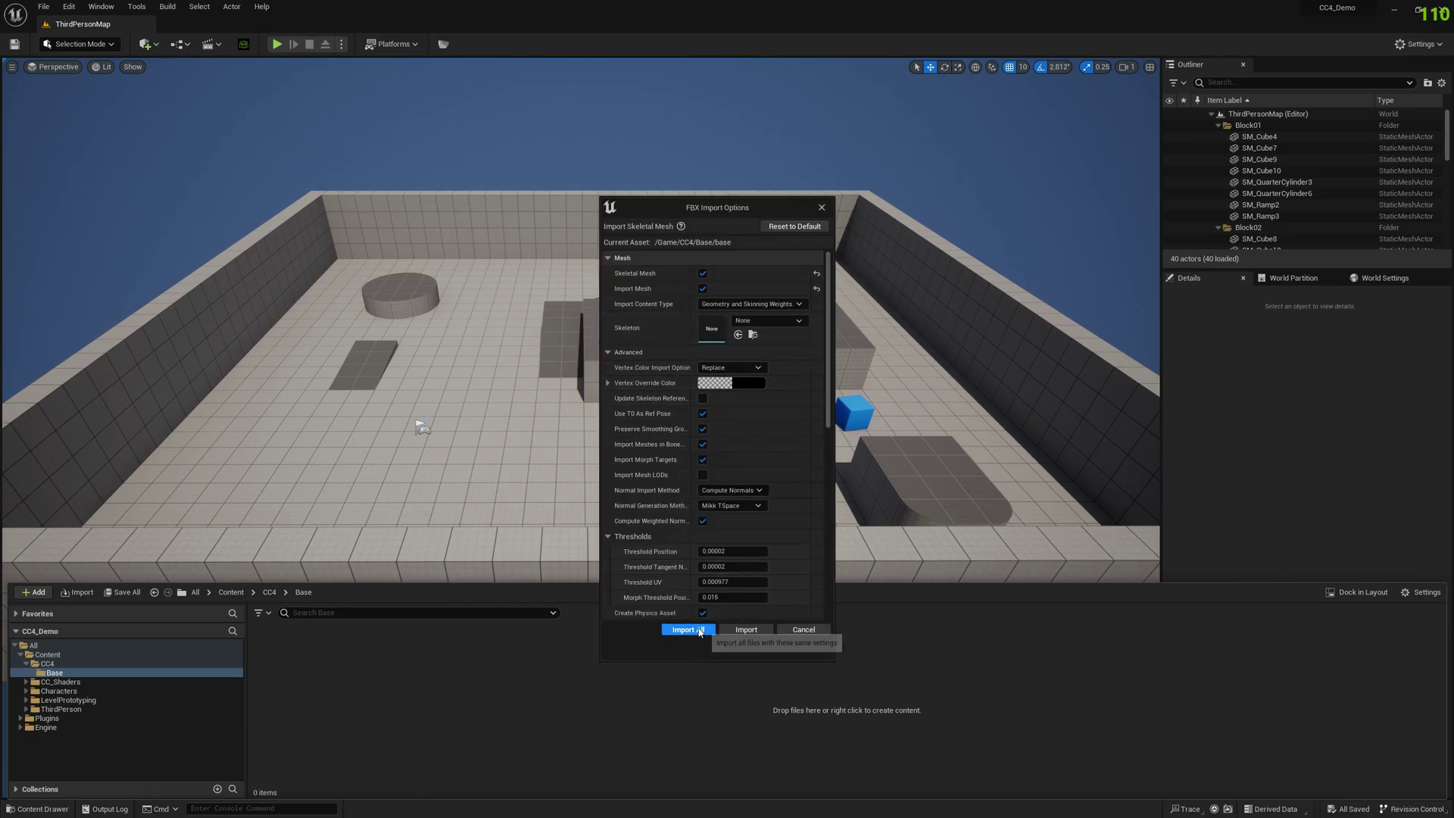
pyautogui.scroll(-3, 680, 524)
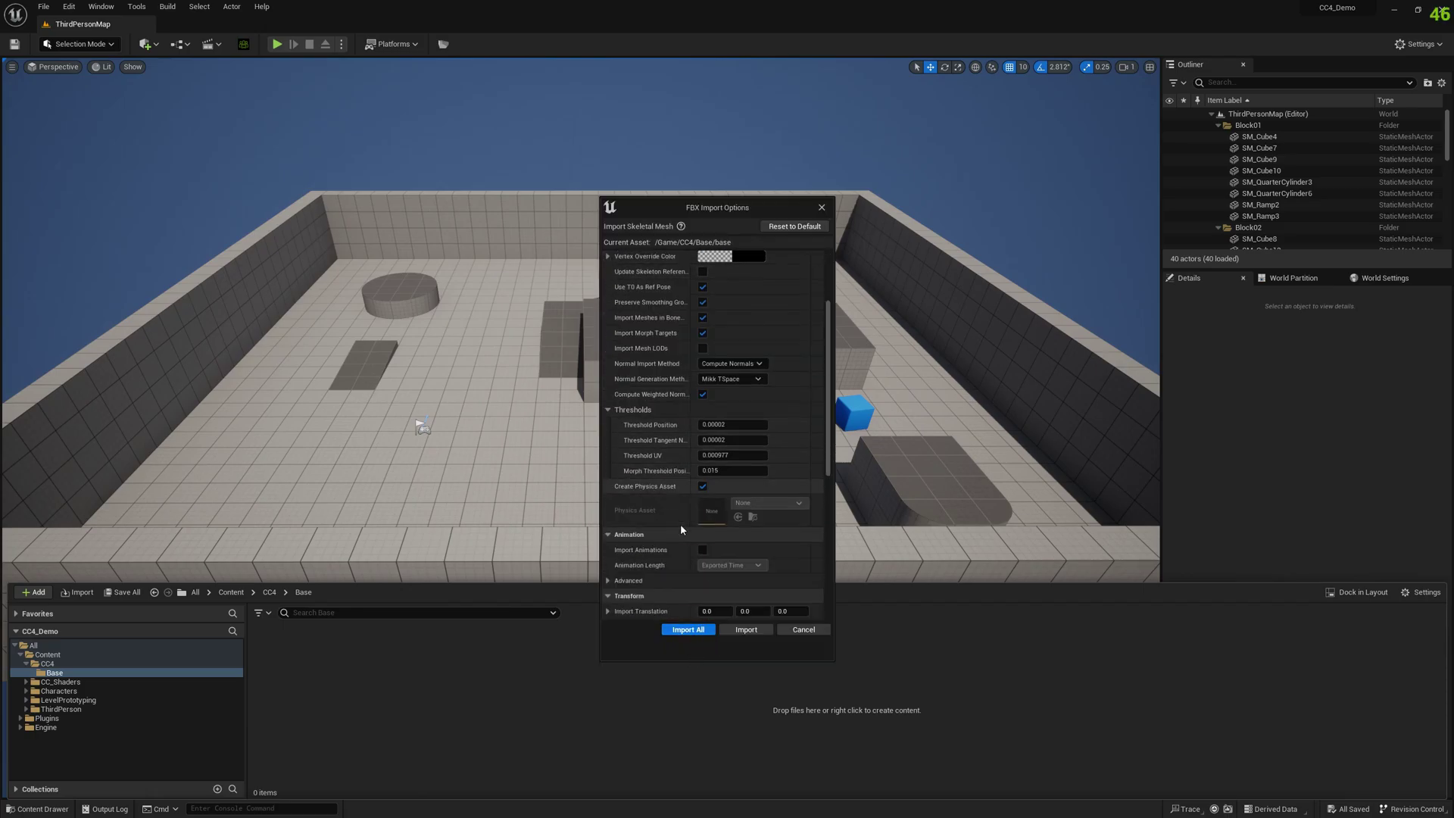
pyautogui.click(685, 630)
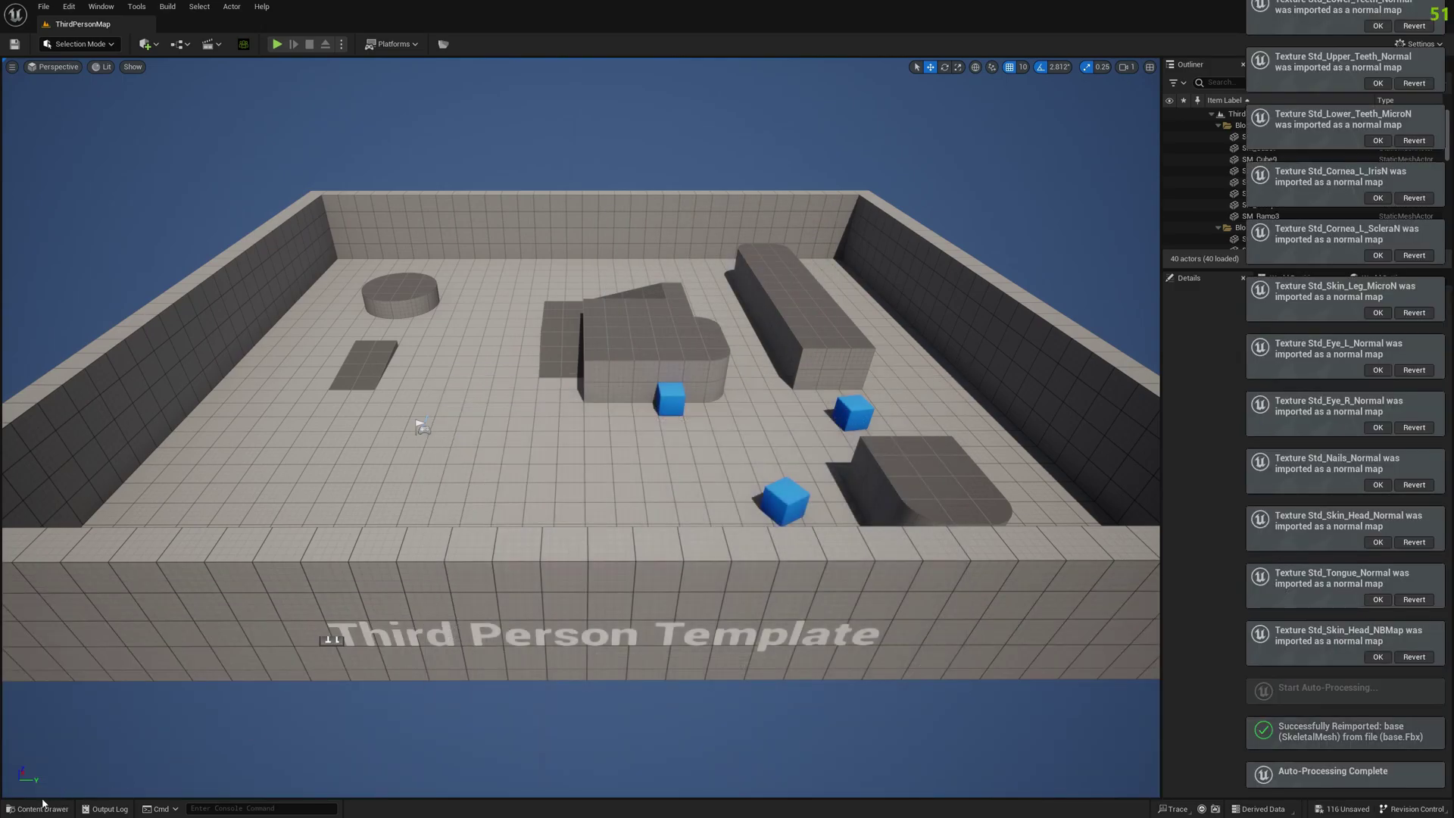
# Bring up the Base folder's contents and save all the newly imported assets
pyautogui.click(45, 810)
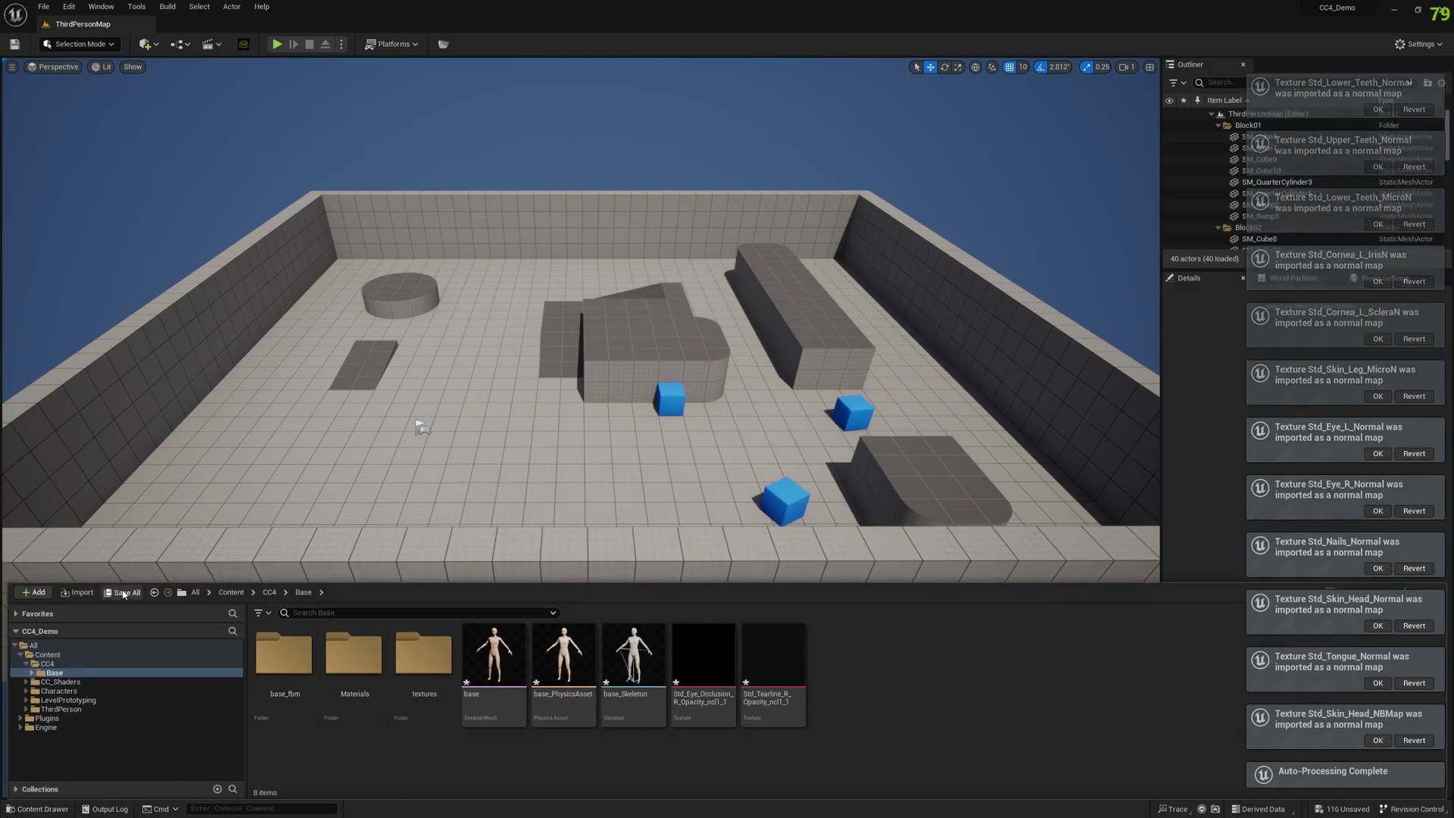
pyautogui.click(126, 595)
pyautogui.click(797, 544)
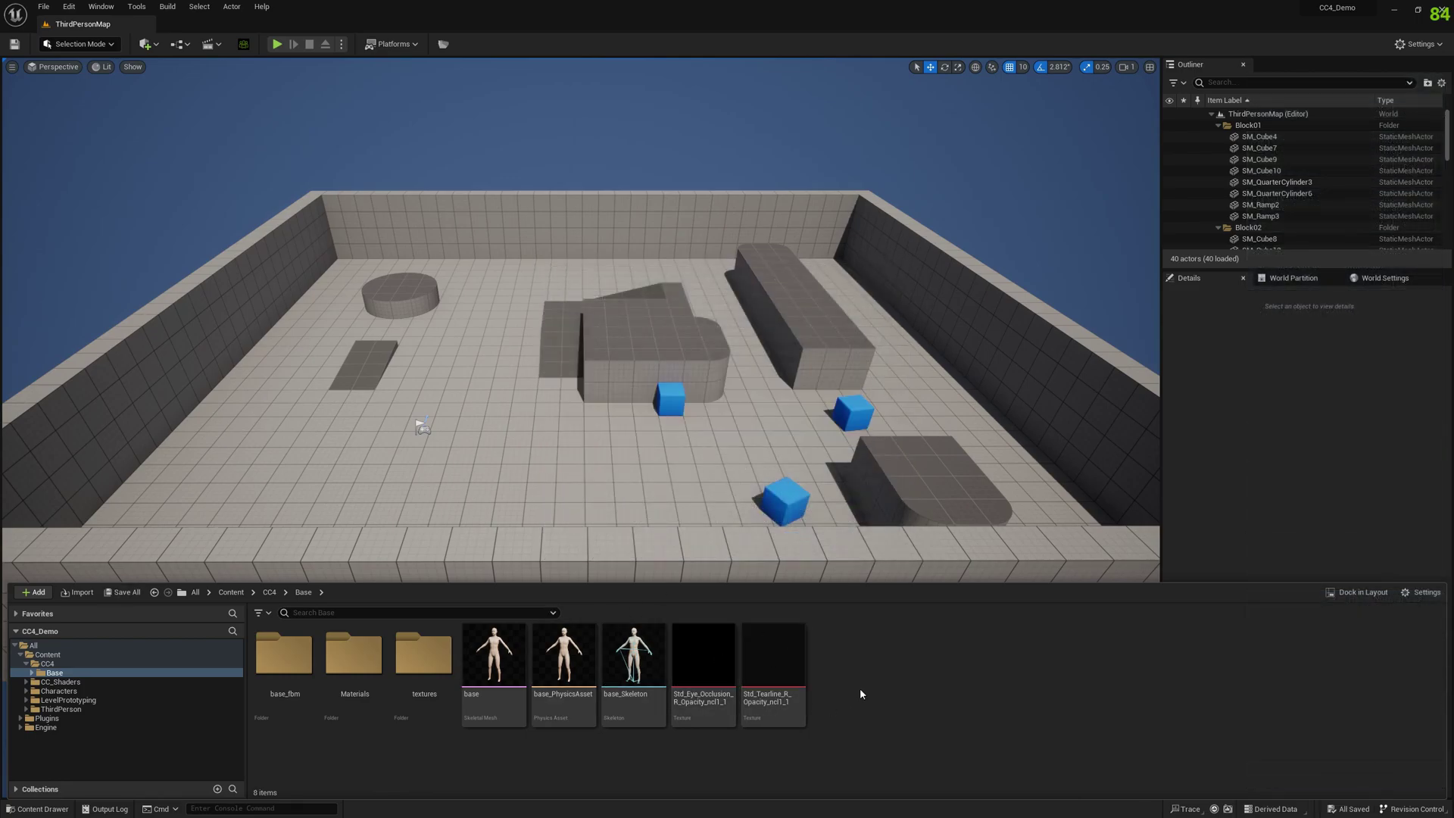
# Create an Animation Blueprint from base_Skeleton with the name base_Skeleton_AnimBlueprint and save it
pyautogui.click(519, 678)
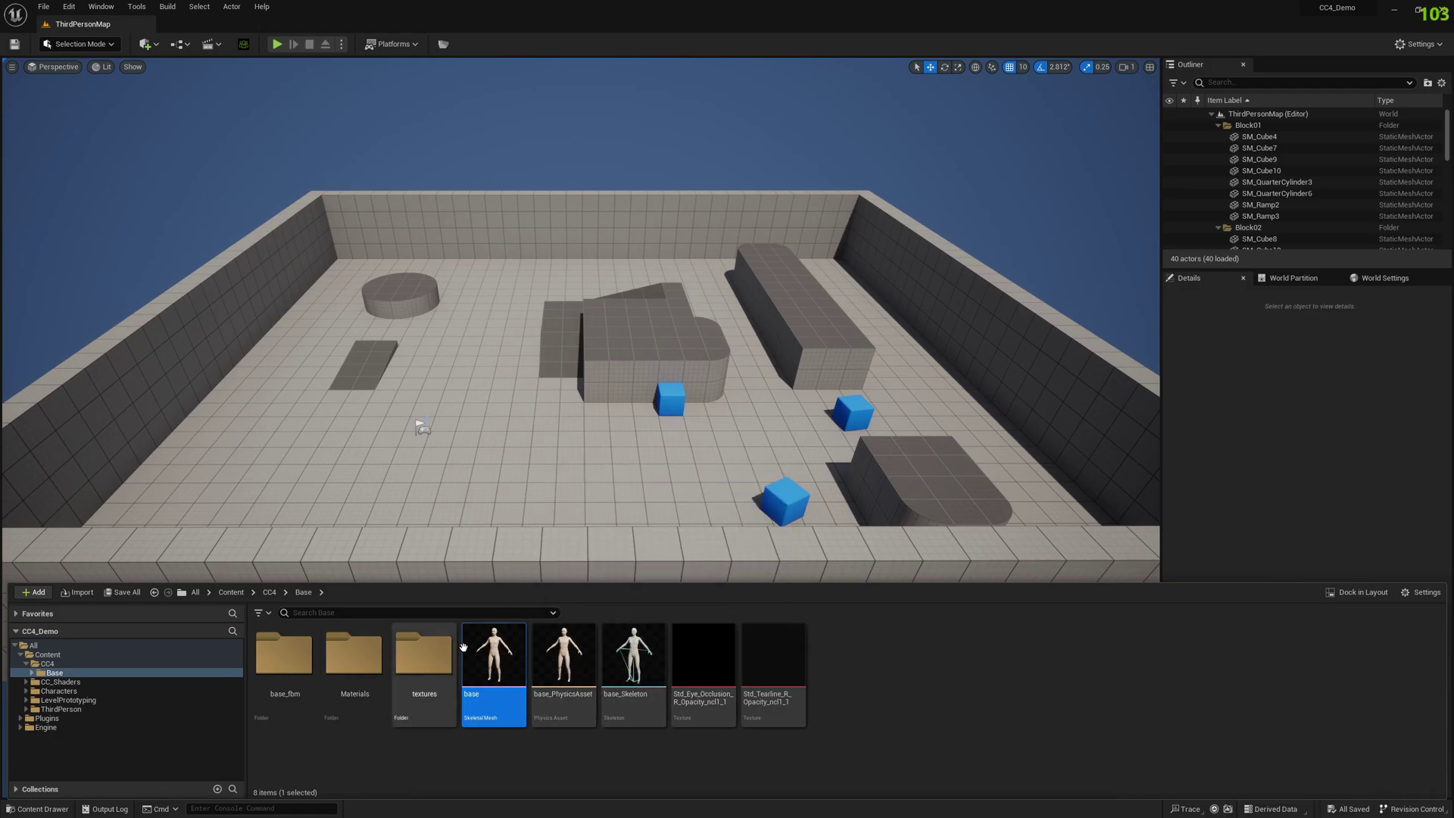
pyautogui.click(651, 673)
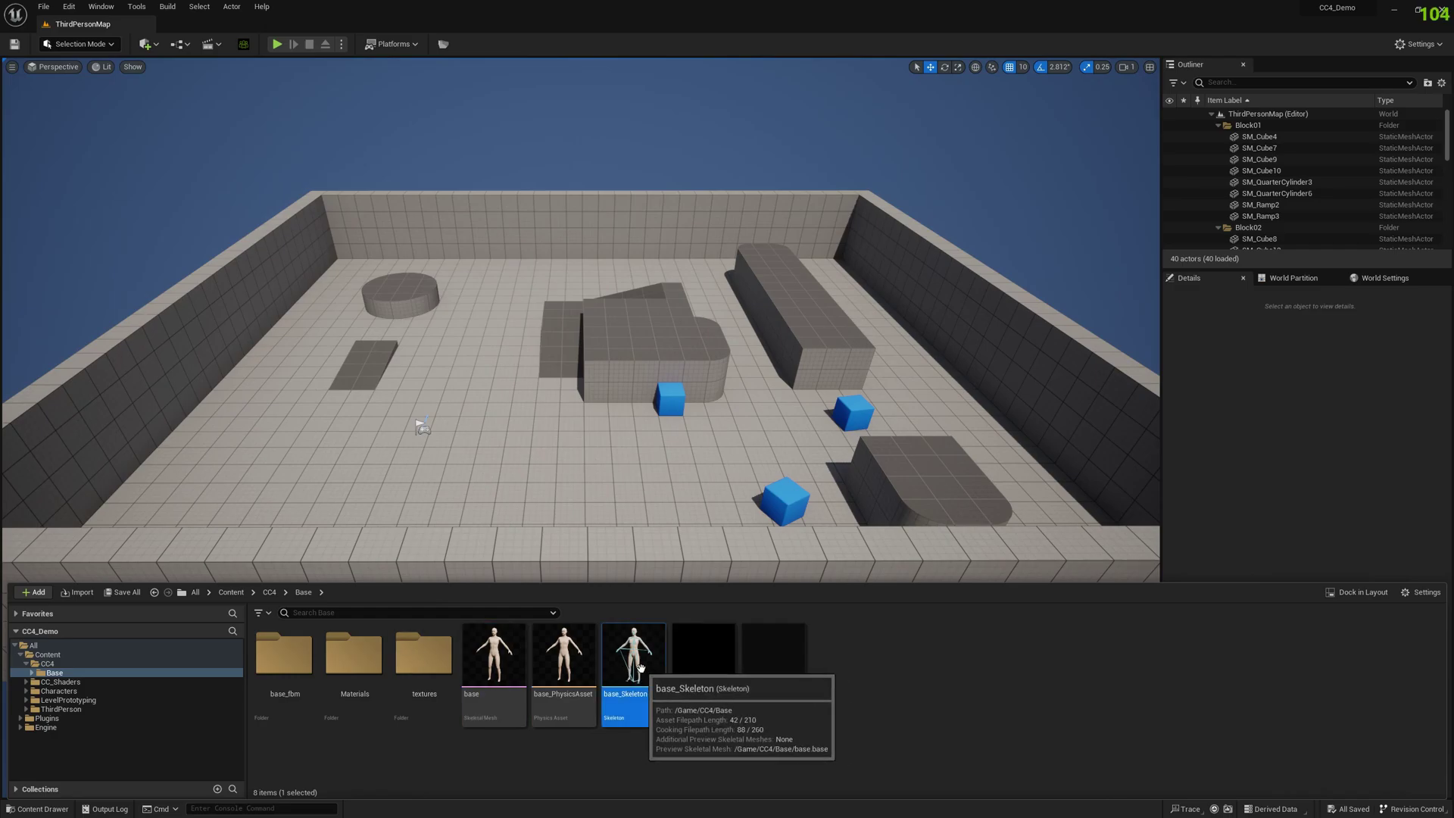
pyautogui.rightClick(645, 668)
pyautogui.moveTo(703, 403)
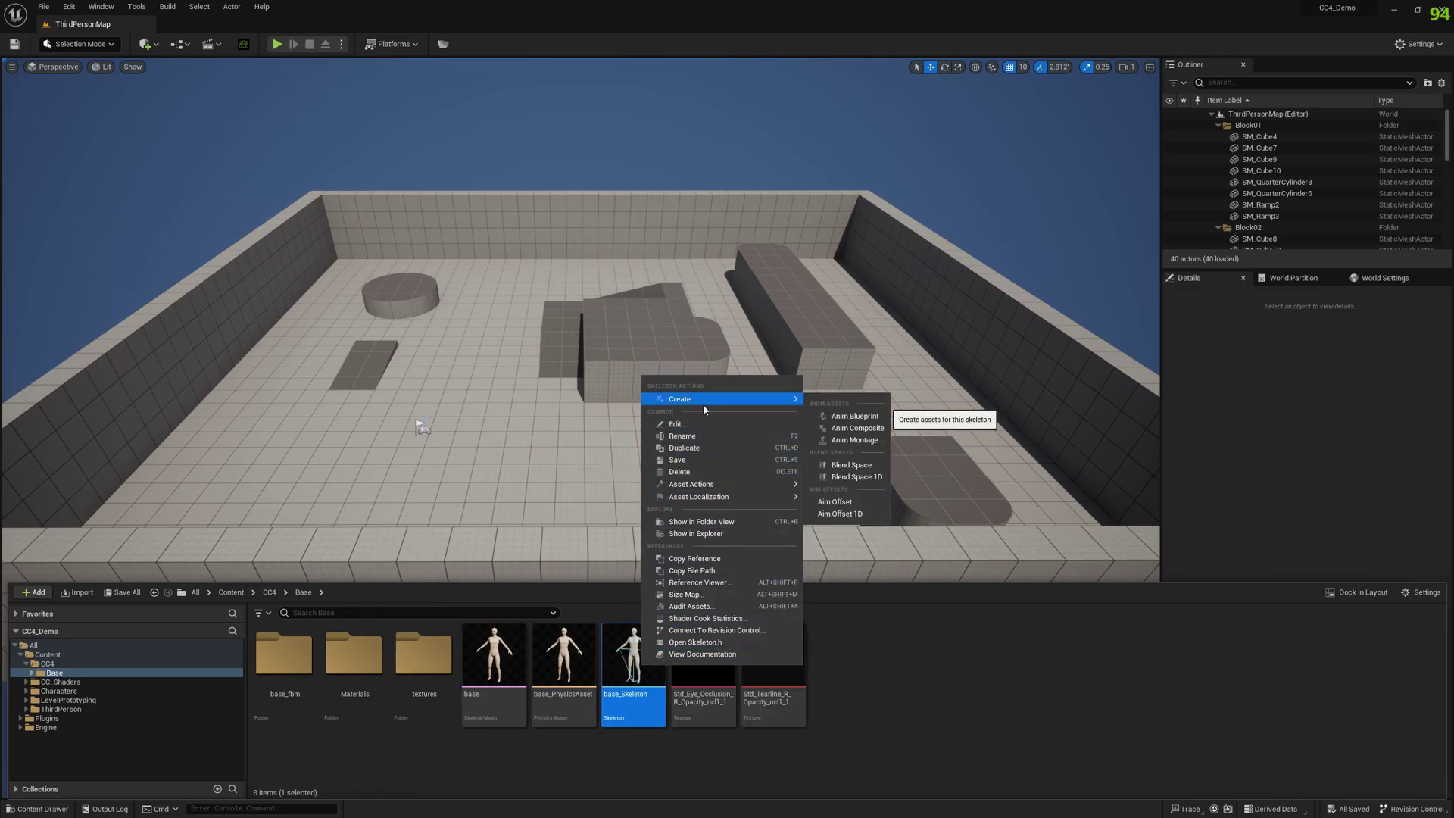
pyautogui.click(843, 418)
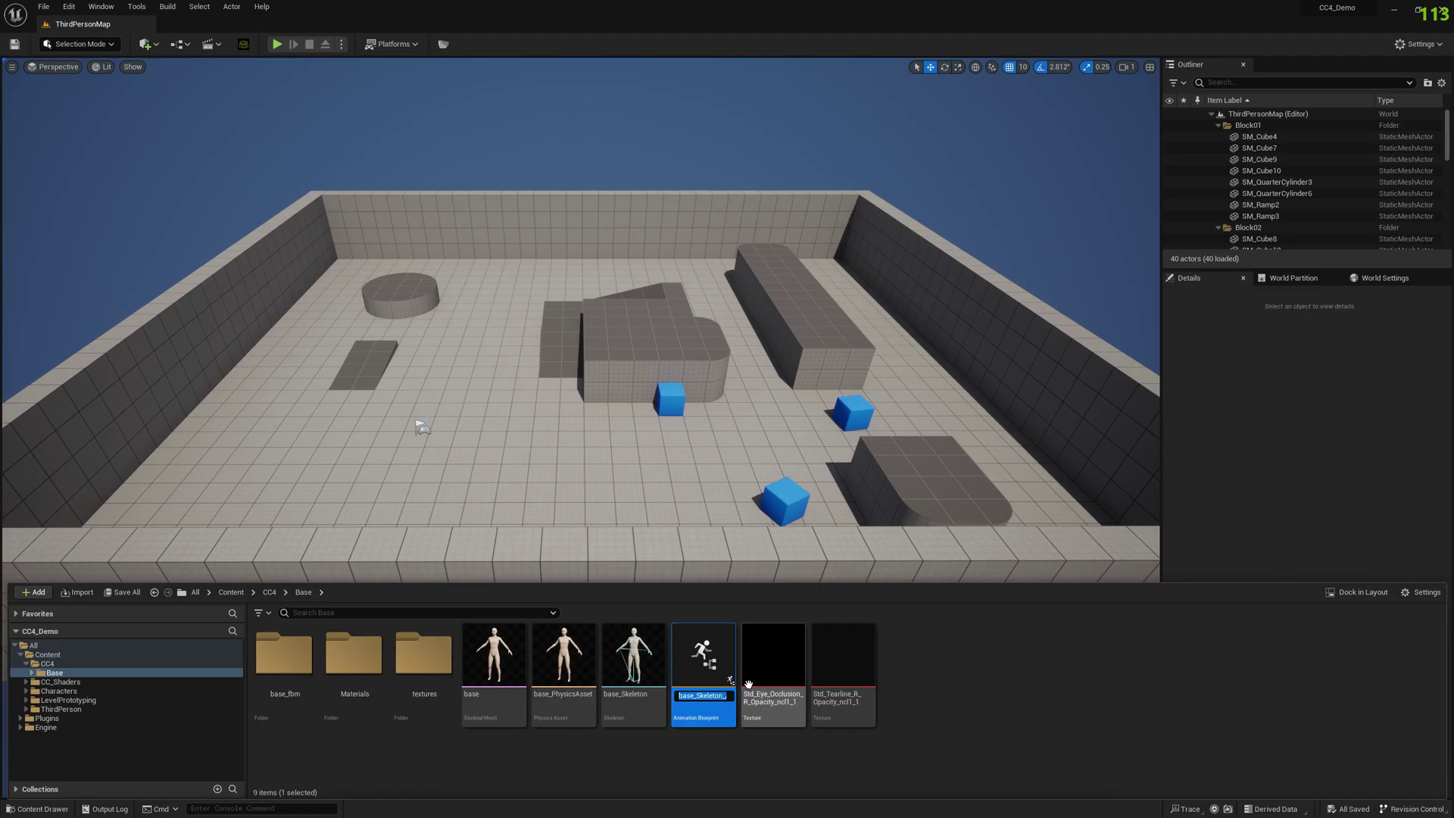
pyautogui.press('Return')
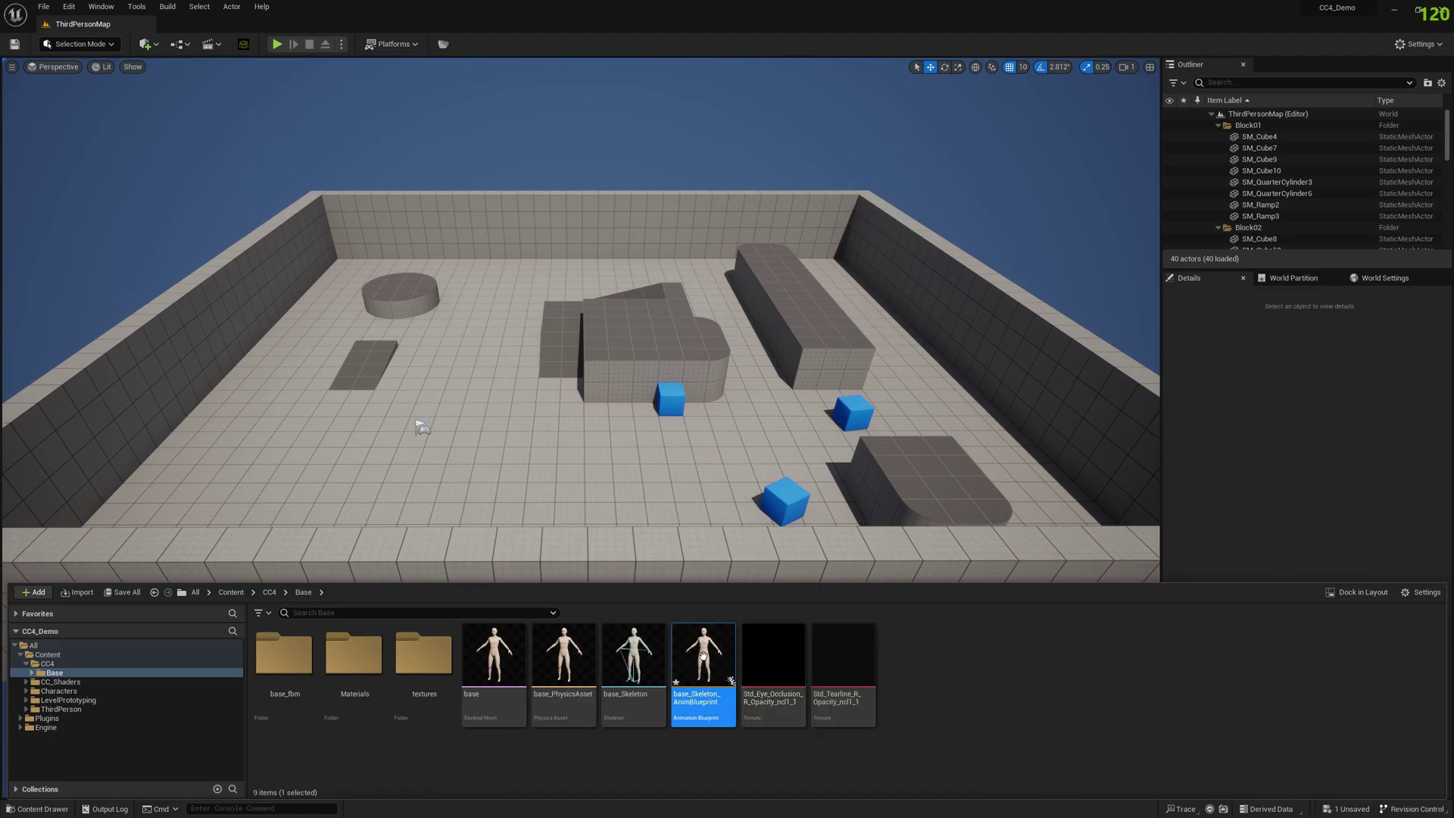
pyautogui.click(128, 592)
pyautogui.click(805, 540)
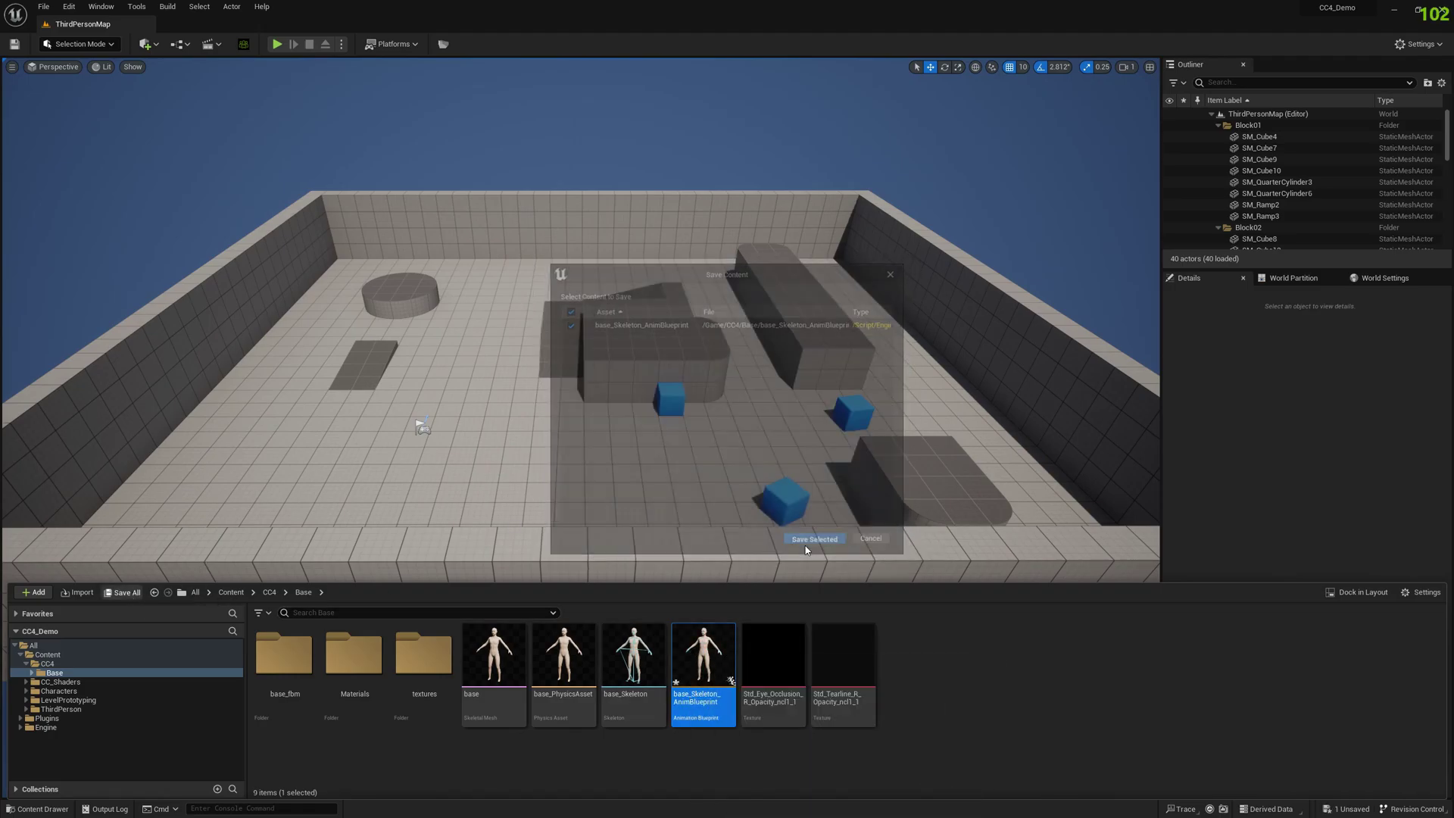
# Open Mesh Morpher and load the base skeletal mesh into it
pyautogui.click(443, 45)
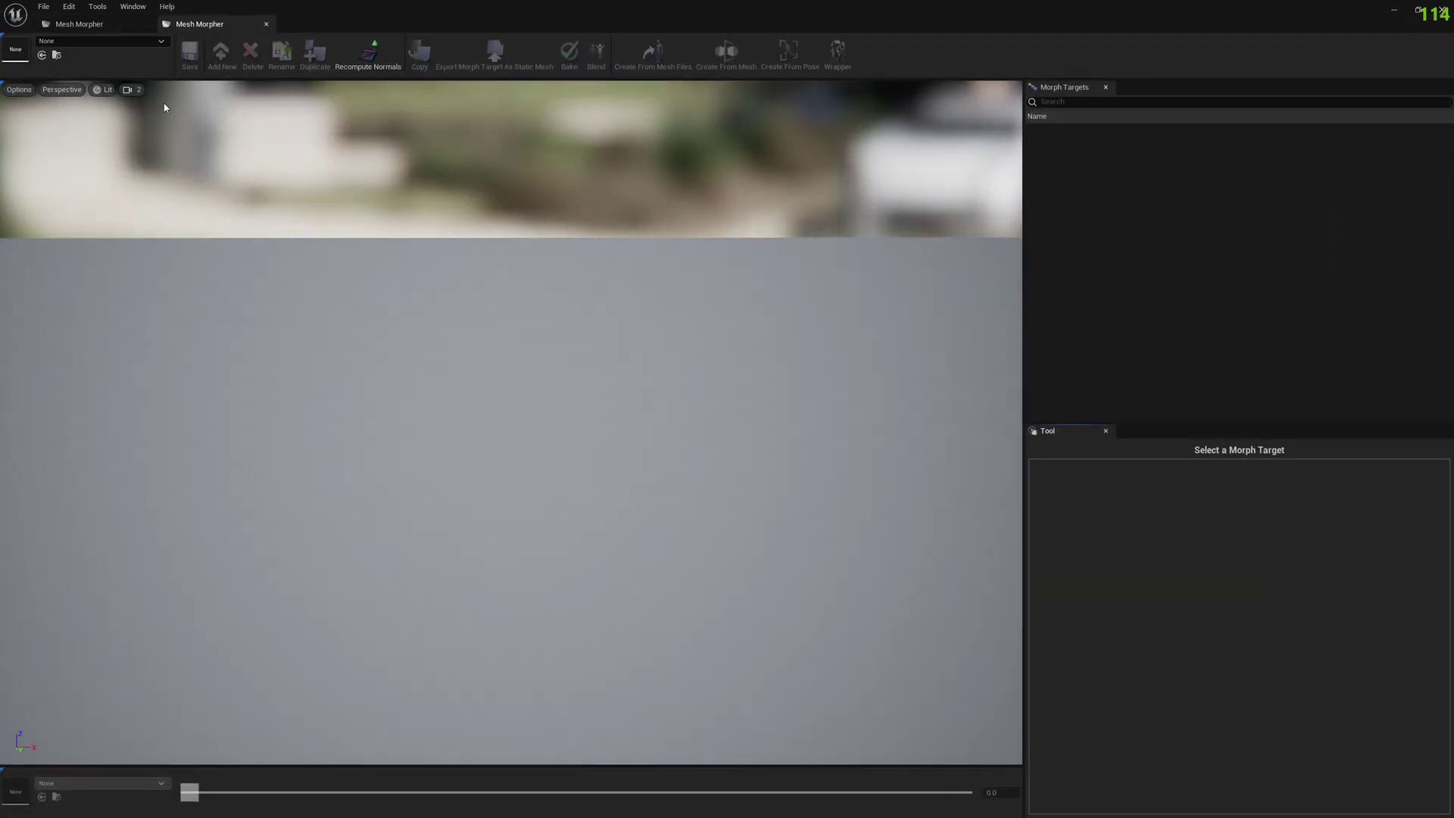
pyautogui.click(112, 42)
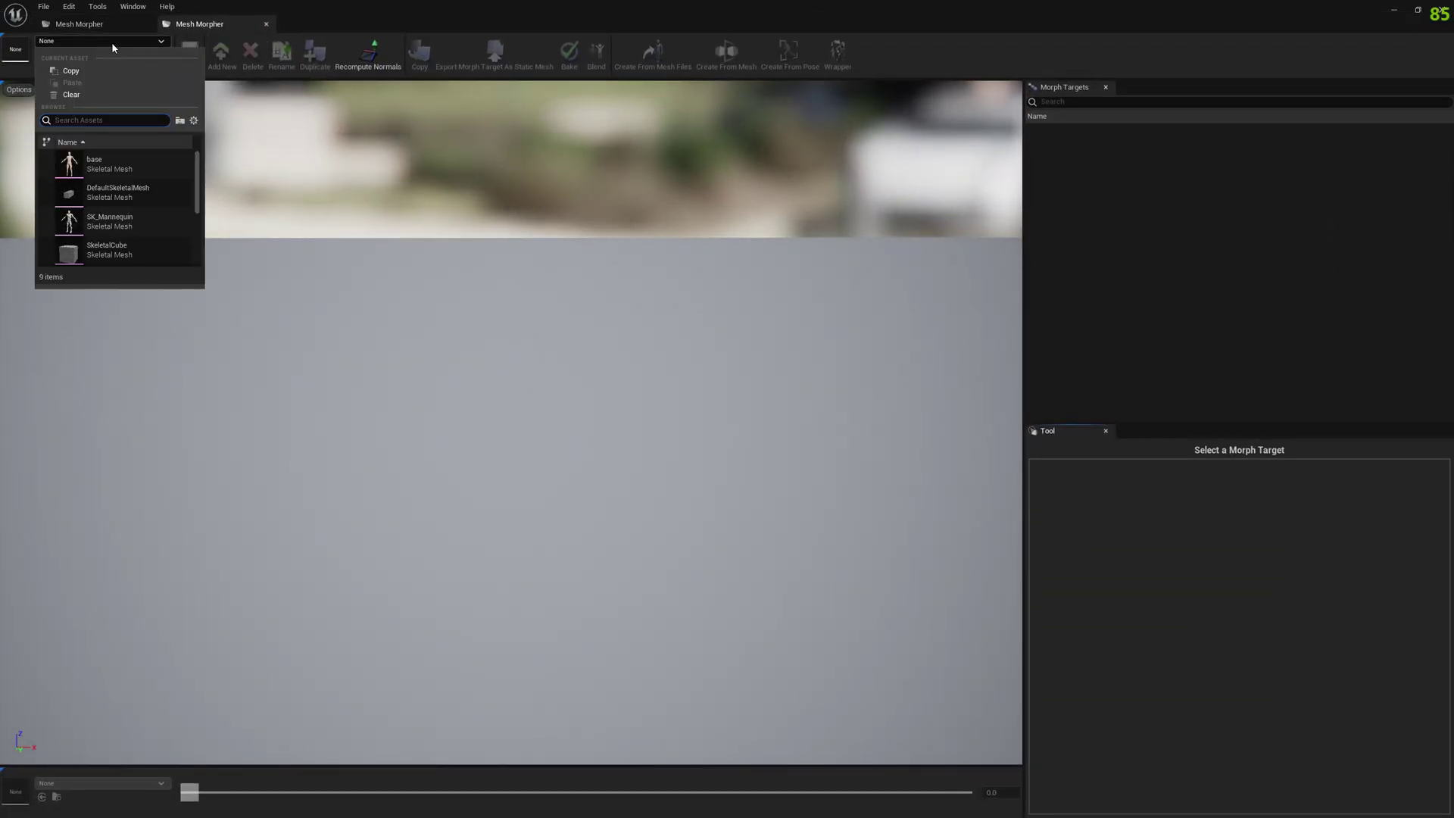
pyautogui.click(139, 166)
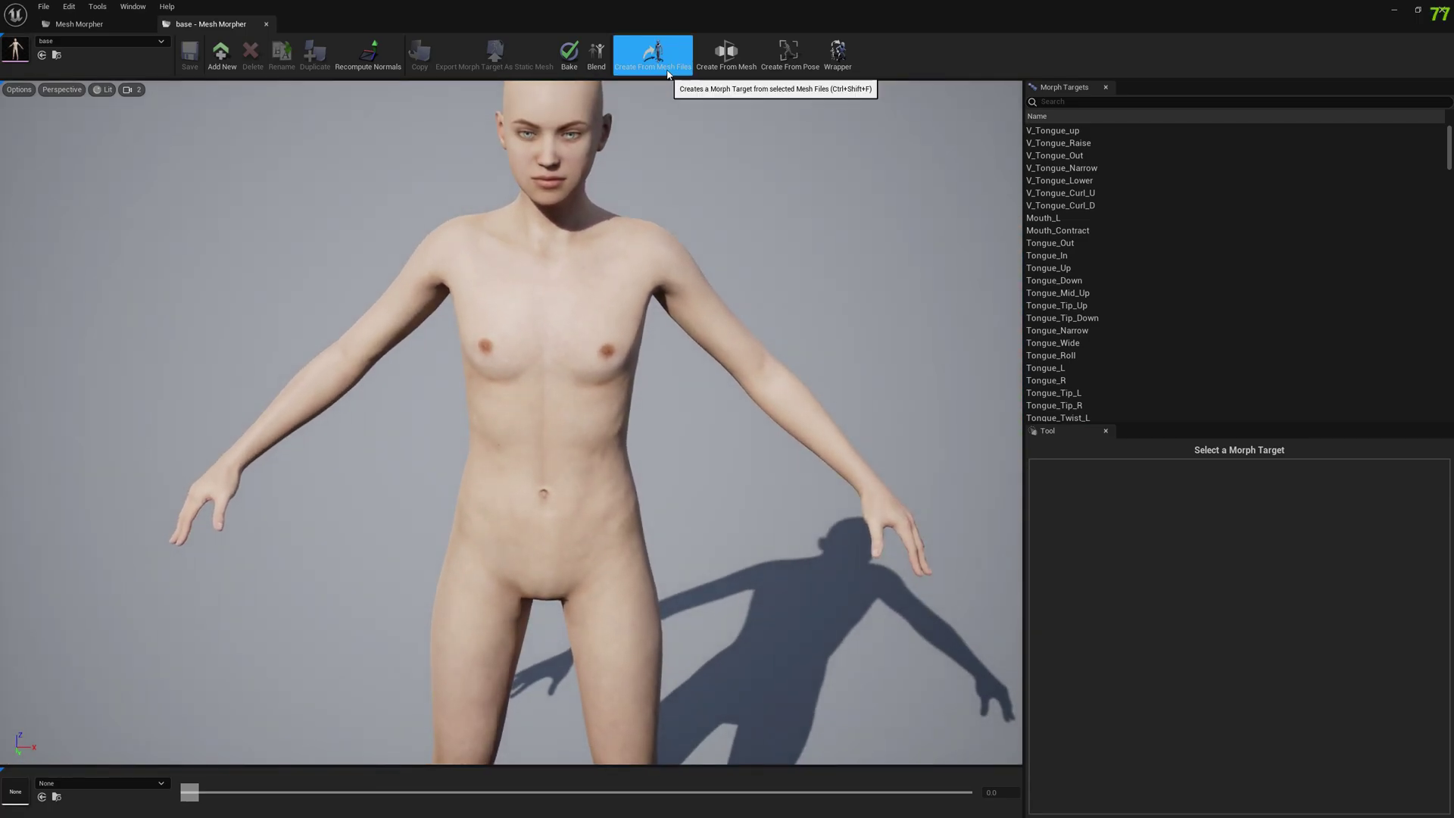
# Start Create From Mesh Files for the base mesh and set its Base File to base.Fbx from SourceFiles/Base
pyautogui.click(652, 51)
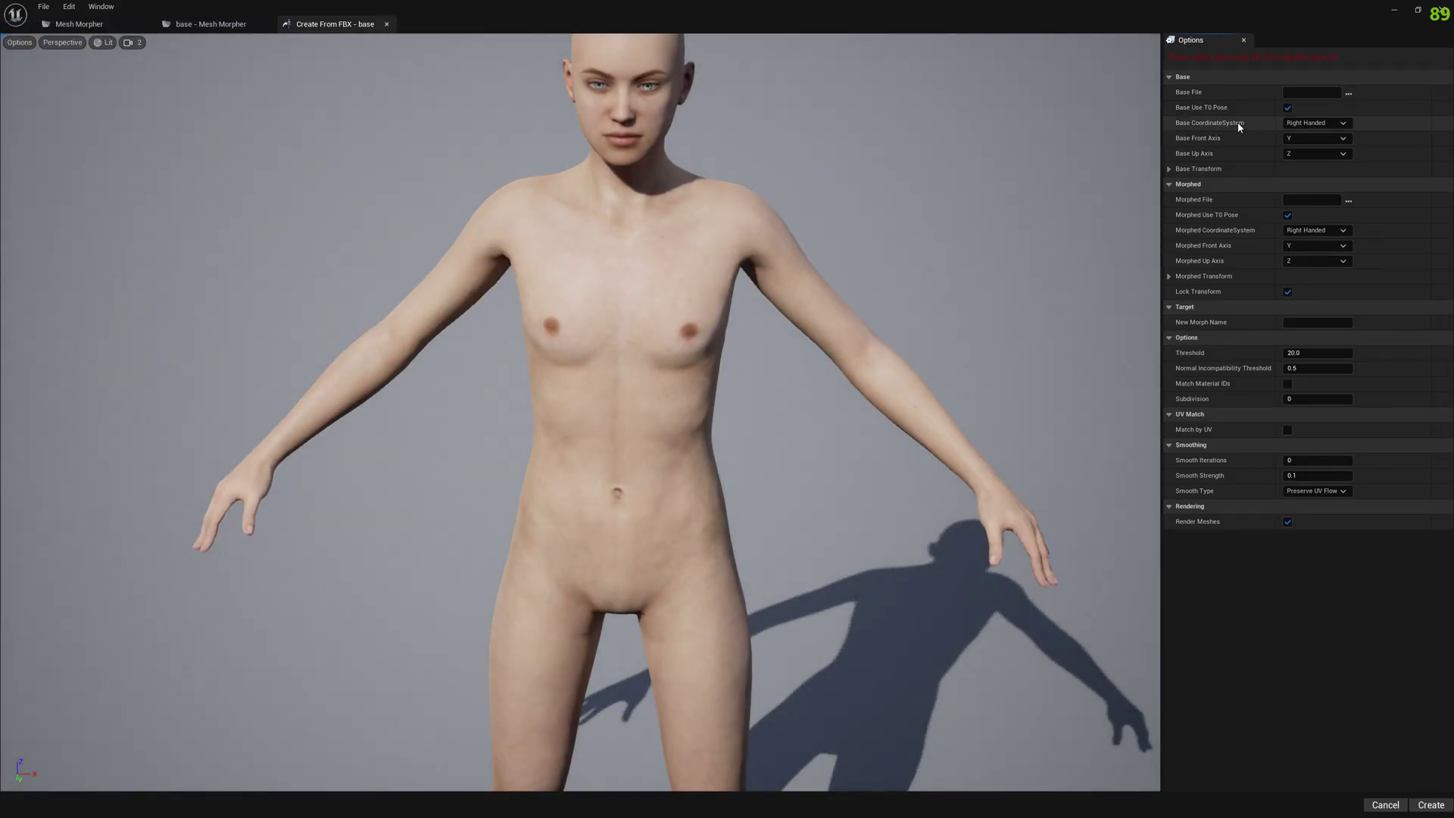
pyautogui.click(1349, 92)
pyautogui.click(158, 33)
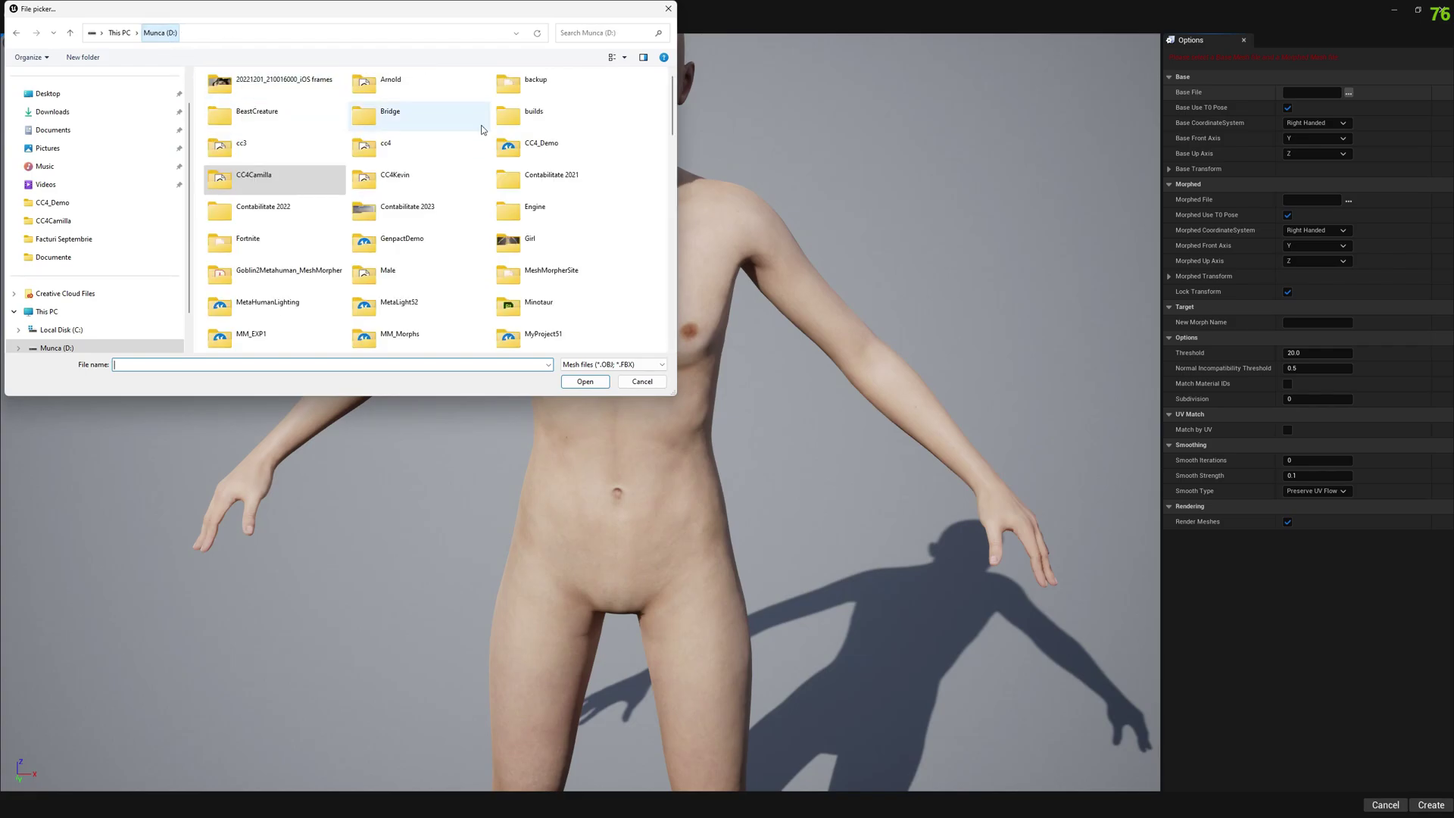
pyautogui.doubleClick(534, 146)
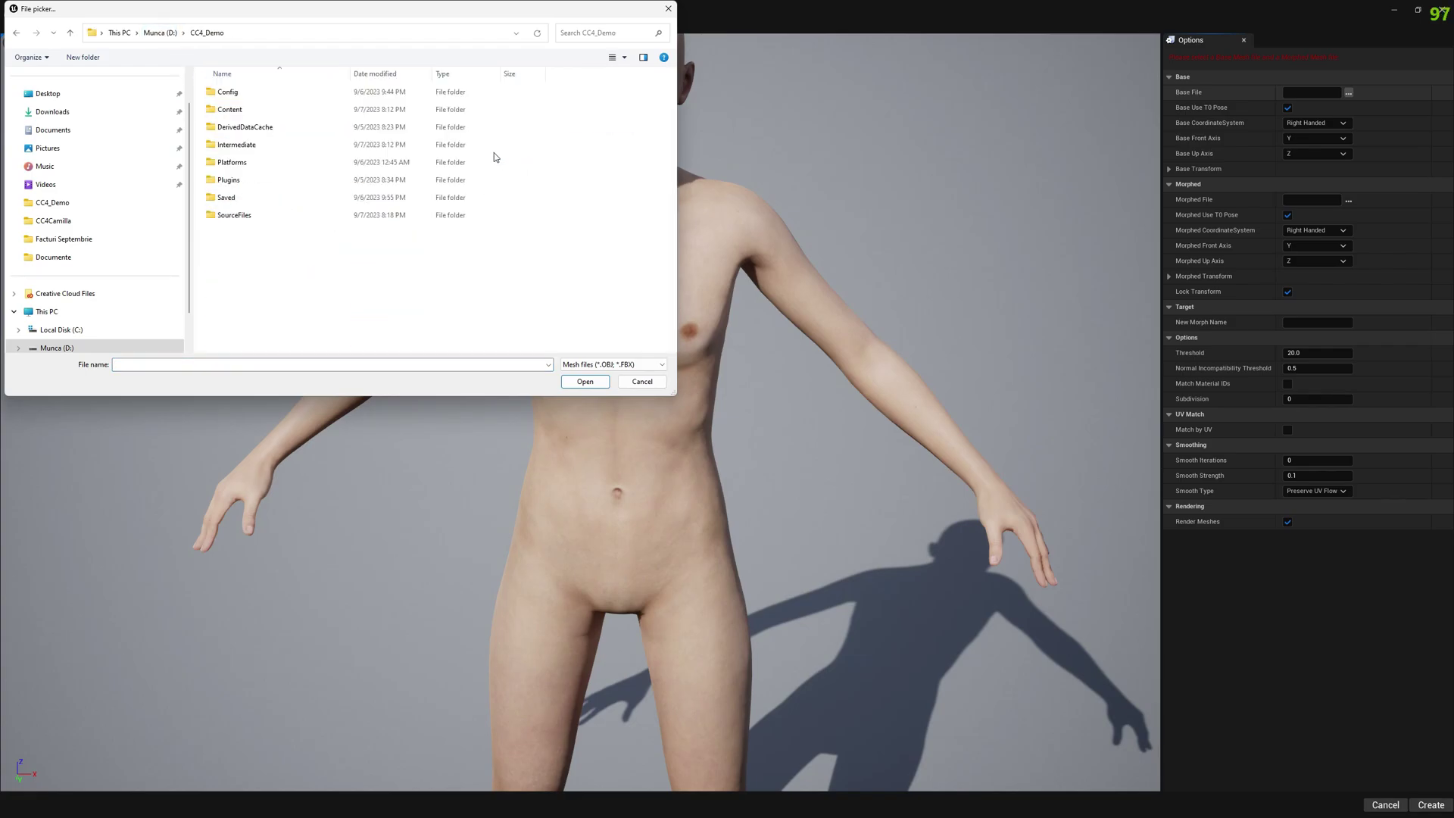
pyautogui.click(246, 217)
pyautogui.doubleClick(246, 216)
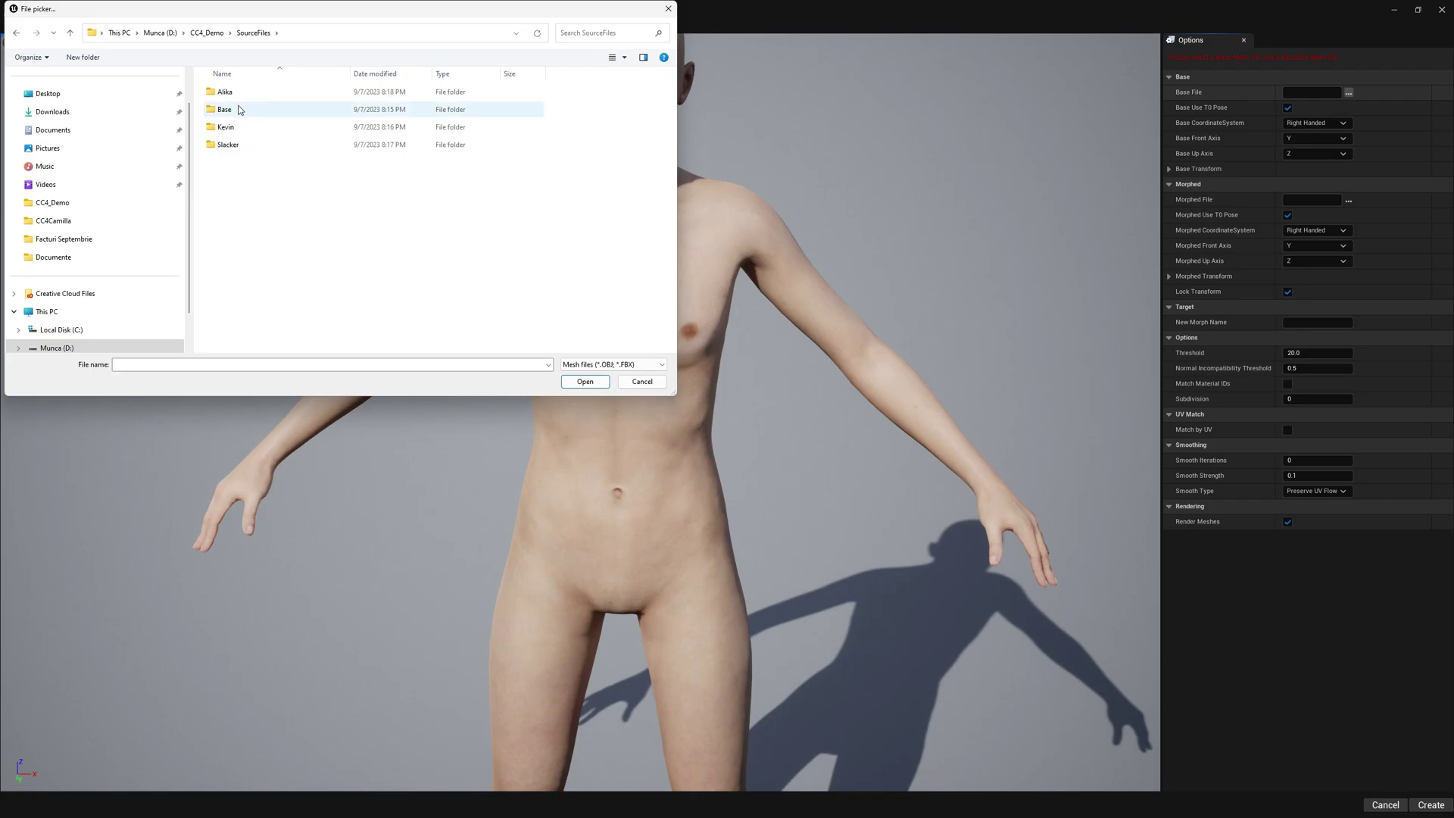
pyautogui.doubleClick(237, 110)
pyautogui.doubleClick(230, 127)
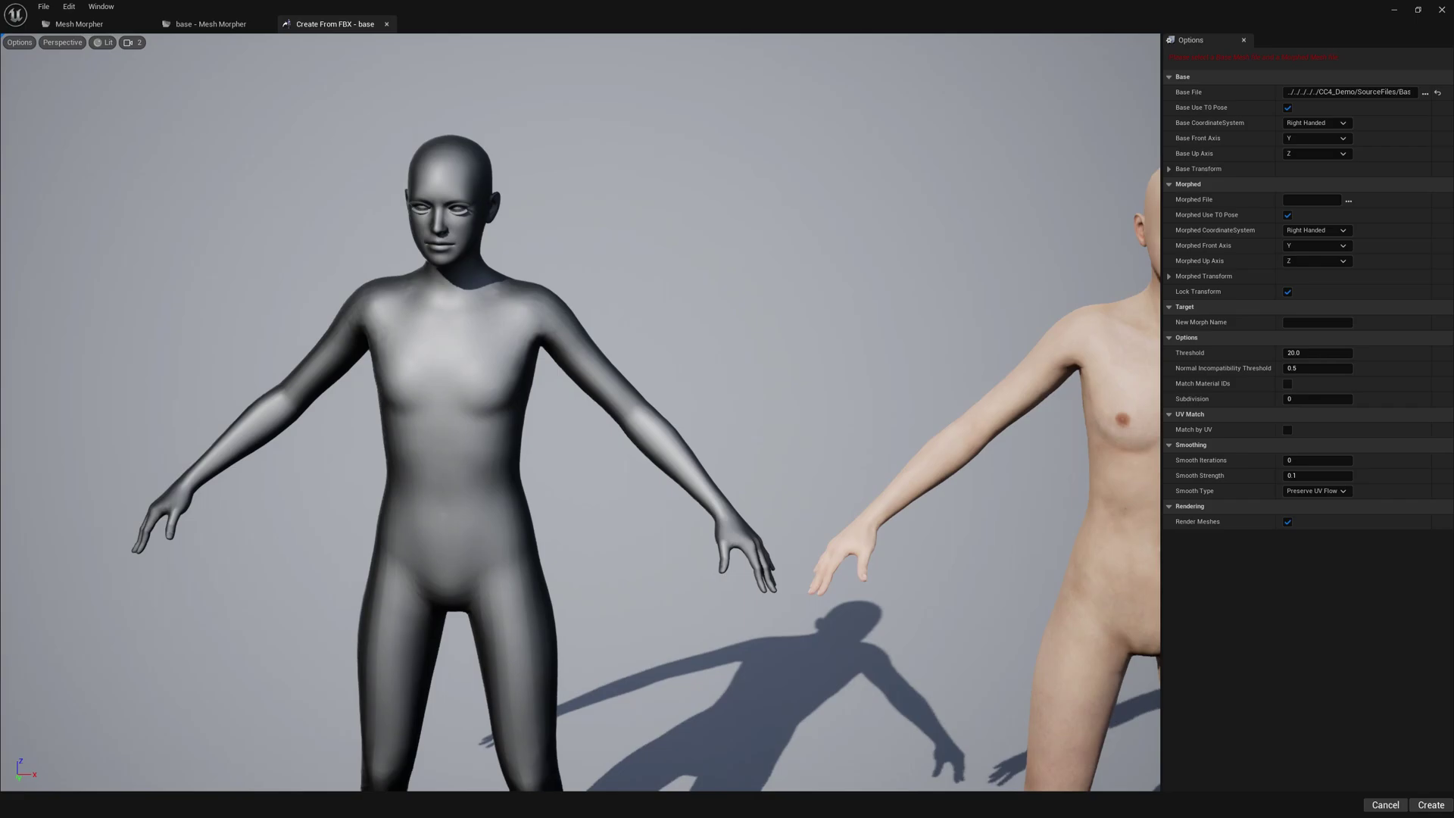
# Set the Morphed File to Alika.Fbx from the CC4_Demo project's SourceFiles/Alika folder
pyautogui.moveTo(581, 413); pyautogui.dragTo(704, 488, button='right')
pyautogui.click(1349, 201)
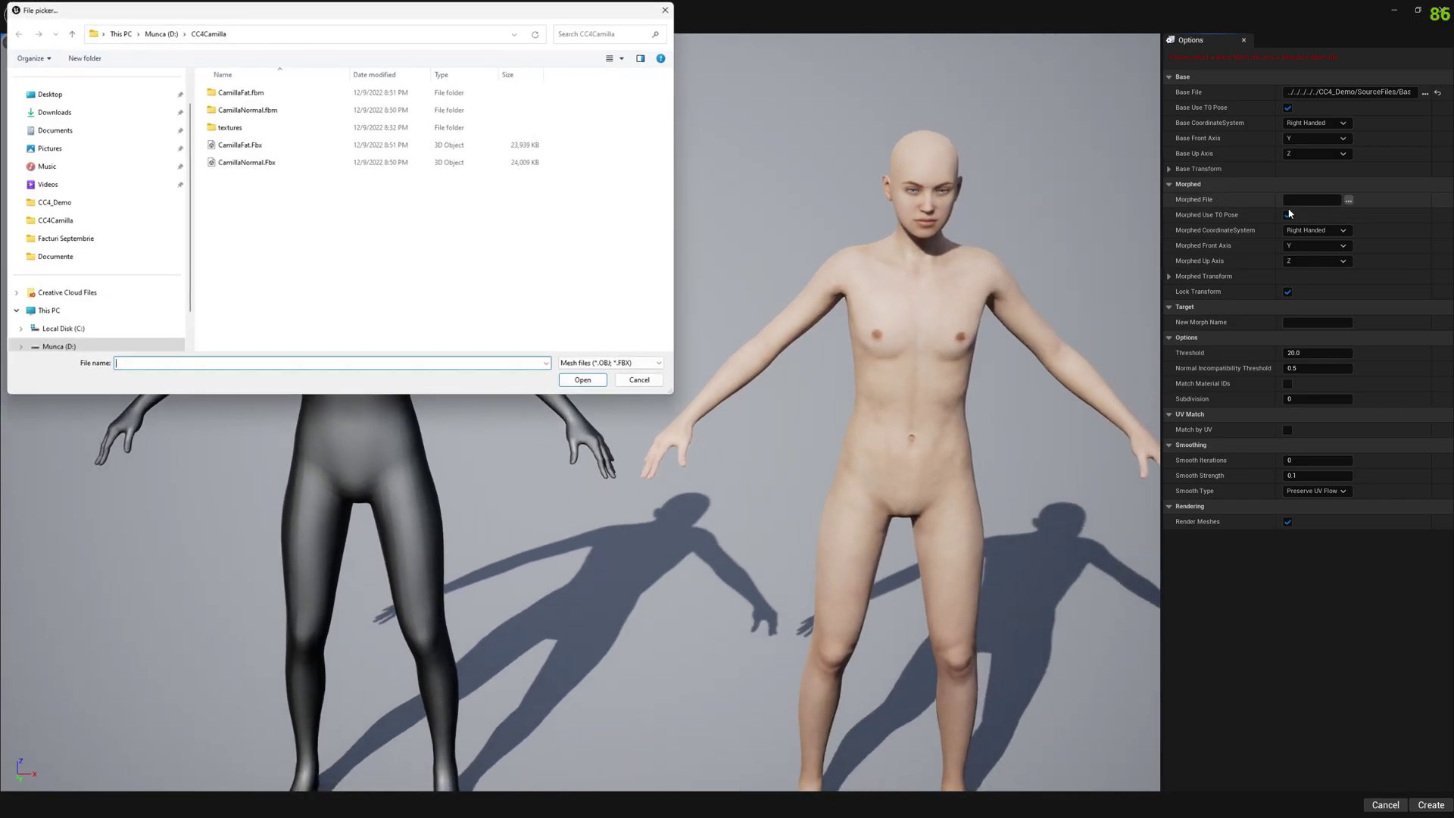
pyautogui.click(157, 34)
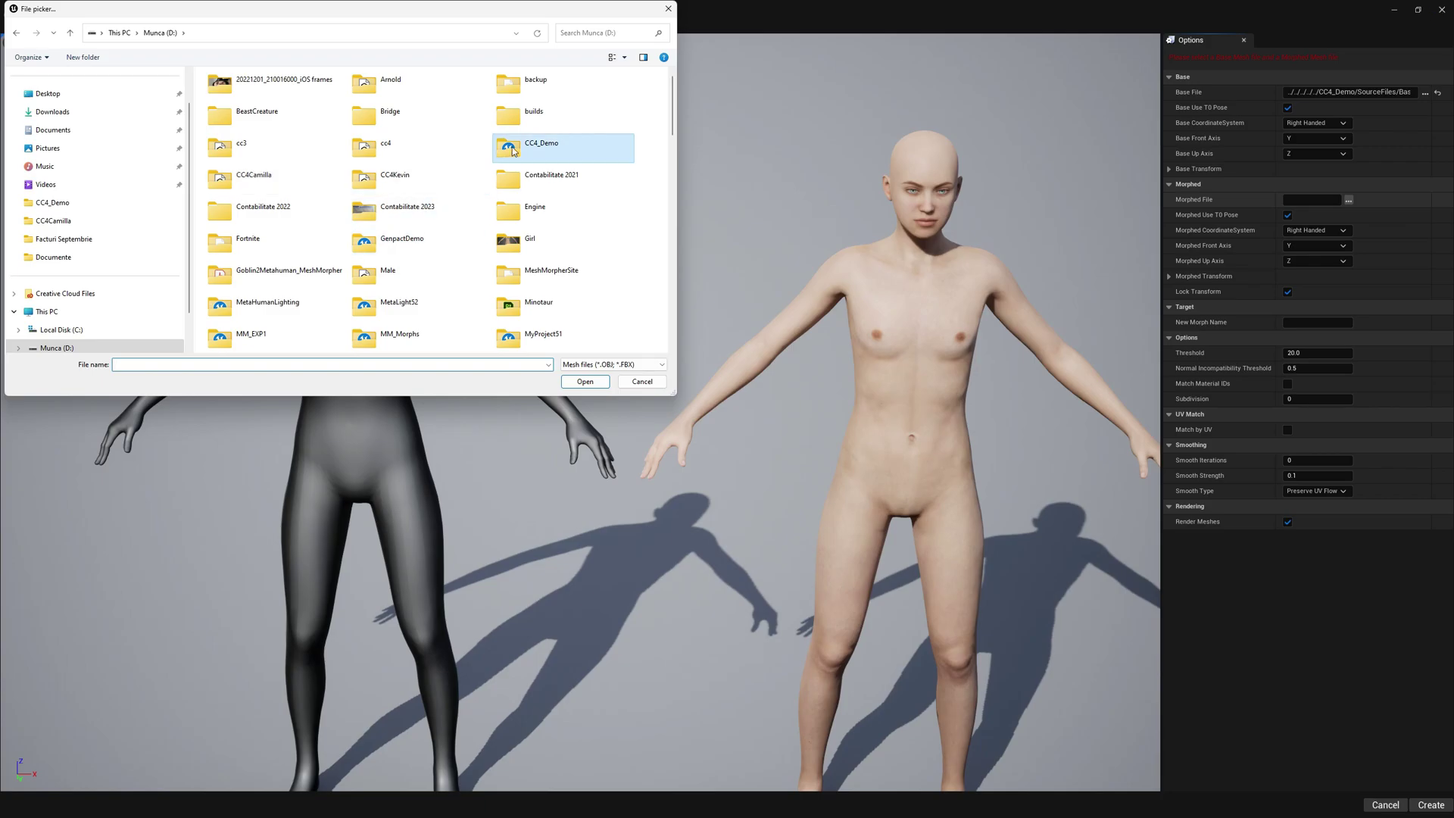
pyautogui.doubleClick(538, 147)
pyautogui.doubleClick(230, 218)
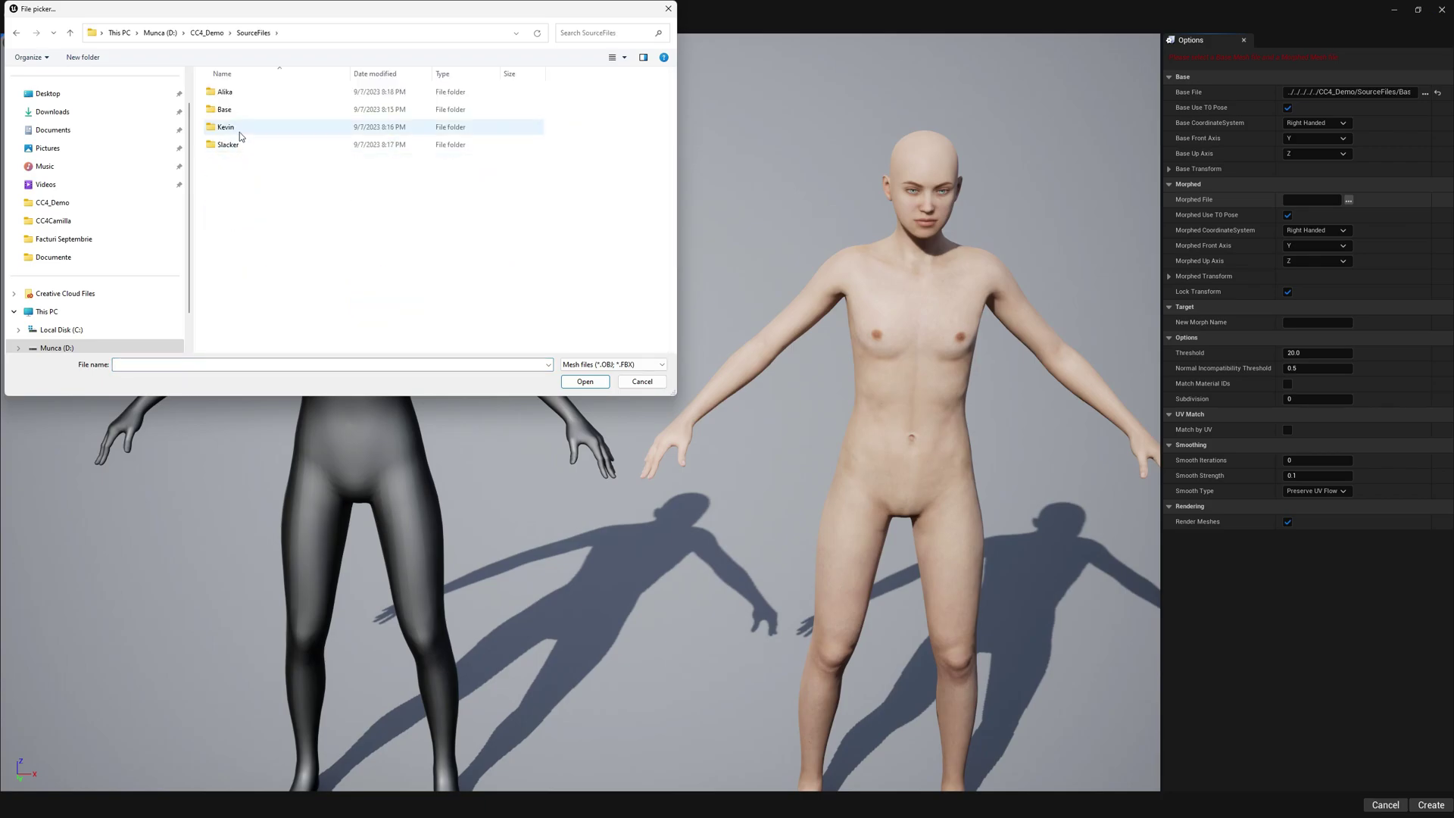
pyautogui.doubleClick(226, 93)
pyautogui.click(250, 128)
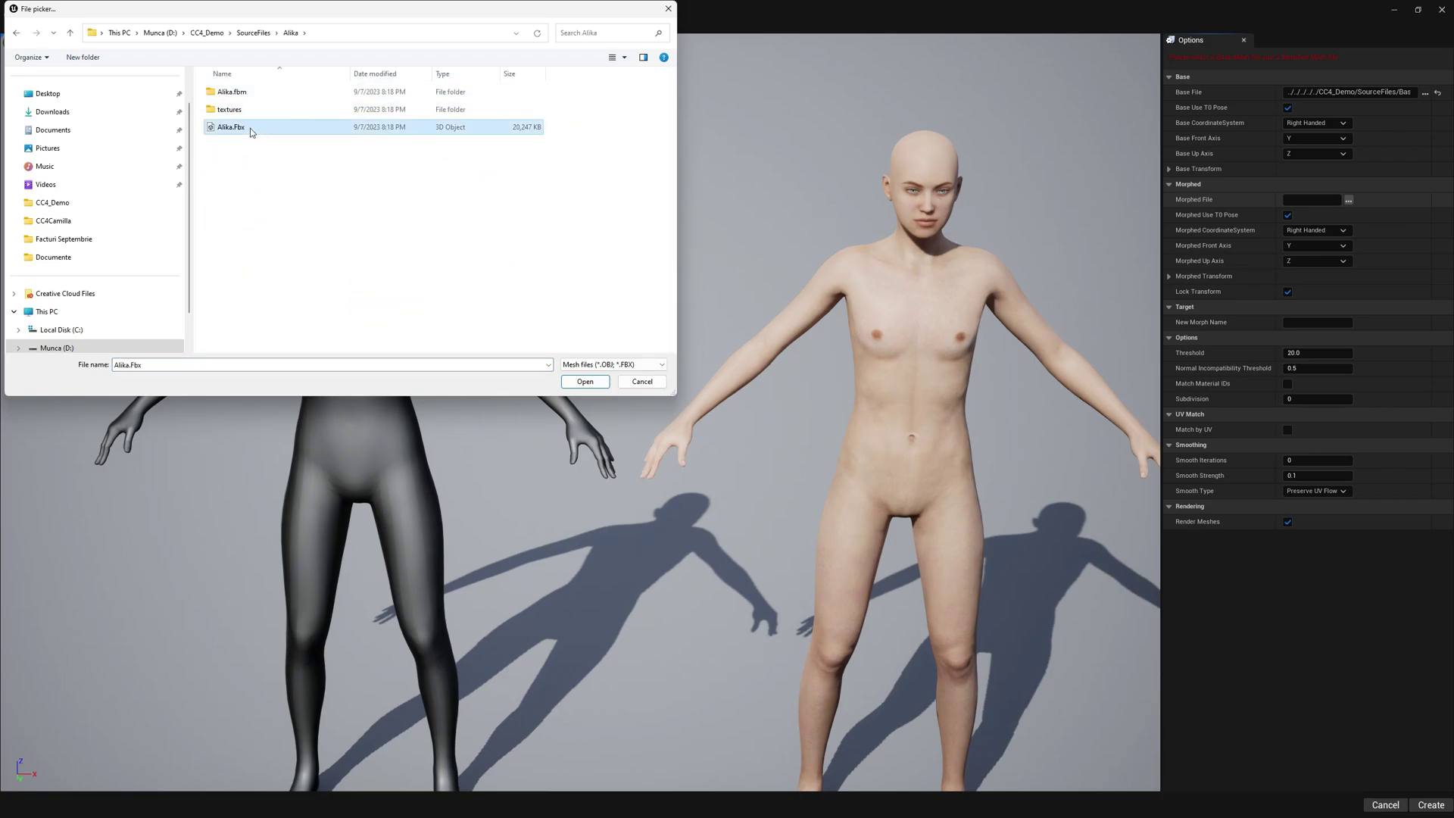
pyautogui.click(585, 382)
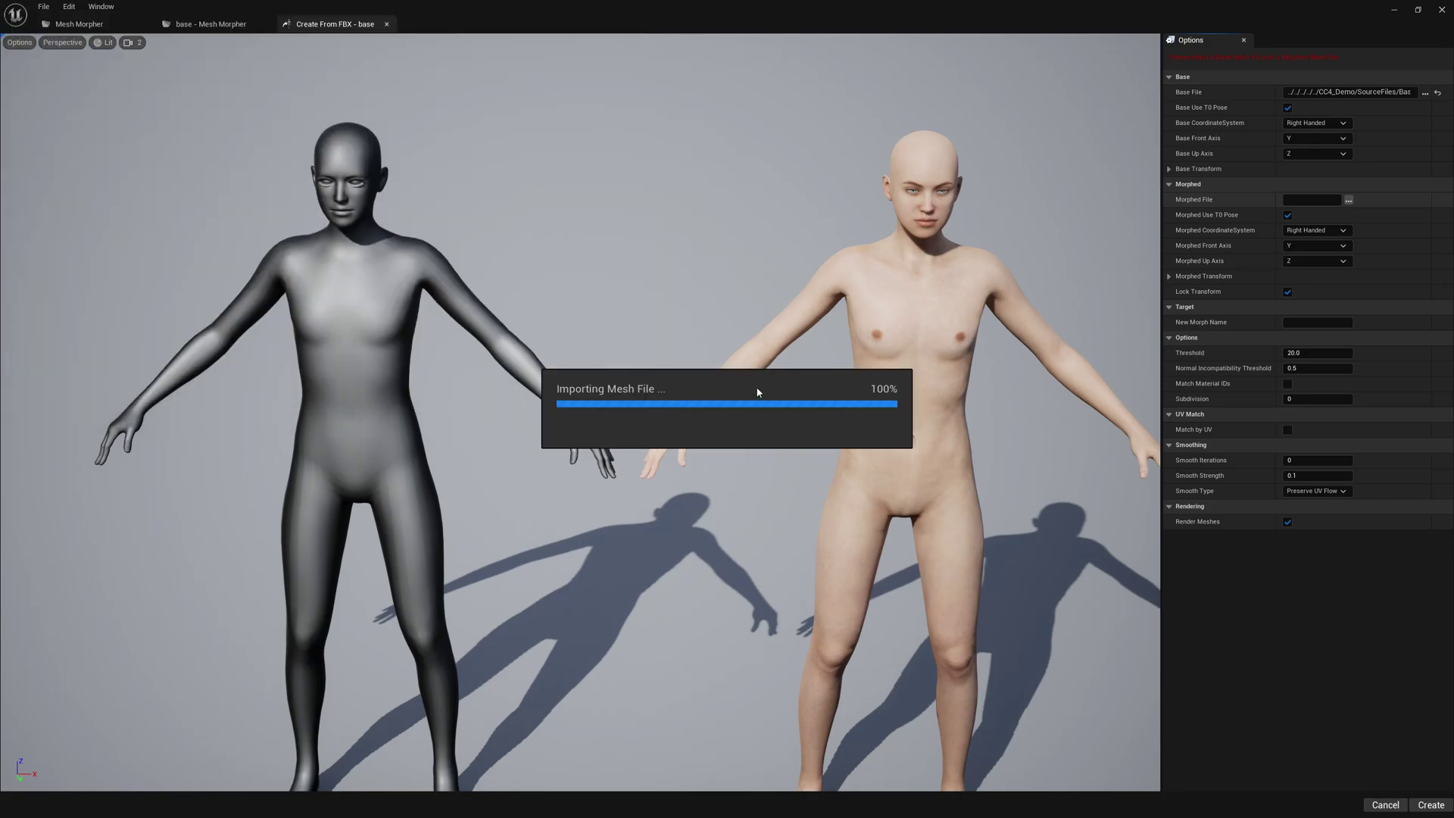
# Create the Alika morph target, and create the Kevin morph target from the Kevin FBX in the CC4_Demo project's SourceFiles folder
pyautogui.click(788, 438)
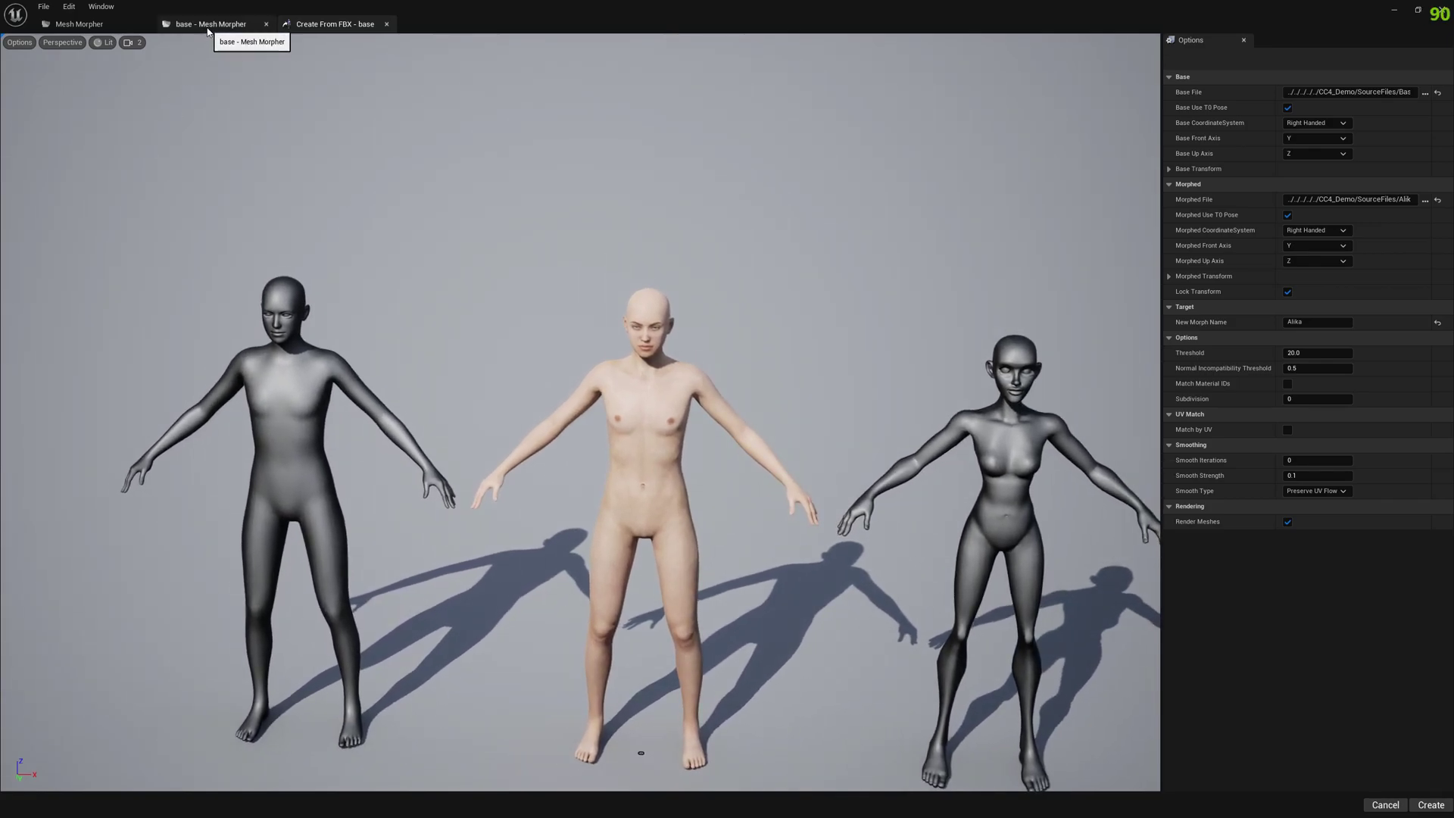
pyautogui.click(1425, 200)
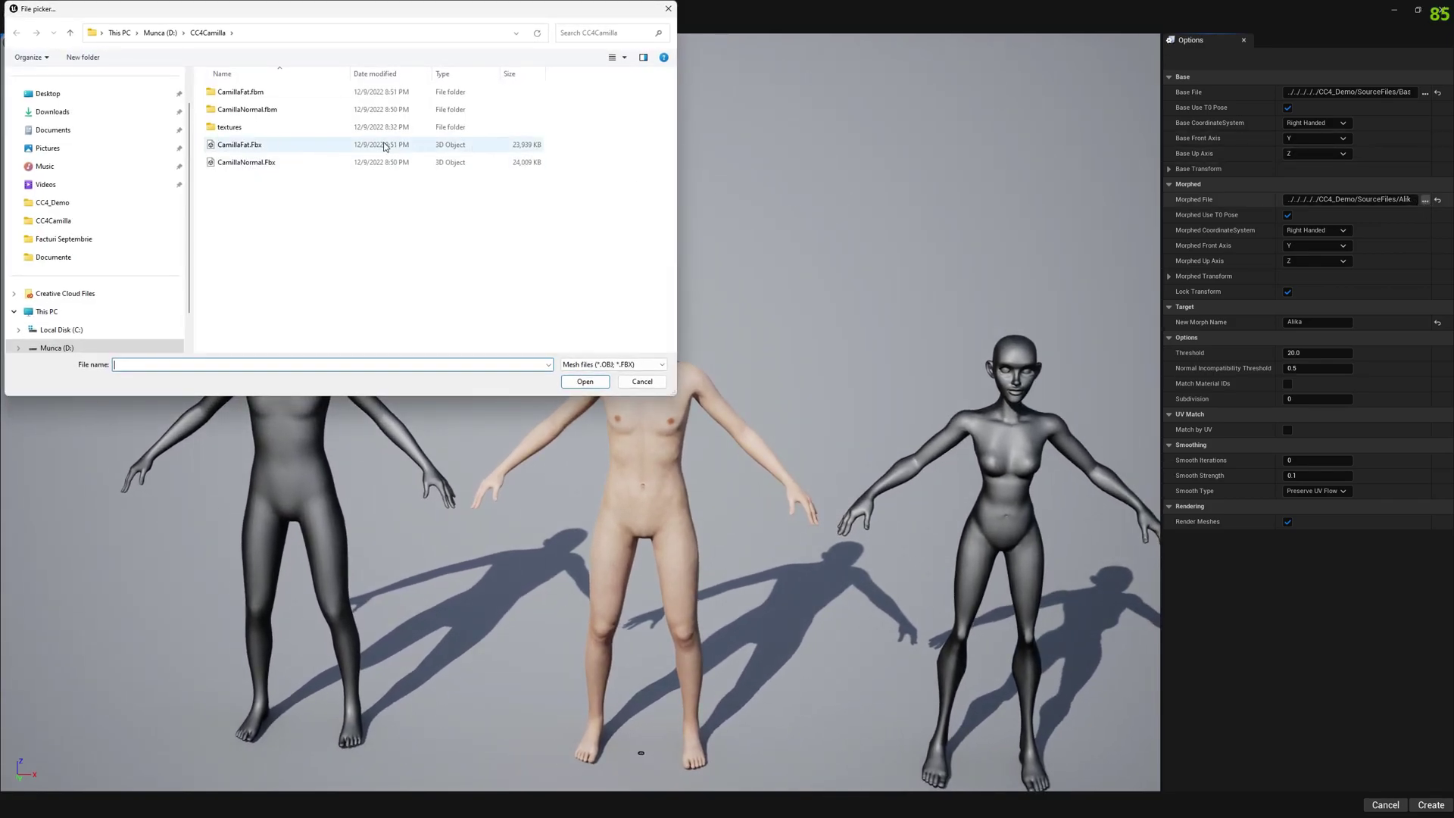
pyautogui.click(176, 33)
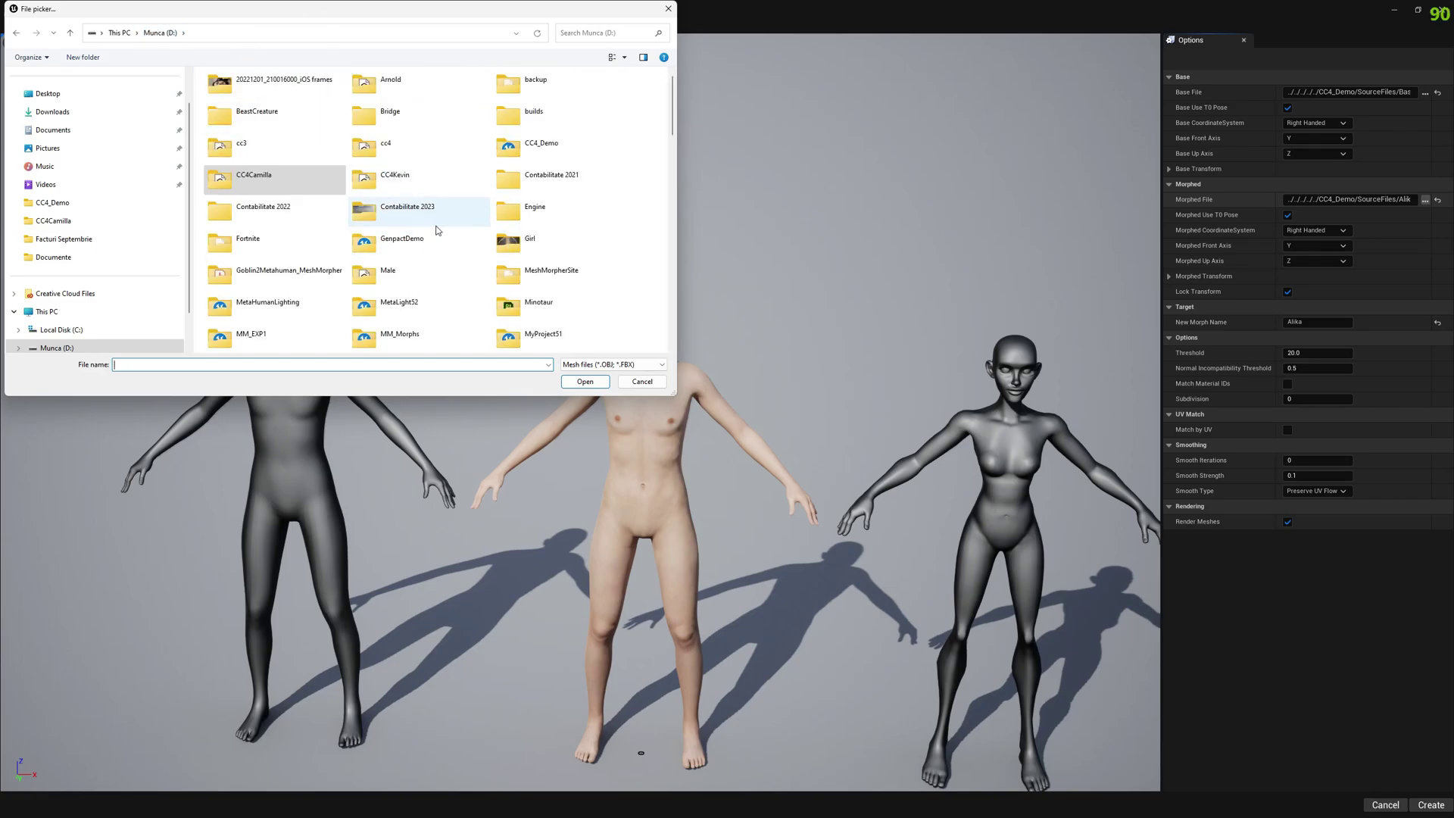
pyautogui.doubleClick(566, 155)
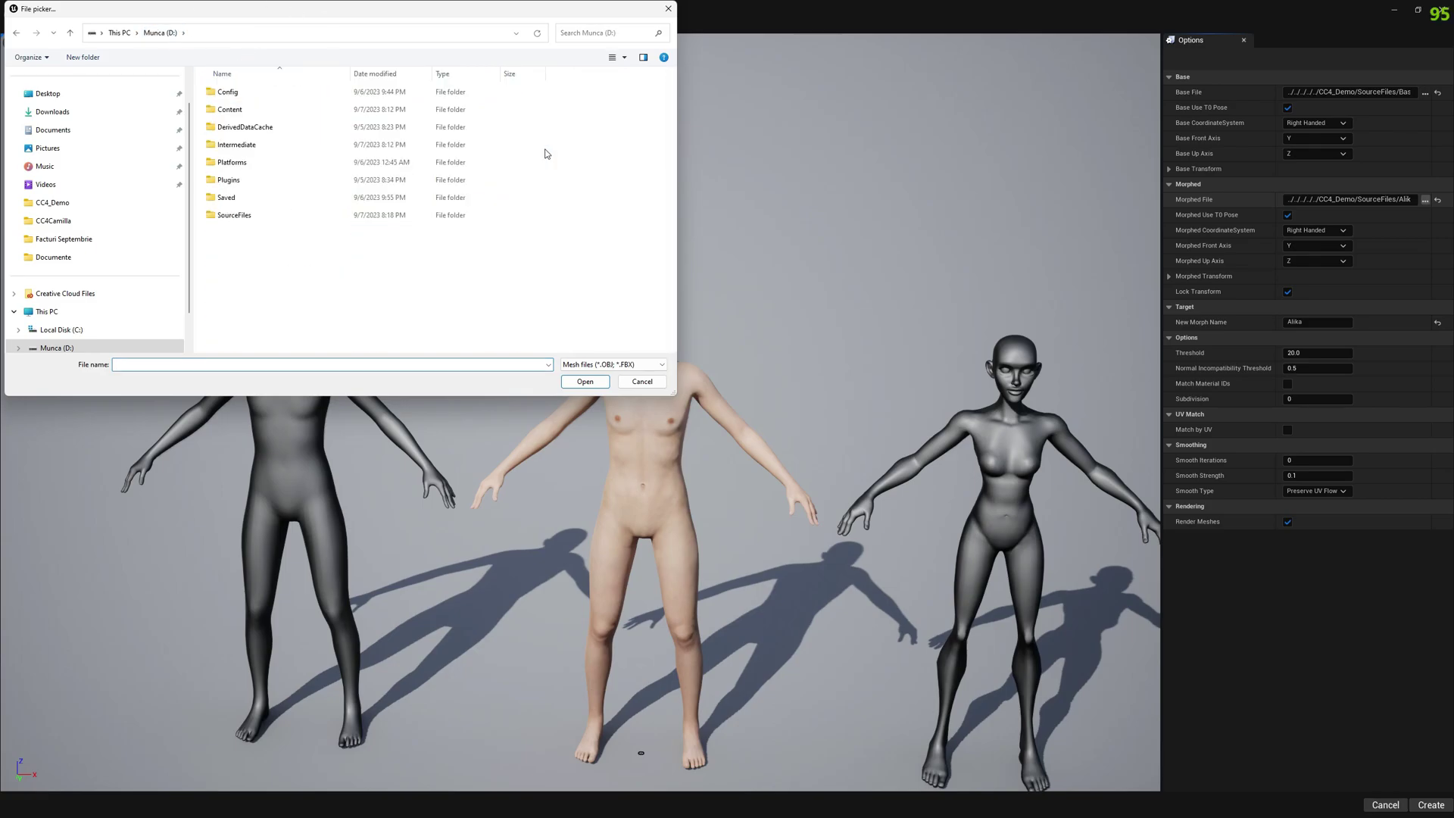
pyautogui.doubleClick(234, 215)
pyautogui.doubleClick(229, 145)
pyautogui.doubleClick(230, 128)
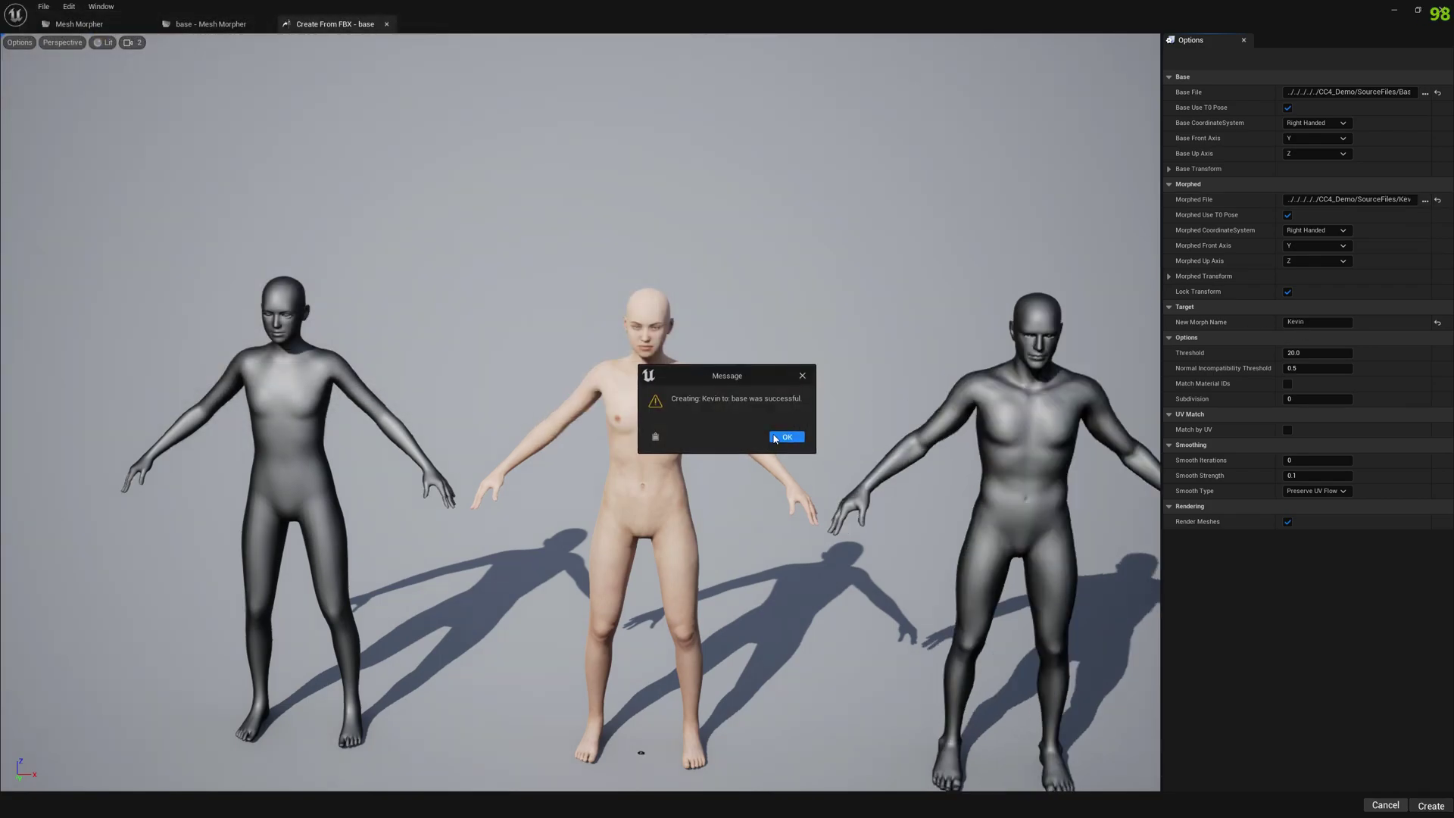
pyautogui.click(783, 436)
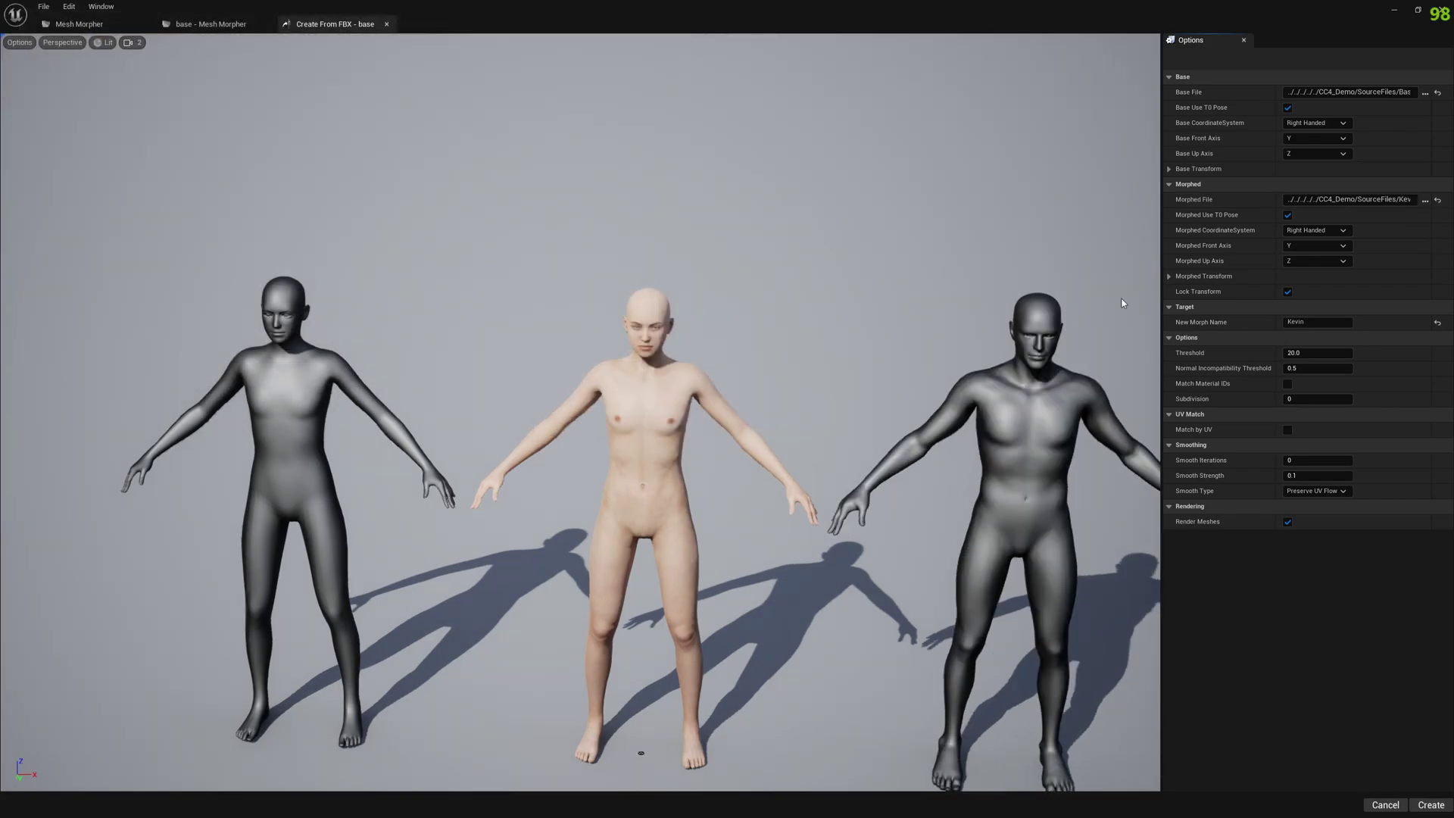
# Set the Morphed File to the Slacker FBX from CC4_Demo's SourceFiles/Slacker folder and create the Slacker morph target
pyautogui.click(1425, 200)
pyautogui.click(159, 32)
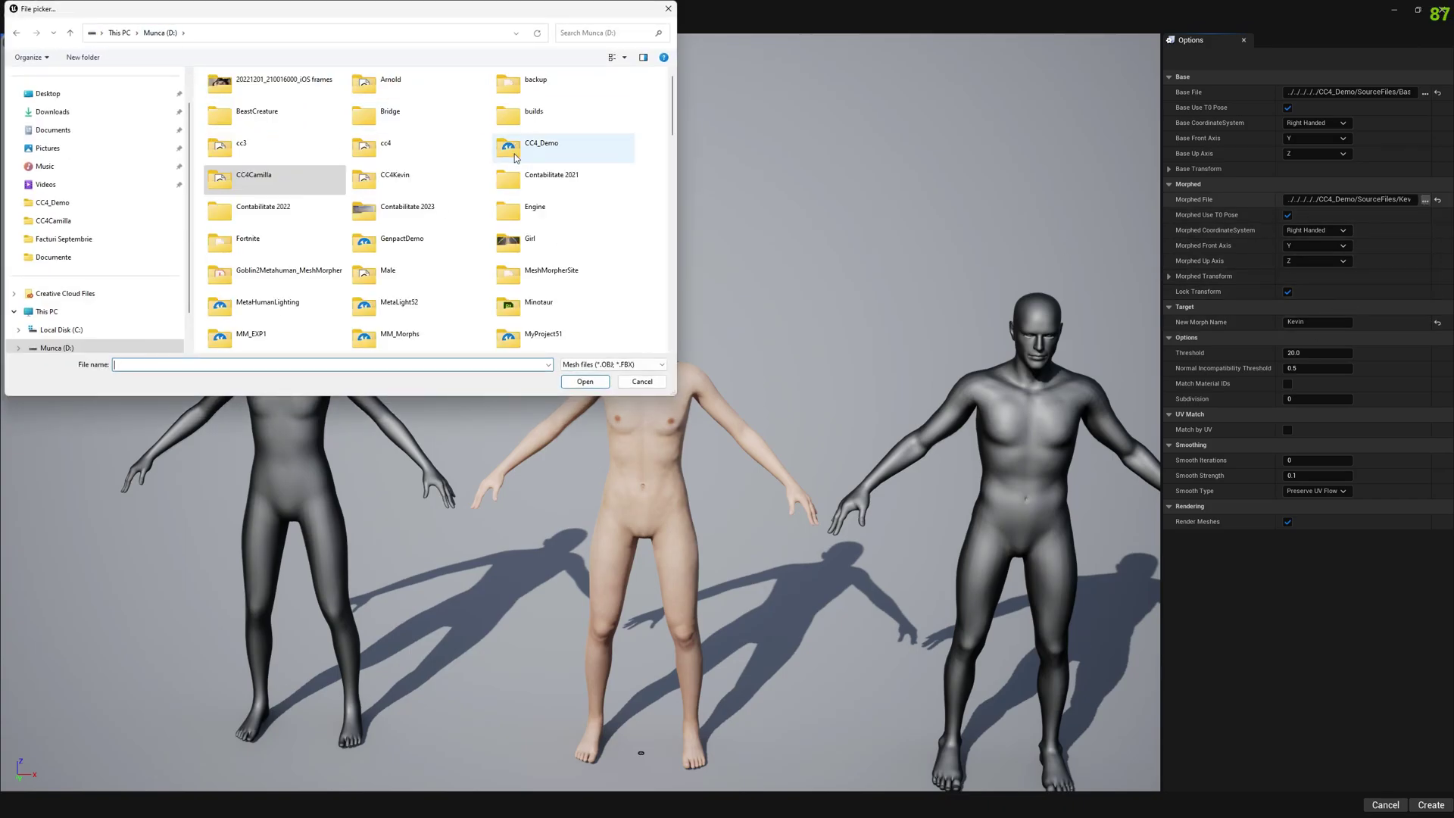
pyautogui.doubleClick(515, 156)
pyautogui.doubleClick(235, 214)
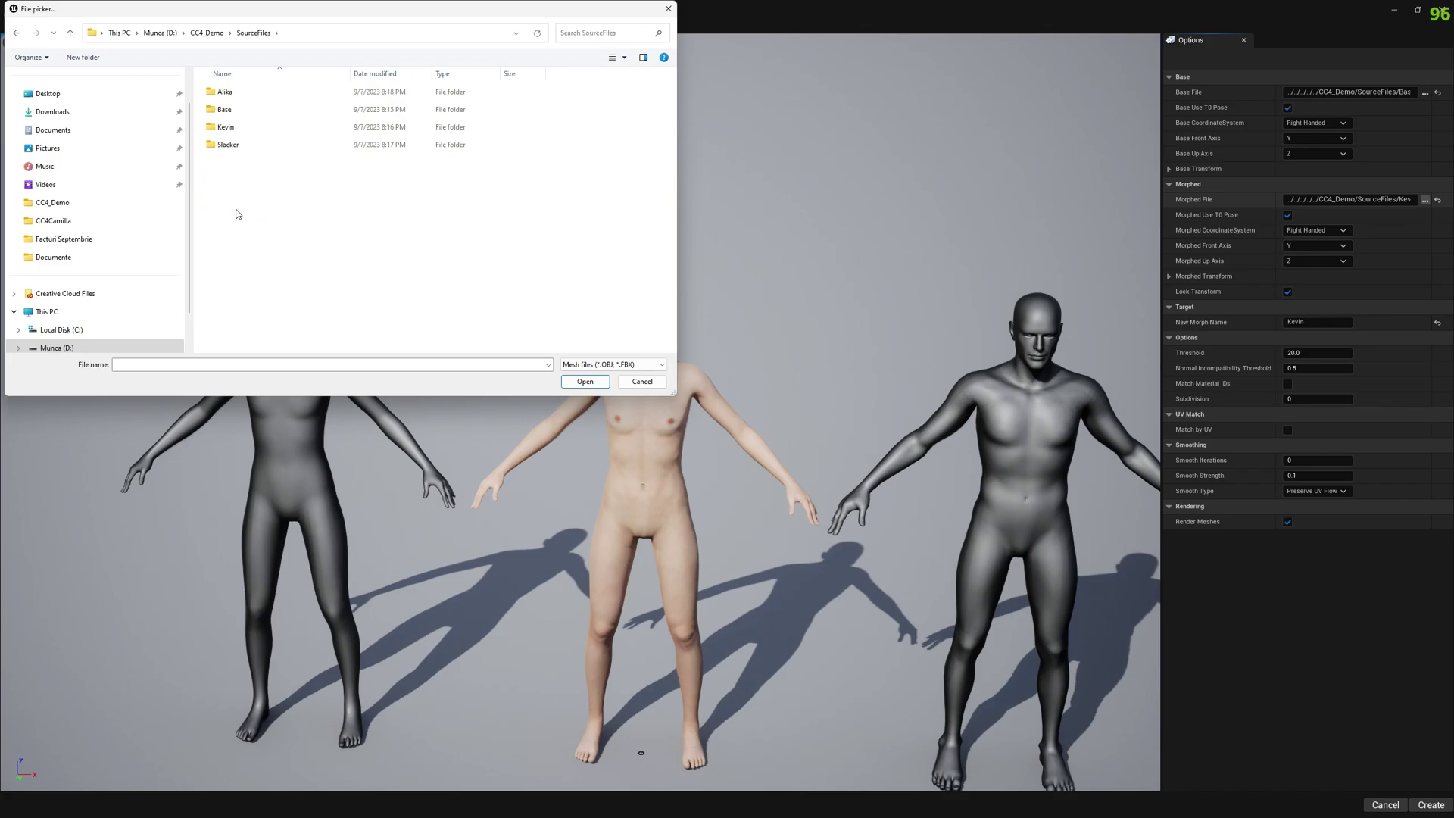
pyautogui.doubleClick(230, 145)
pyautogui.doubleClick(236, 126)
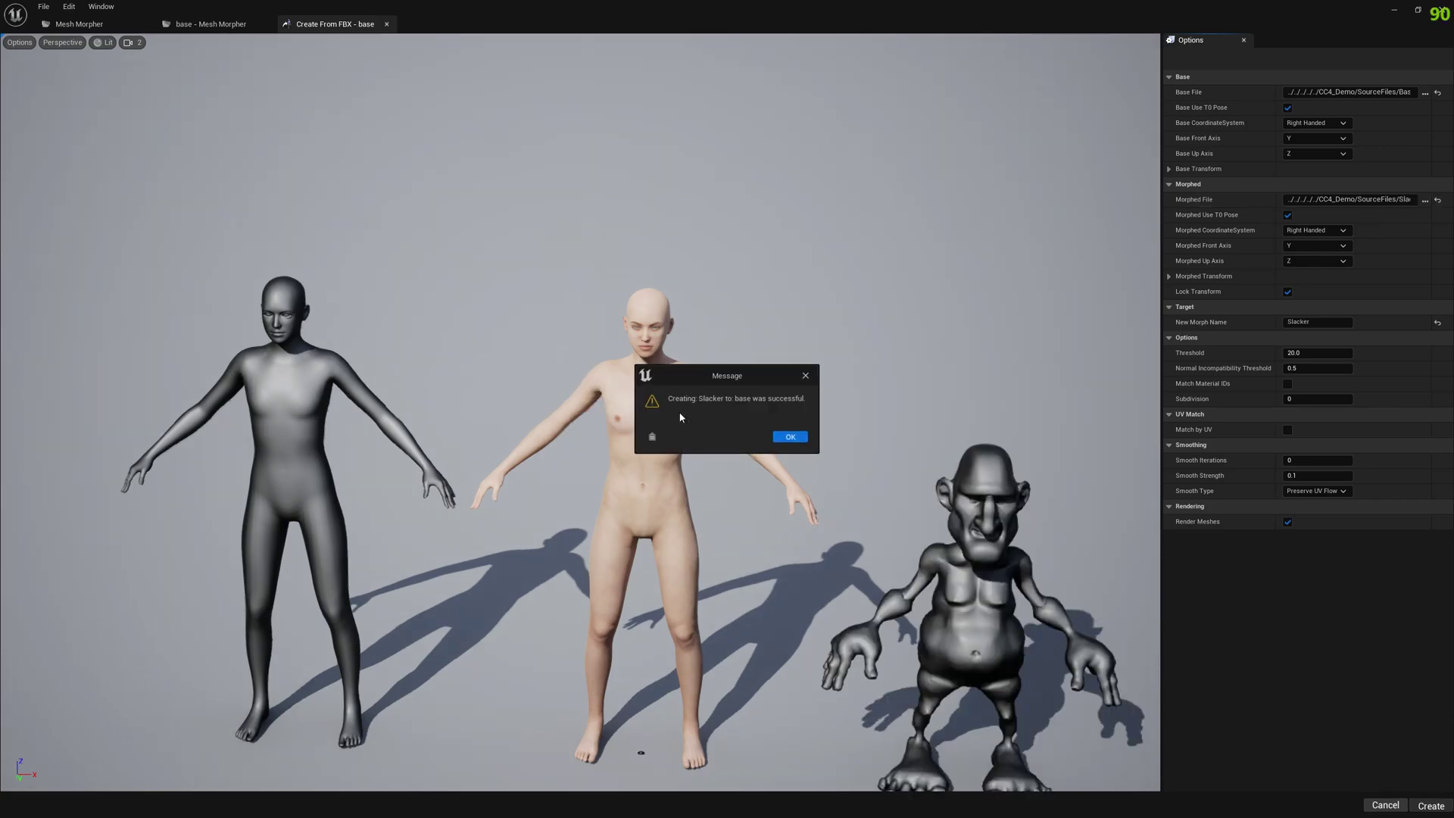
pyautogui.click(789, 437)
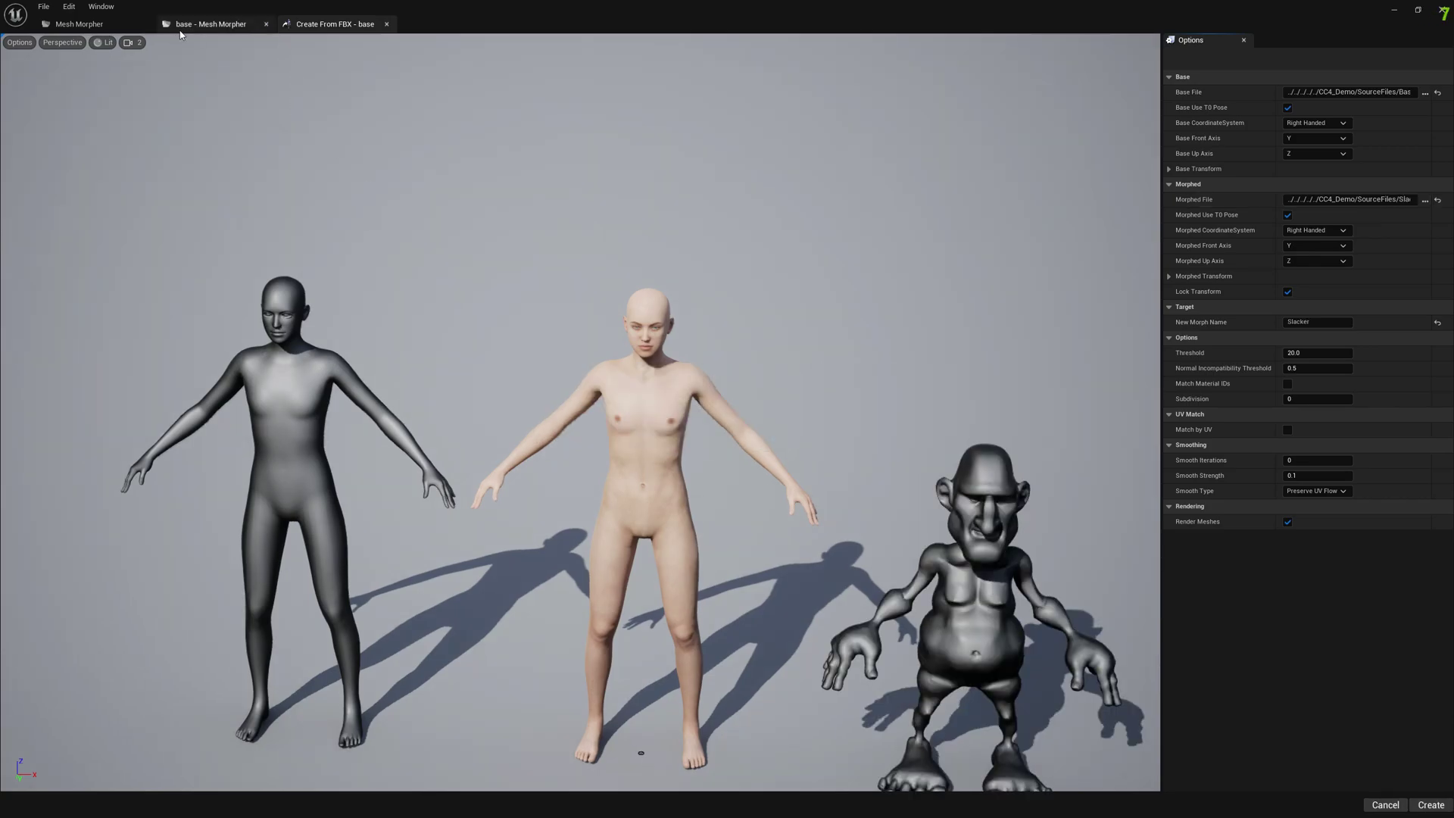
# Preview the Alika, Kevin and Slacker morph targets on the base mesh in Mesh Morpher, examining the Slacker shape up close
pyautogui.click(204, 24)
pyautogui.moveTo(1450, 147); pyautogui.dragTo(1450, 398)
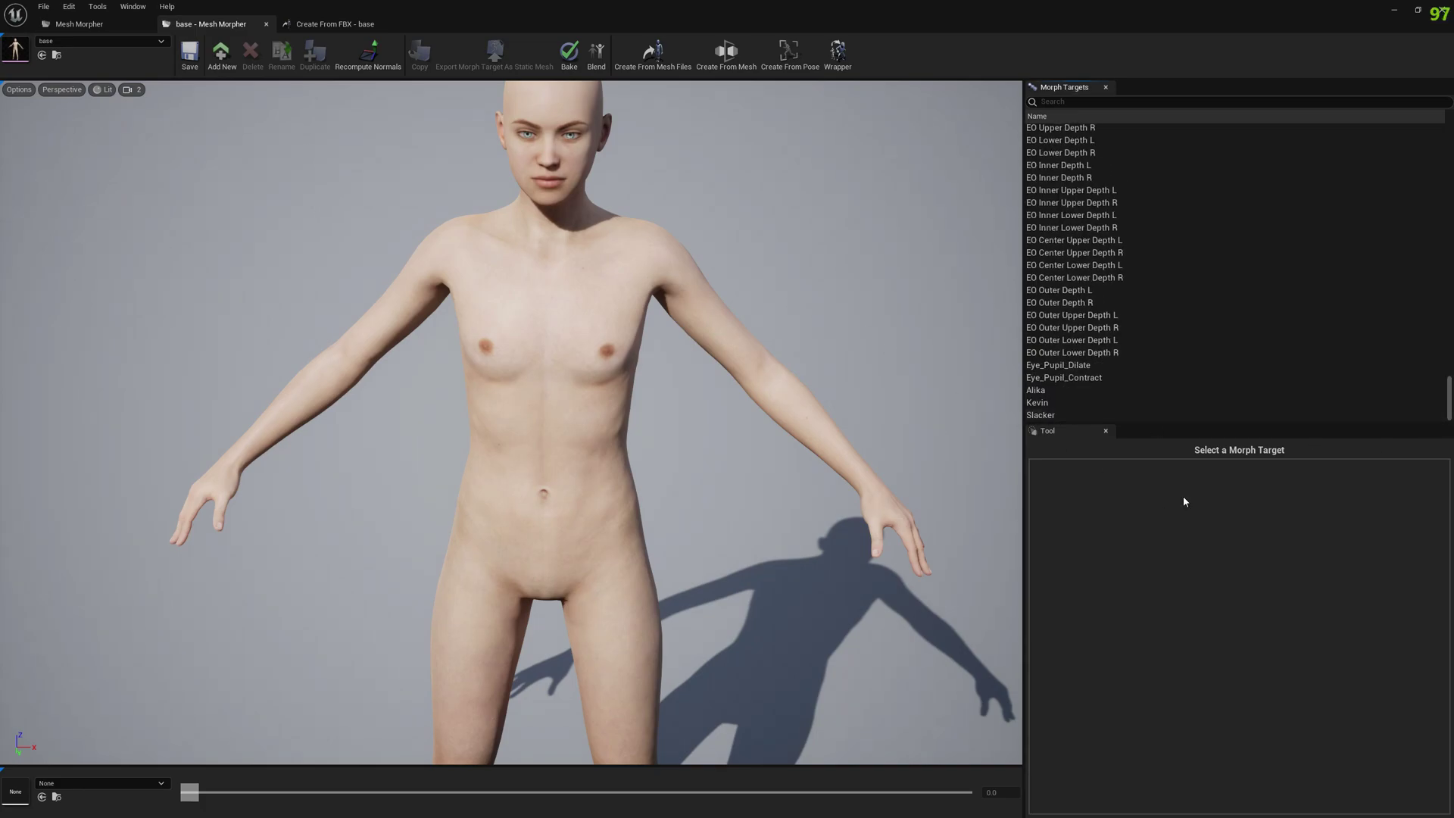
pyautogui.click(1048, 402)
pyautogui.click(1048, 392)
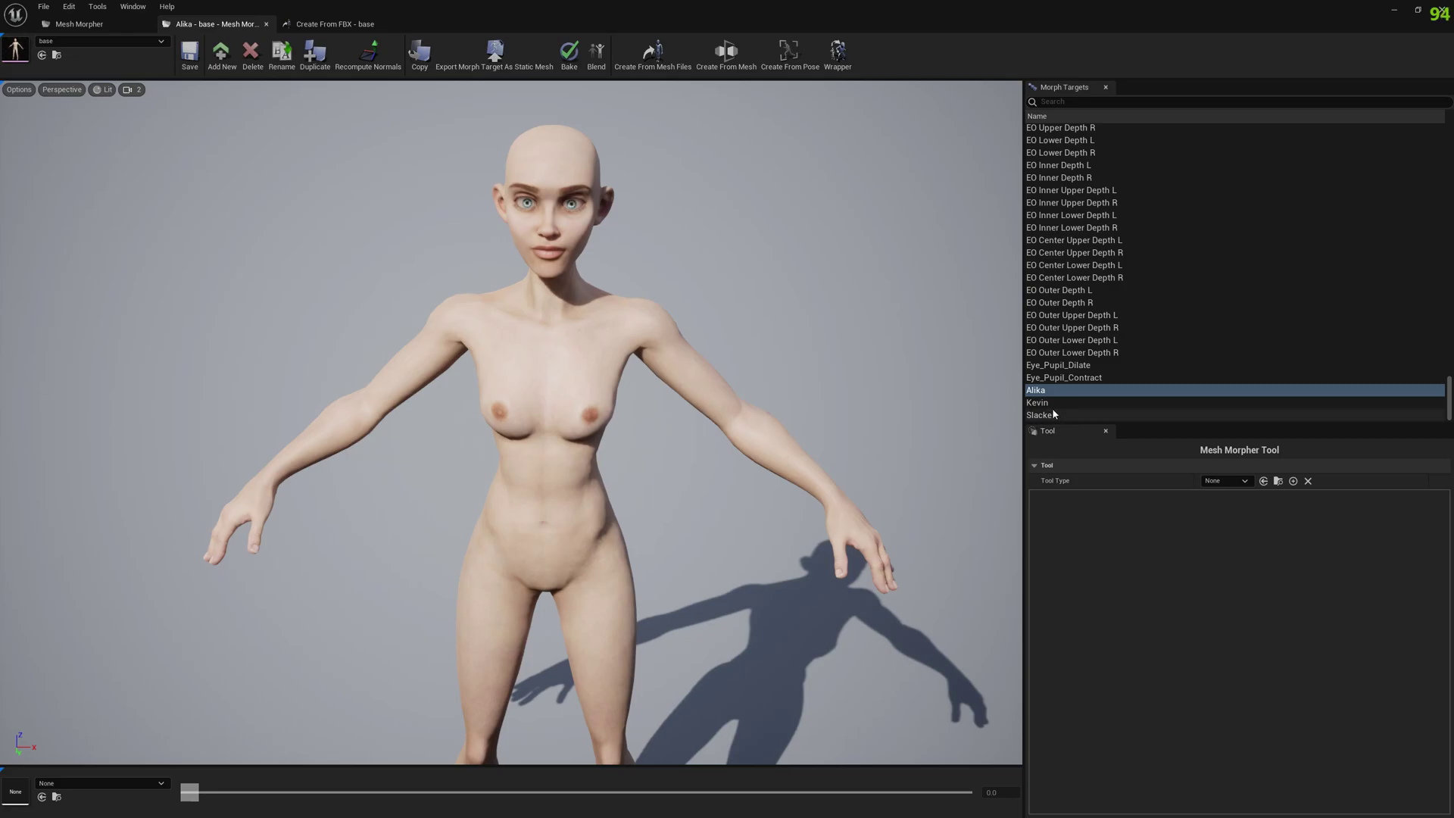
pyautogui.click(1059, 402)
pyautogui.click(1053, 415)
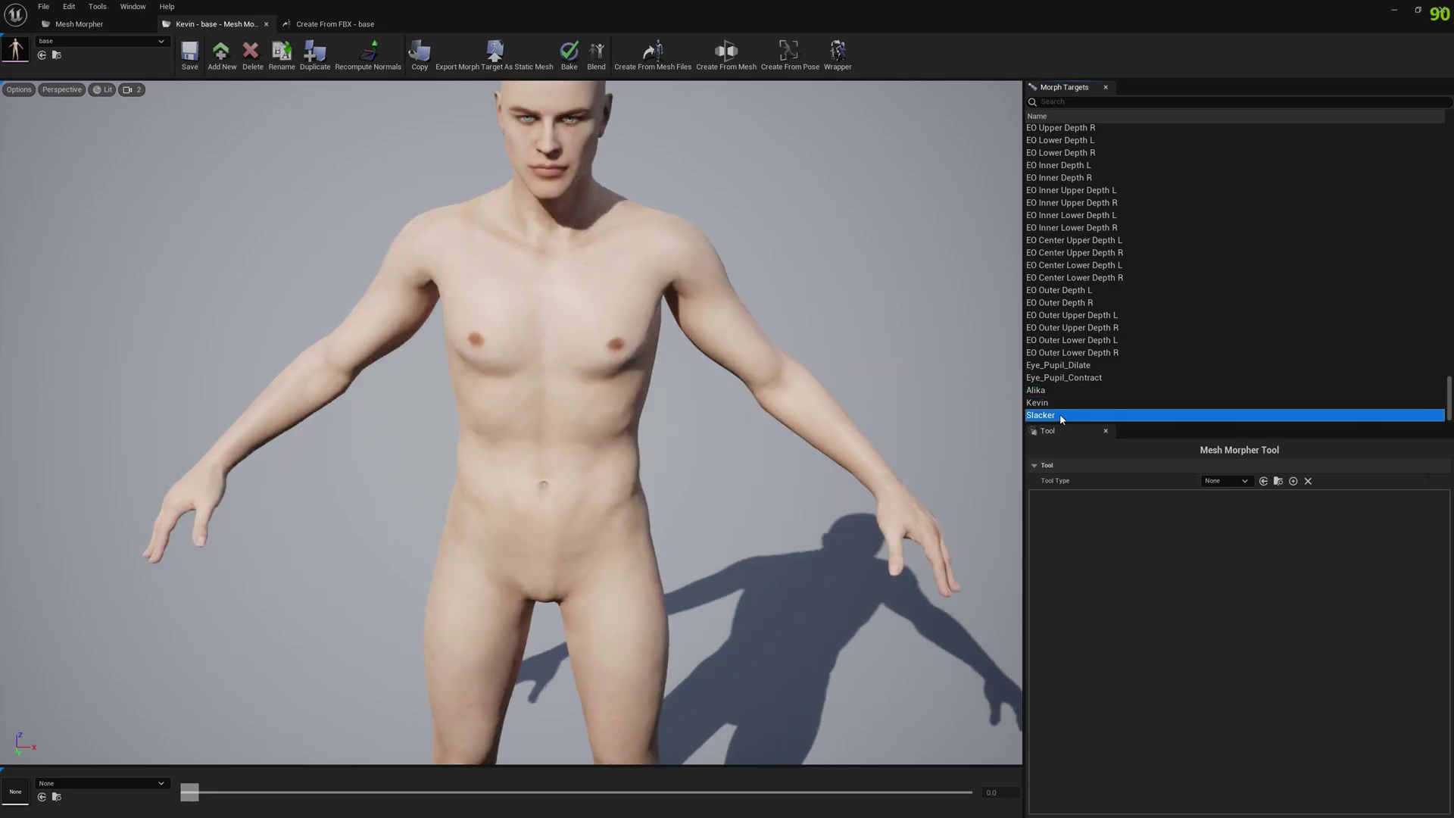
pyautogui.scroll(5, 621, 659)
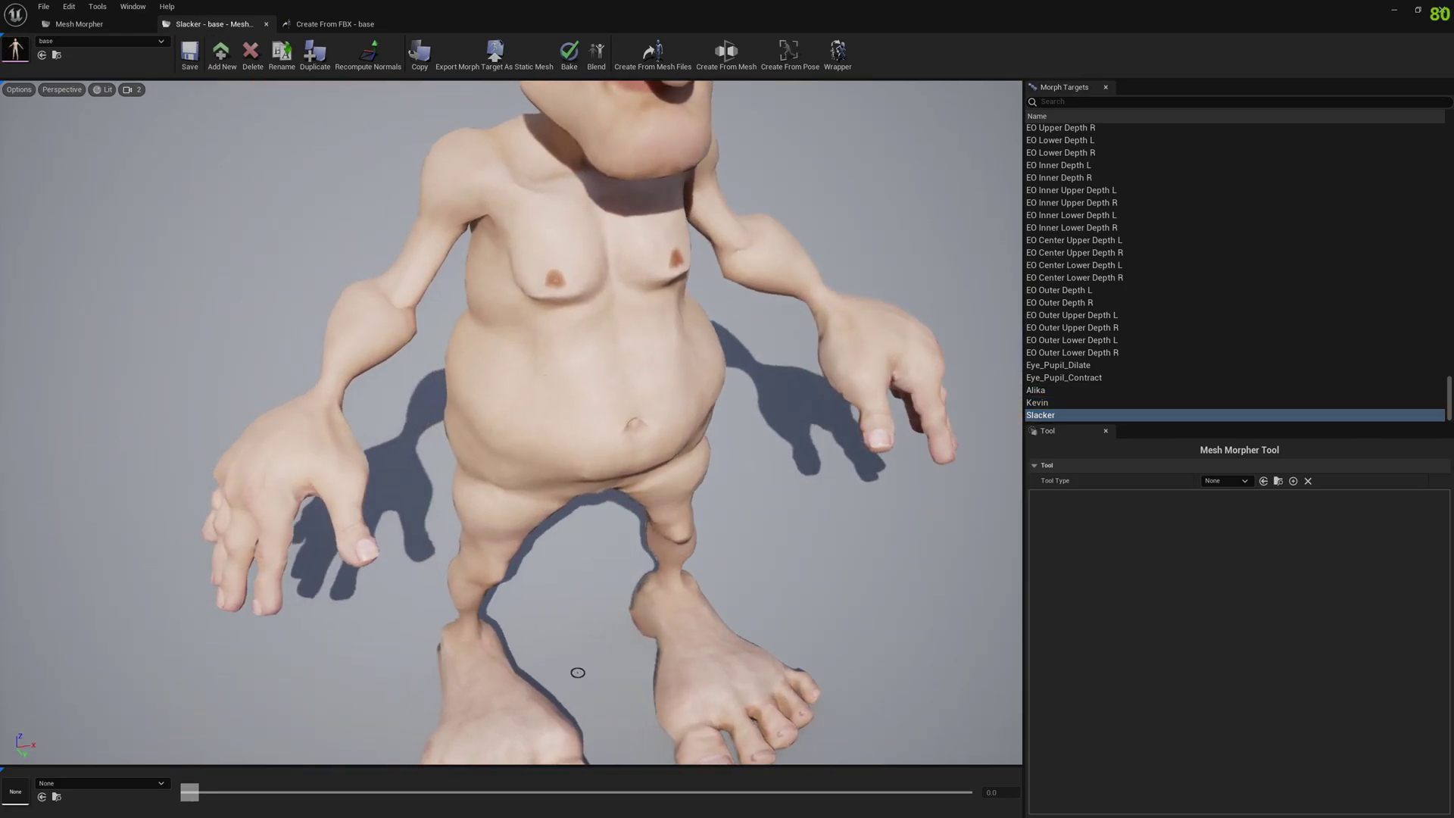
pyautogui.moveTo(578, 672); pyautogui.dragTo(307, 572, button='right')
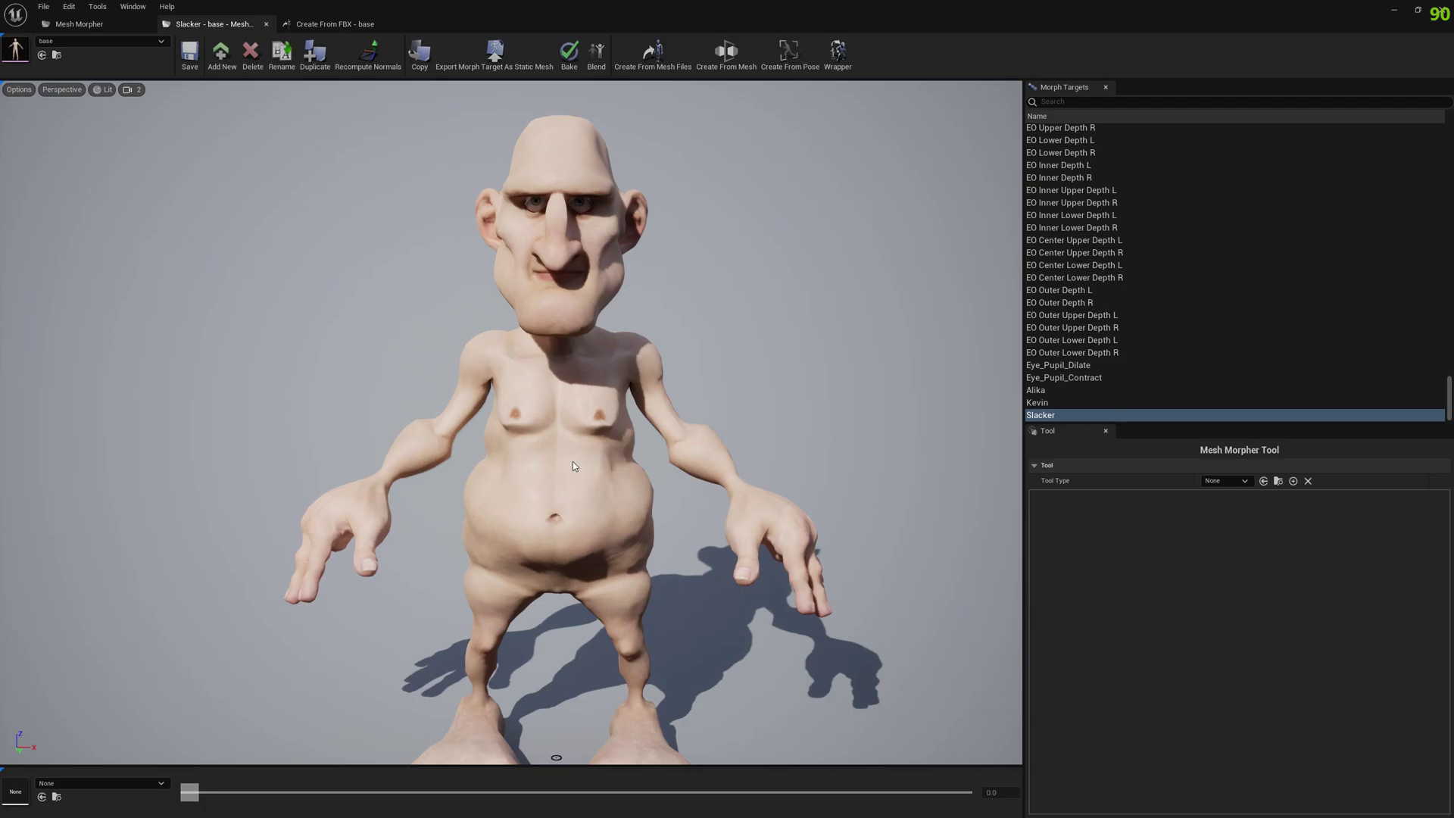
pyautogui.moveTo(573, 466); pyautogui.dragTo(542, 388, button='right')
pyautogui.press('w')
pyautogui.press('w')
pyautogui.press('d')
pyautogui.press('s')
pyautogui.press('s')
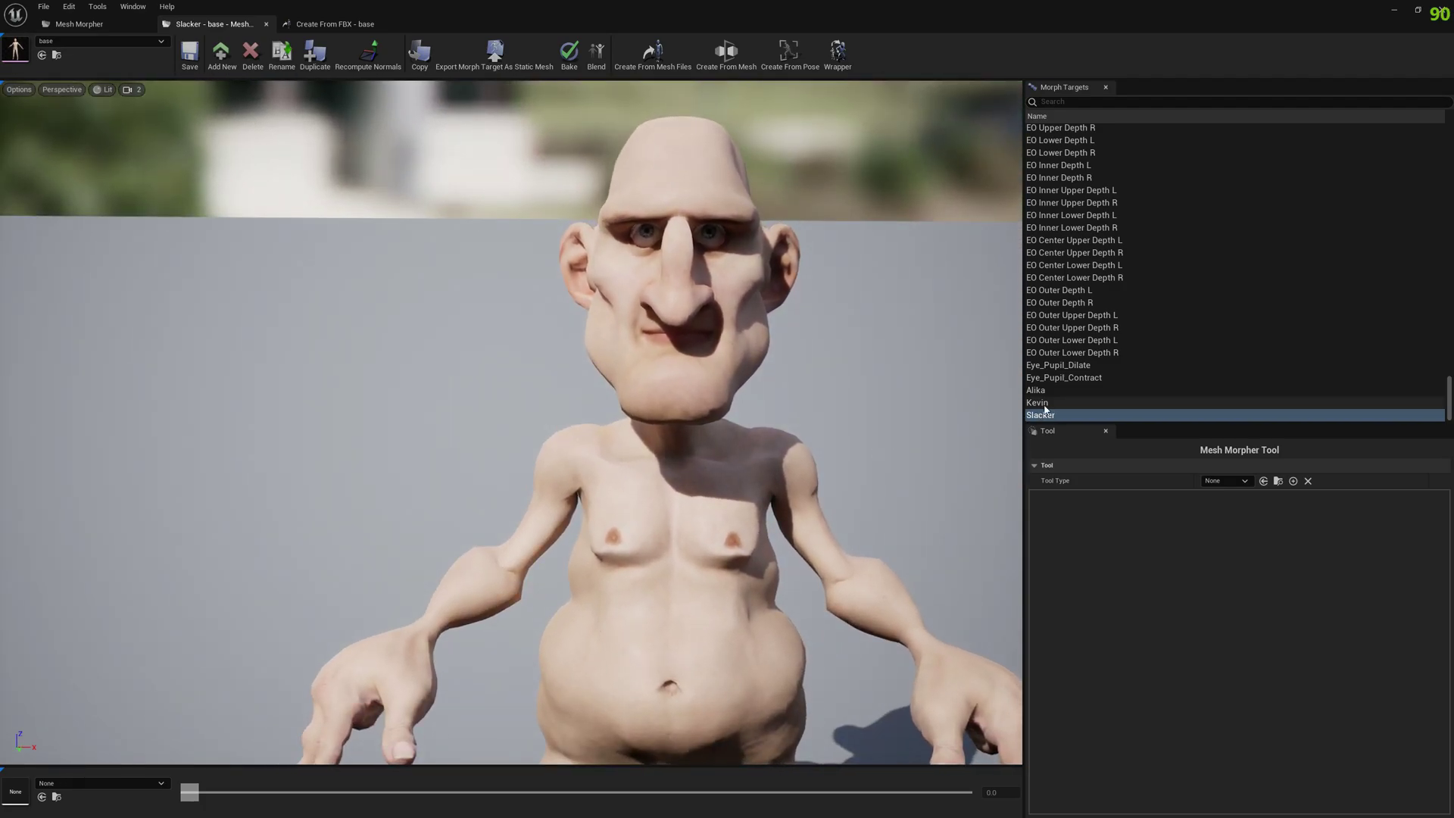
# Start Create From Pose for the base mesh and dock the Morph Targets list as a tall, narrow column beside the viewport
pyautogui.click(793, 68)
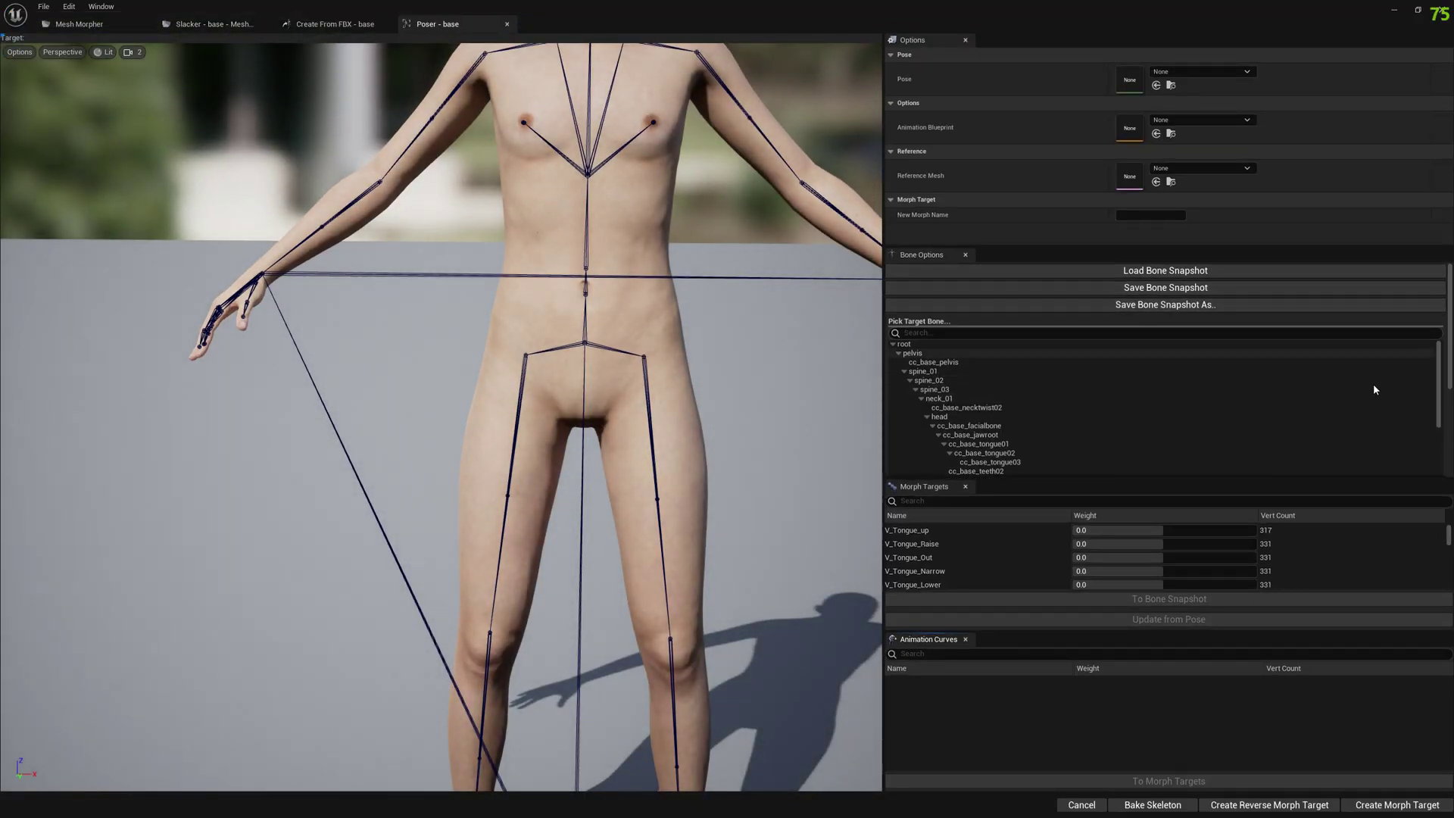
pyautogui.moveTo(1449, 534); pyautogui.dragTo(1449, 577)
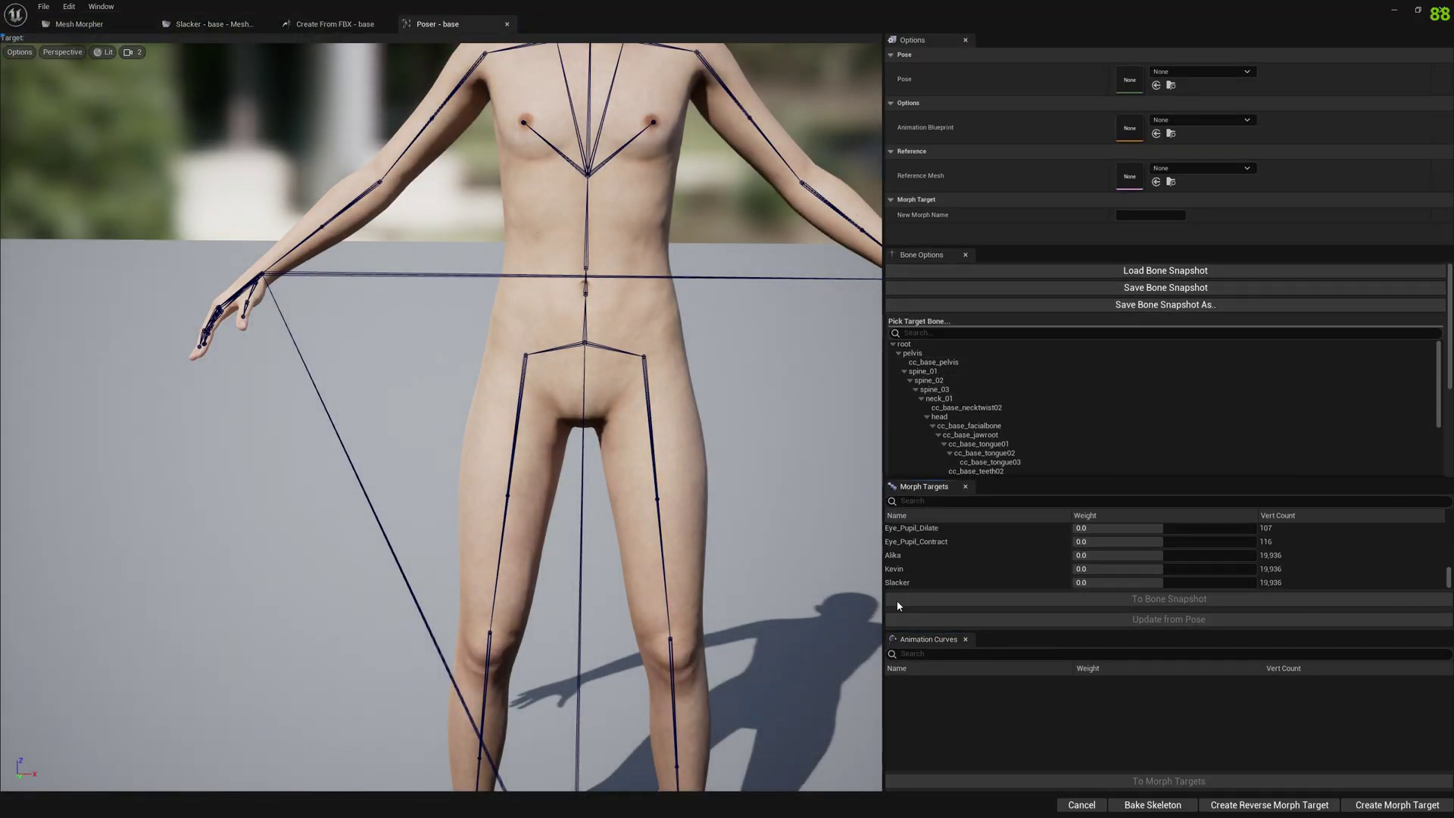
pyautogui.moveTo(765, 465); pyautogui.dragTo(752, 428, button='right')
pyautogui.press('s')
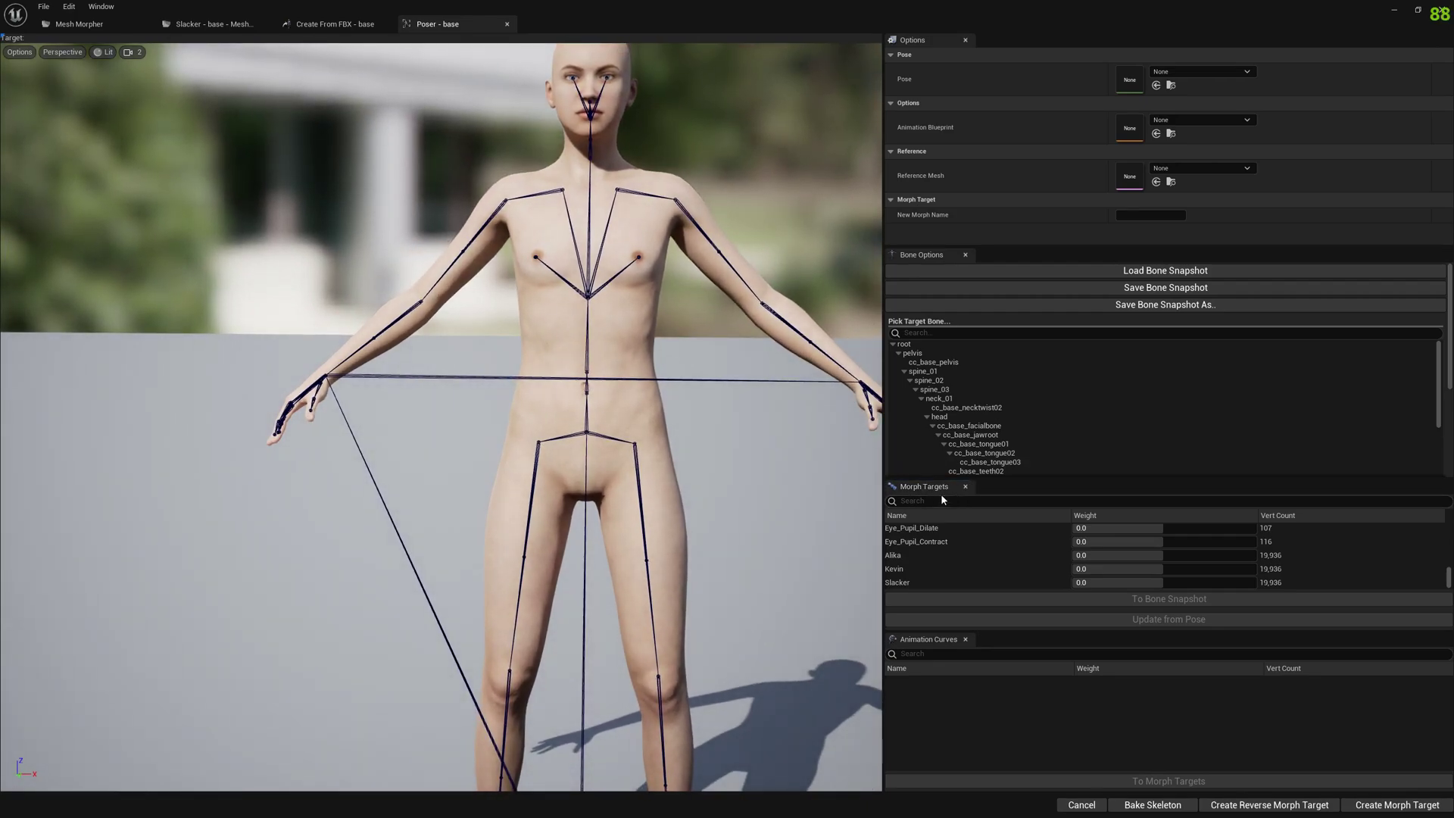
pyautogui.moveTo(929, 491); pyautogui.dragTo(842, 250)
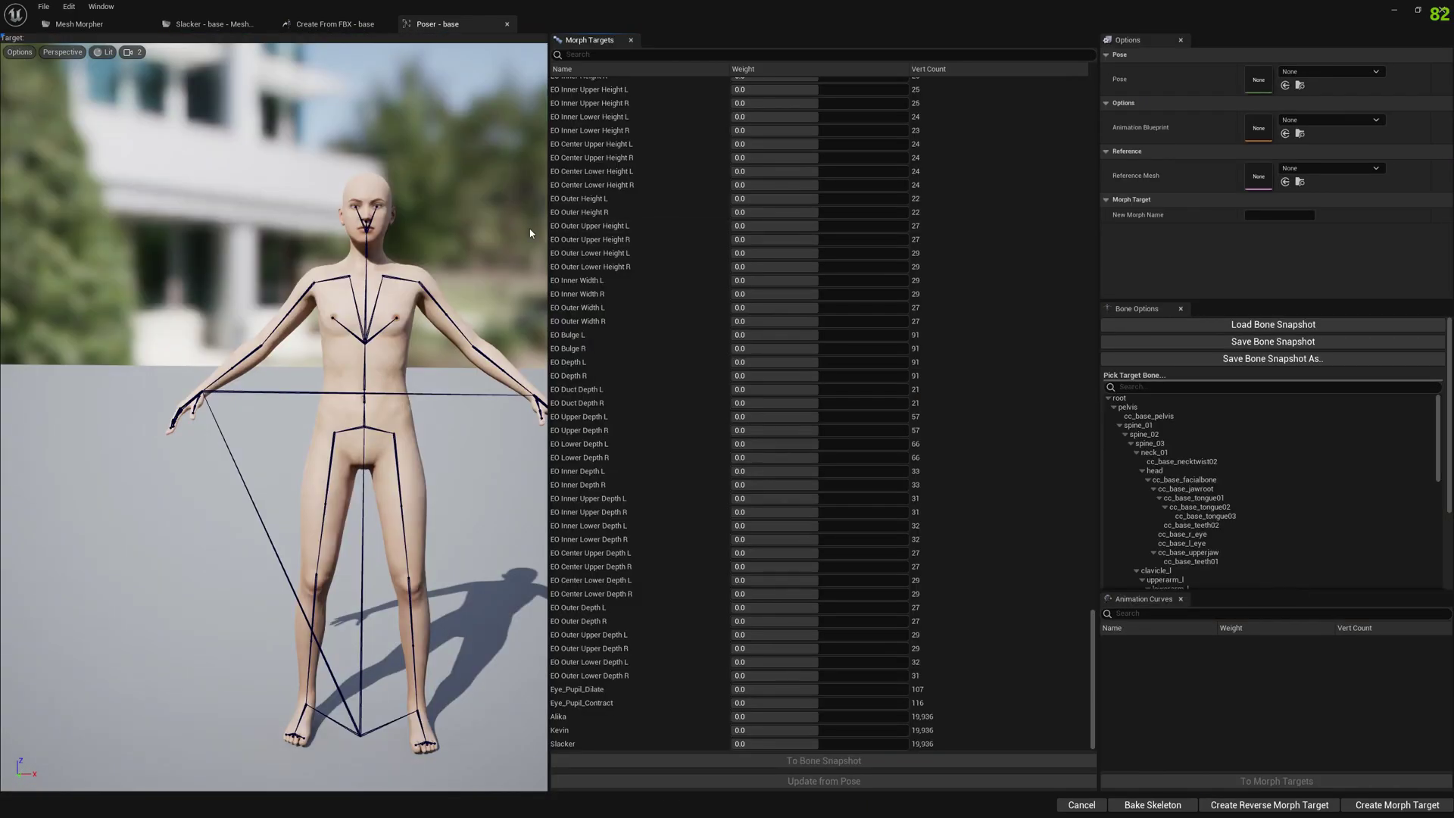
pyautogui.moveTo(550, 225); pyautogui.dragTo(877, 258)
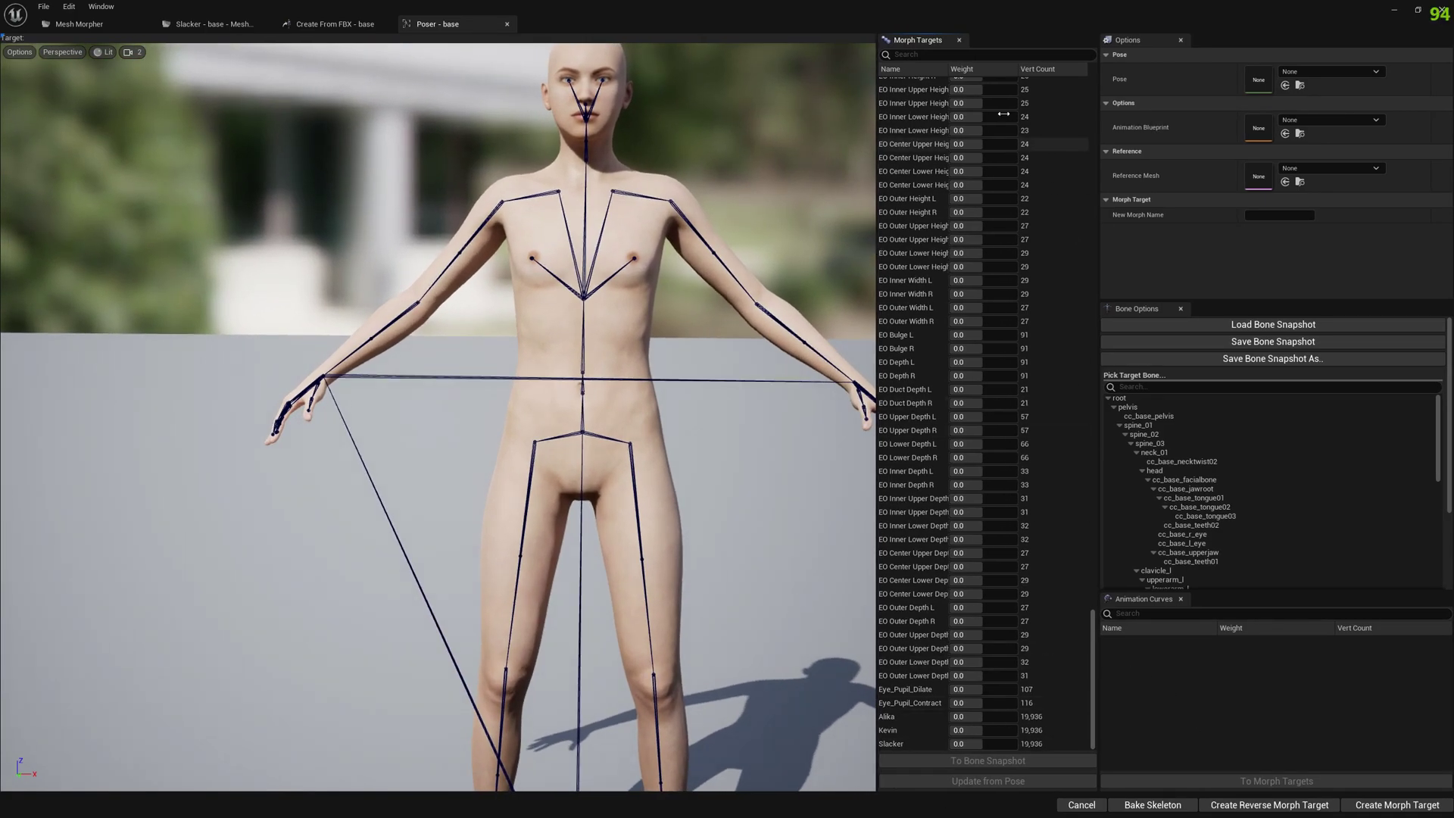
# Generate a bone snapshot from the Slacker morph target and save it as BoneSnapshot_Slacker in the BoneSnapshots folder
pyautogui.click(903, 744)
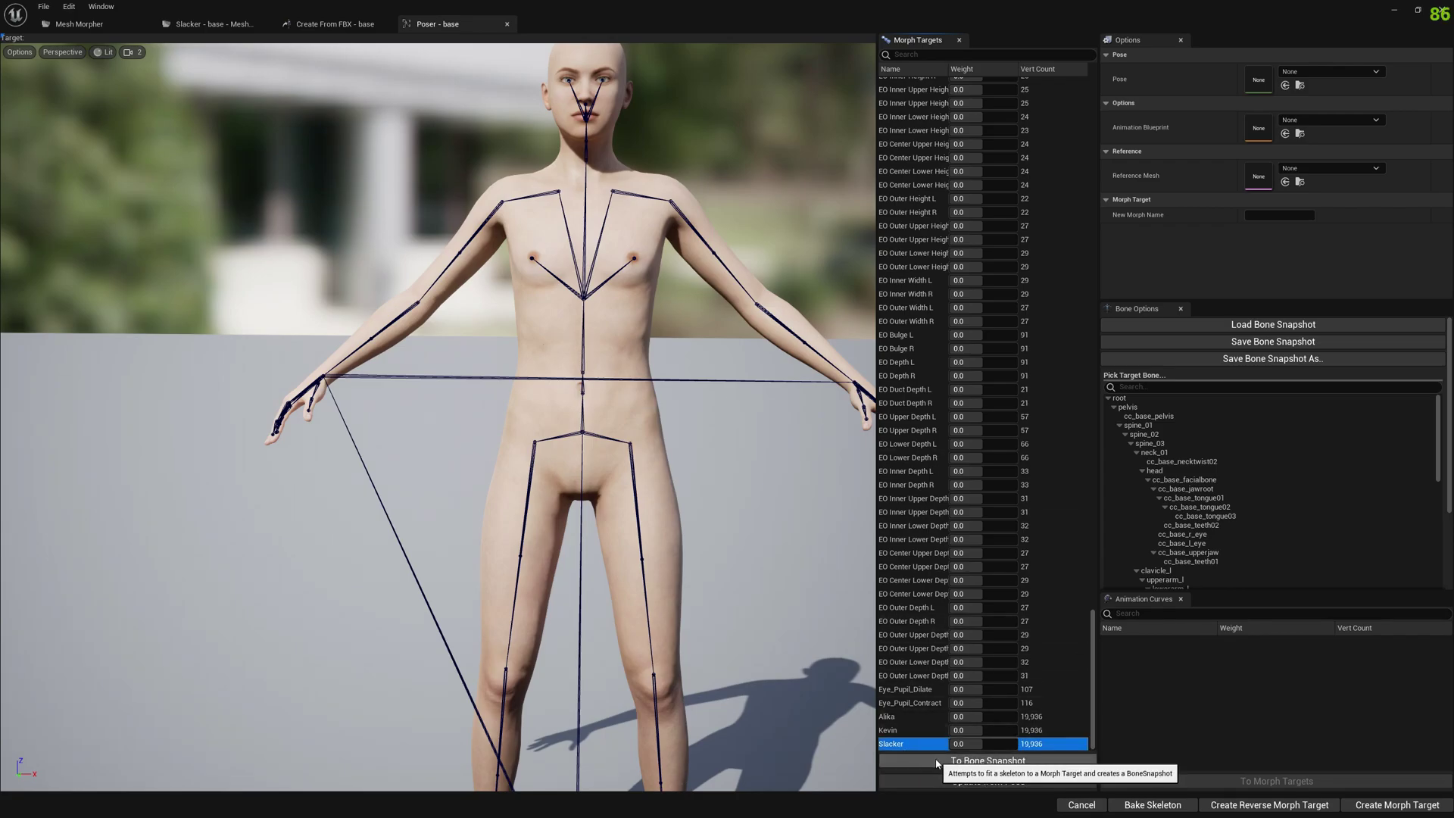
pyautogui.click(937, 762)
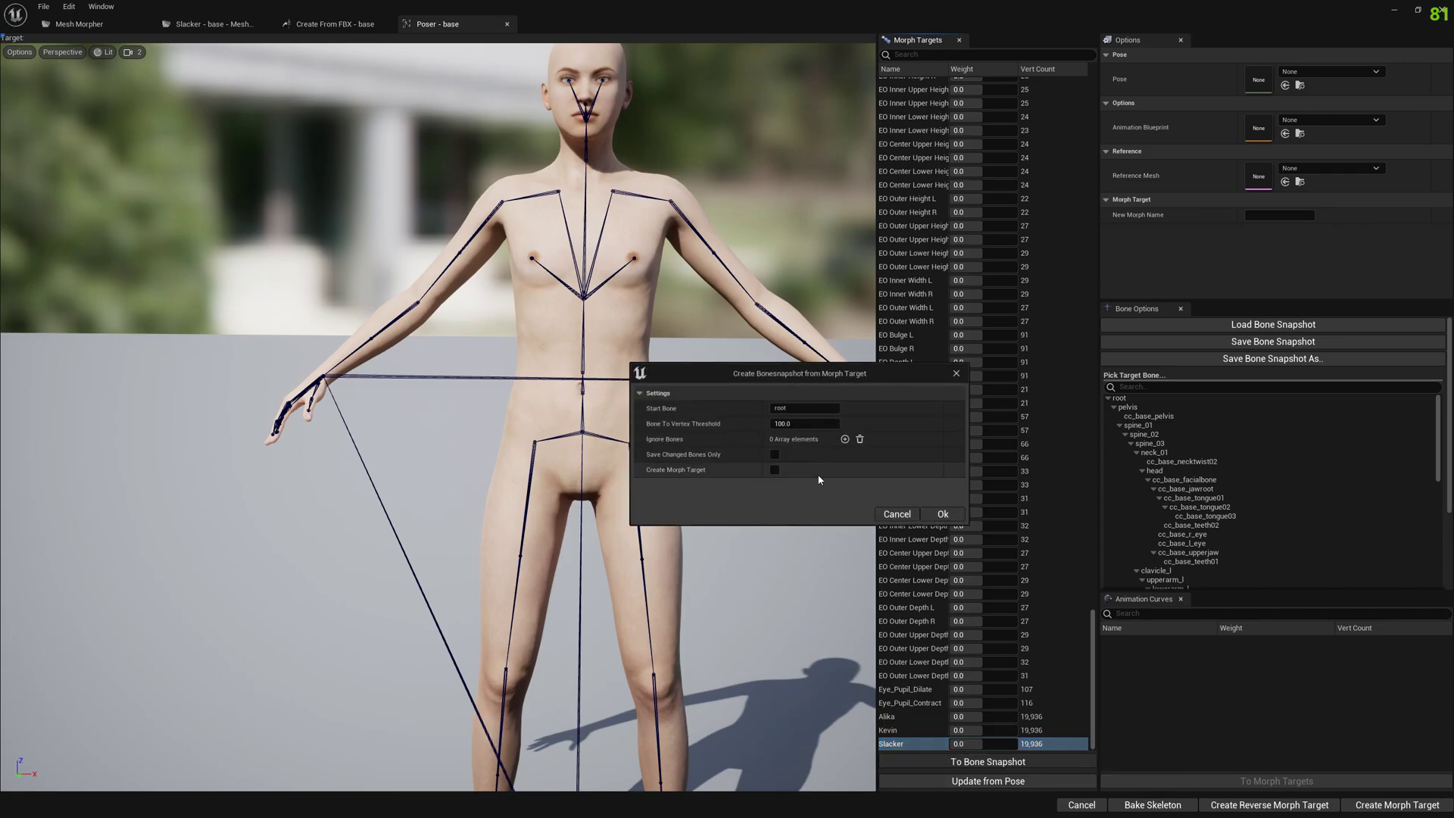
pyautogui.click(941, 515)
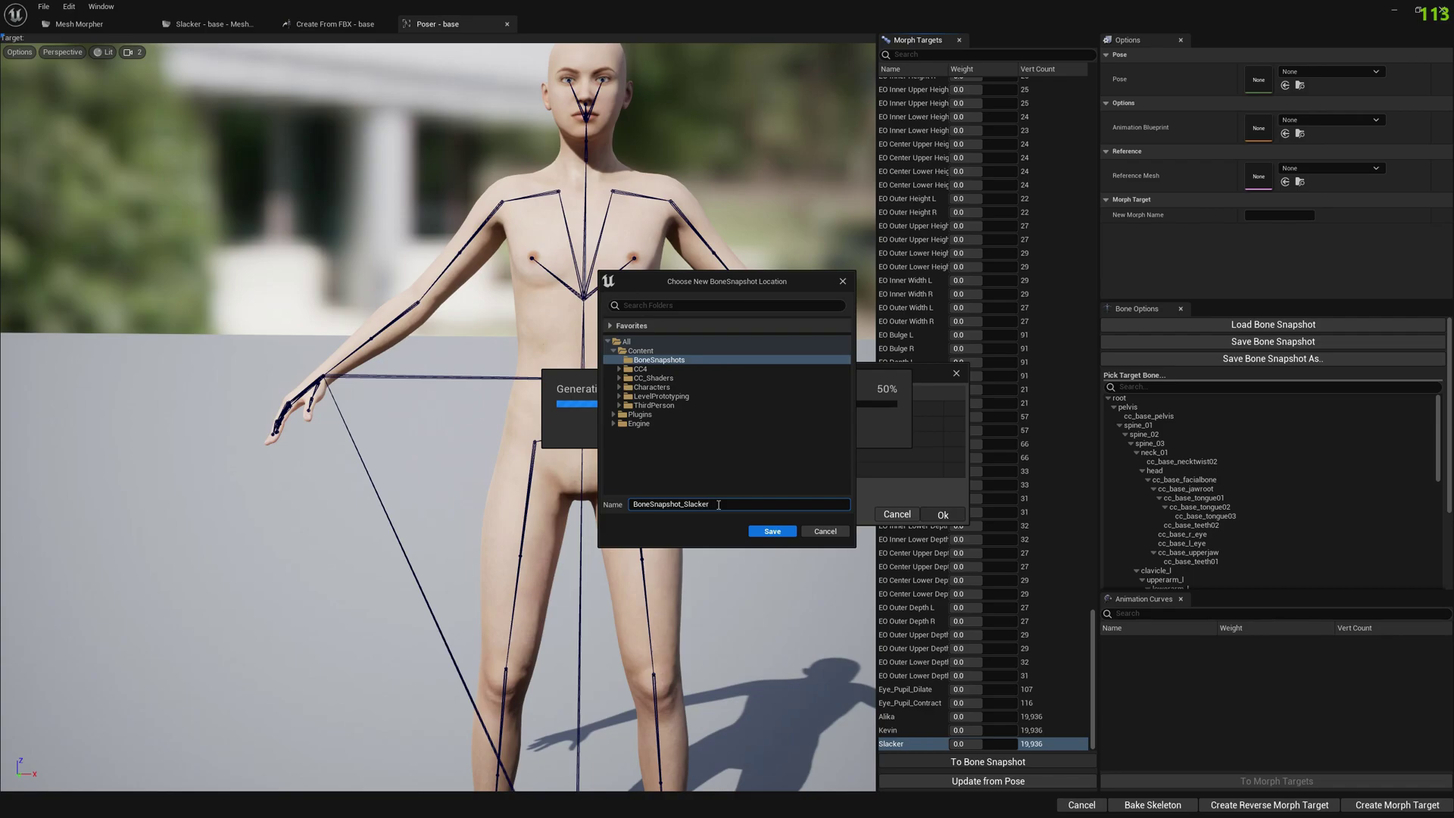
pyautogui.click(778, 538)
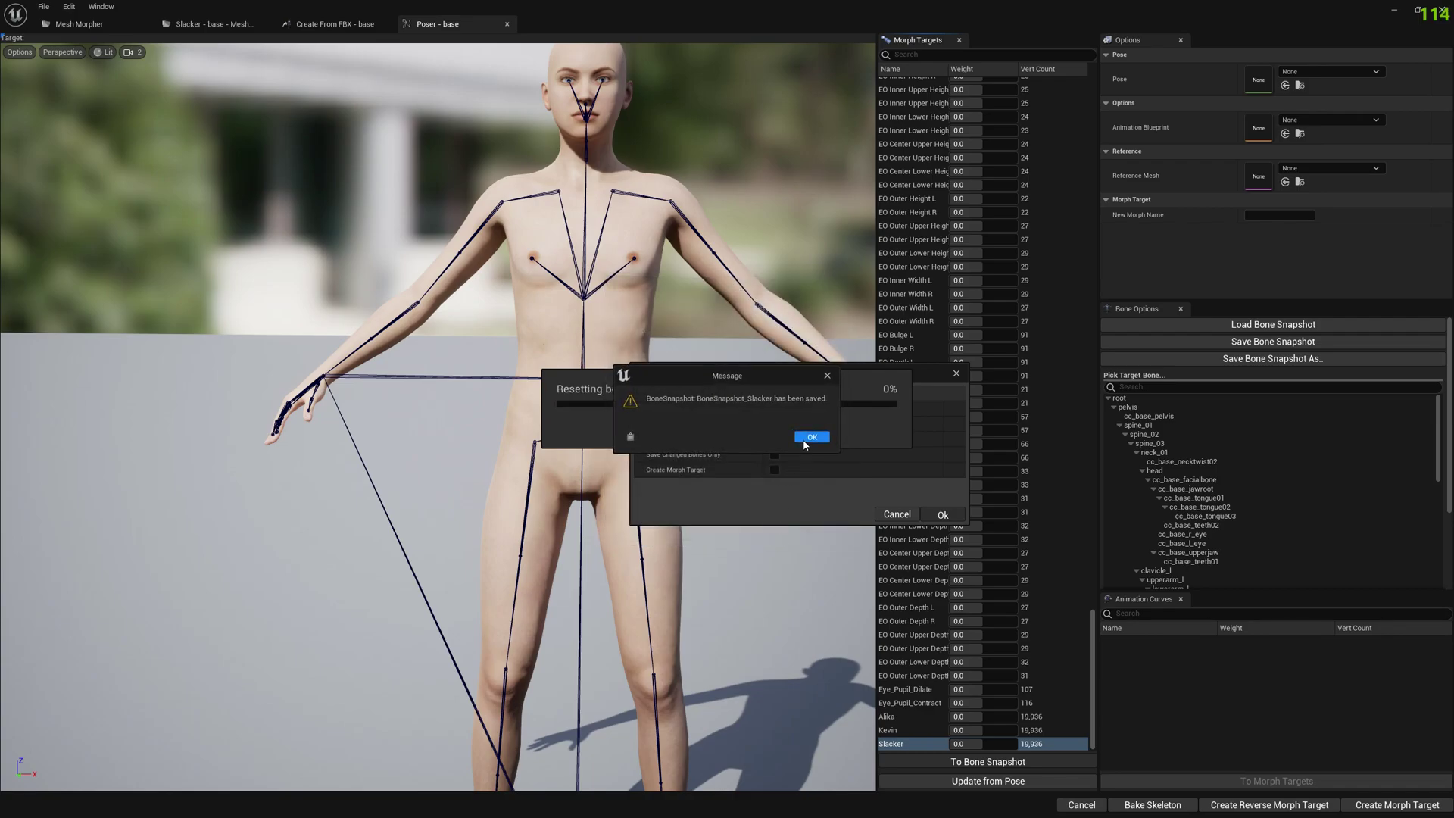
pyautogui.click(823, 437)
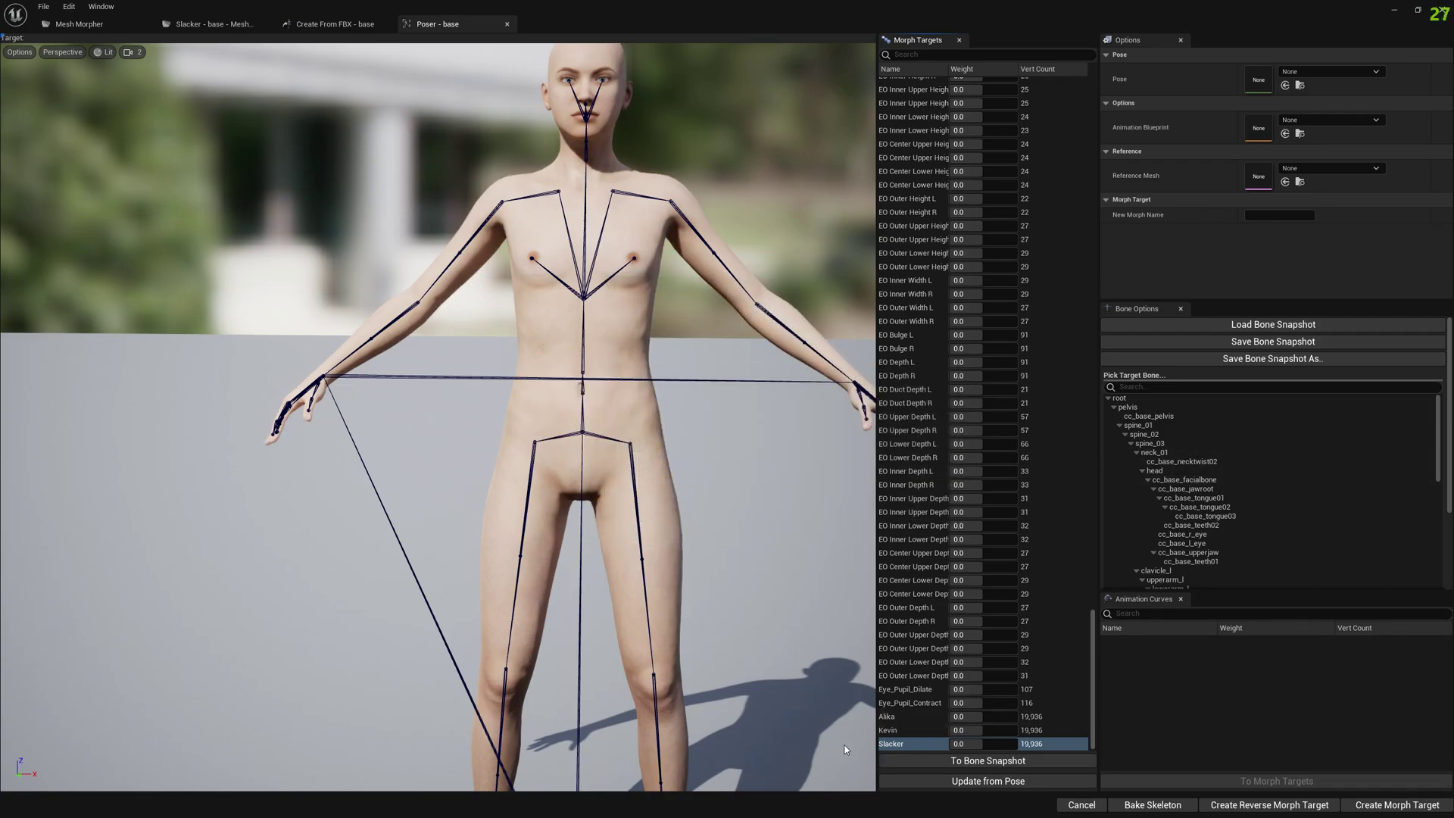
# Load BoneSnapshot_Slacker onto the skeleton and update the Slacker morph target from that pose
pyautogui.click(1211, 324)
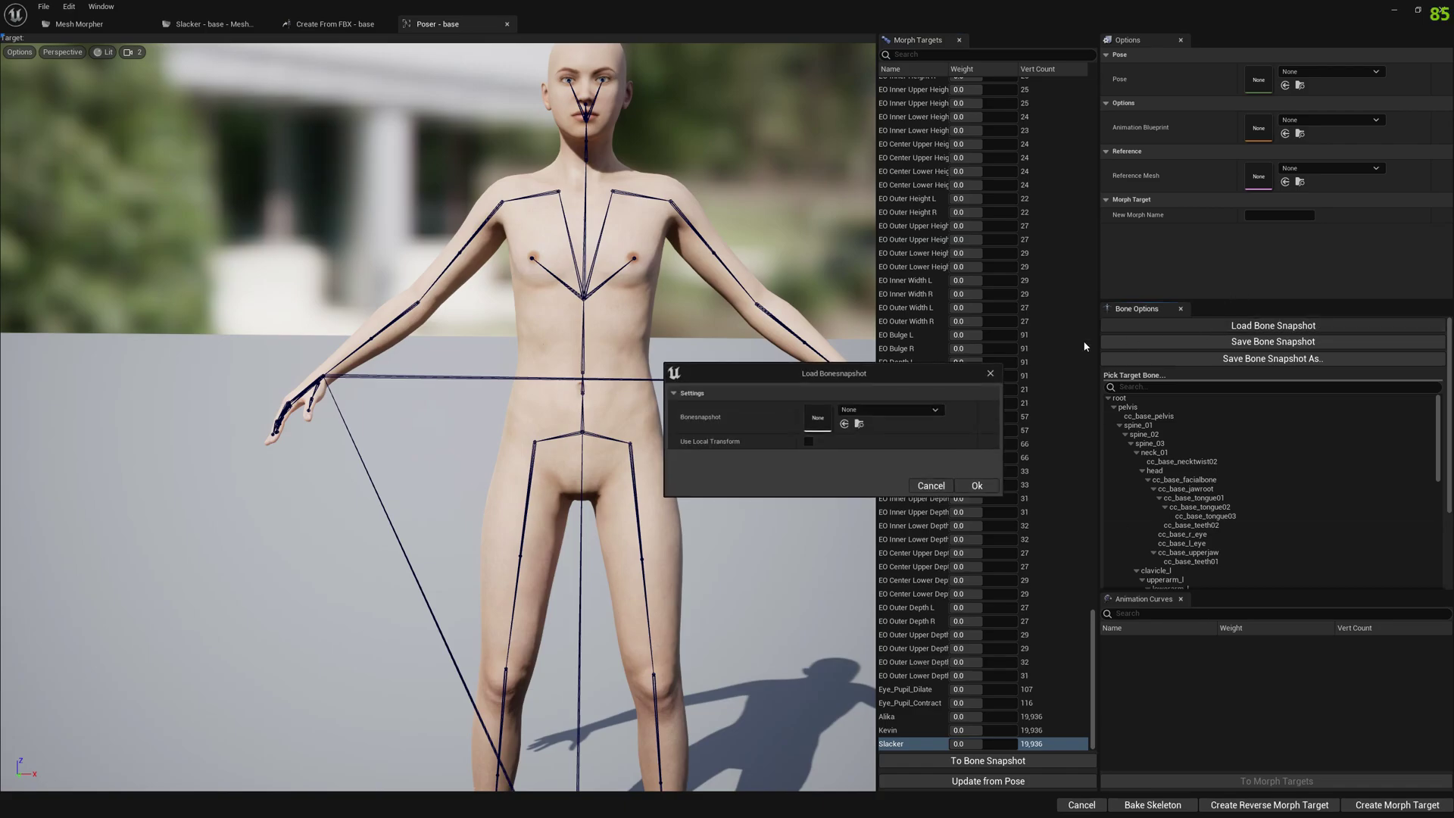
pyautogui.click(899, 411)
pyautogui.click(937, 534)
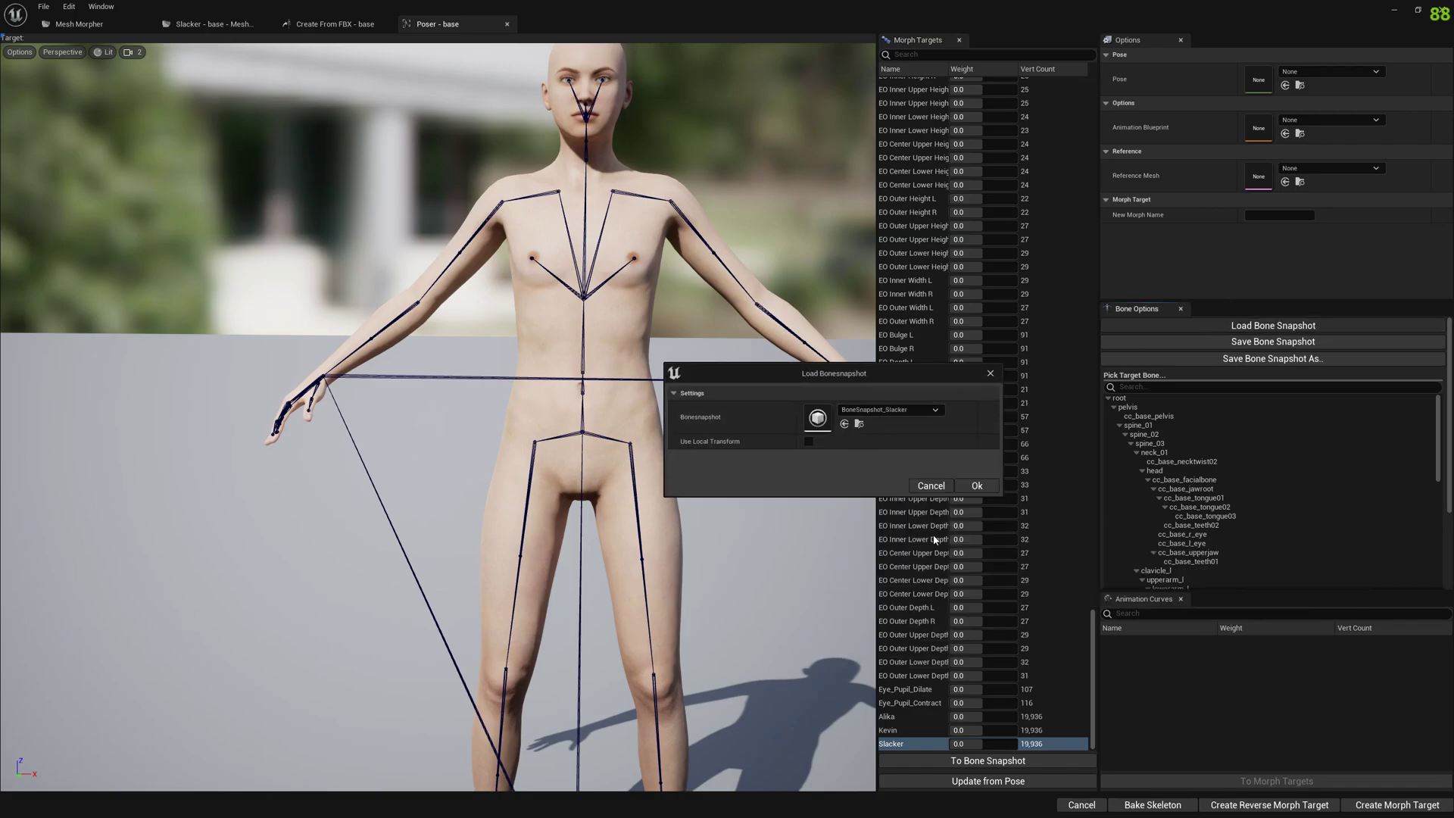
pyautogui.click(979, 489)
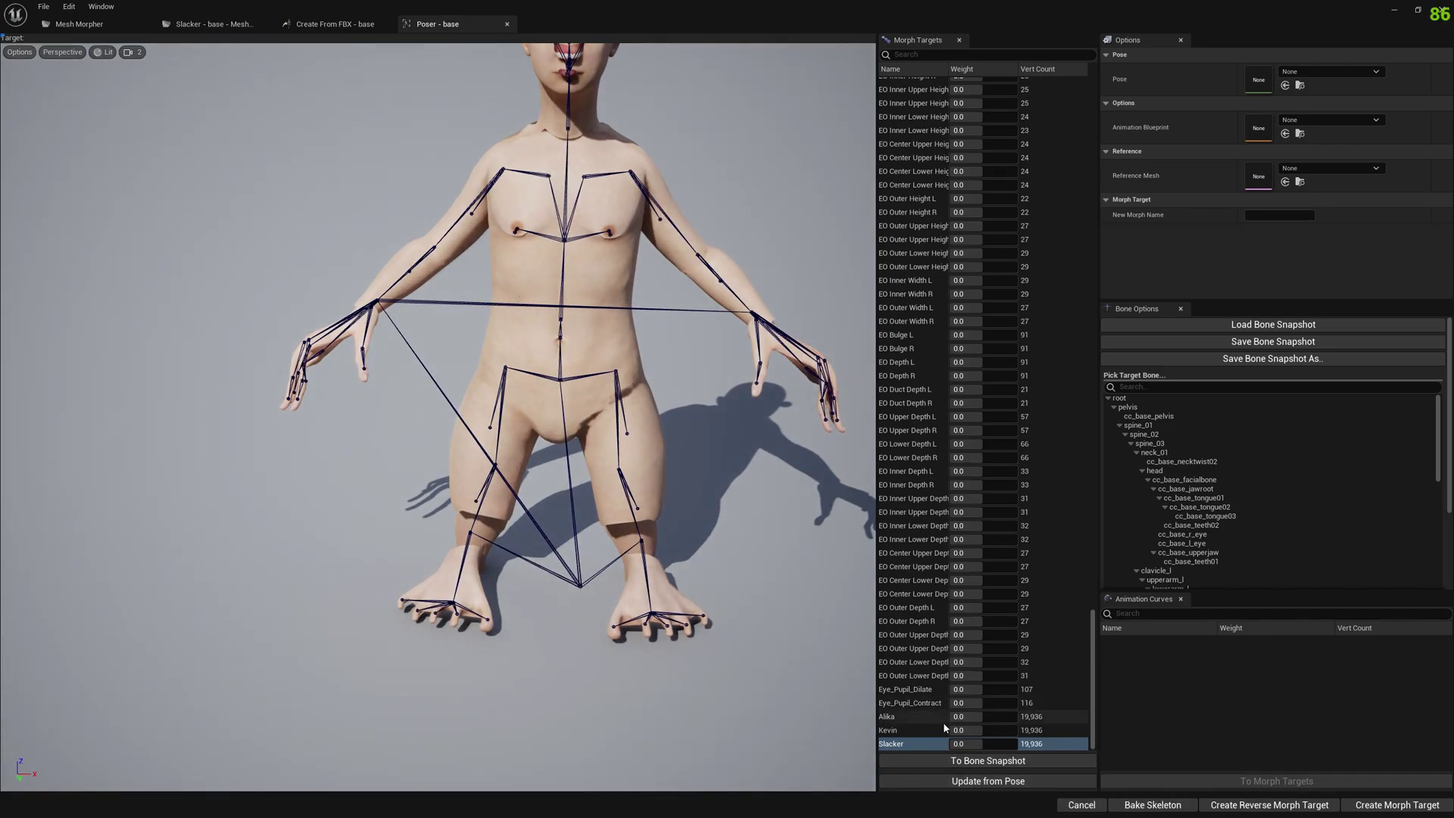
pyautogui.click(965, 778)
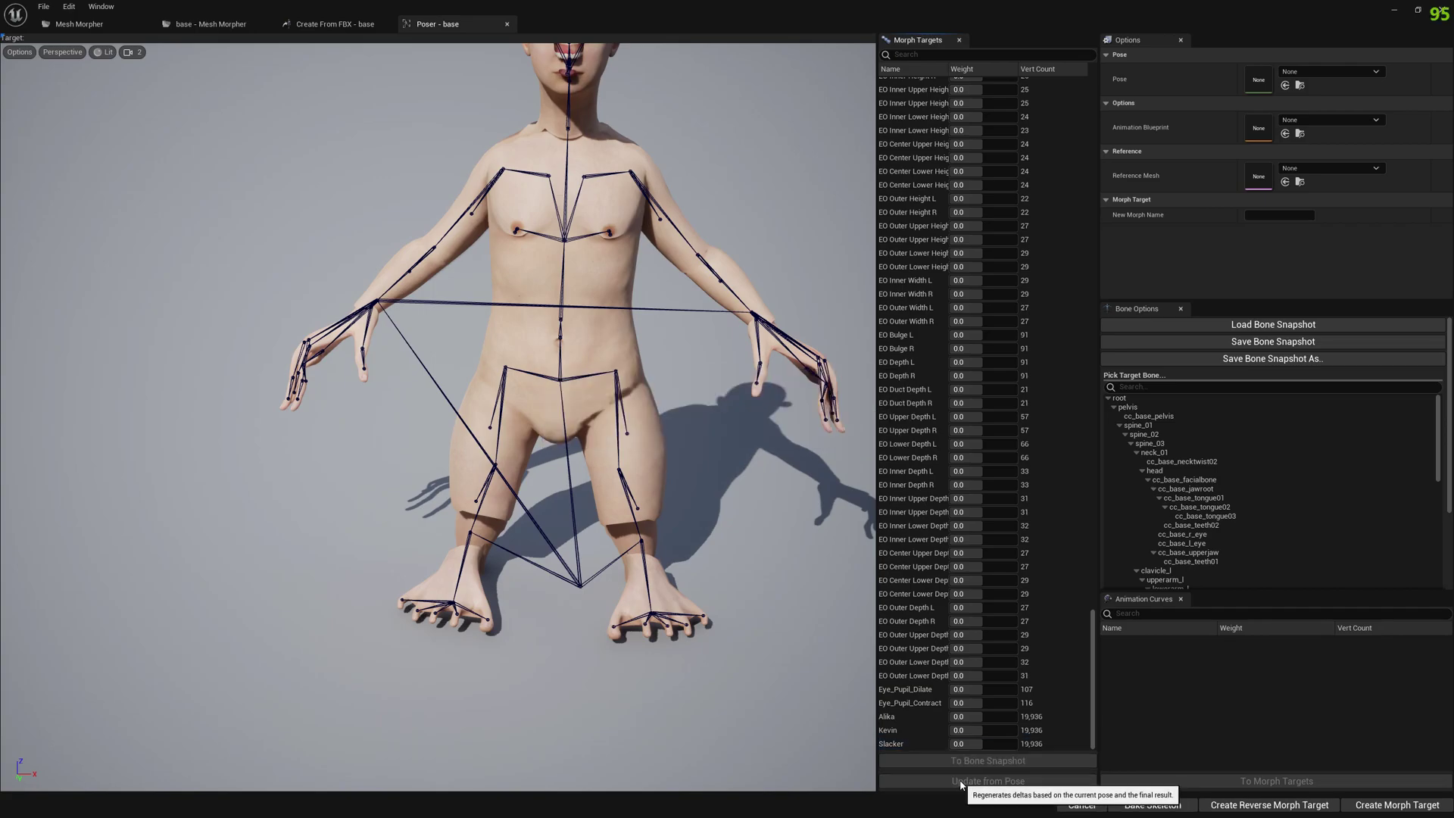
# Preview the Slacker morph target at weight 1.0 and inspect from several angles how the fitted skeleton matches the body
pyautogui.moveTo(576, 394); pyautogui.dragTo(538, 337, button='middle')
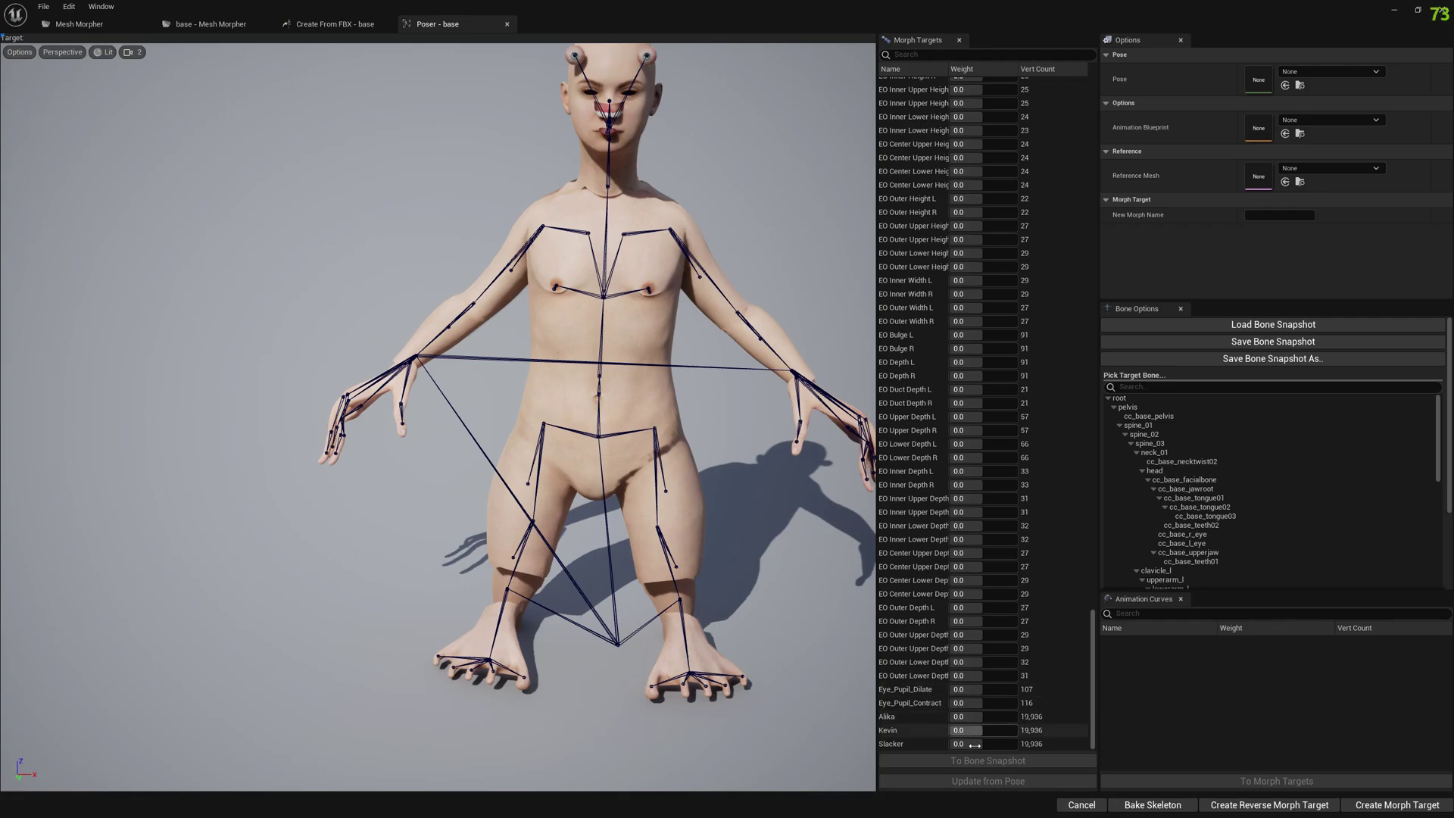
pyautogui.moveTo(978, 744); pyautogui.dragTo(1015, 744)
pyautogui.moveTo(617, 543); pyautogui.dragTo(632, 447, button='middle')
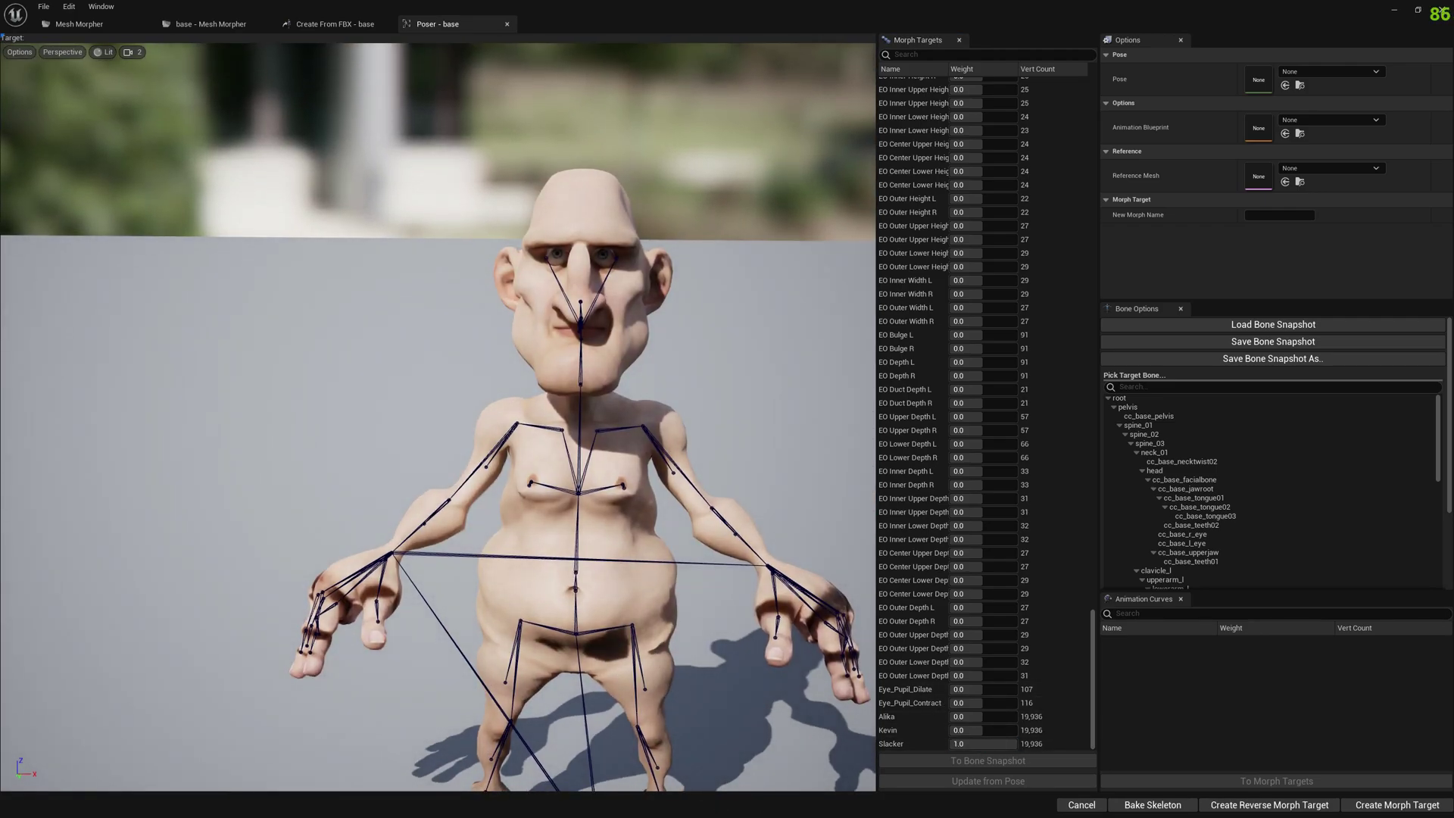
pyautogui.moveTo(738, 606); pyautogui.dragTo(737, 648, button='right')
pyautogui.moveTo(490, 414); pyautogui.dragTo(693, 402, button='right')
pyautogui.moveTo(363, 409); pyautogui.dragTo(515, 423, button='right')
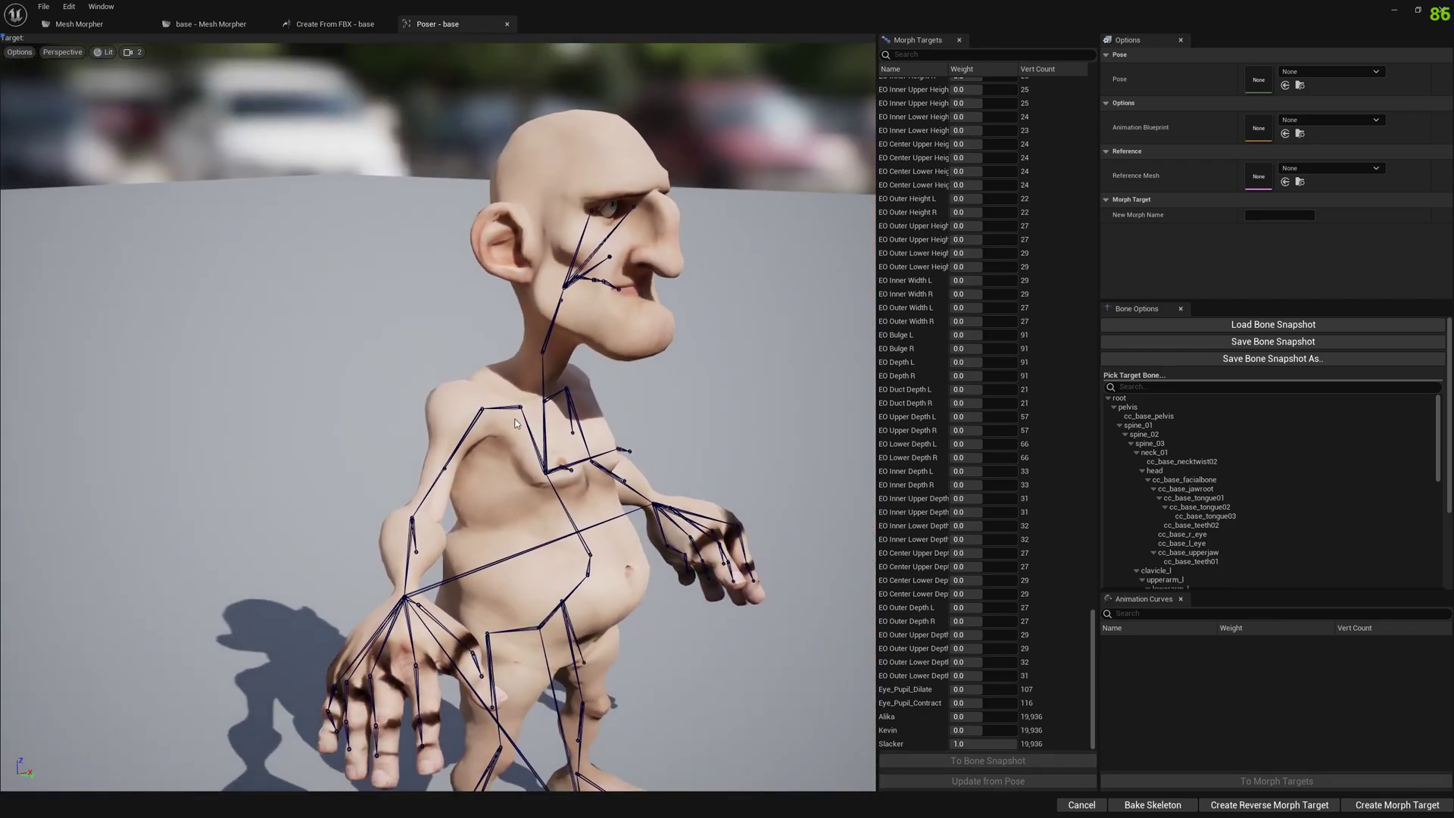
pyautogui.moveTo(590, 486); pyautogui.dragTo(666, 515, button='right')
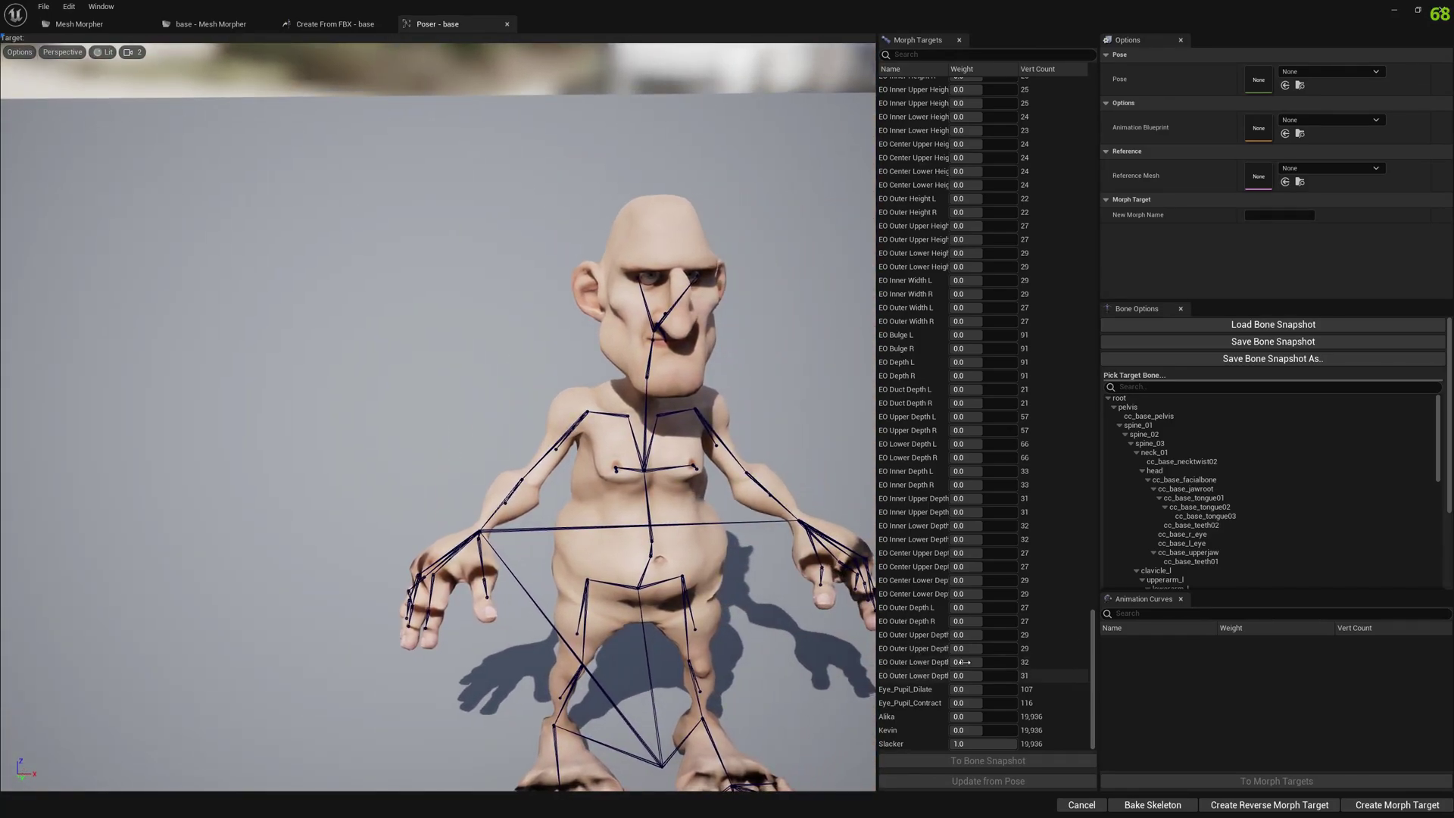
pyautogui.click(1273, 324)
pyautogui.click(890, 410)
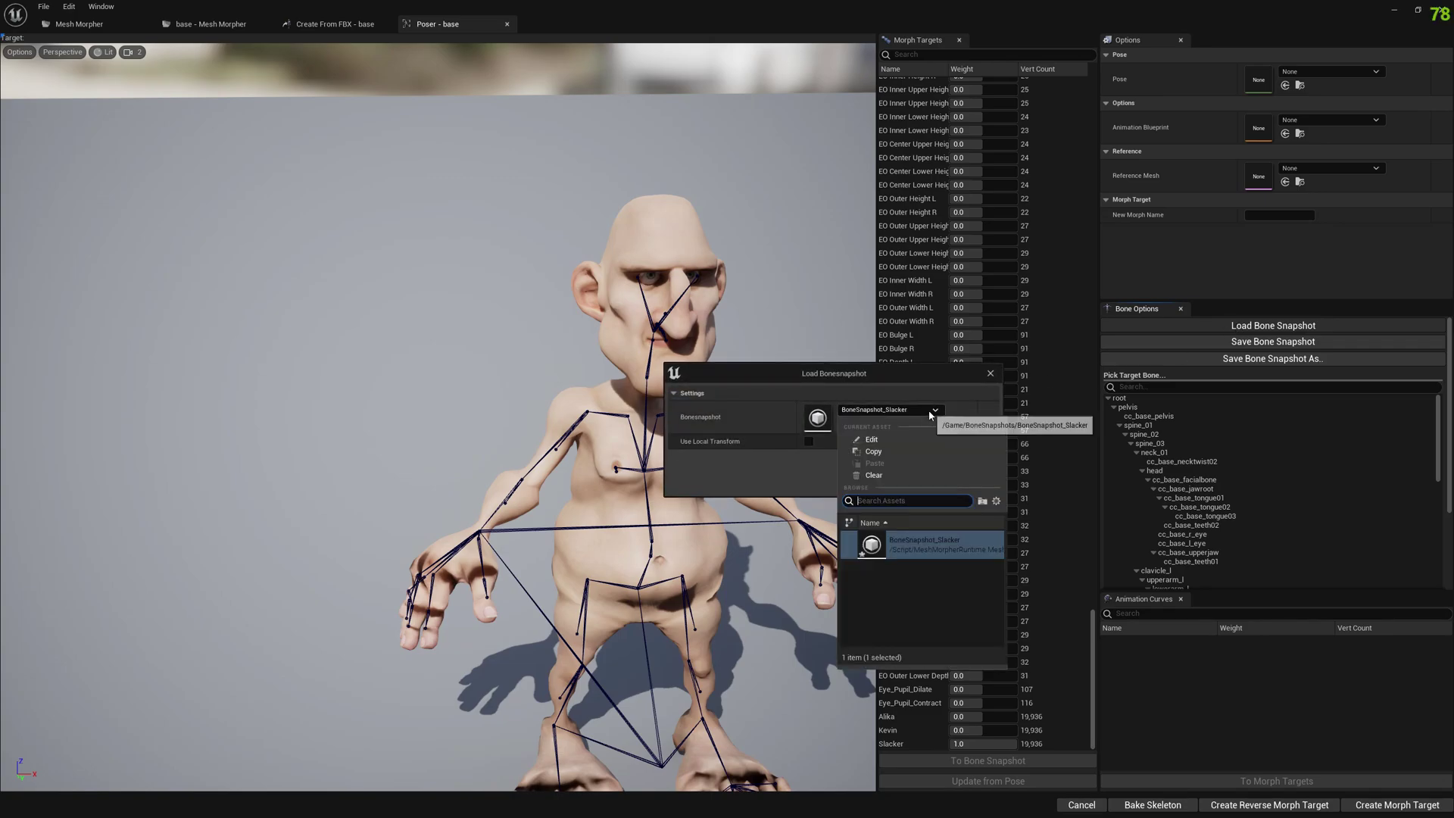
pyautogui.click(879, 377)
pyautogui.click(990, 373)
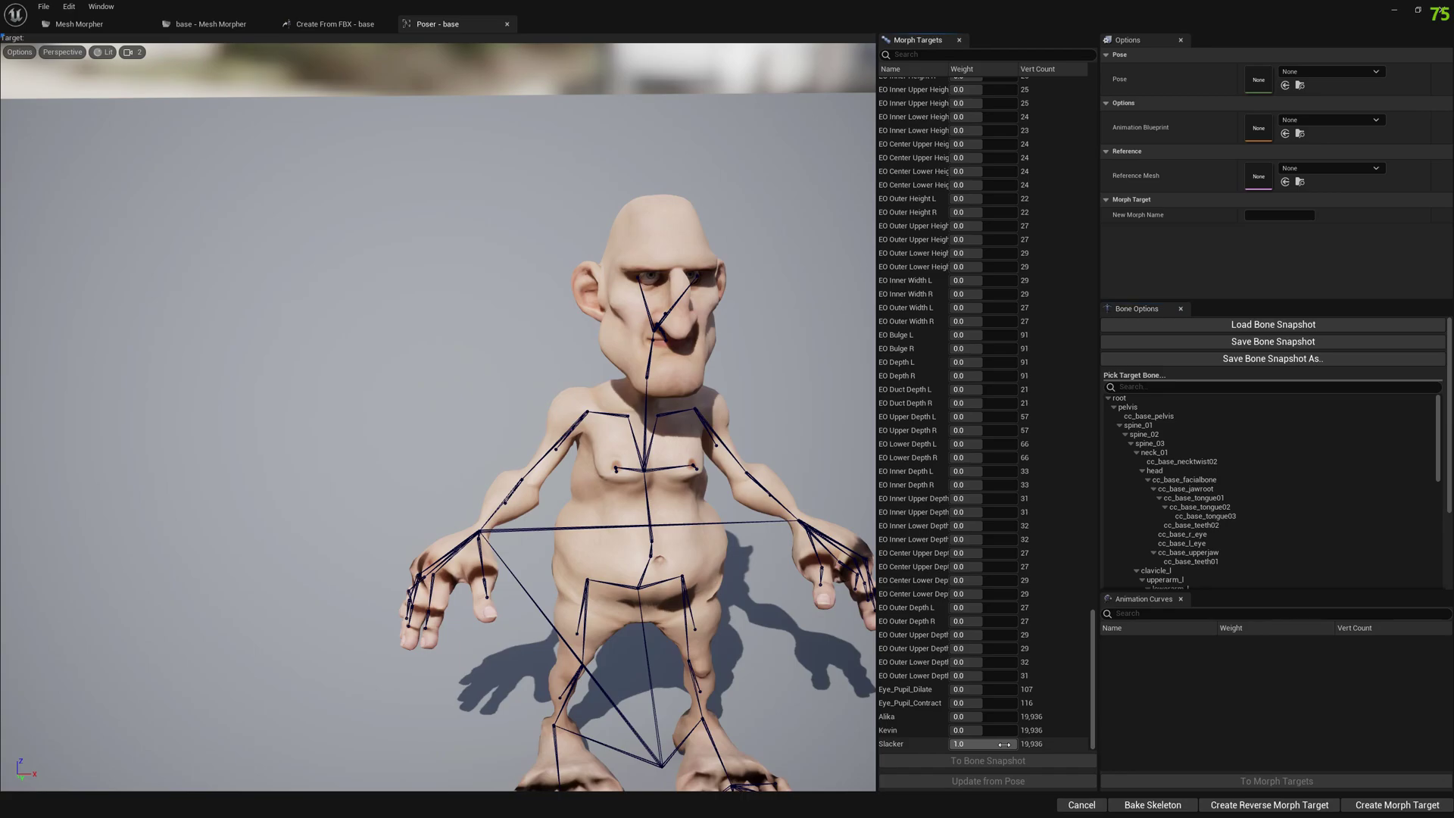
# Set the Slacker morph target's weight to 0
pyautogui.write('0')
pyautogui.press('Return')
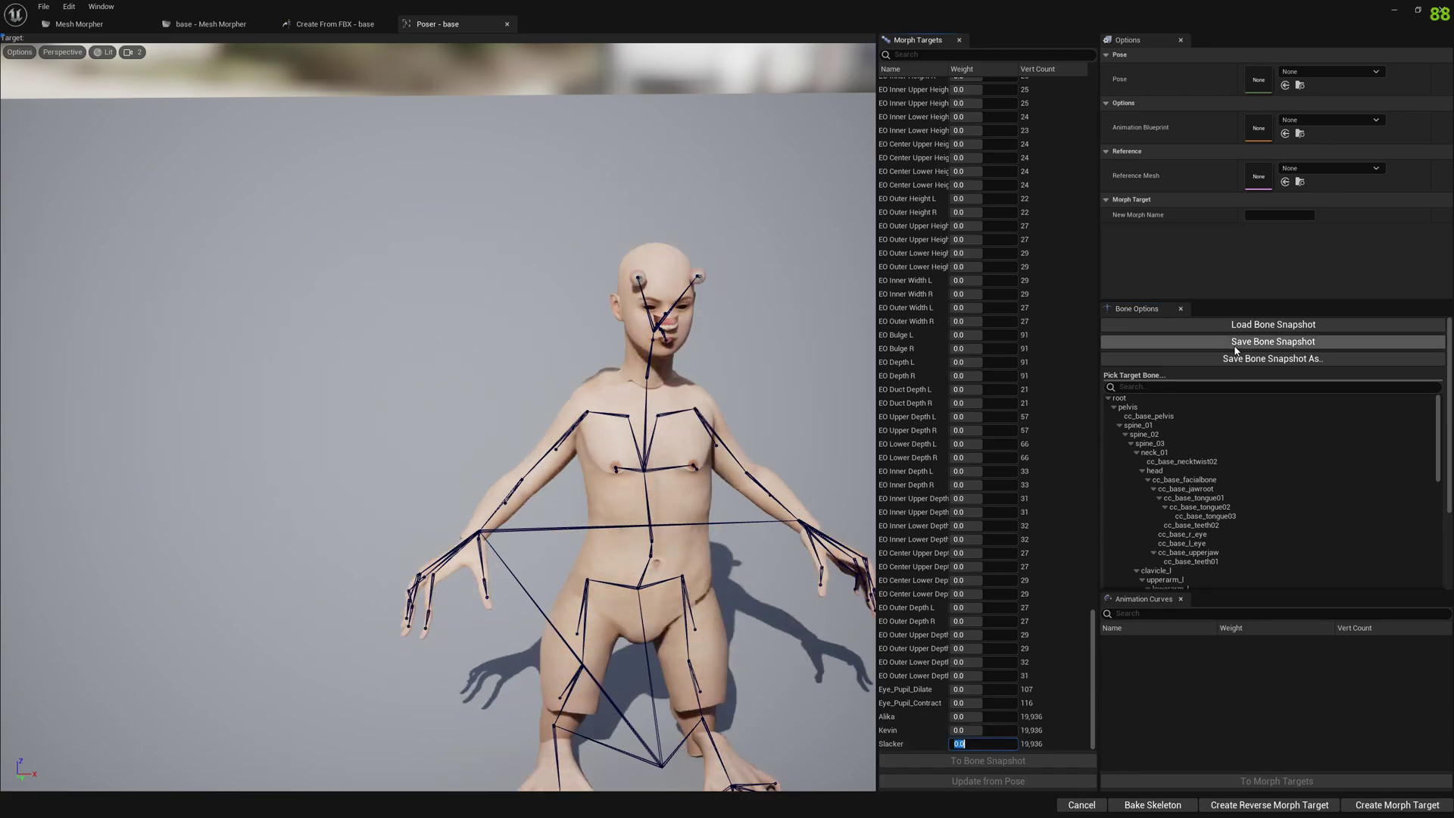
# Clear the bone snapshot selection and load the empty snapshot to restore the base skeleton pose
pyautogui.click(1273, 324)
pyautogui.click(889, 410)
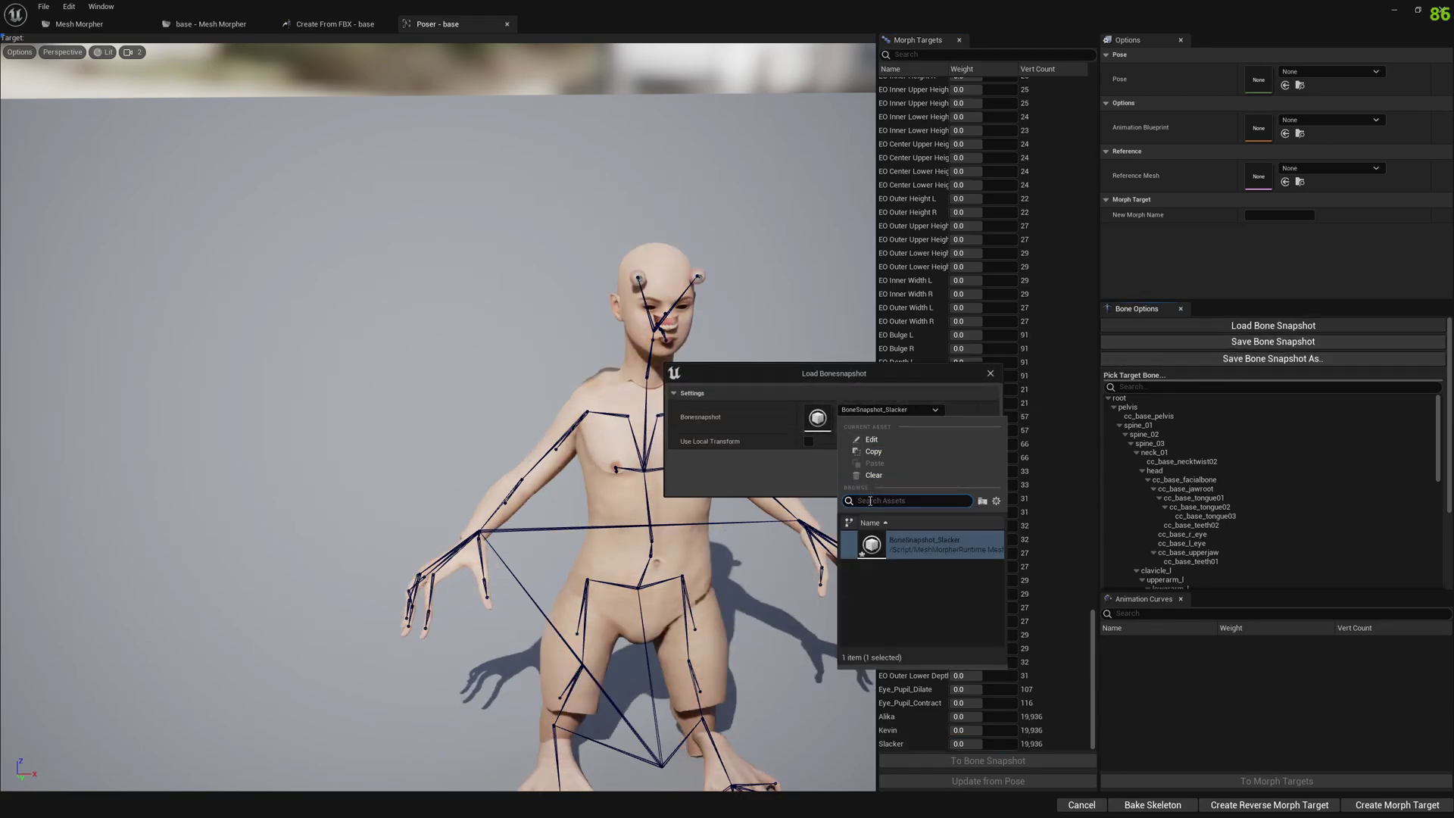
pyautogui.click(901, 478)
pyautogui.click(976, 485)
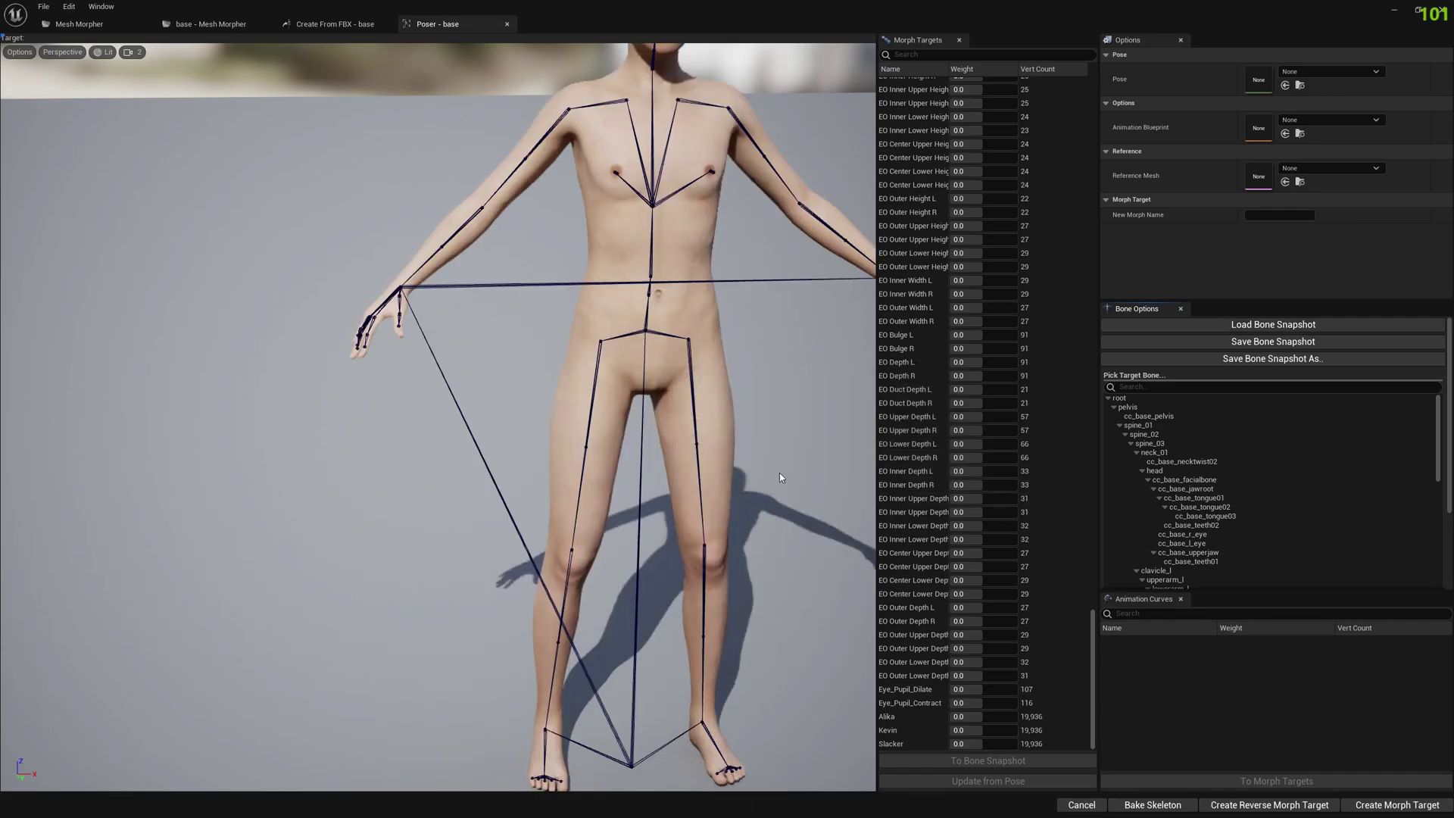
pyautogui.scroll(3, 778, 484)
# Generate a bone snapshot from the Alika morph target and save it as BoneSnapshot_Alika in the BoneSnapshots folder
pyautogui.click(892, 718)
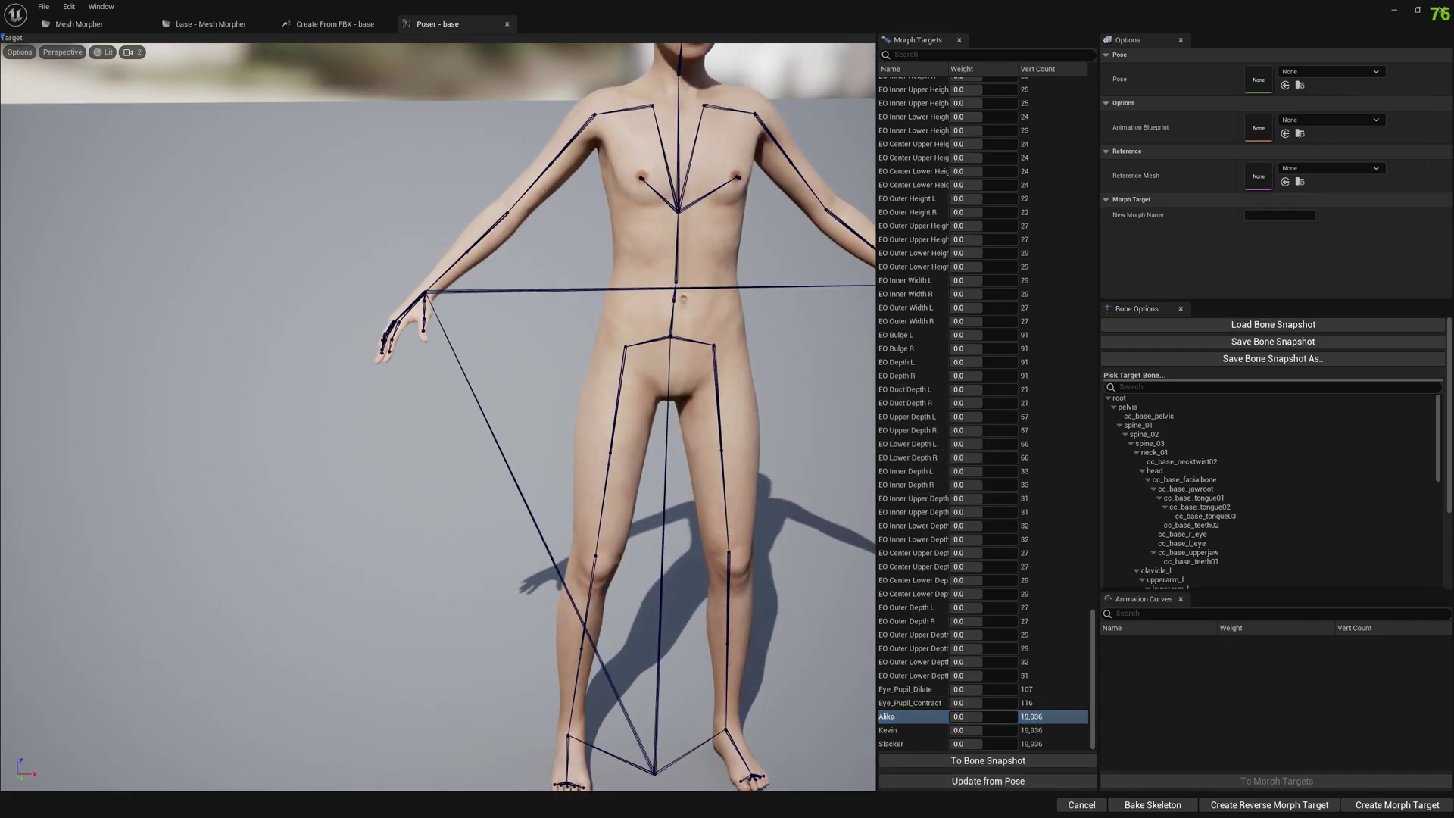
pyautogui.click(914, 763)
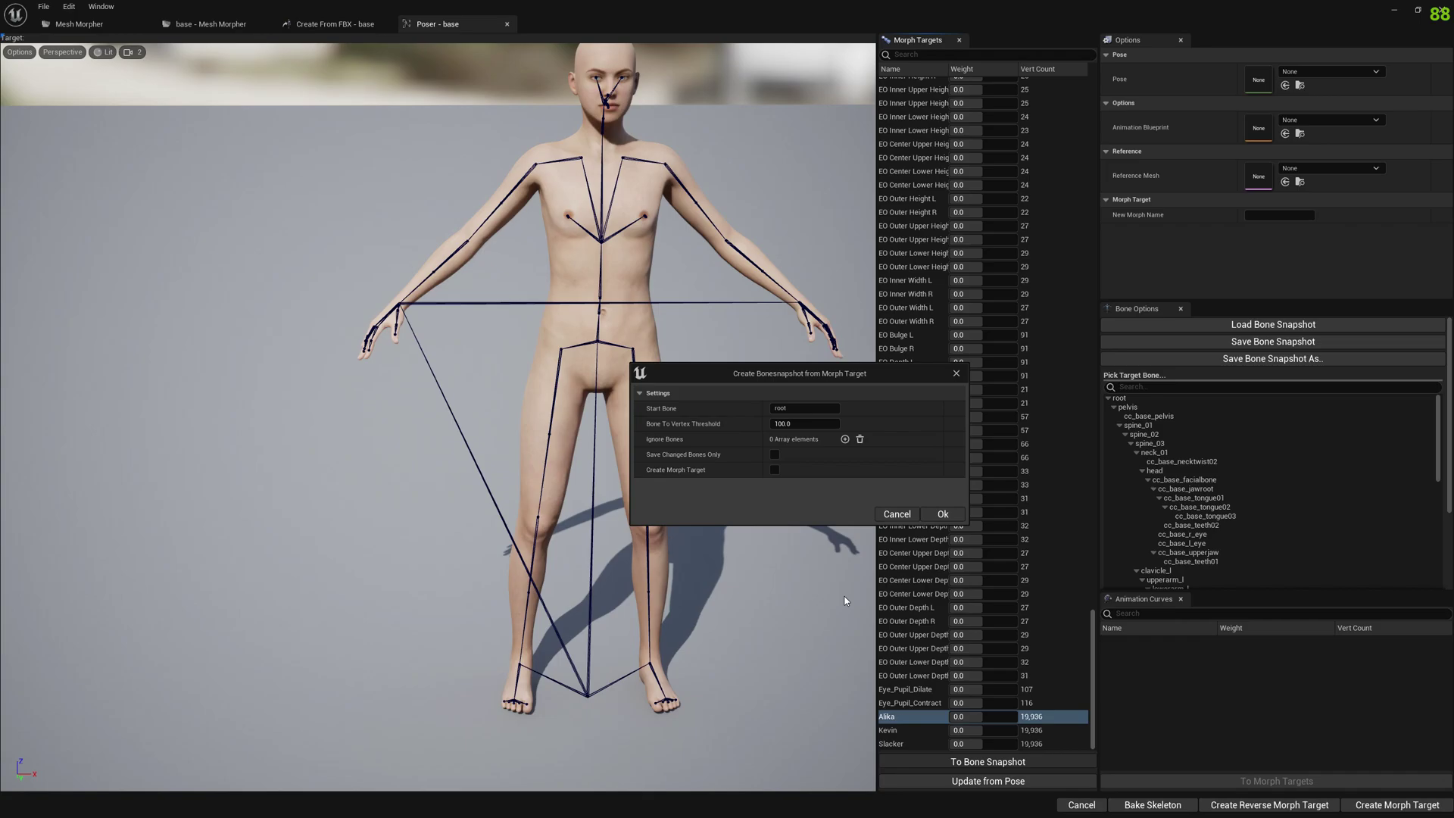
pyautogui.click(940, 515)
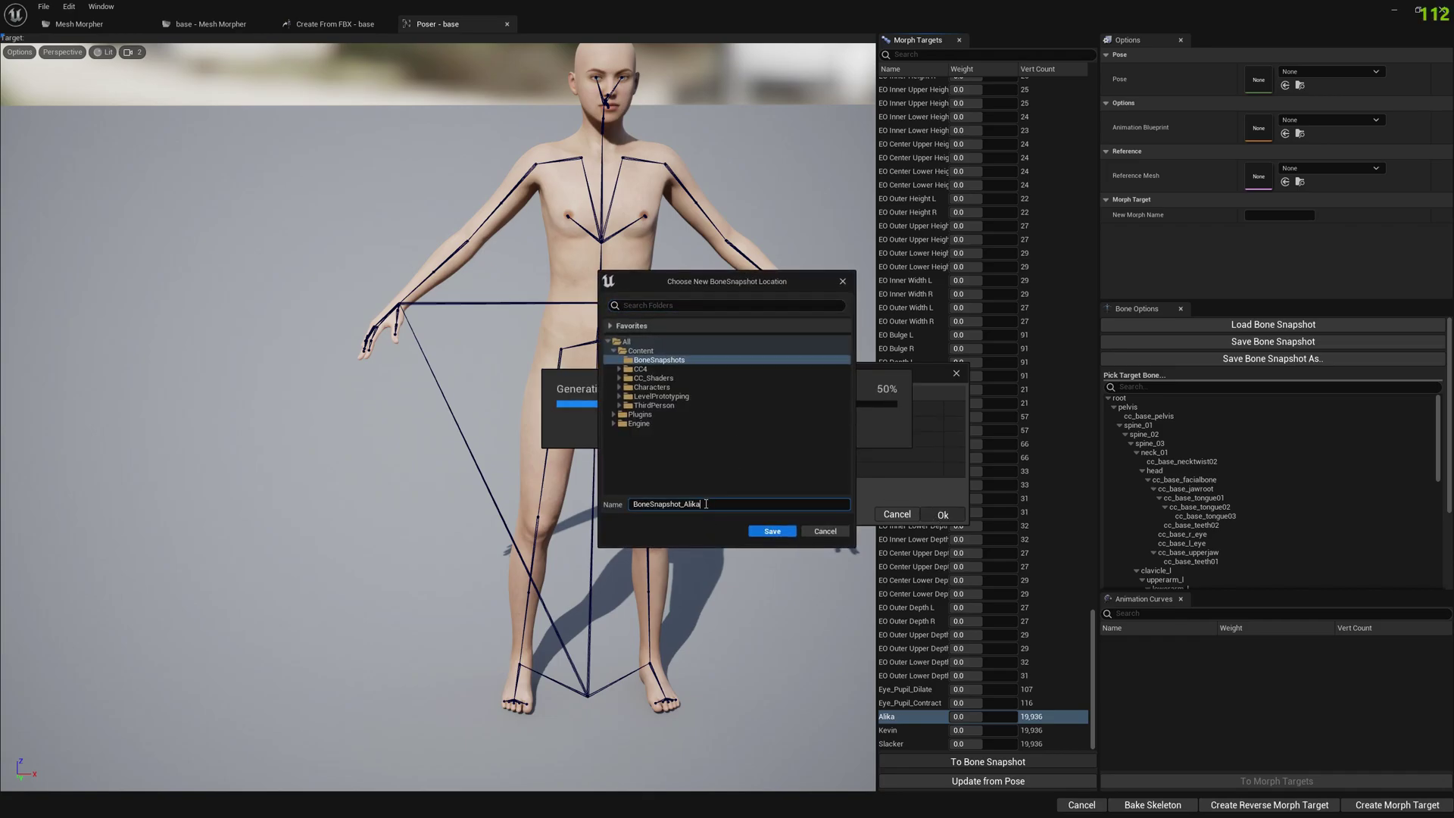
pyautogui.click(775, 532)
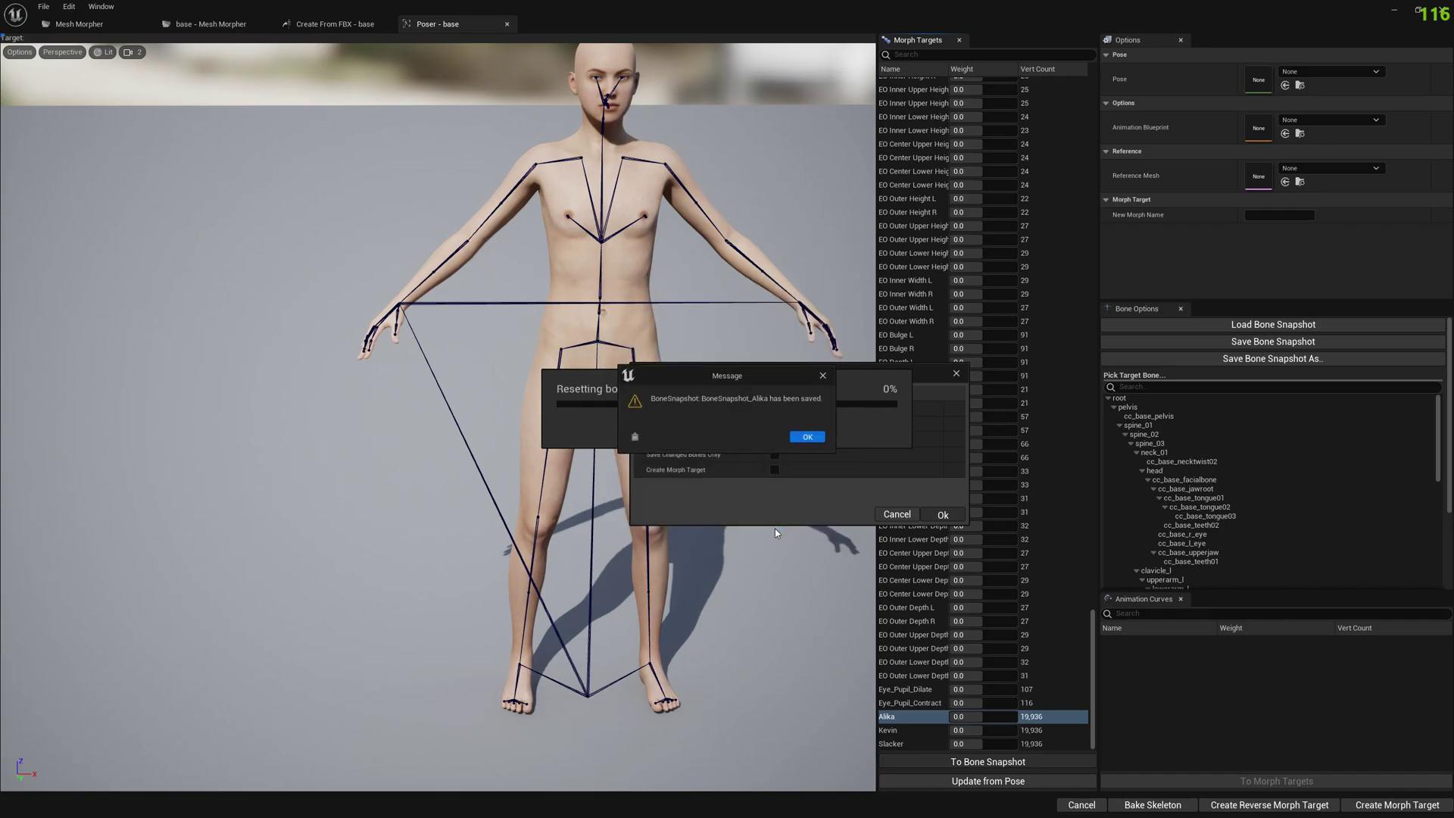
pyautogui.click(819, 434)
# Load BoneSnapshot_Alika onto the skeleton and update the Alika morph target from that pose
pyautogui.click(922, 531)
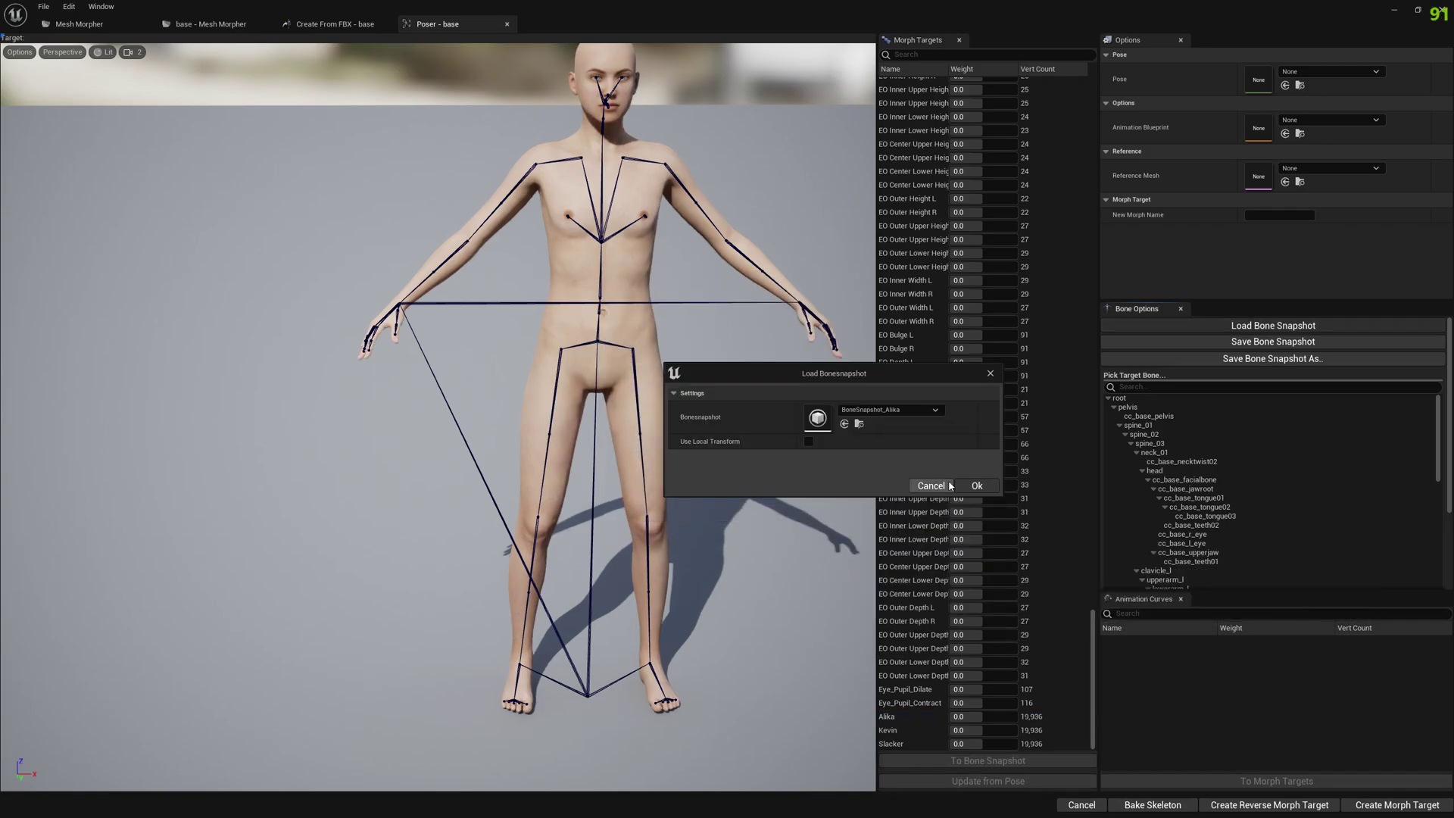
pyautogui.click(976, 487)
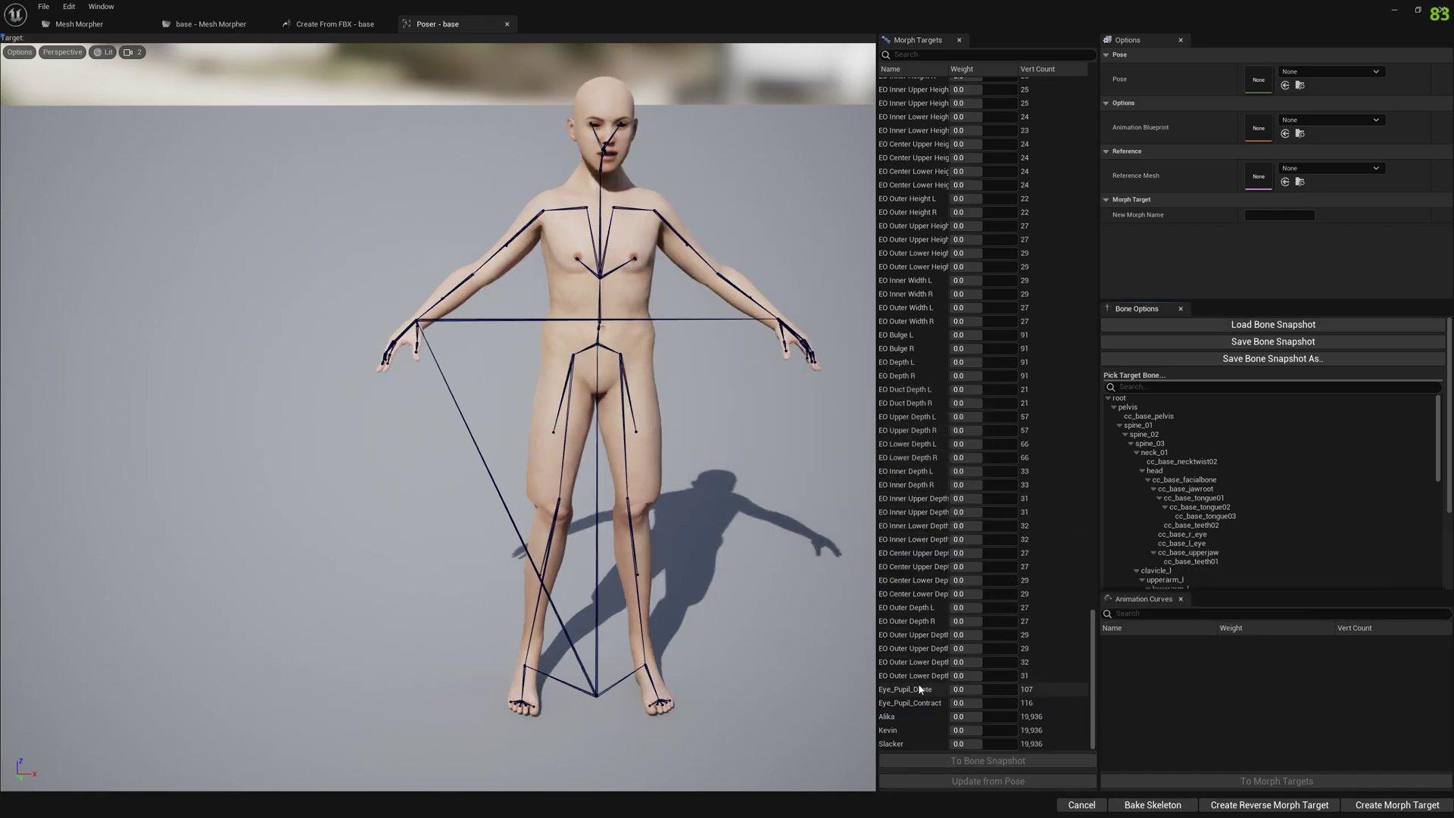
pyautogui.click(906, 716)
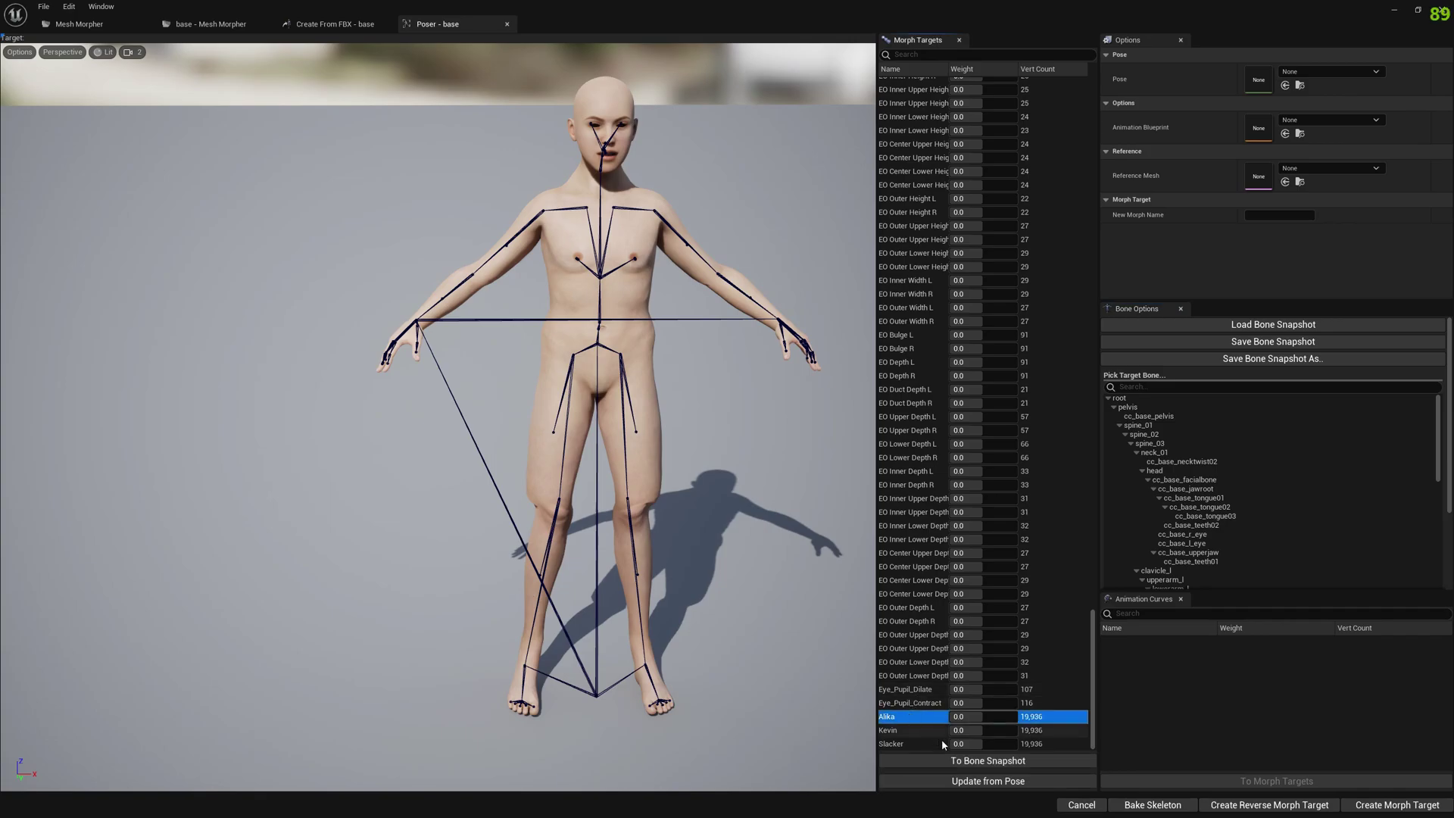
pyautogui.click(946, 782)
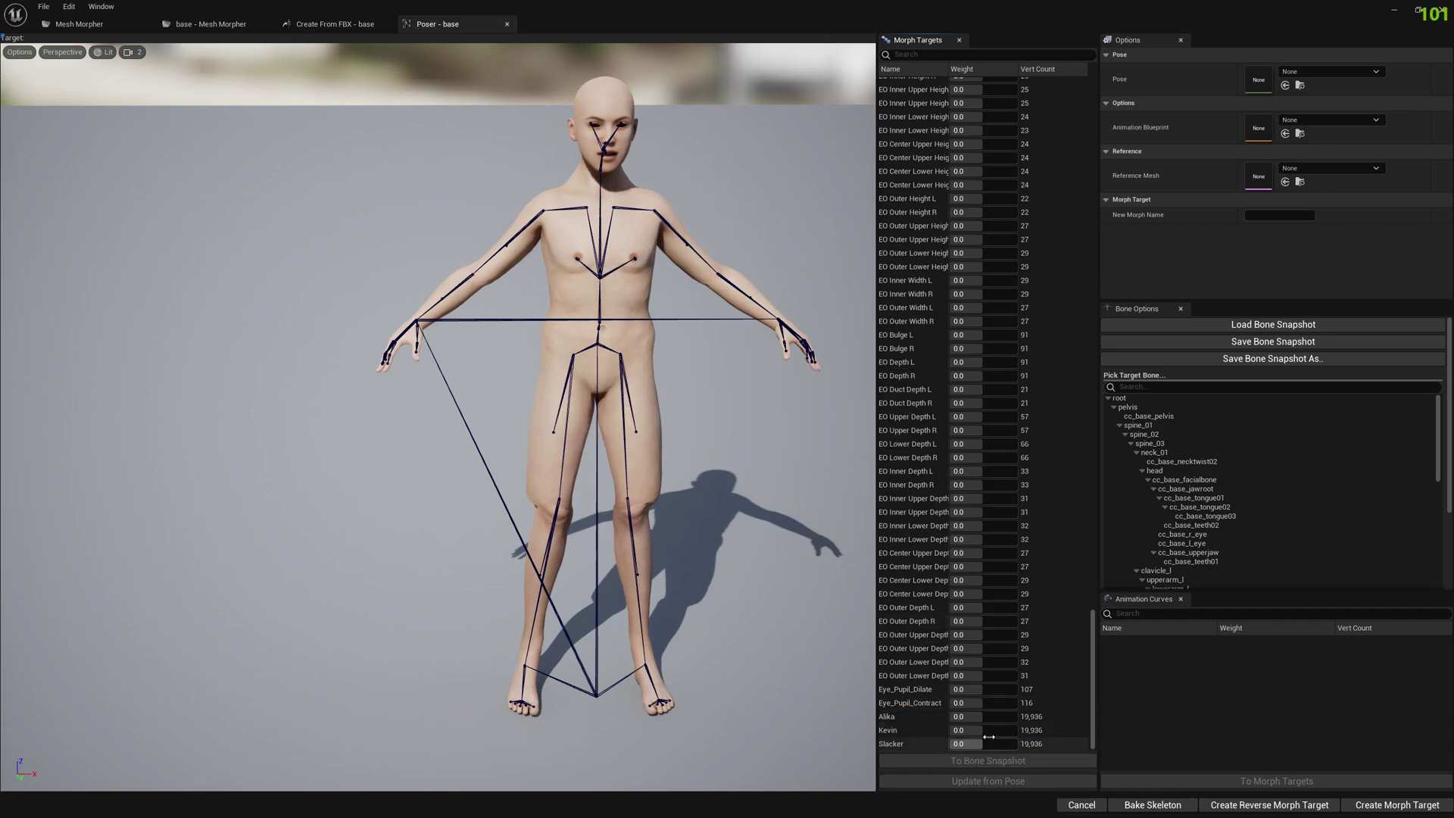
# Preview the Alika morph target on the fitted skeleton and return its weight to 0
pyautogui.moveTo(966, 717); pyautogui.dragTo(1015, 716)
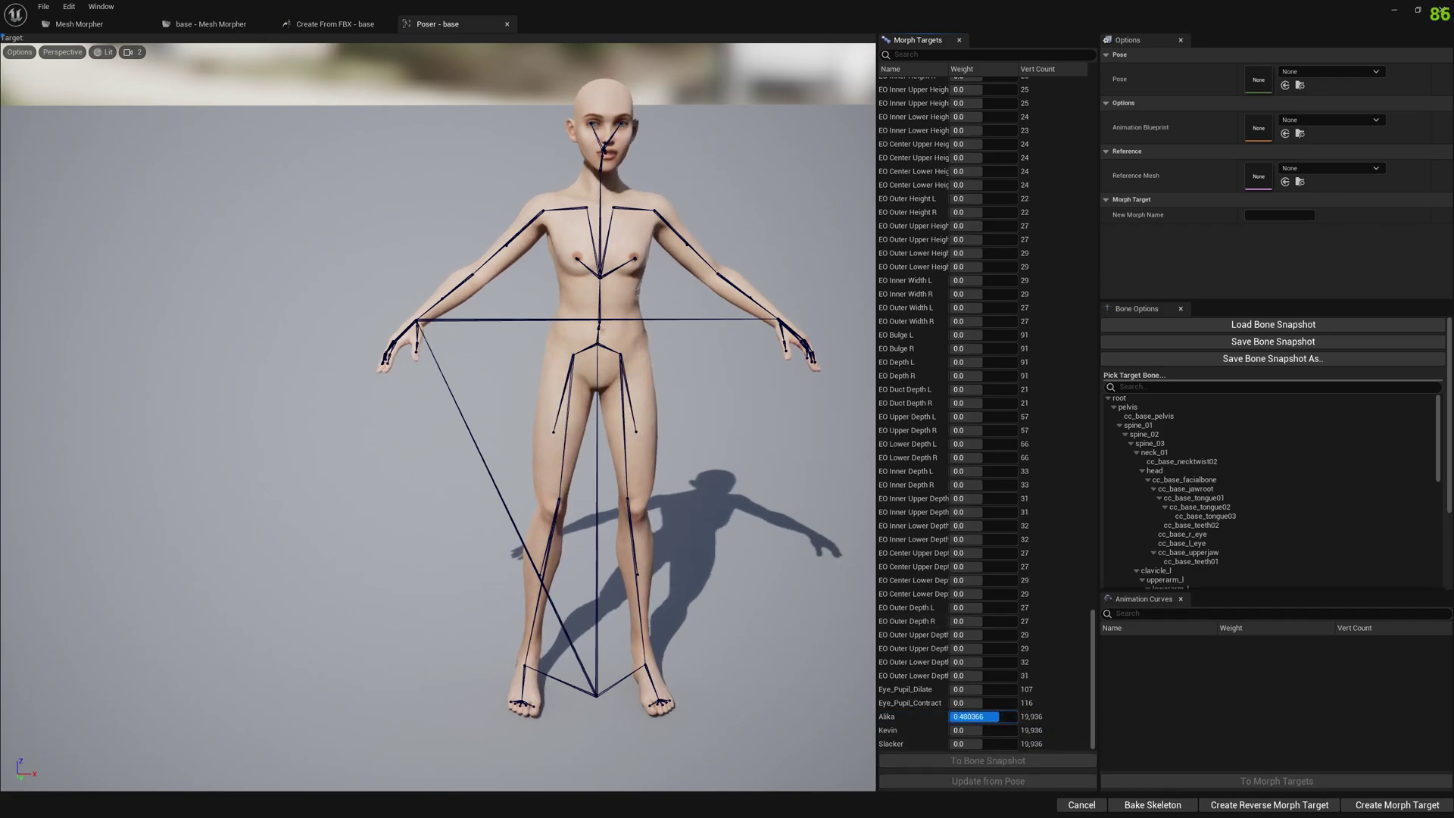
pyautogui.moveTo(1015, 717); pyautogui.dragTo(984, 720)
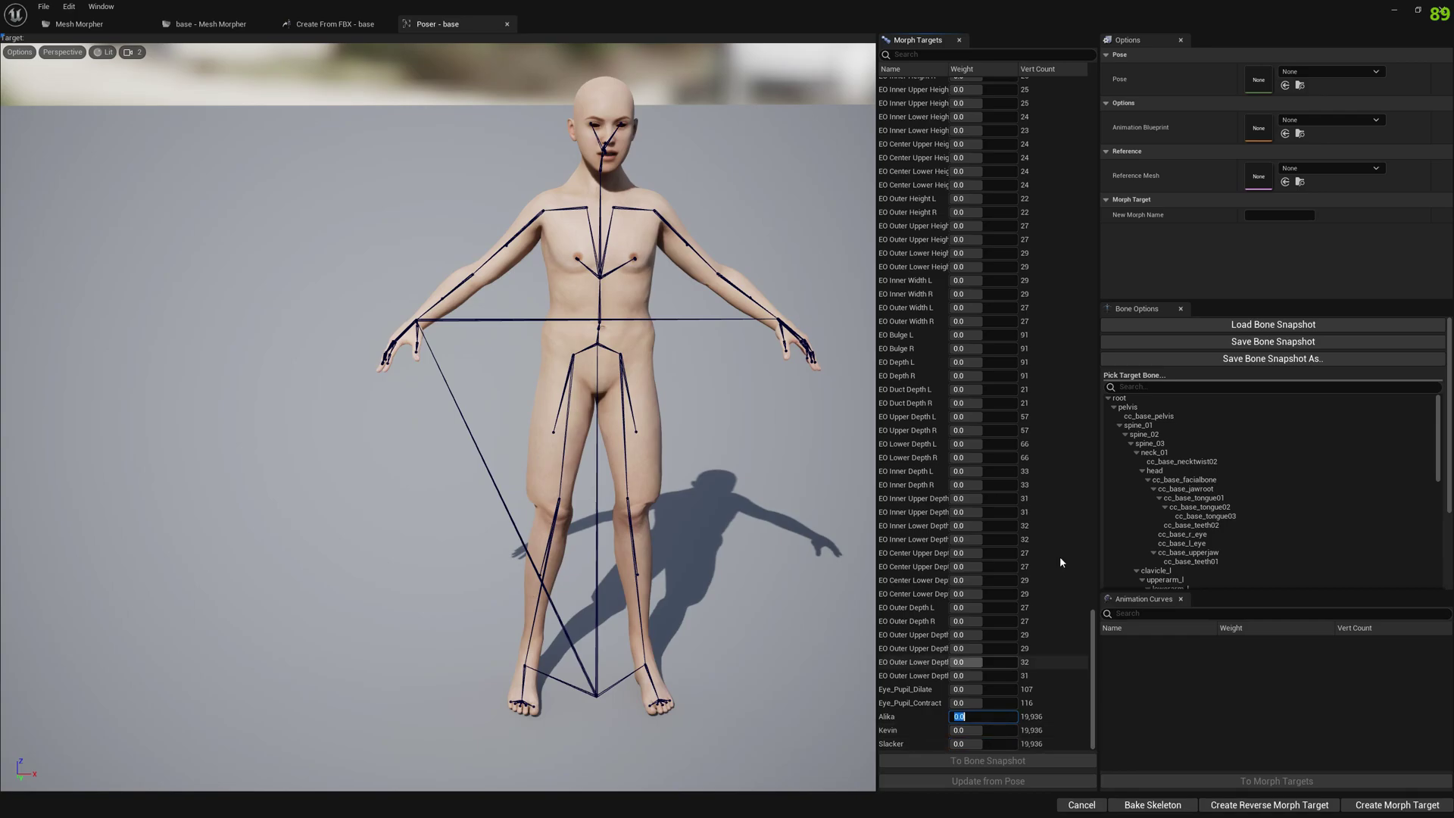
# Restore the base skeleton pose by loading with no bone snapshot assigned
pyautogui.click(1272, 325)
pyautogui.click(888, 409)
pyautogui.click(871, 483)
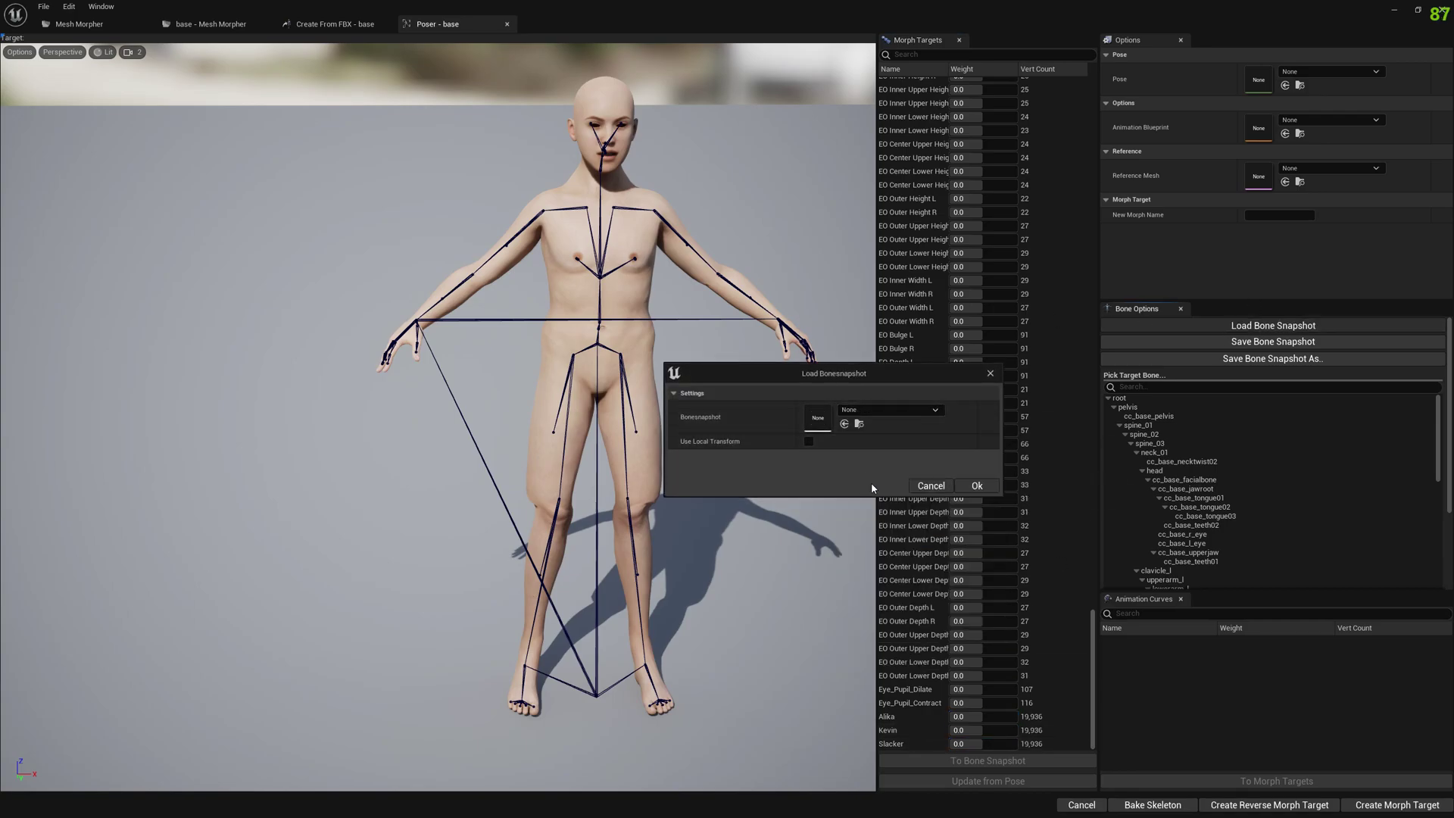
pyautogui.click(976, 485)
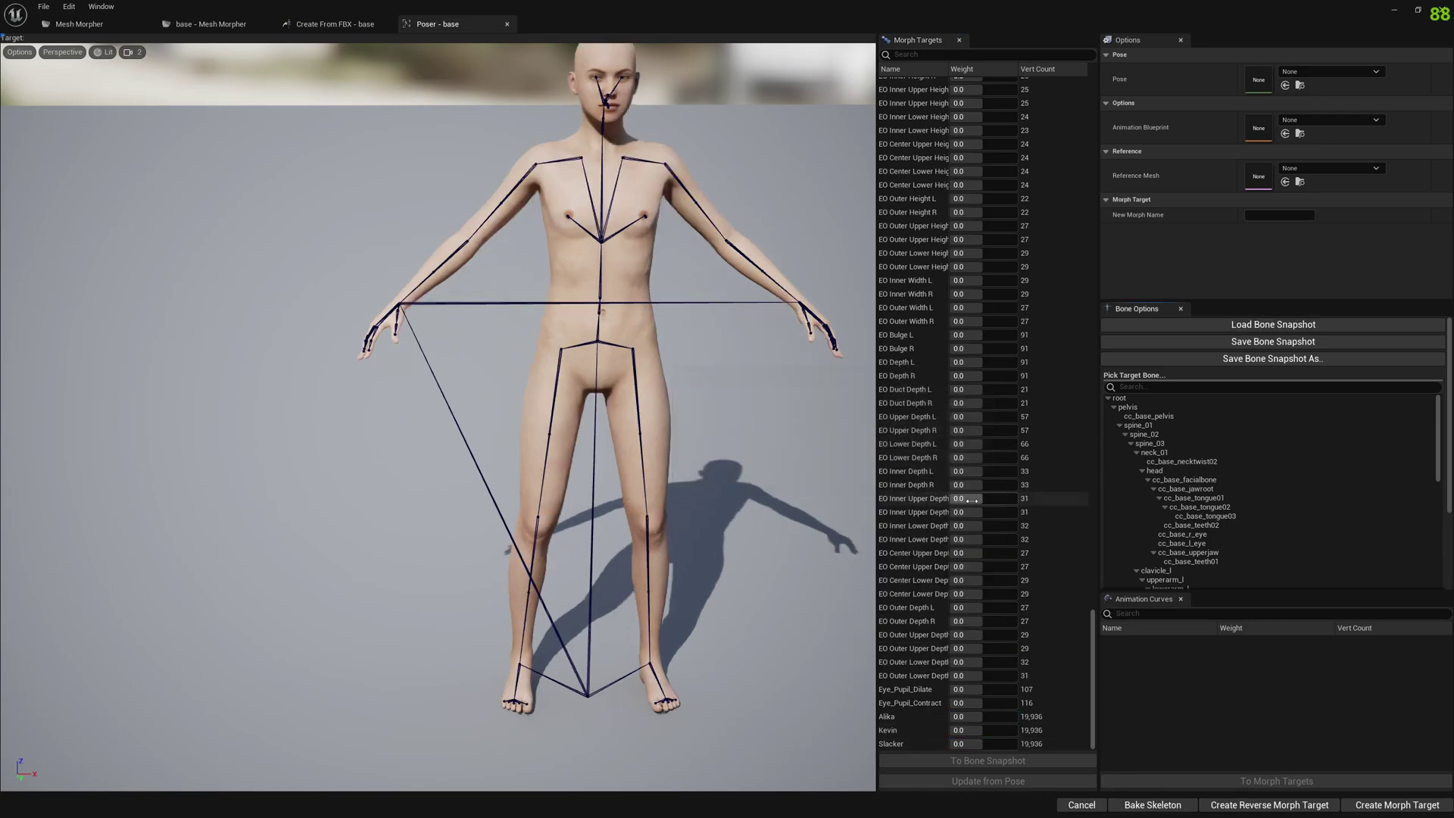
# Generate a bone snapshot from the Kevin morph target and save it as BoneSnapshot_Kevin in the BoneSnapshots folder
pyautogui.click(909, 732)
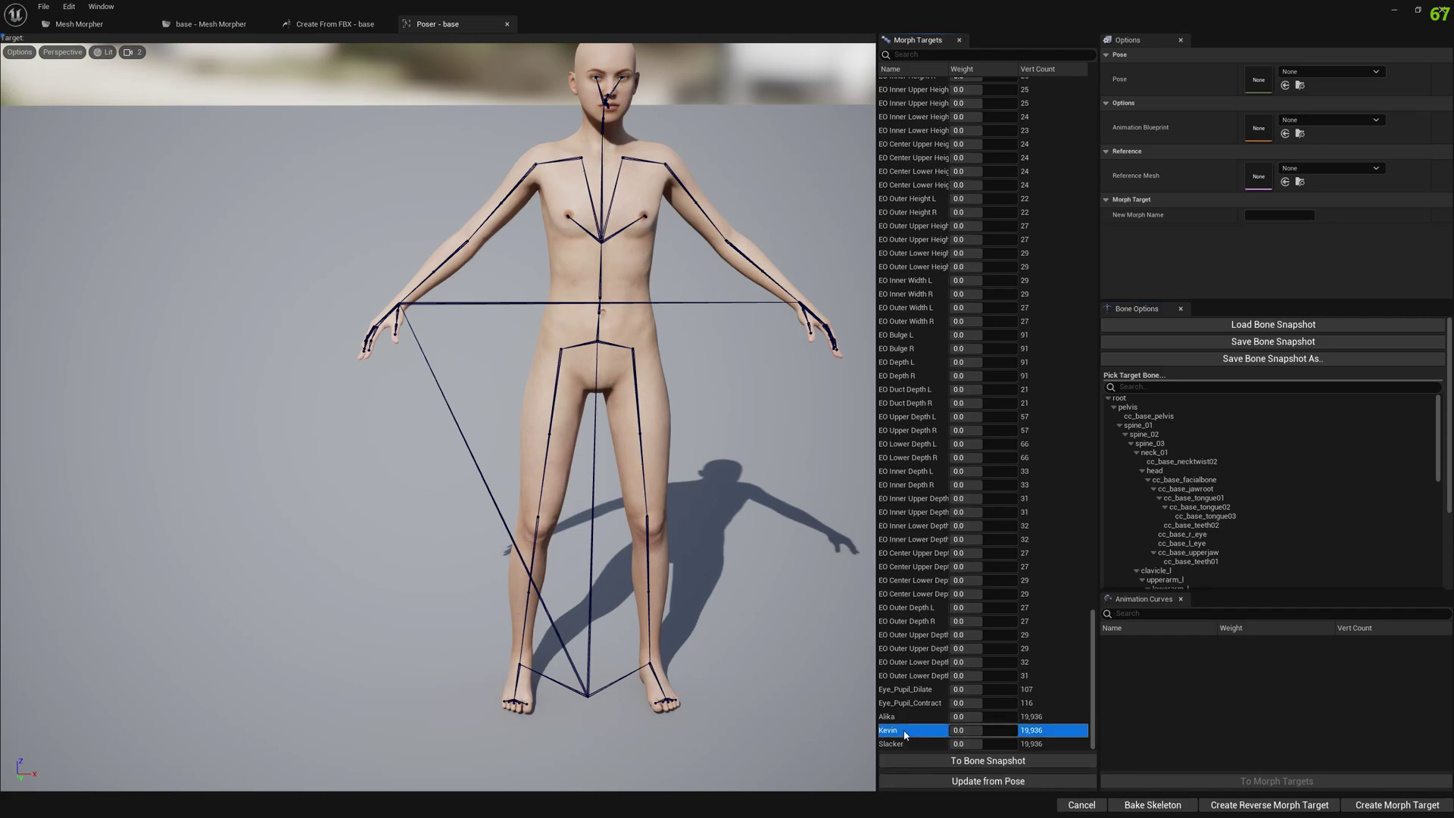
pyautogui.click(946, 763)
pyautogui.click(943, 514)
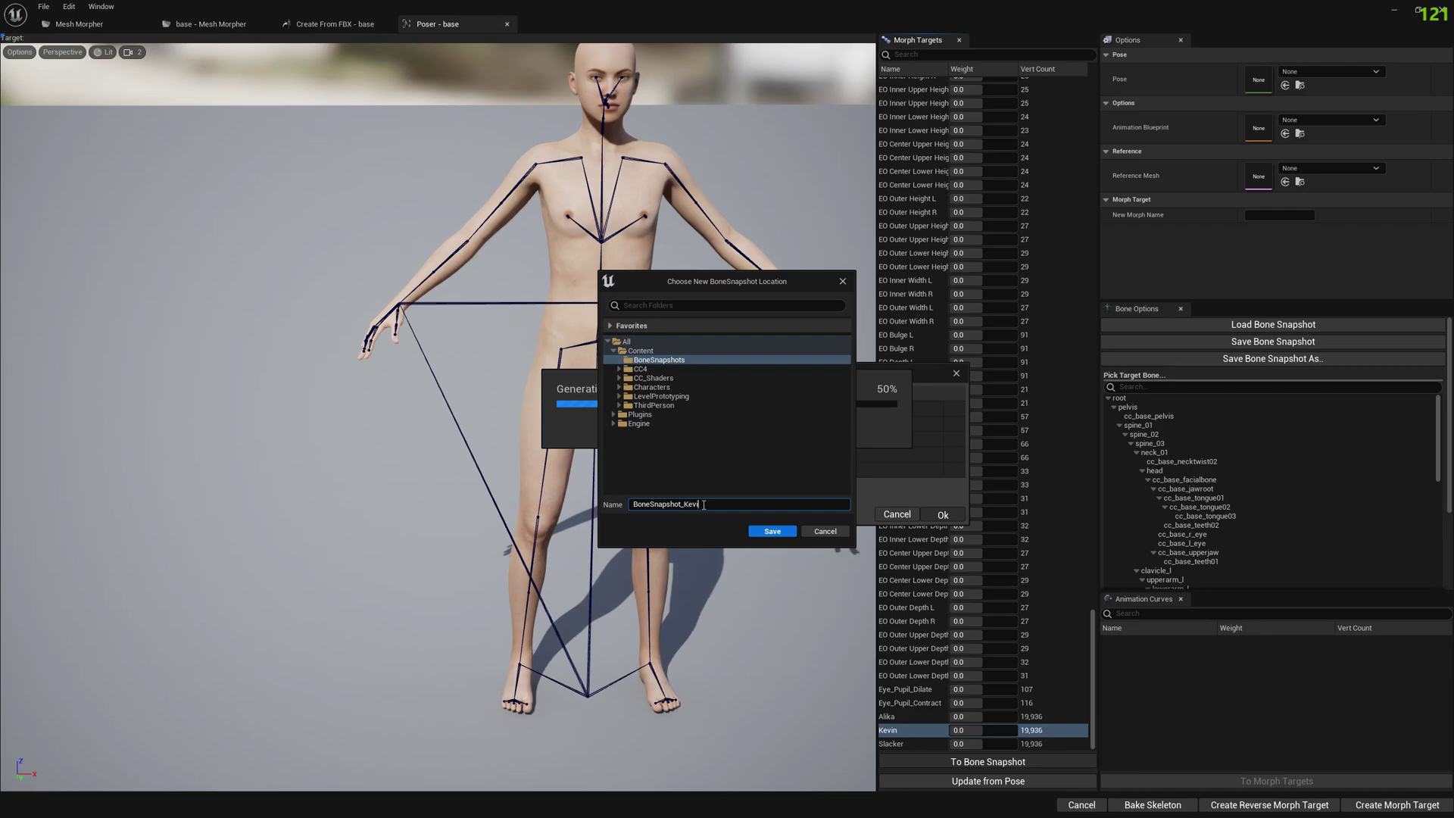
pyautogui.click(779, 531)
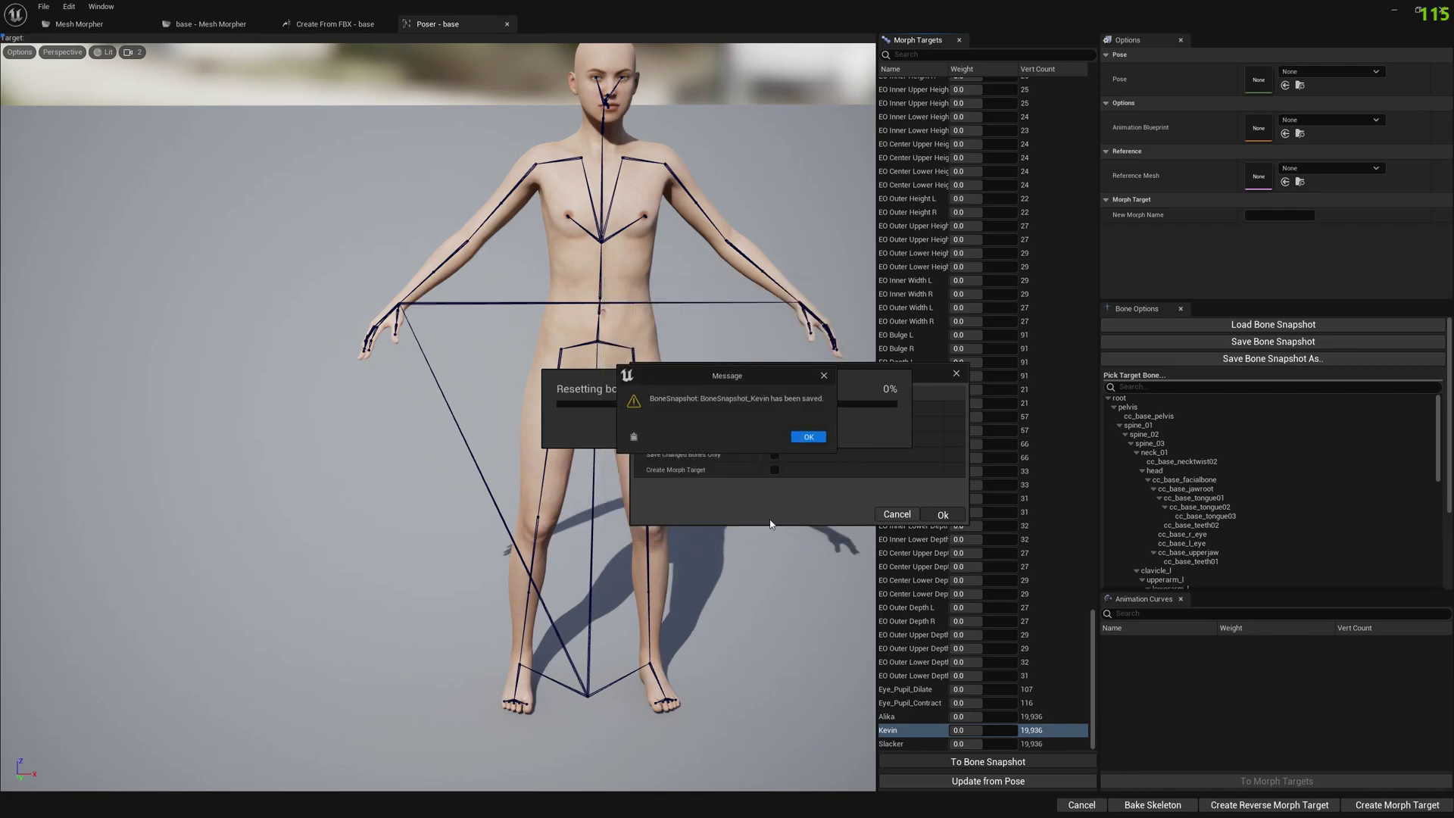
pyautogui.click(821, 435)
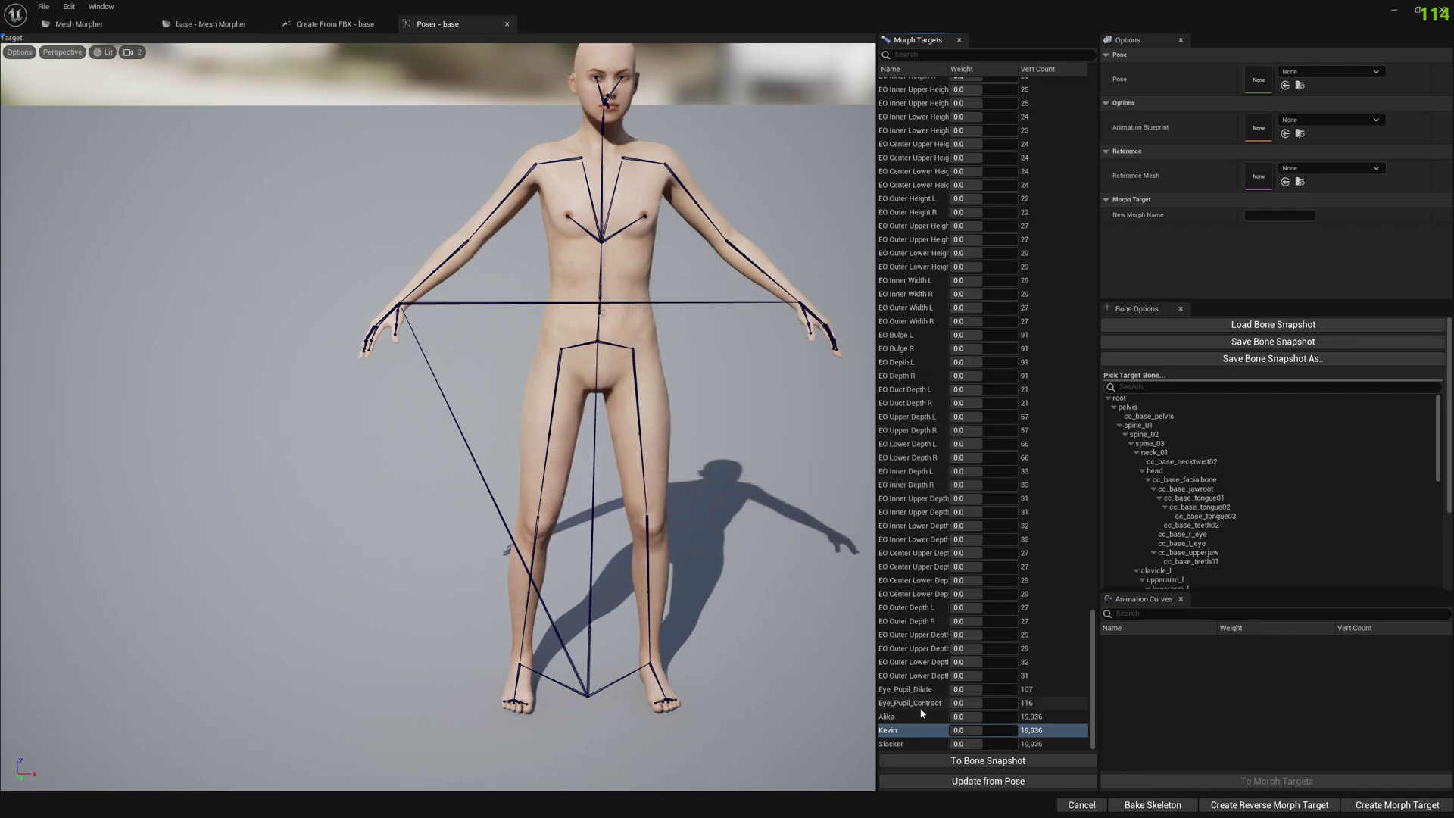
# Load BoneSnapshot_Kevin onto the skeleton and update the Kevin morph target from that pose
pyautogui.click(1273, 325)
pyautogui.click(889, 410)
pyautogui.click(948, 558)
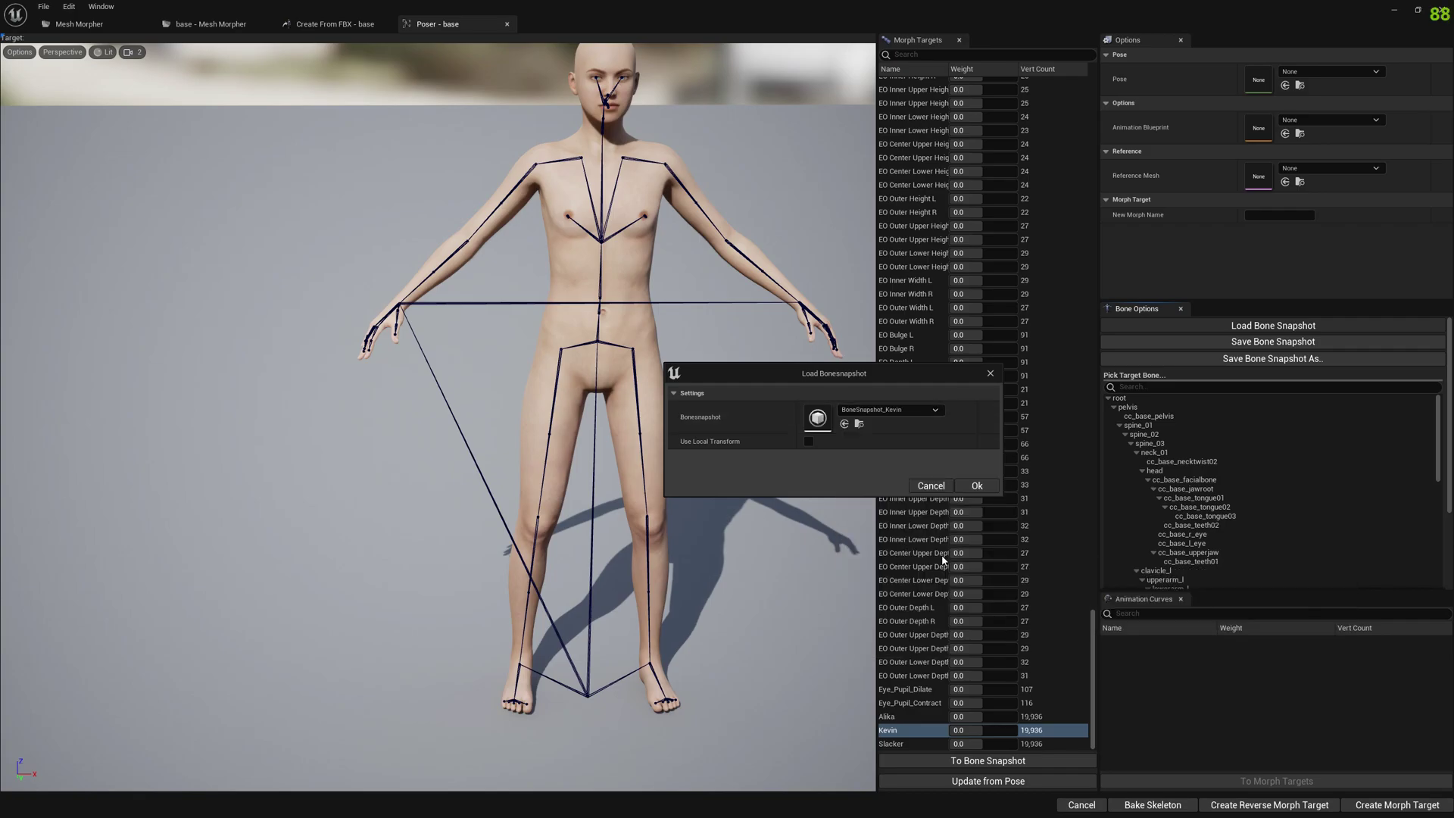
pyautogui.click(977, 486)
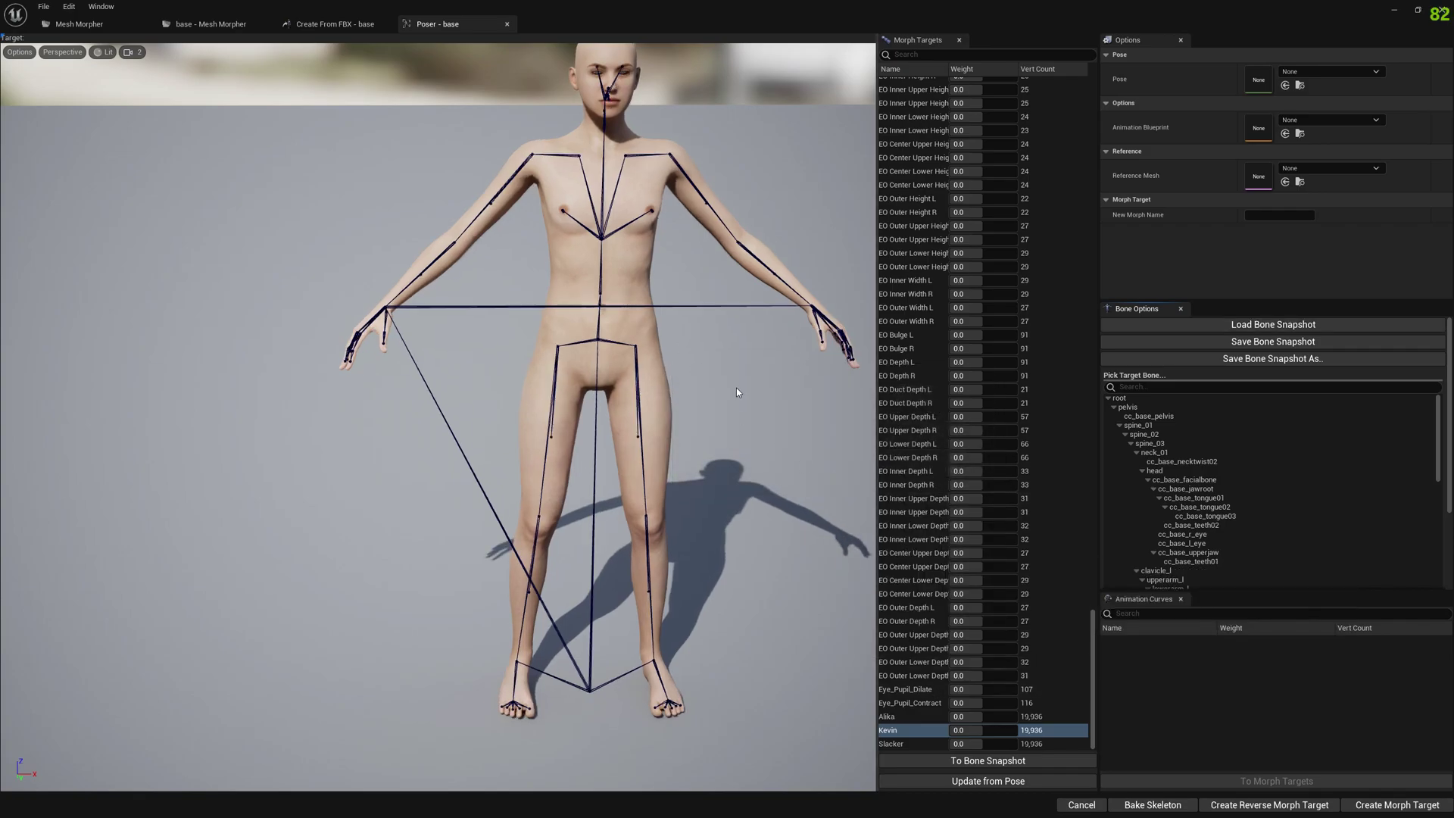
pyautogui.click(977, 783)
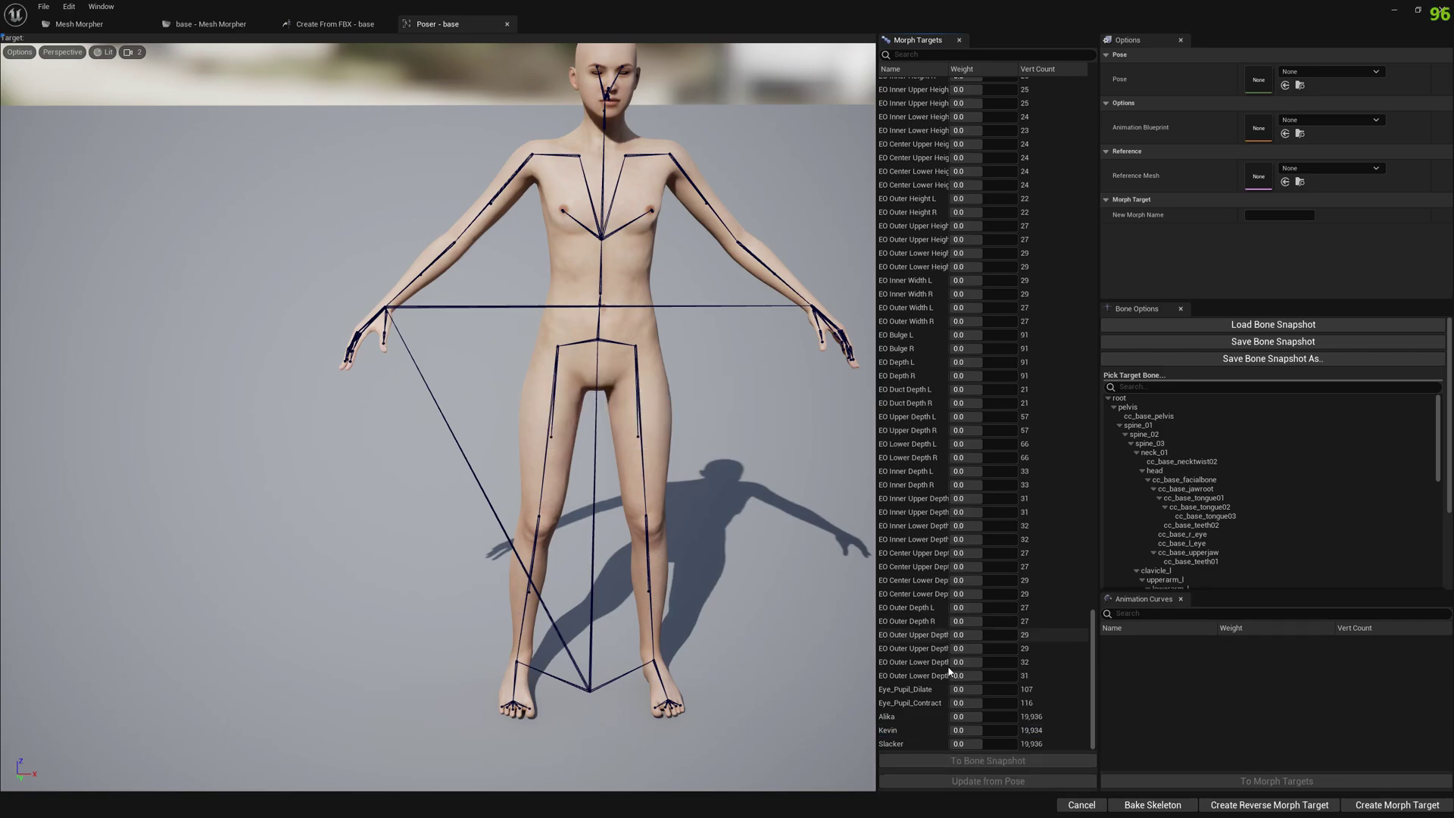
# Preview the Kevin morph target at weight 1.0 and inspect how the fitted skeleton matches the legs, torso and arms
pyautogui.moveTo(982, 730); pyautogui.dragTo(1018, 730)
pyautogui.moveTo(757, 576); pyautogui.dragTo(682, 598, button='right')
pyautogui.press('w')
pyautogui.press('w')
pyautogui.moveTo(591, 492); pyautogui.dragTo(656, 454, button='right')
pyautogui.press('s')
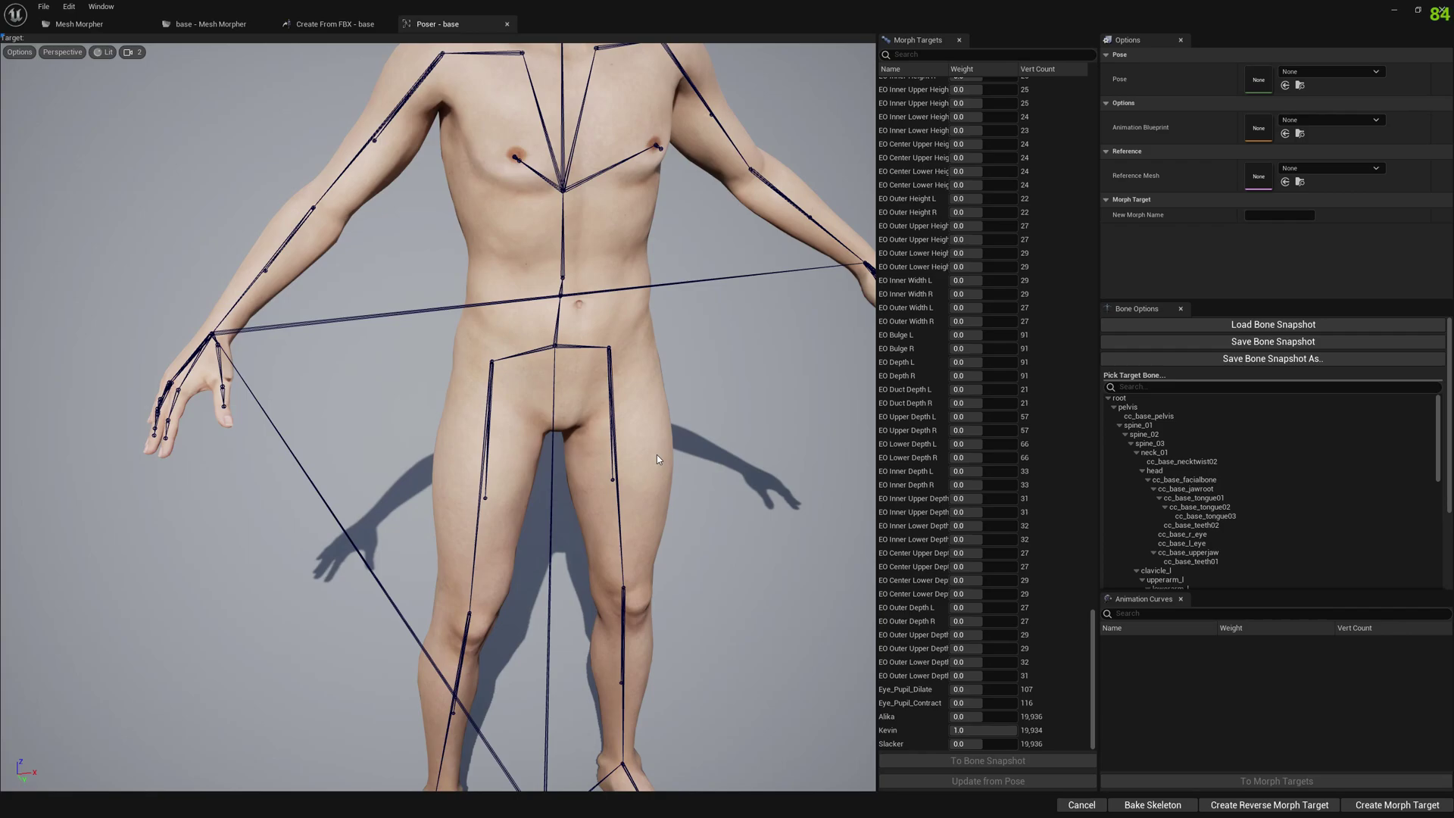
pyautogui.press('s')
pyautogui.moveTo(651, 404); pyautogui.dragTo(662, 343, button='right')
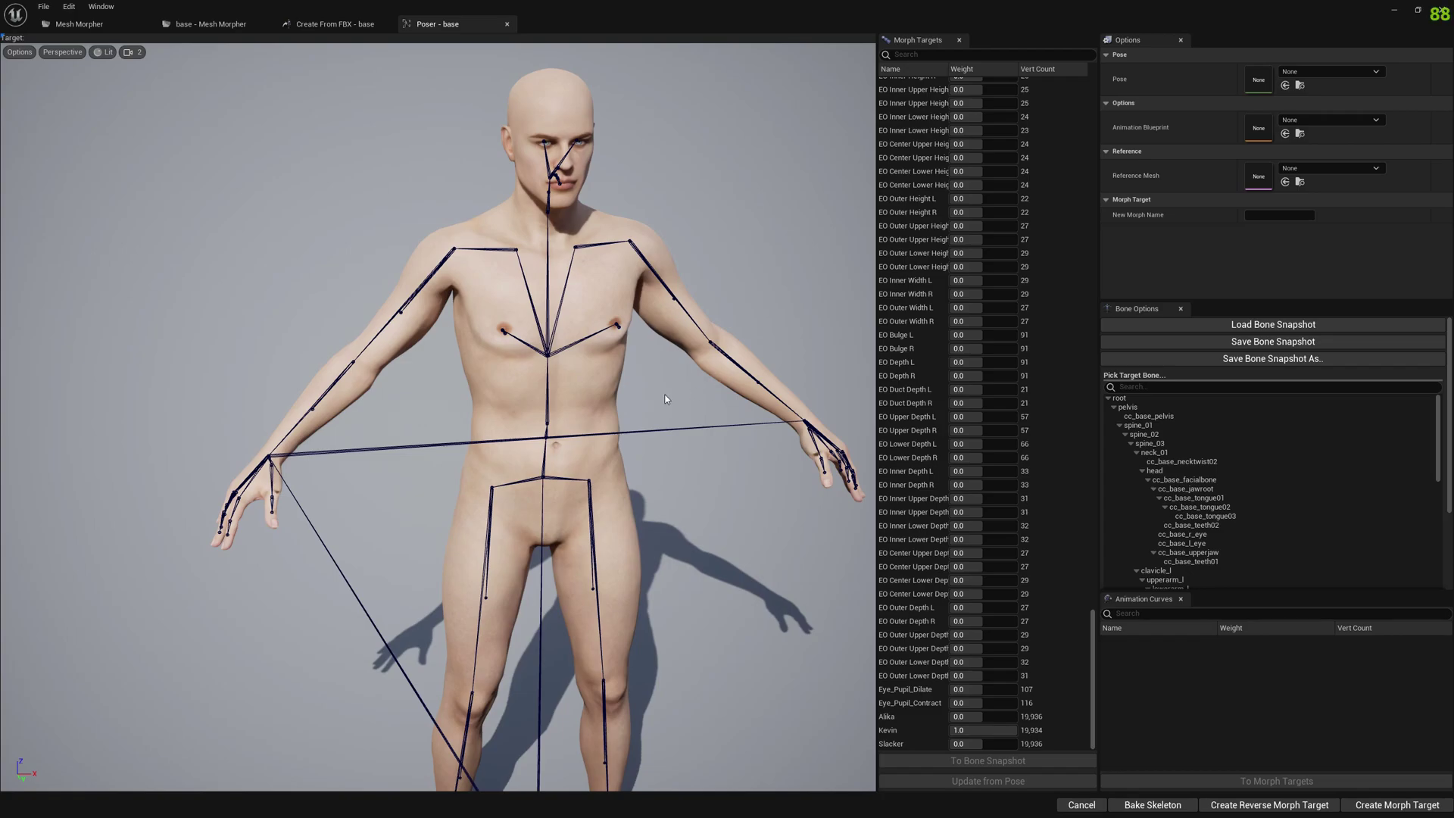
# Return to the main level editor and save the base mesh together with the Alika, Kevin and Slacker bone snapshots
pyautogui.click(1390, 10)
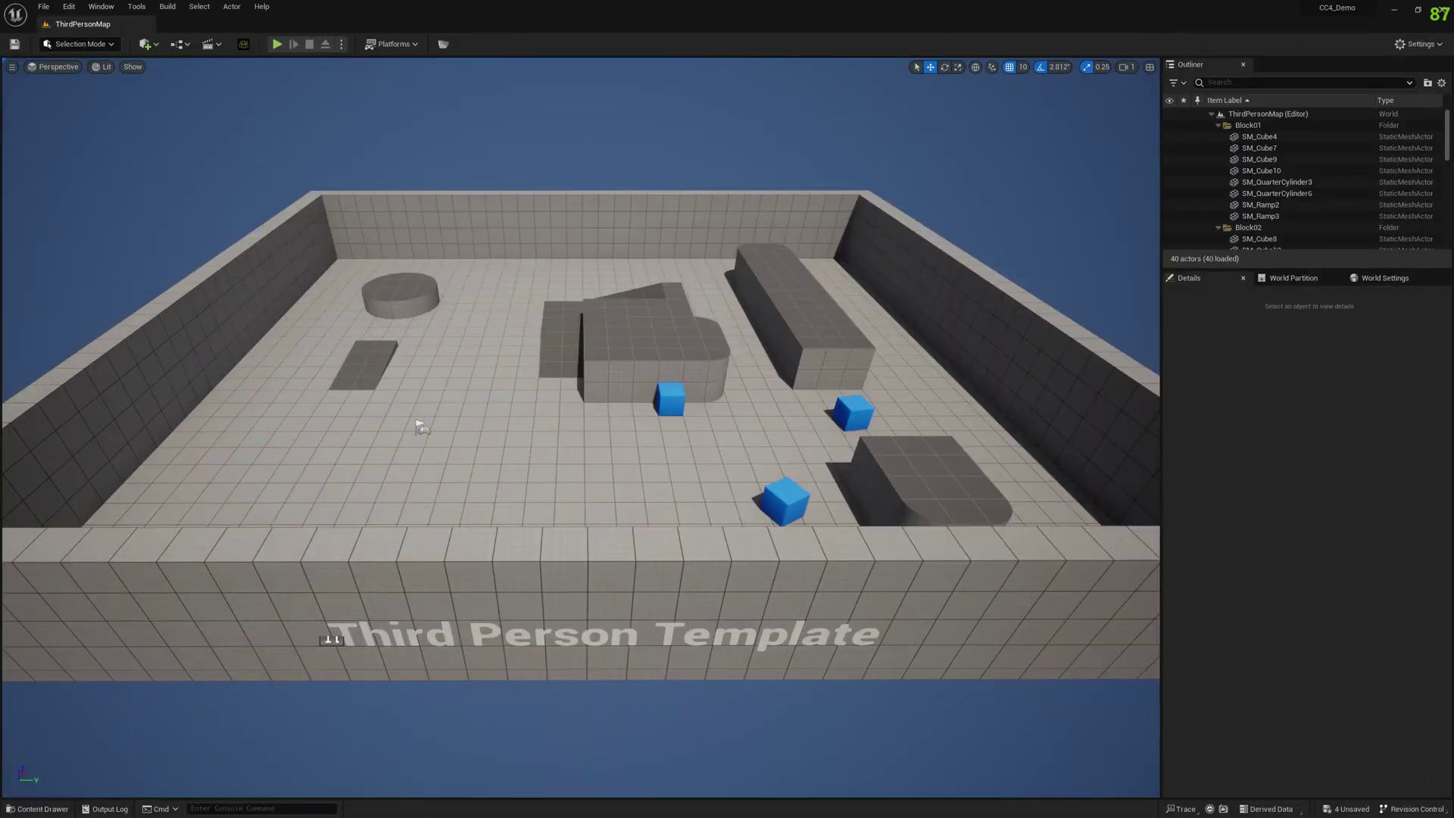
pyautogui.click(37, 809)
pyautogui.click(126, 592)
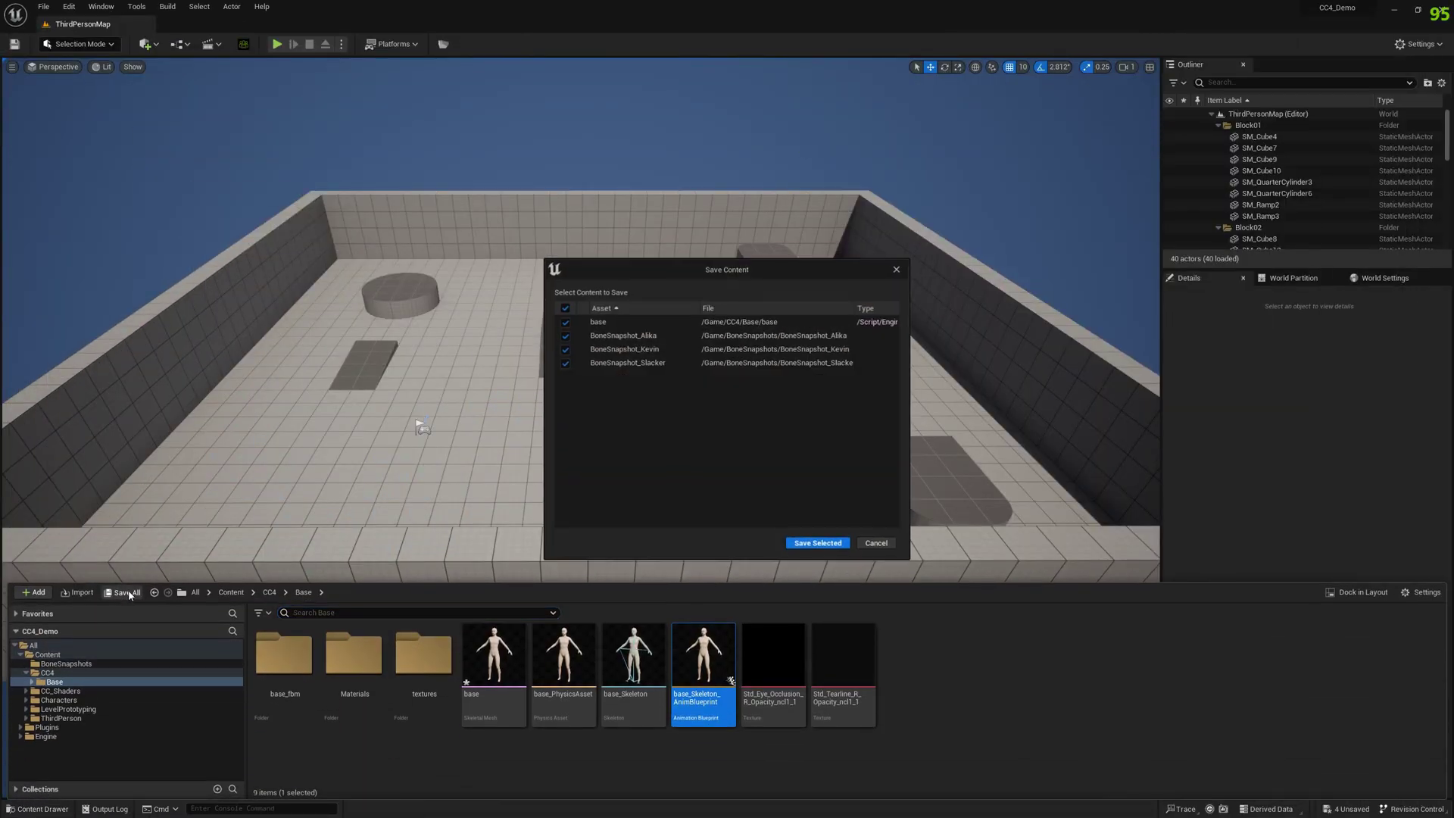
pyautogui.click(817, 542)
# Open base_Skeleton_AnimBlueprint, add an Input Pose node to the AnimGraph and space it well apart from Output Pose
pyautogui.doubleClick(702, 667)
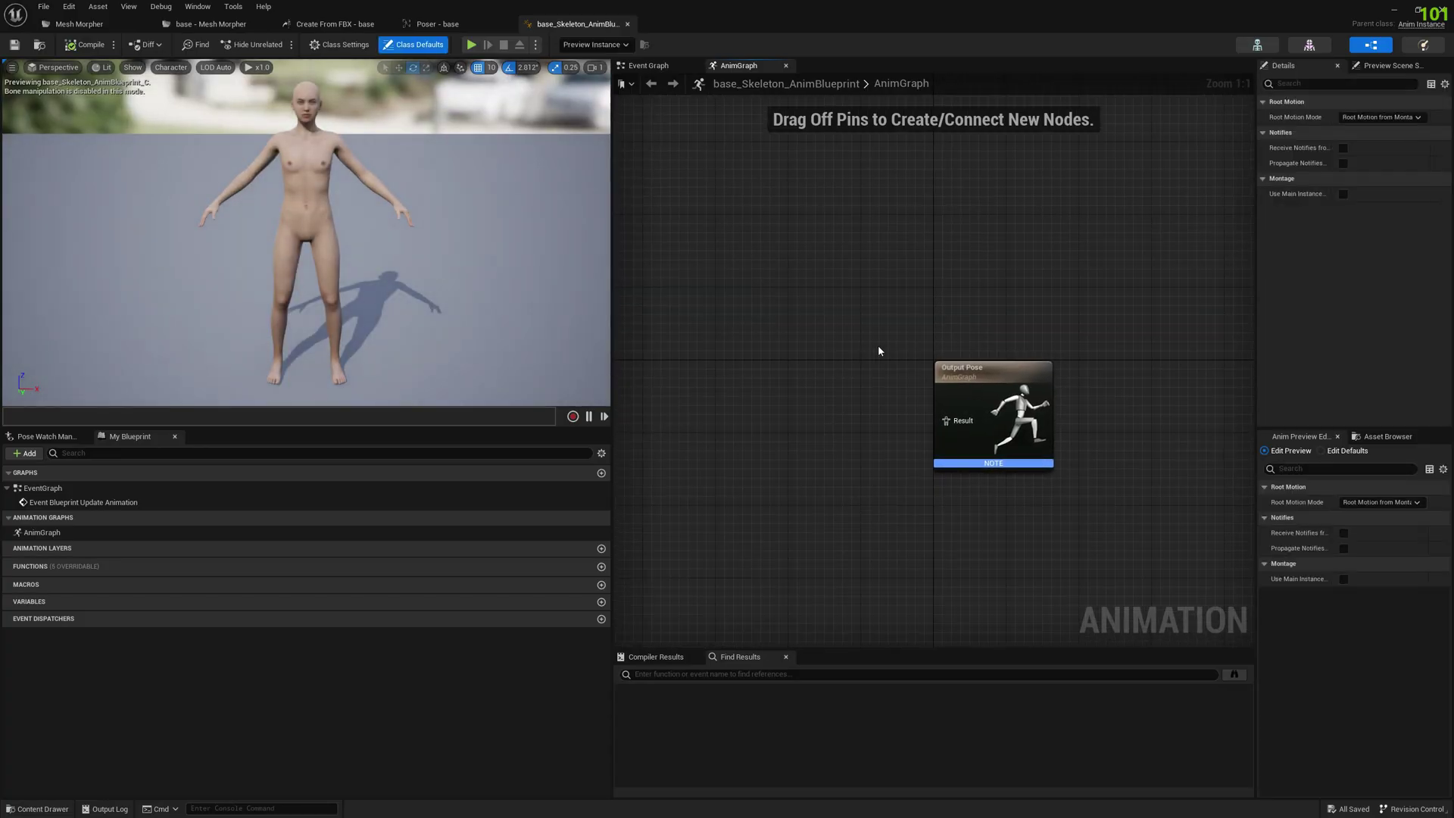
pyautogui.rightClick(728, 395)
pyautogui.write('input')
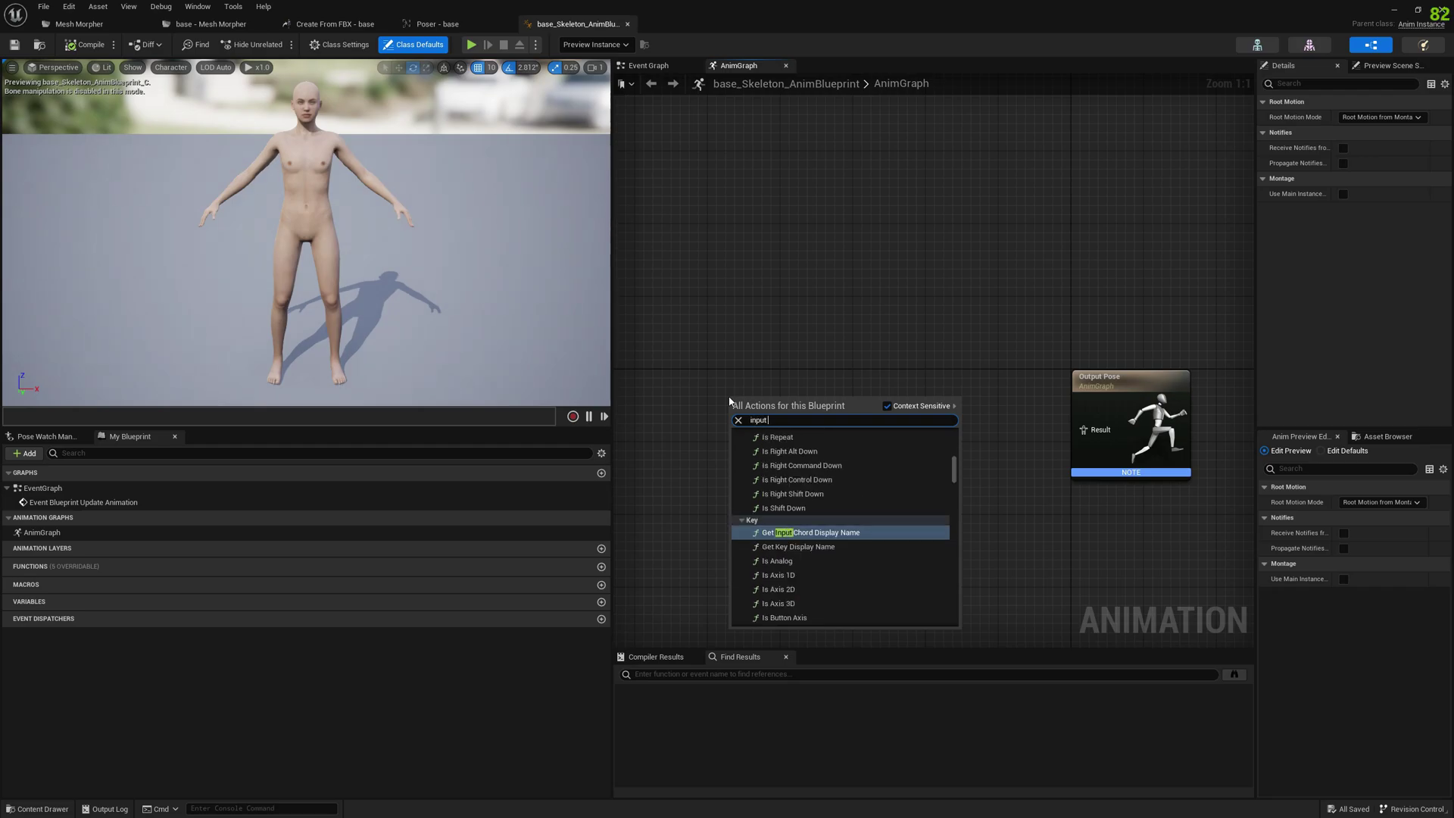
pyautogui.write(' pose')
pyautogui.click(789, 533)
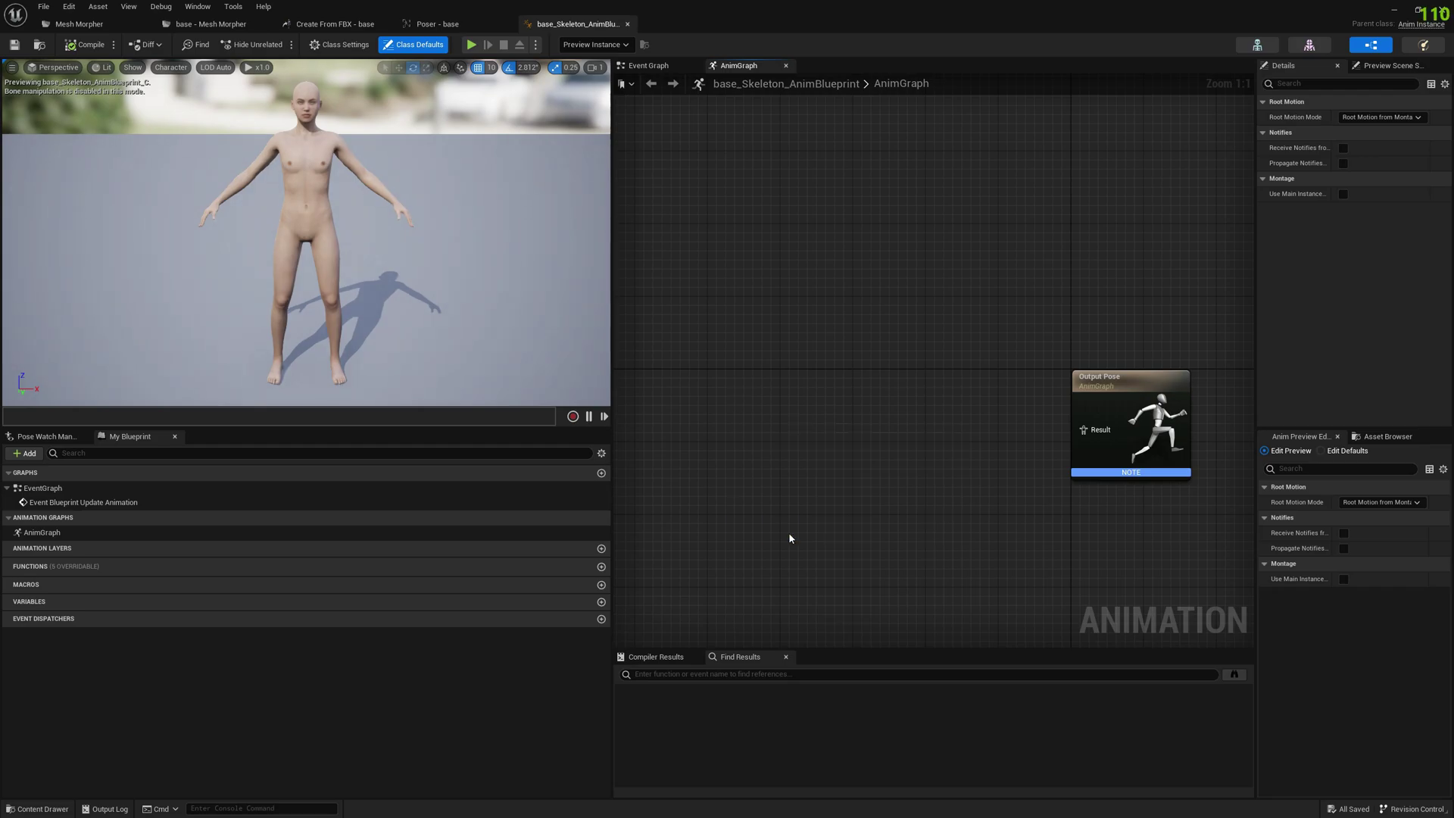
pyautogui.moveTo(762, 405); pyautogui.dragTo(716, 360)
pyautogui.moveTo(1134, 376); pyautogui.dragTo(1171, 340)
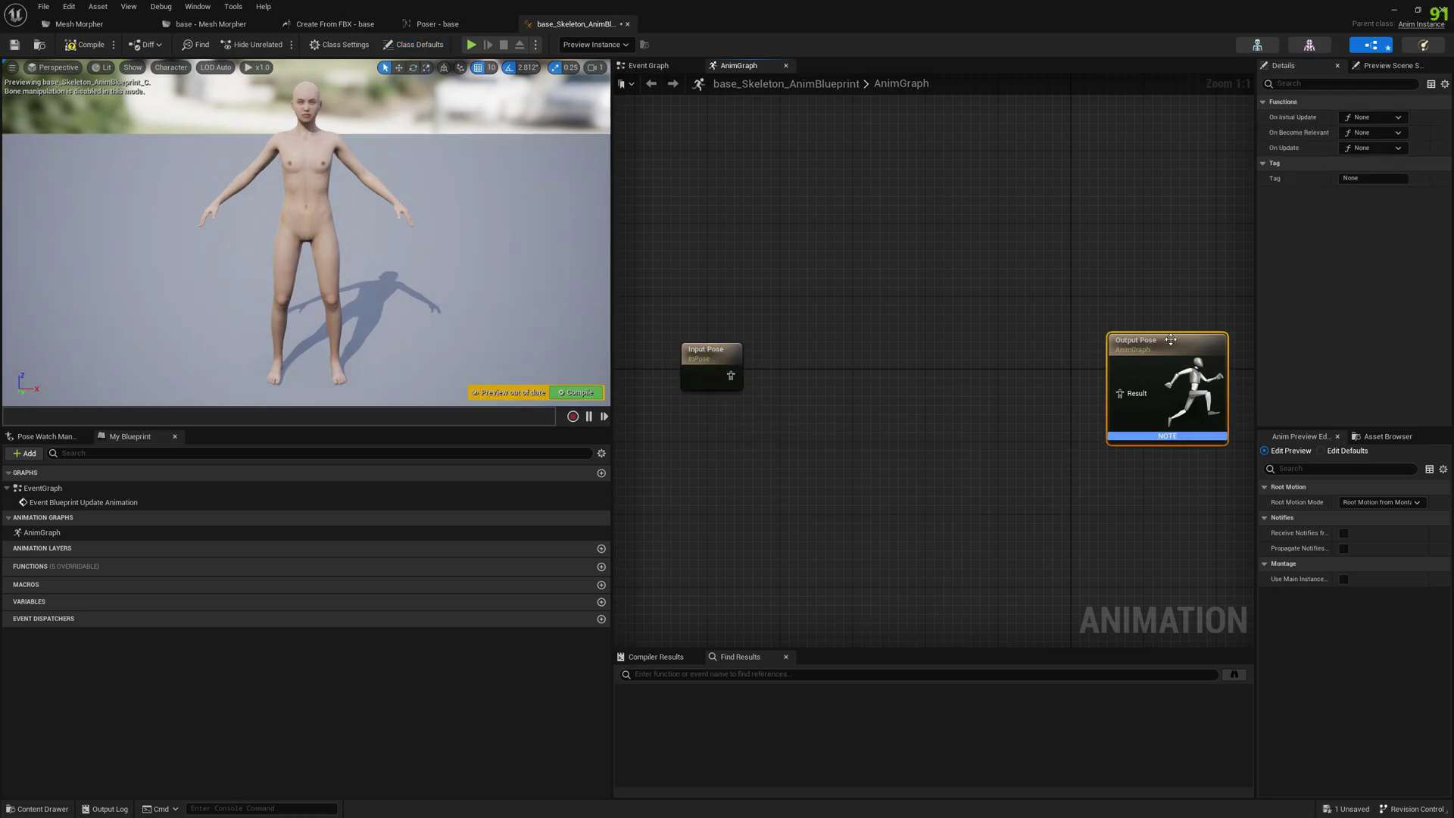
pyautogui.click(814, 455)
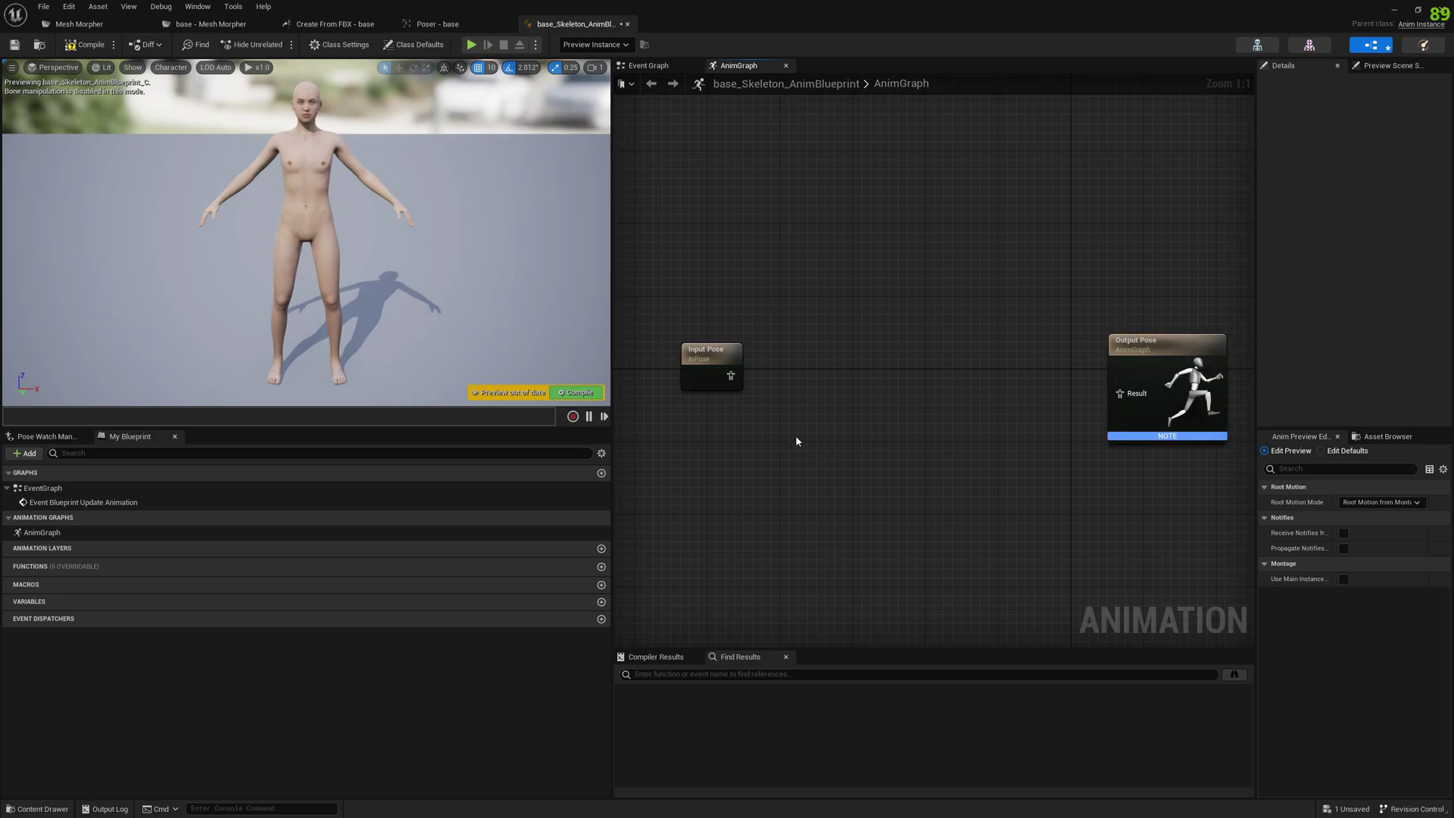
# Add a Load Bonesnapshot node between the two pose nodes and connect Input Pose to its Component Pose input
pyautogui.rightClick(807, 380)
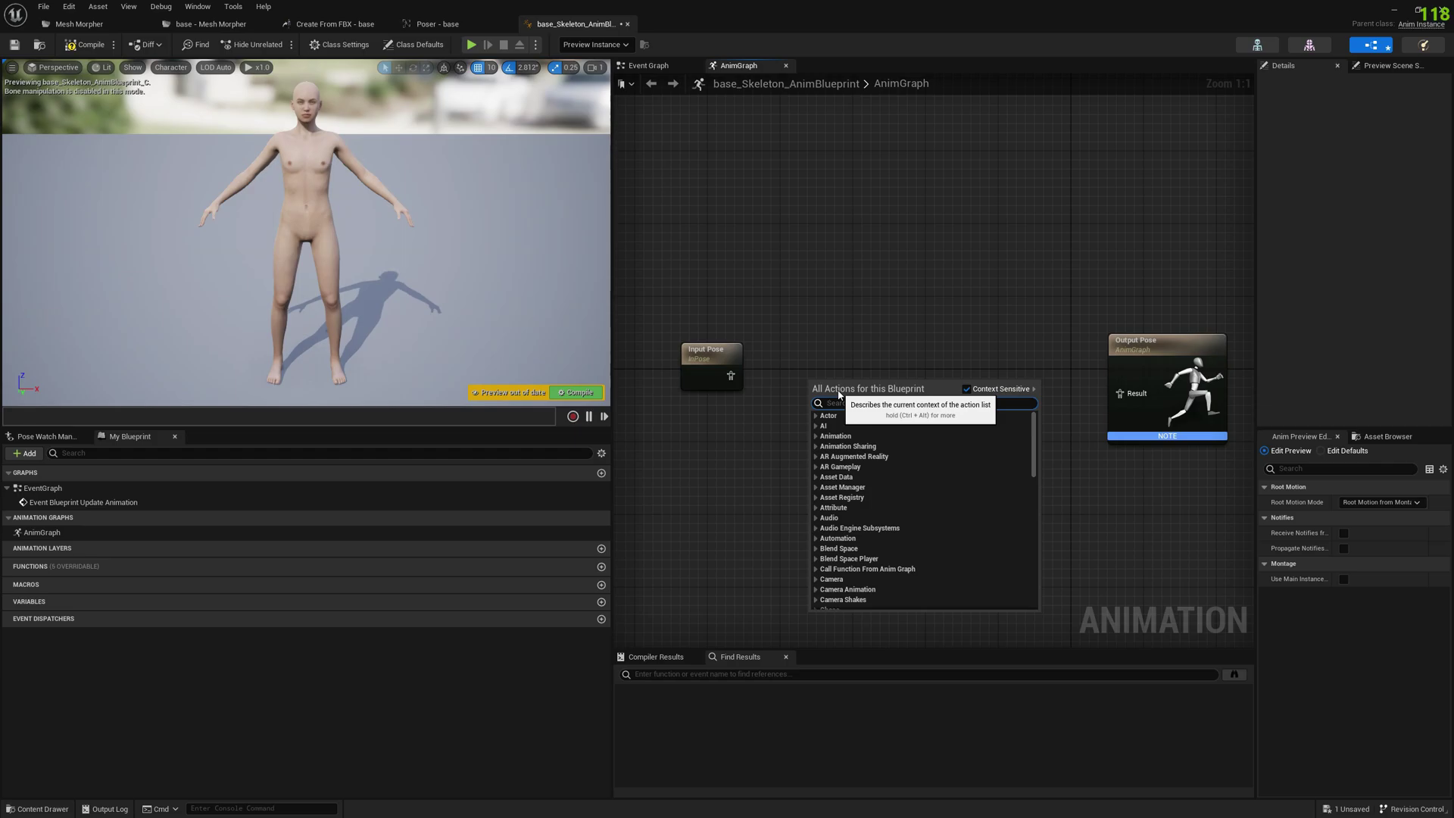
pyautogui.write('load')
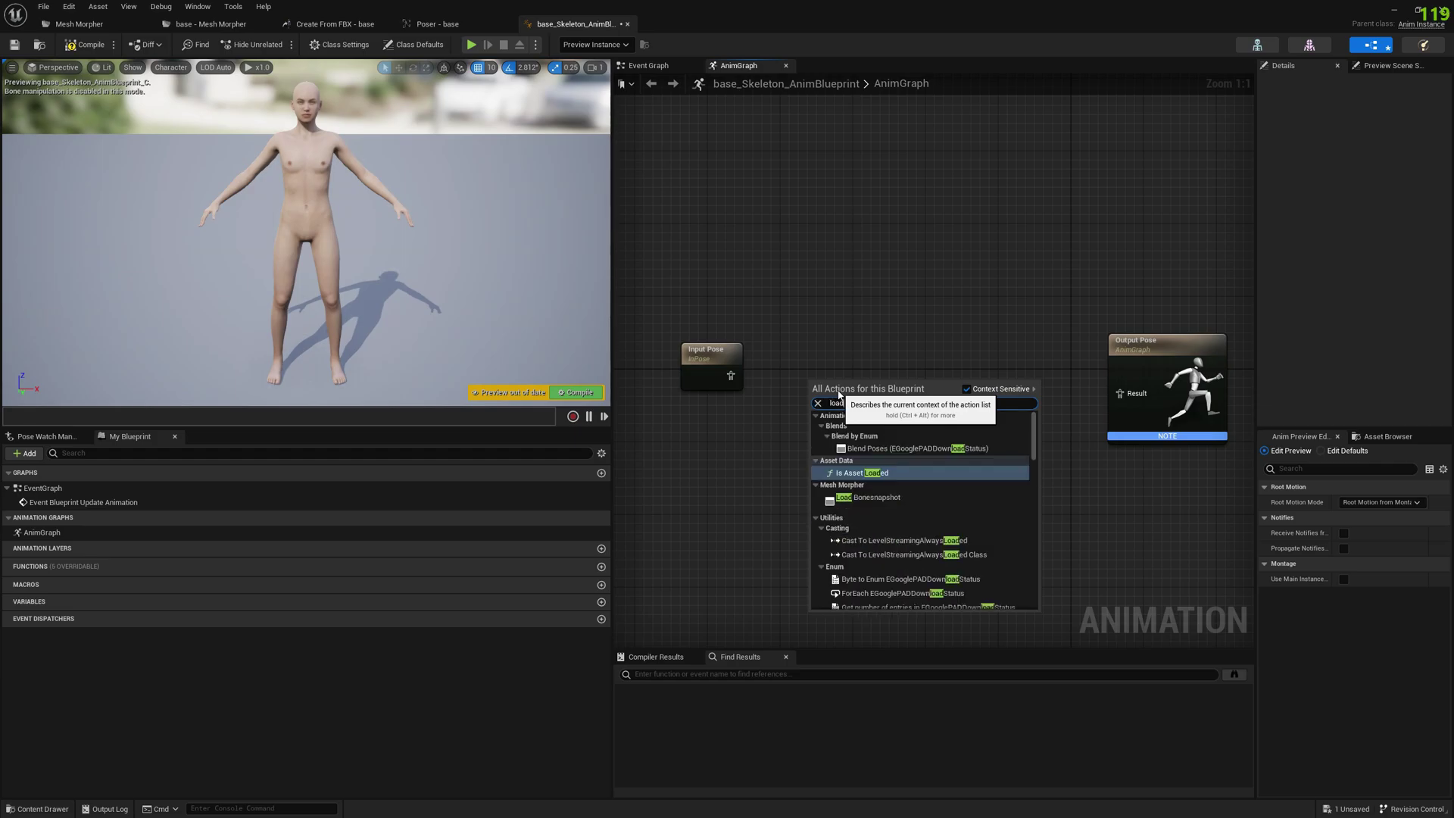
pyautogui.click(897, 498)
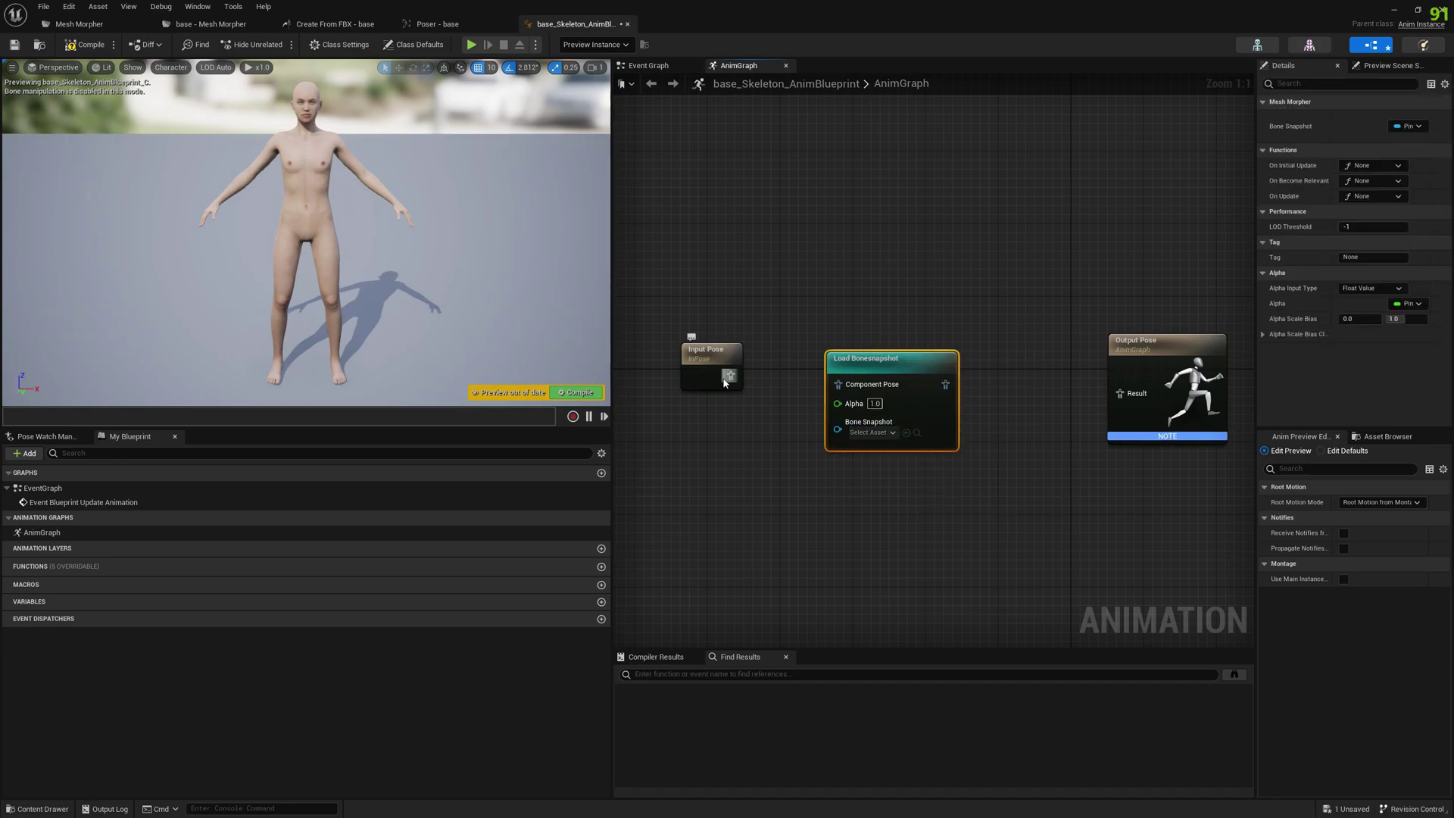
pyautogui.moveTo(729, 378); pyautogui.dragTo(934, 343)
# Show the full bone hierarchy on the character in the preview viewport and widen the viewport slightly
pyautogui.click(133, 67)
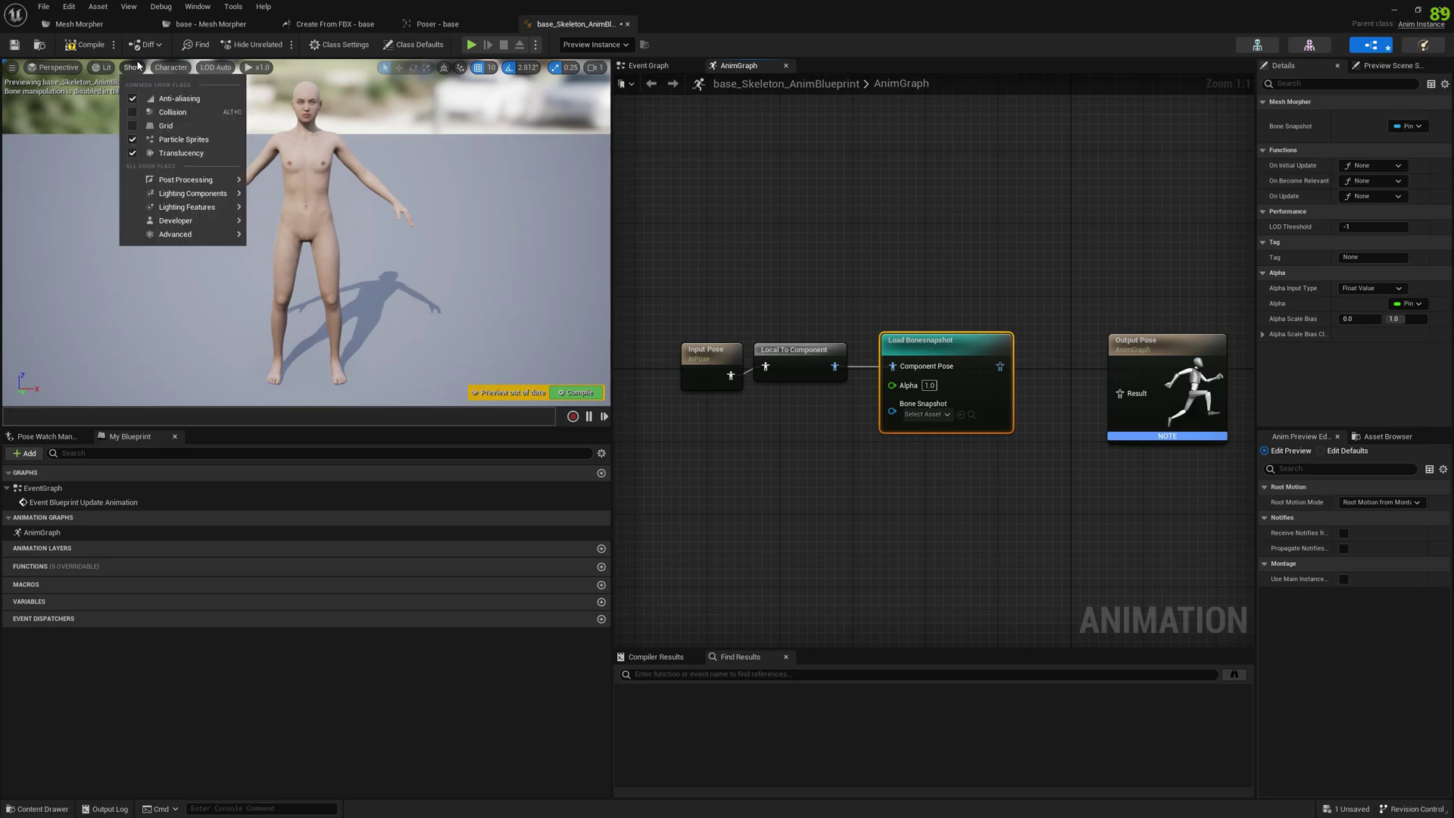
pyautogui.click(170, 67)
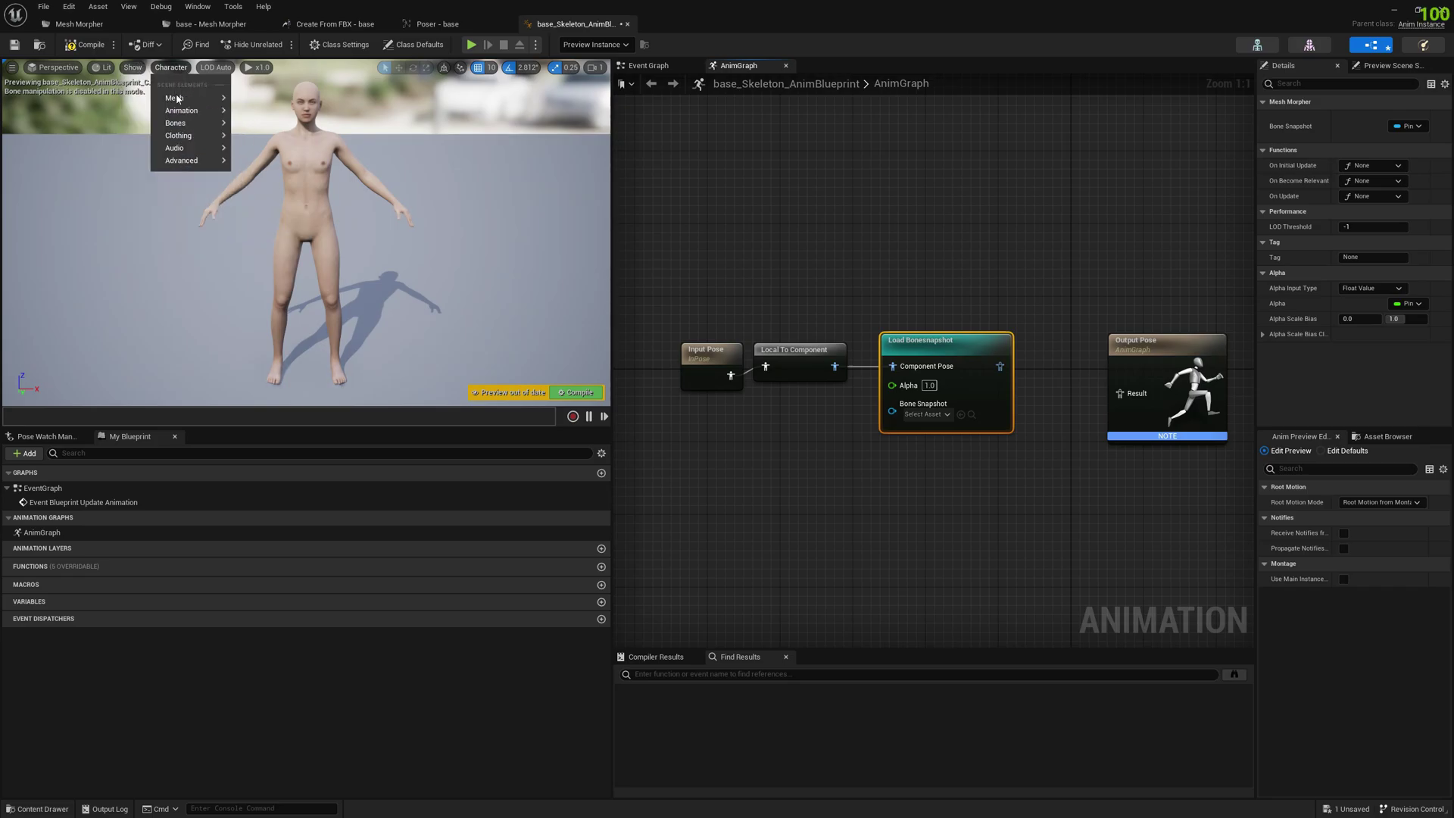
pyautogui.moveTo(199, 124)
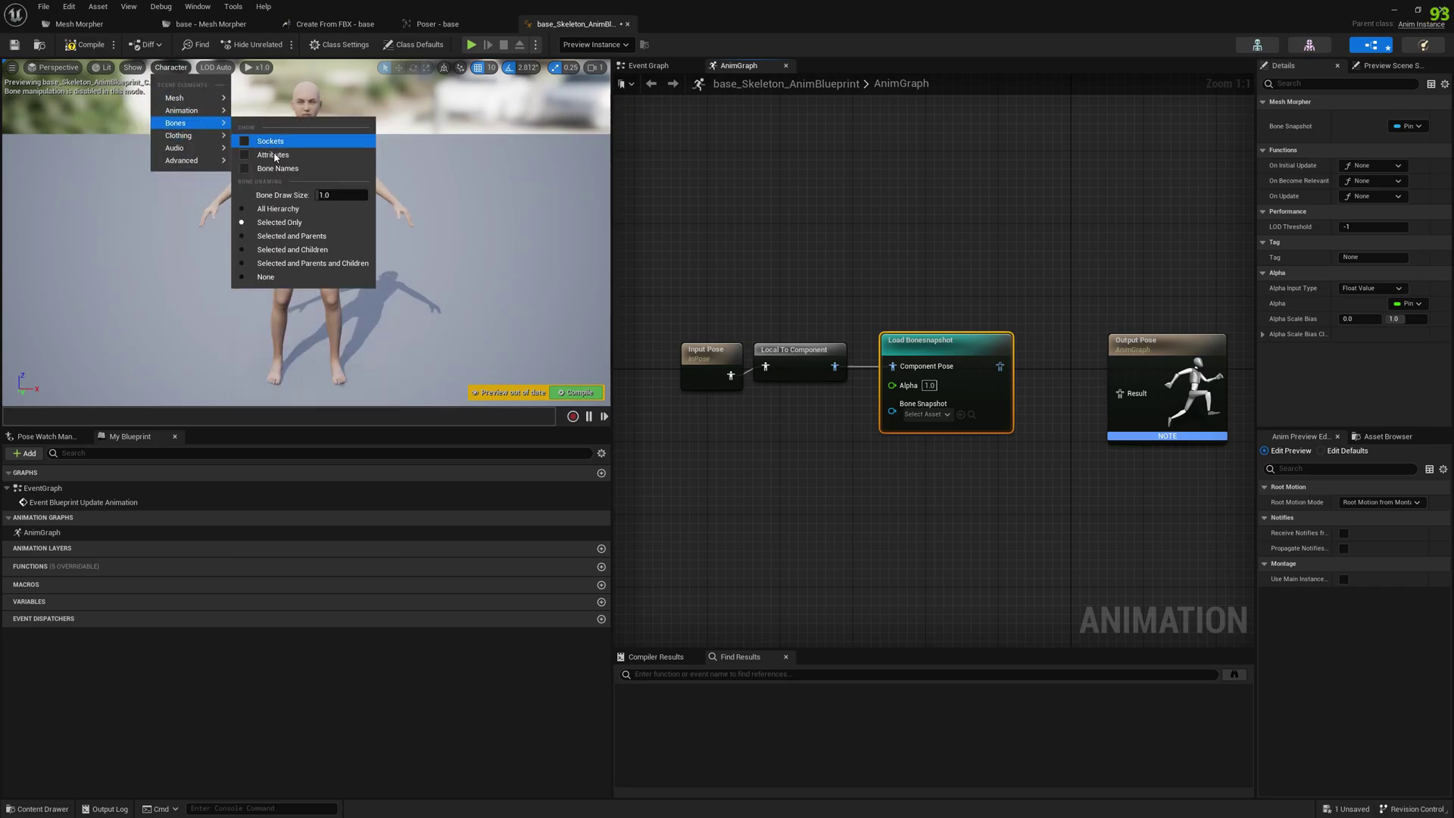
pyautogui.click(274, 209)
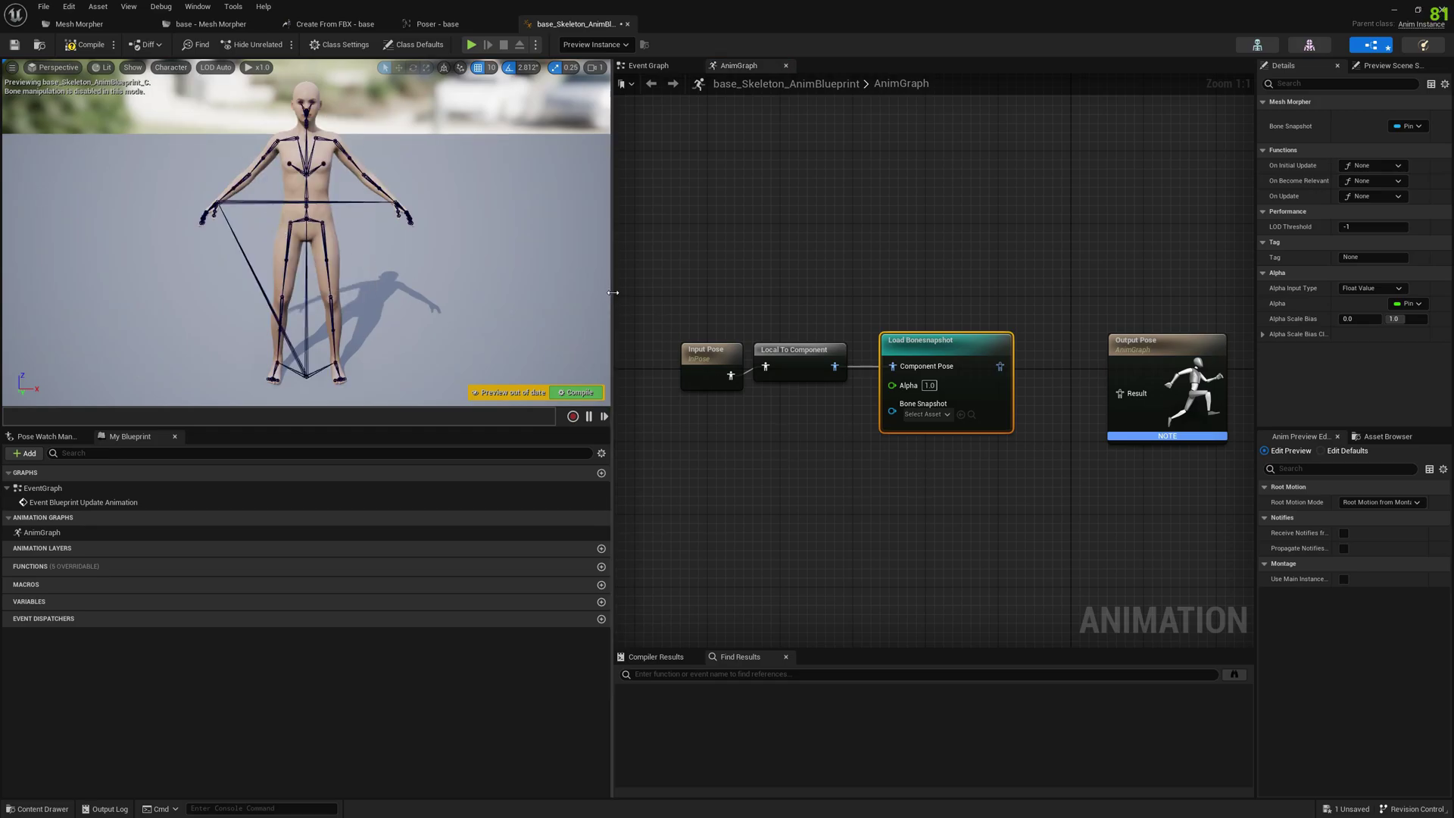
pyautogui.moveTo(613, 292); pyautogui.dragTo(626, 293)
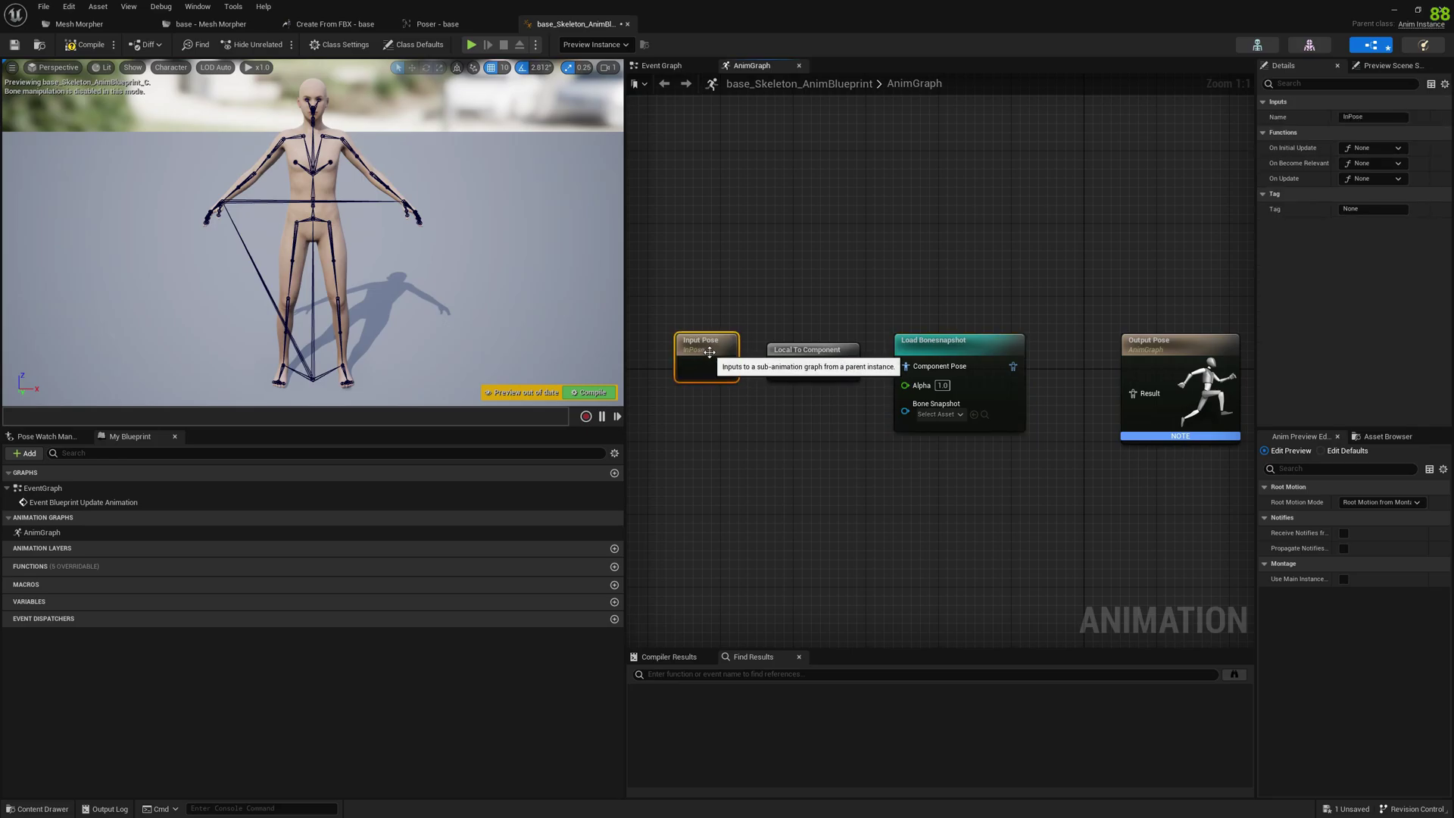
# Assign BoneSnapshot_Alika as the Bone Snapshot of the Load Bonesnapshot node
pyautogui.click(1075, 454)
pyautogui.moveTo(1076, 455); pyautogui.dragTo(878, 463, button='right')
pyautogui.click(743, 422)
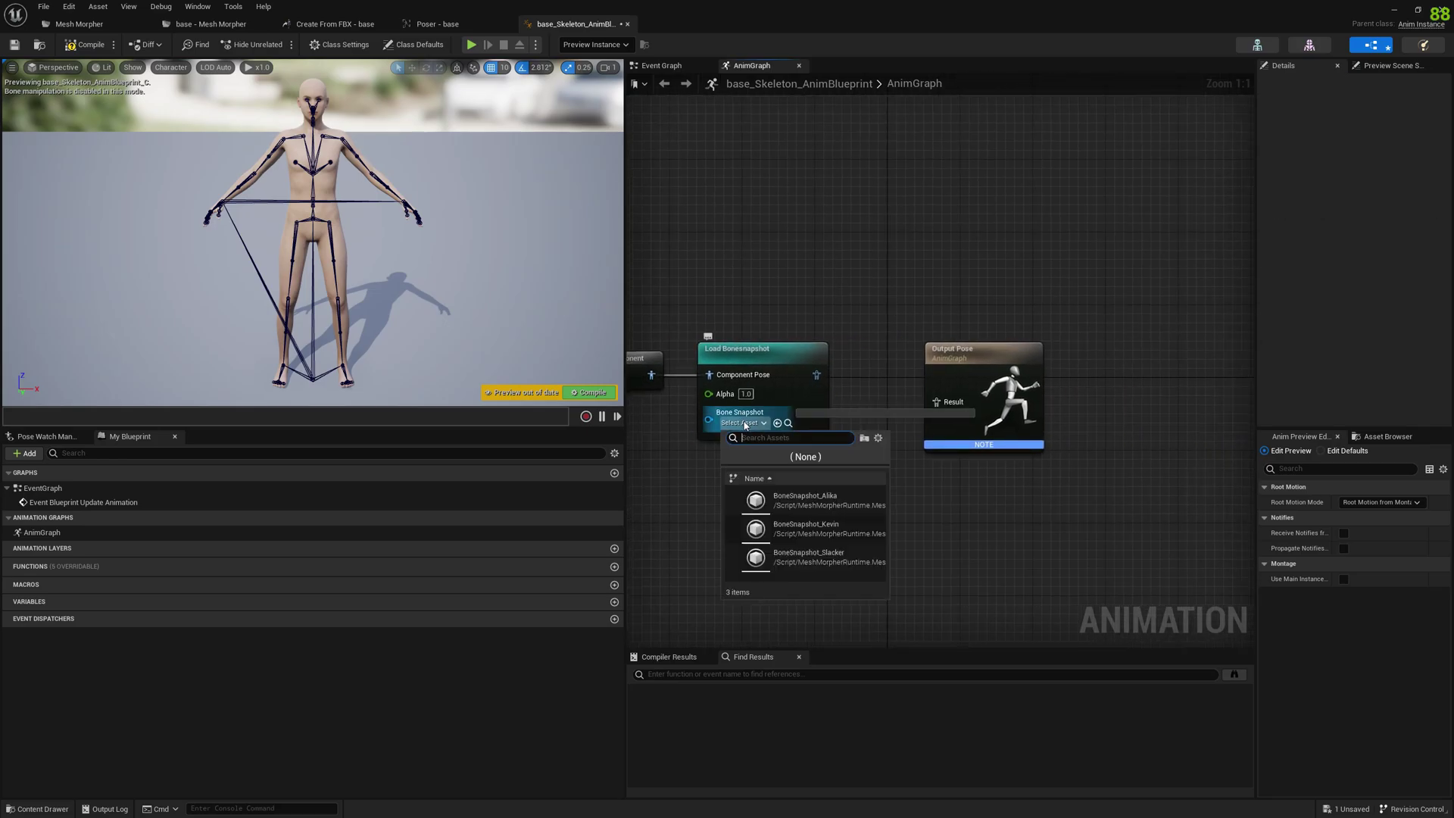
pyautogui.click(833, 496)
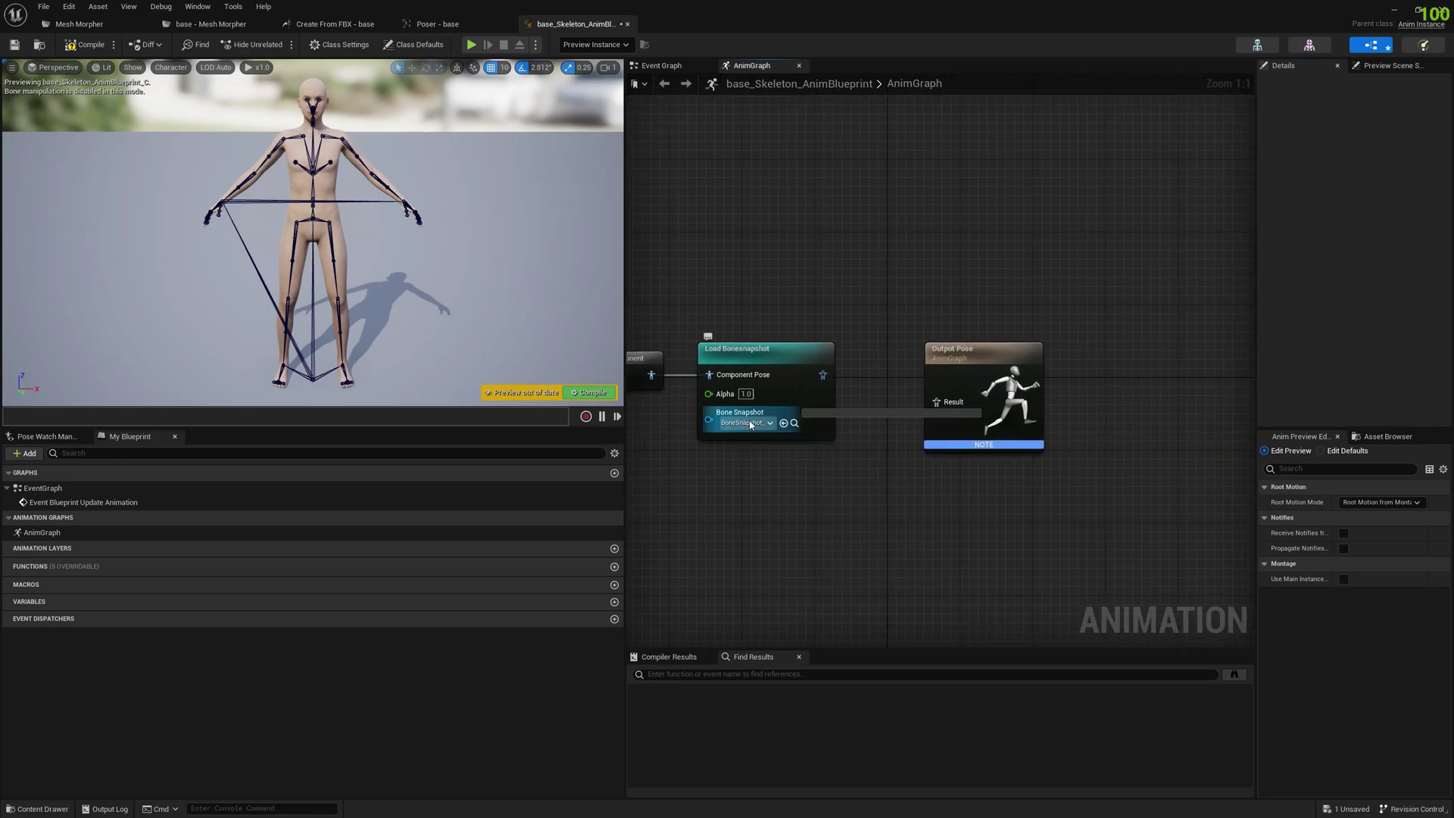
pyautogui.moveTo(882, 379); pyautogui.dragTo(1064, 363, button='right')
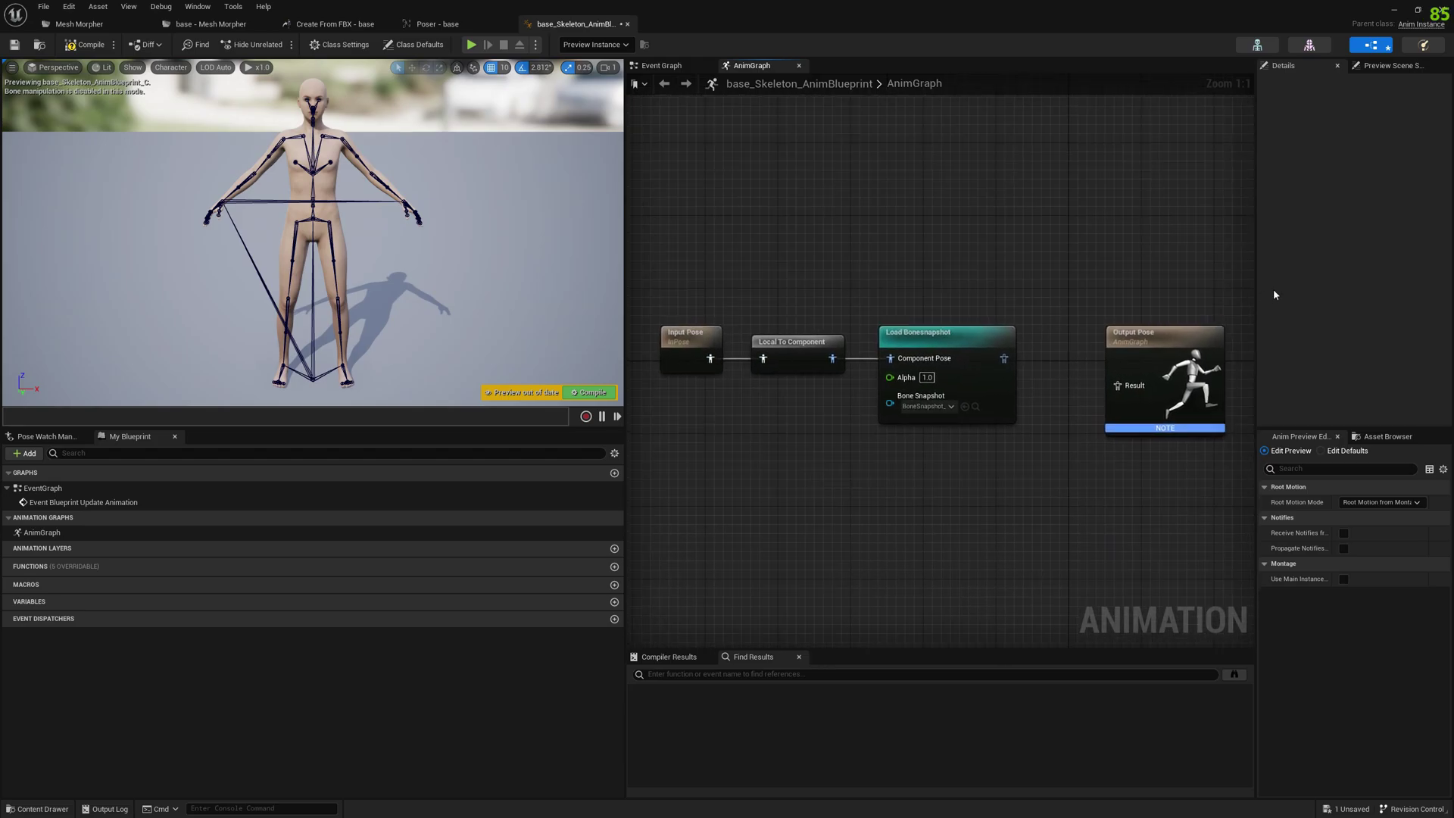
# Add a Modify Curve node before Output Pose and connect the Load Bonesnapshot output to its Source Pose
pyautogui.click(1178, 330)
pyautogui.moveTo(1179, 330); pyautogui.dragTo(1199, 301)
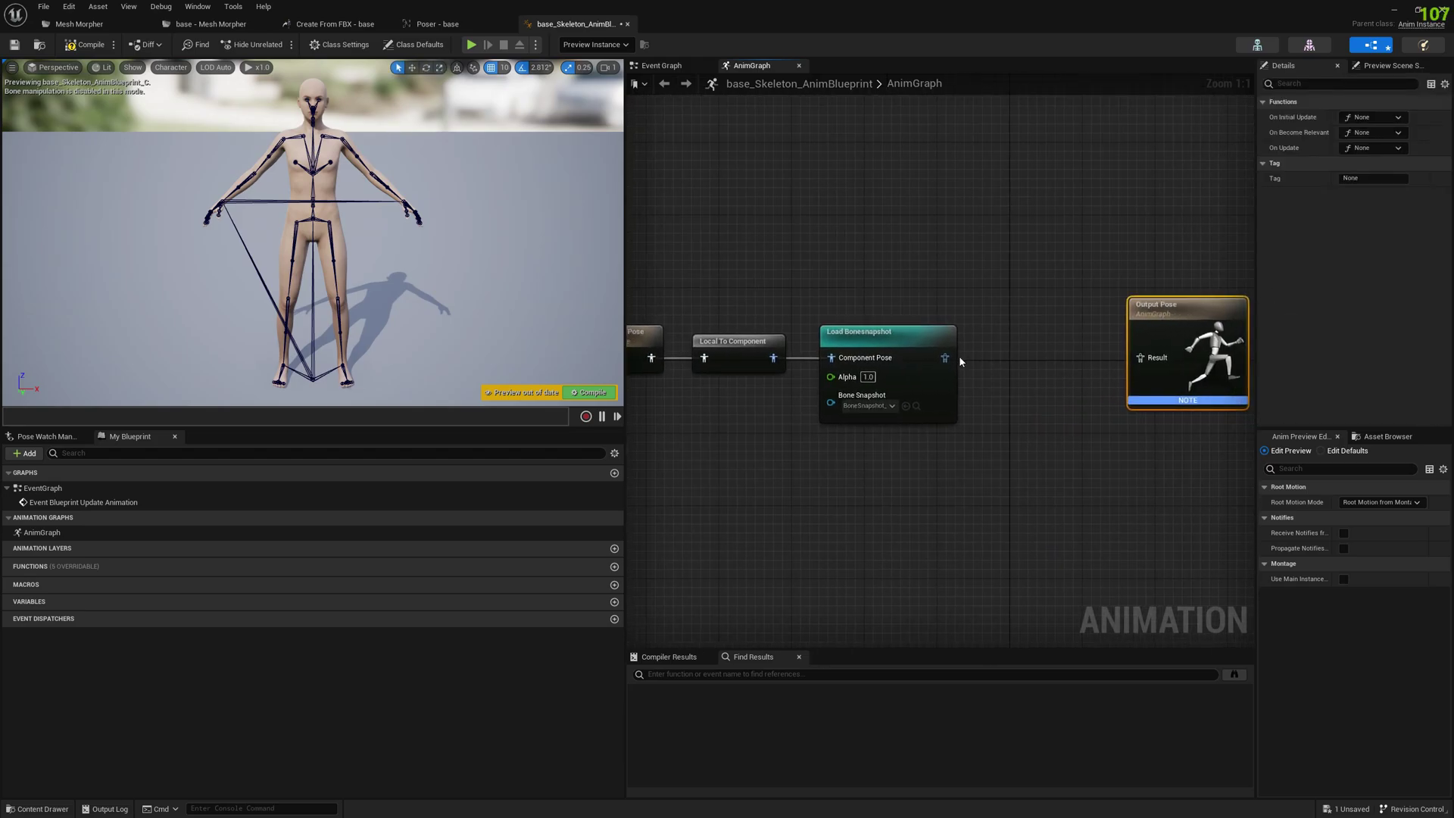
pyautogui.rightClick(1004, 388)
pyautogui.write('mod')
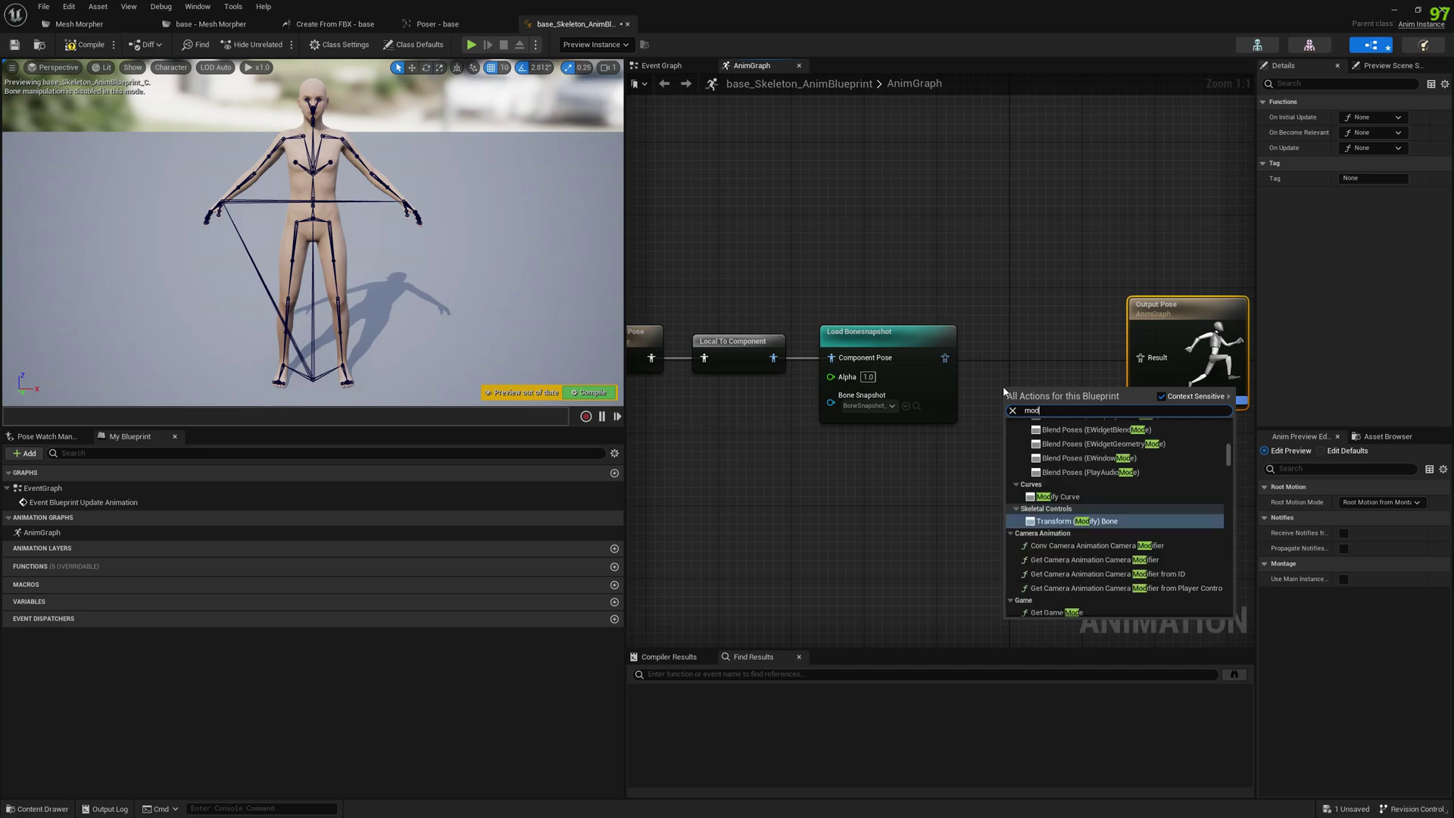
pyautogui.write('ify curve')
pyautogui.press('Return')
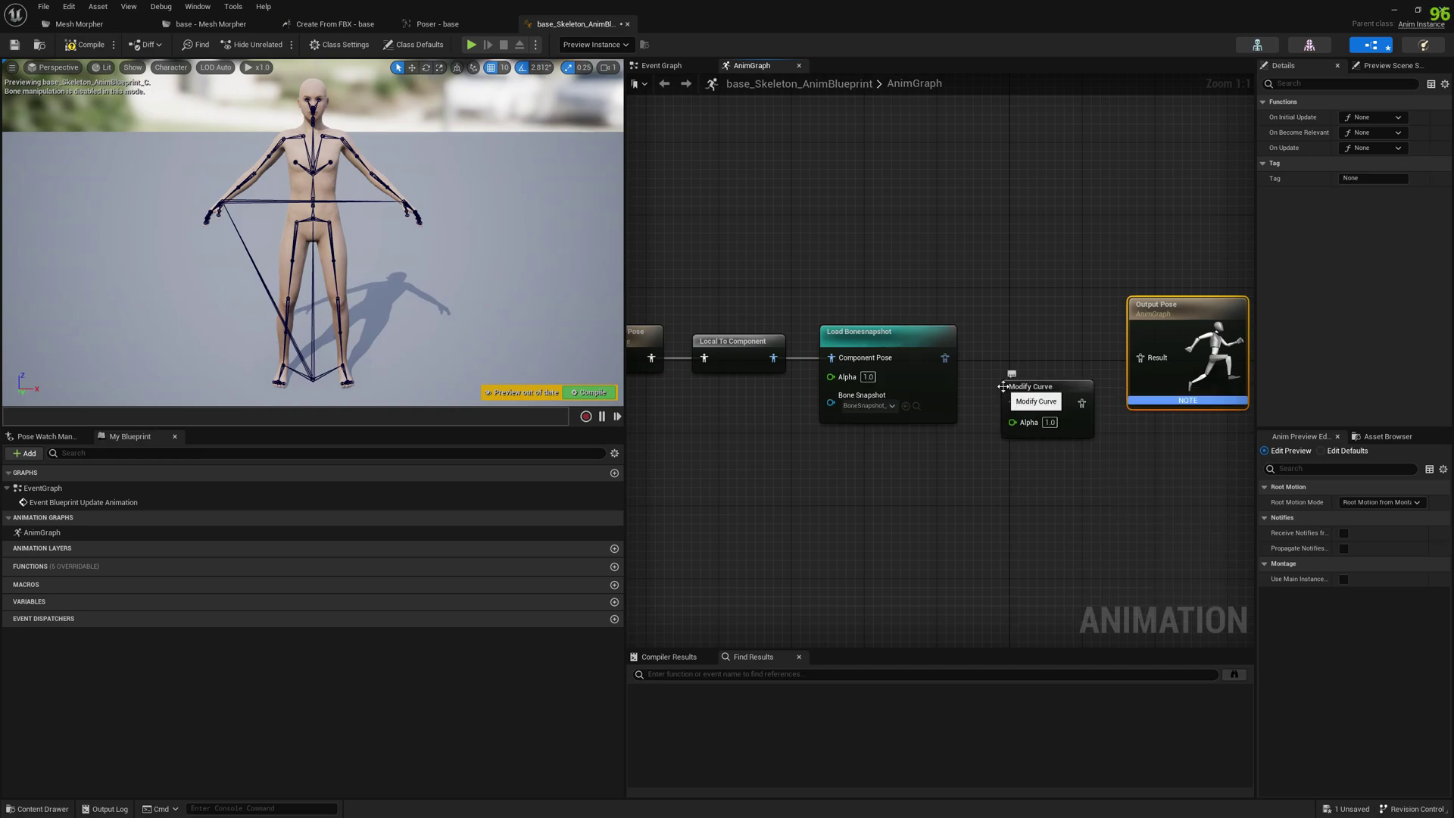
pyautogui.moveTo(947, 358); pyautogui.dragTo(1014, 402)
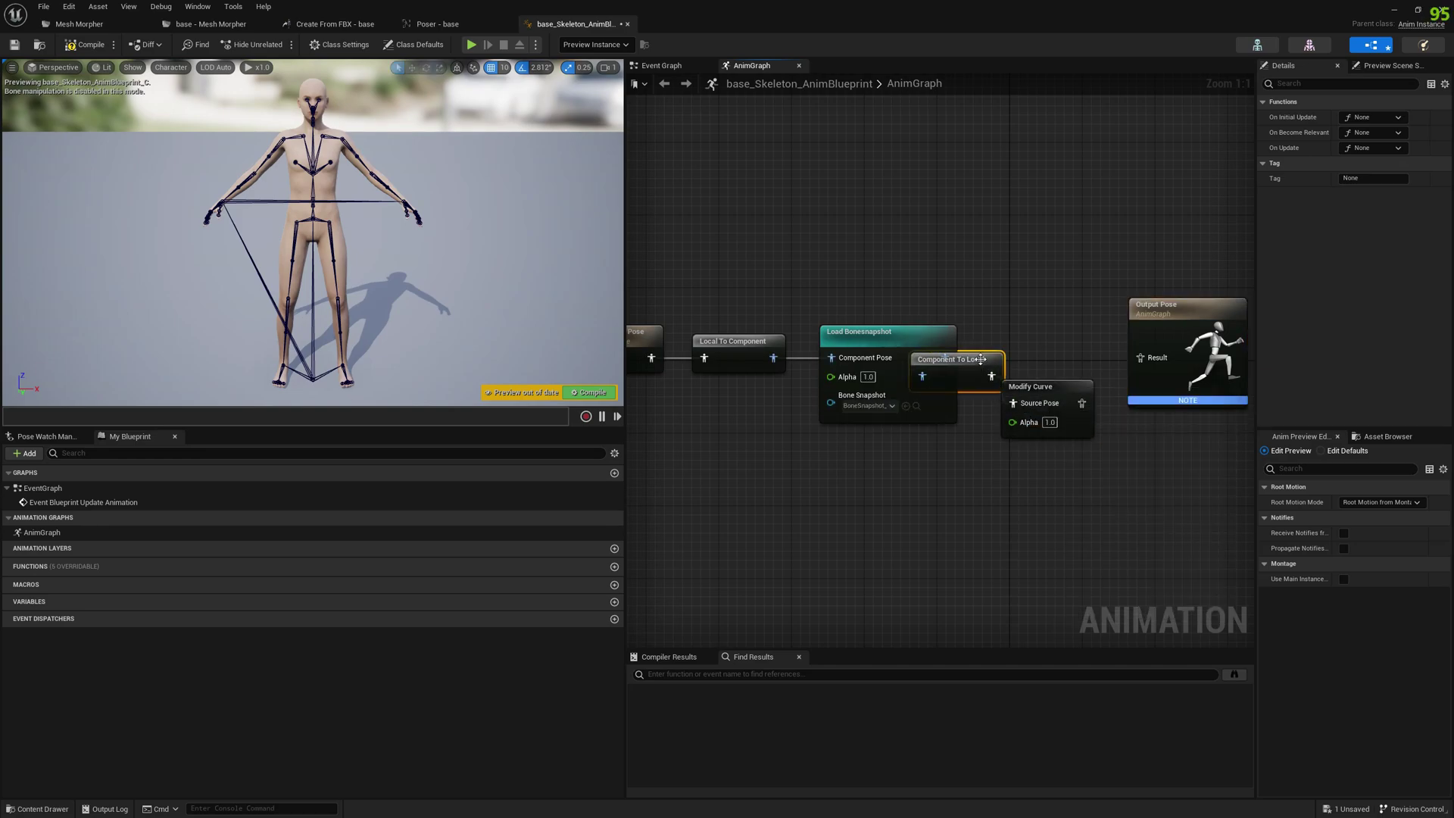
pyautogui.moveTo(1063, 354); pyautogui.dragTo(1066, 343)
# Line up the Modify Curve node after Component To Local and connect it to the Output Pose Result
pyautogui.moveTo(1142, 314); pyautogui.dragTo(1223, 315)
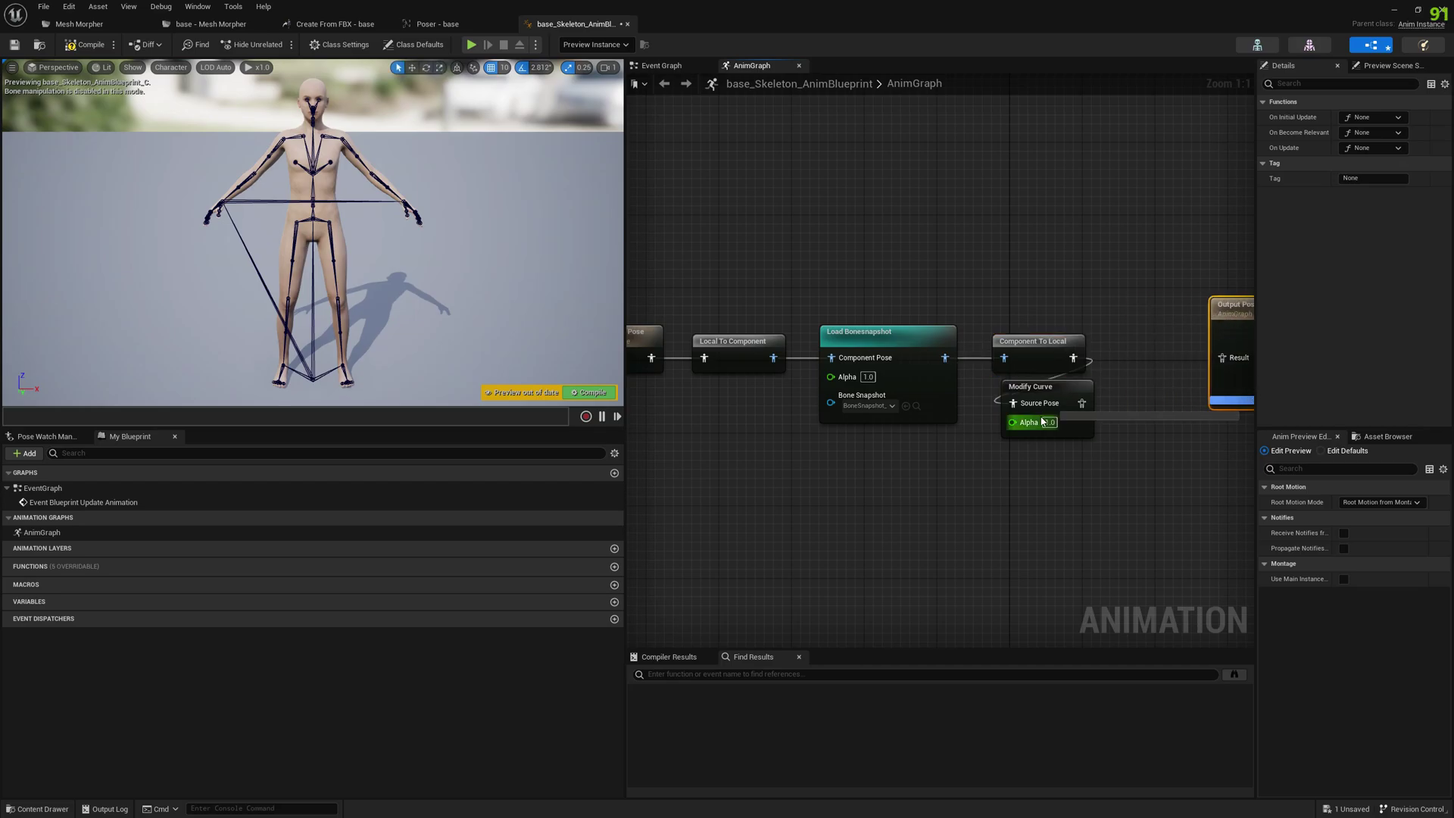
pyautogui.moveTo(1131, 401); pyautogui.dragTo(1047, 410, button='right')
pyautogui.moveTo(985, 395); pyautogui.dragTo(1143, 367)
pyautogui.moveTo(866, 458); pyautogui.dragTo(1023, 406, button='right')
pyautogui.moveTo(1117, 413); pyautogui.dragTo(1033, 427, button='right')
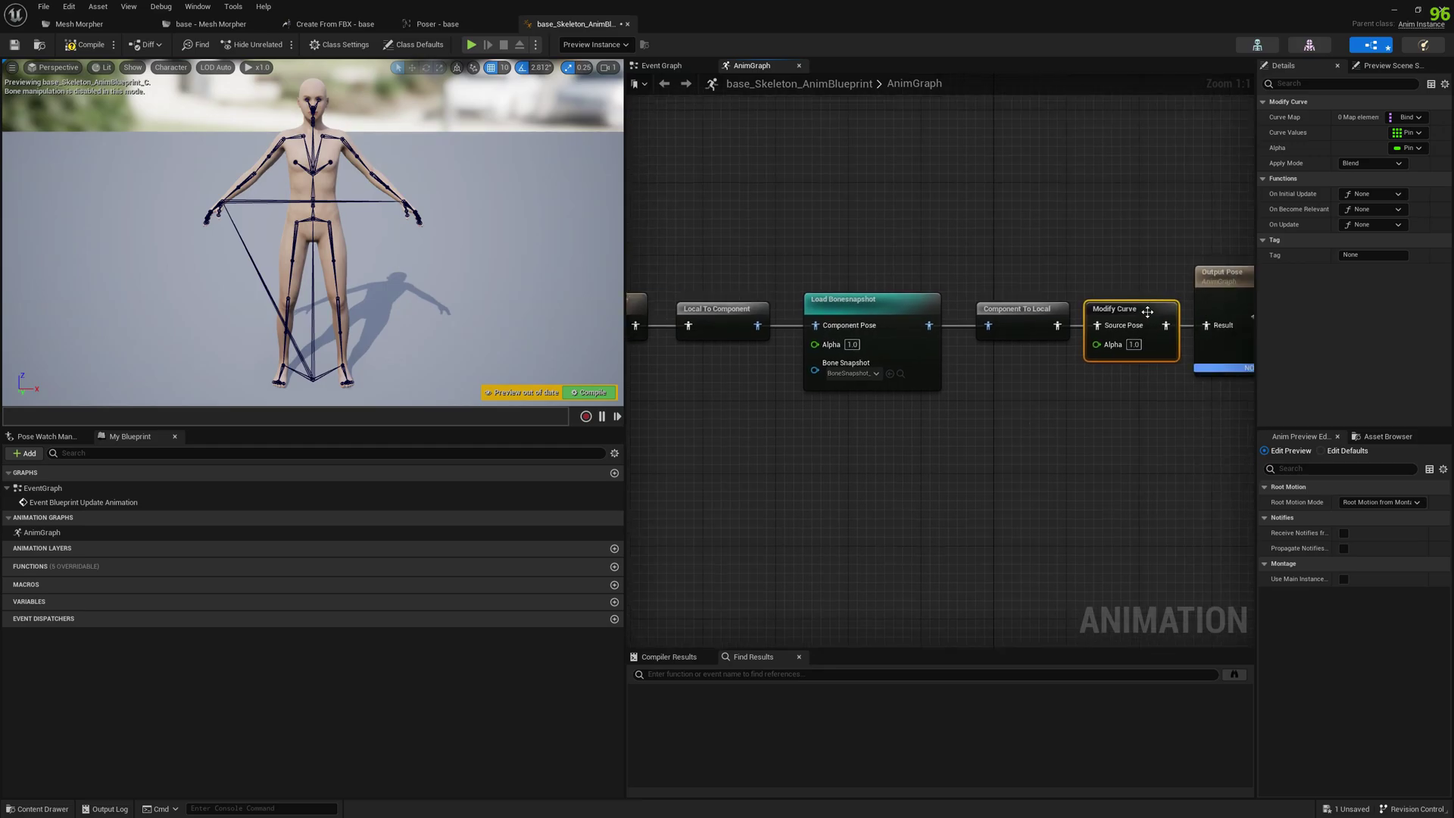
# Expose Curve Map as a pin on the Modify Curve node and feed it from a new Make Map node
pyautogui.click(1407, 117)
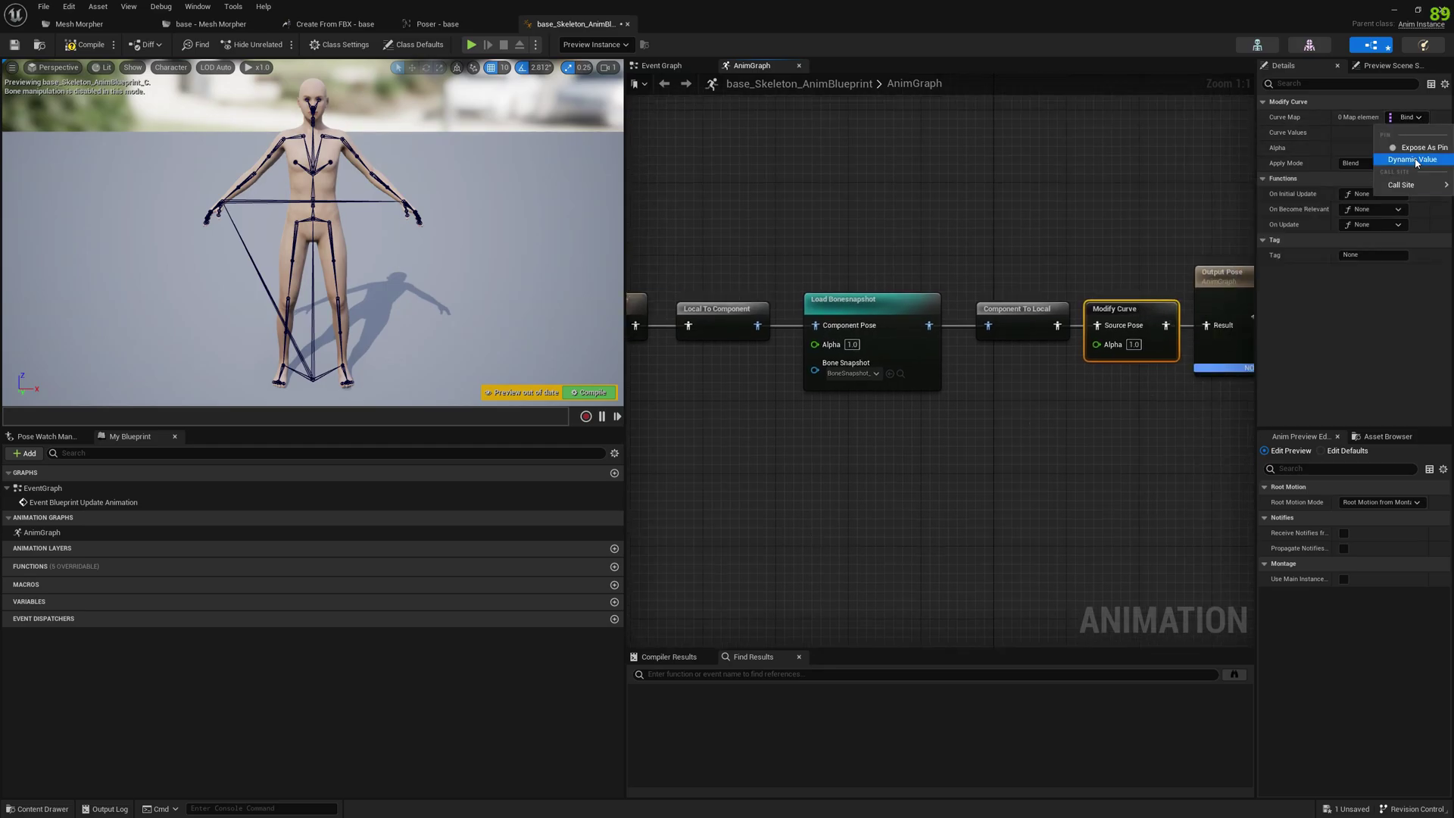
pyautogui.click(1421, 148)
pyautogui.moveTo(1098, 344); pyautogui.dragTo(992, 444)
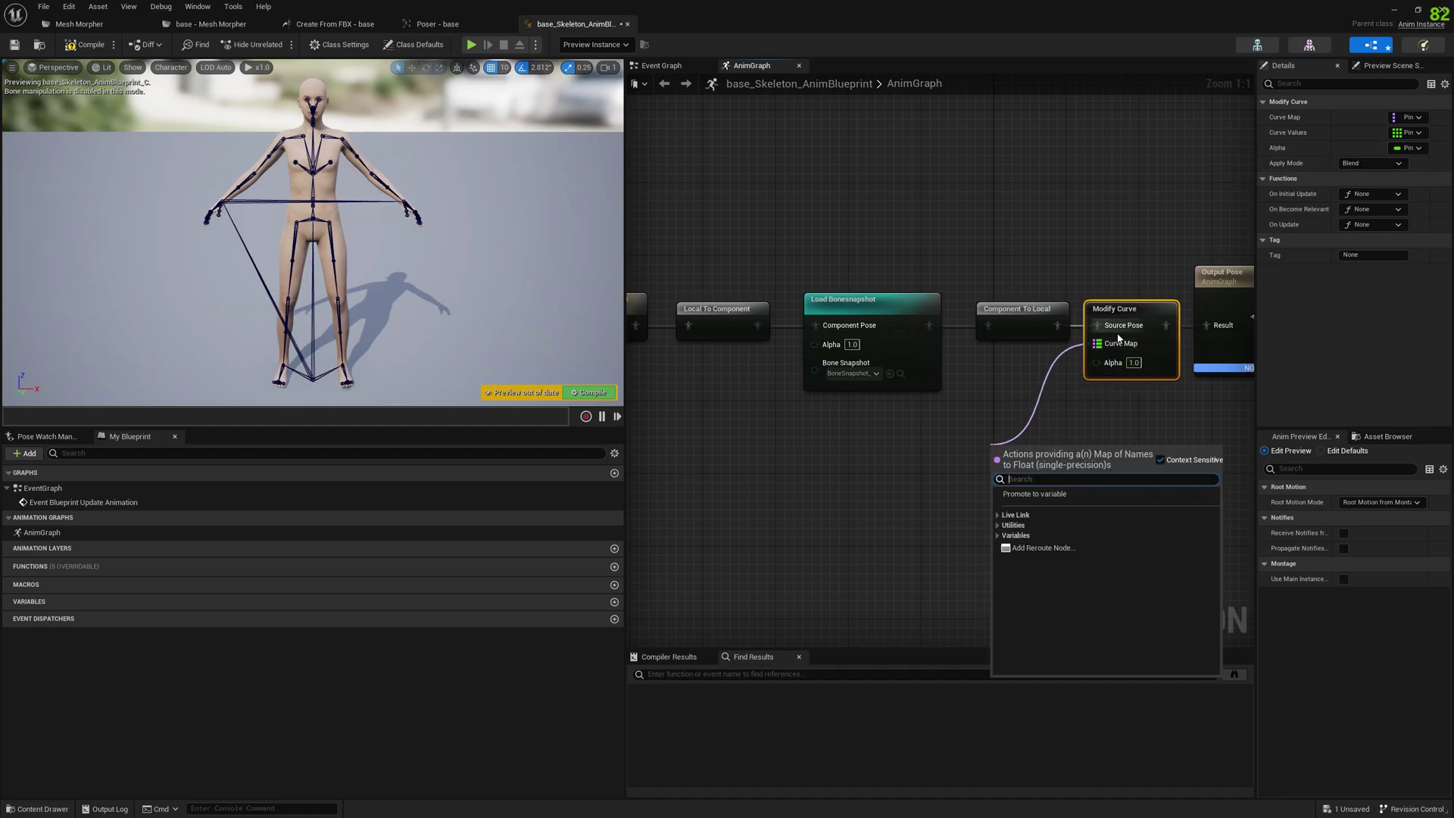
pyautogui.write('make')
pyautogui.press('Return')
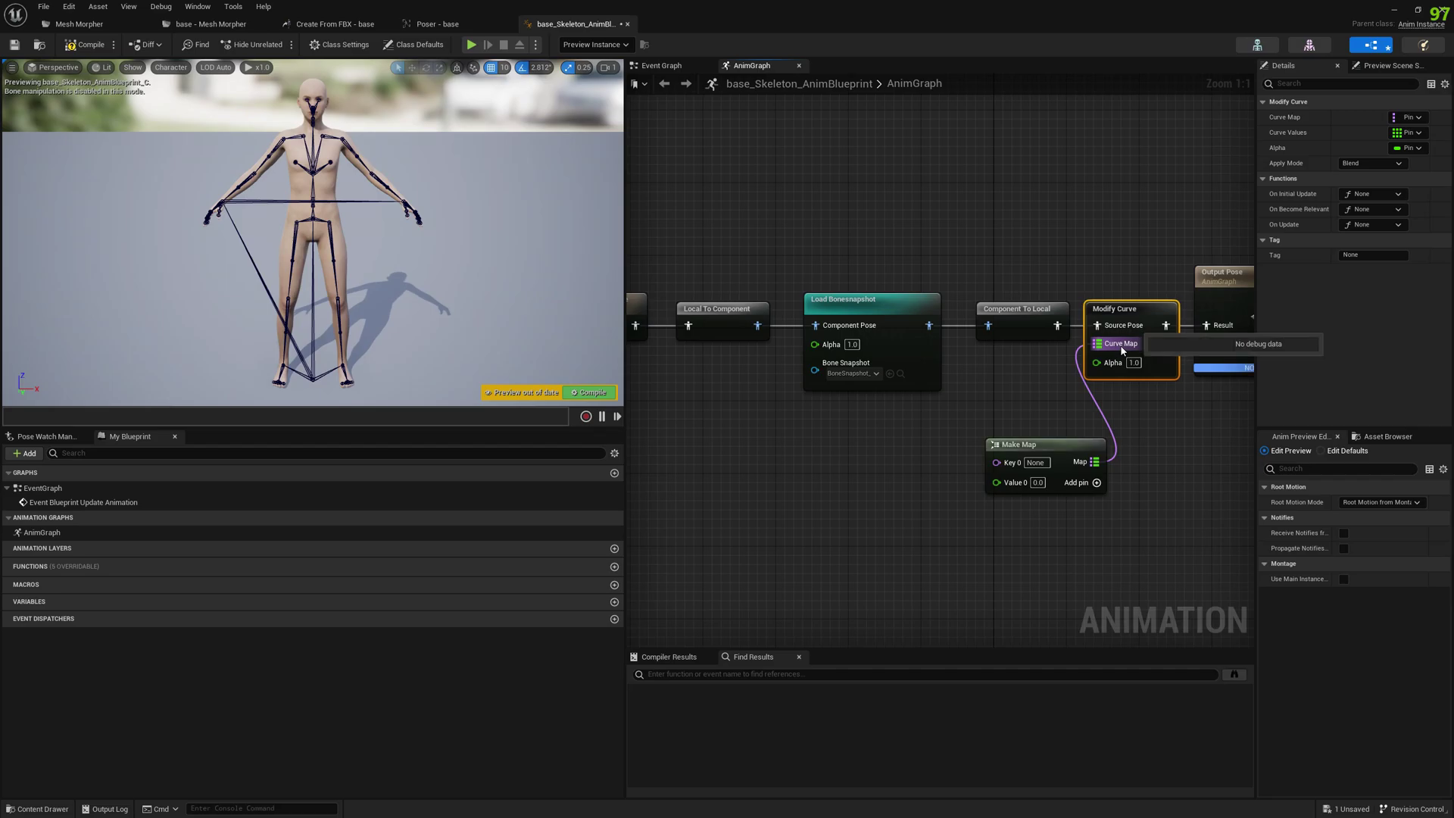
pyautogui.moveTo(1053, 446); pyautogui.dragTo(986, 446)
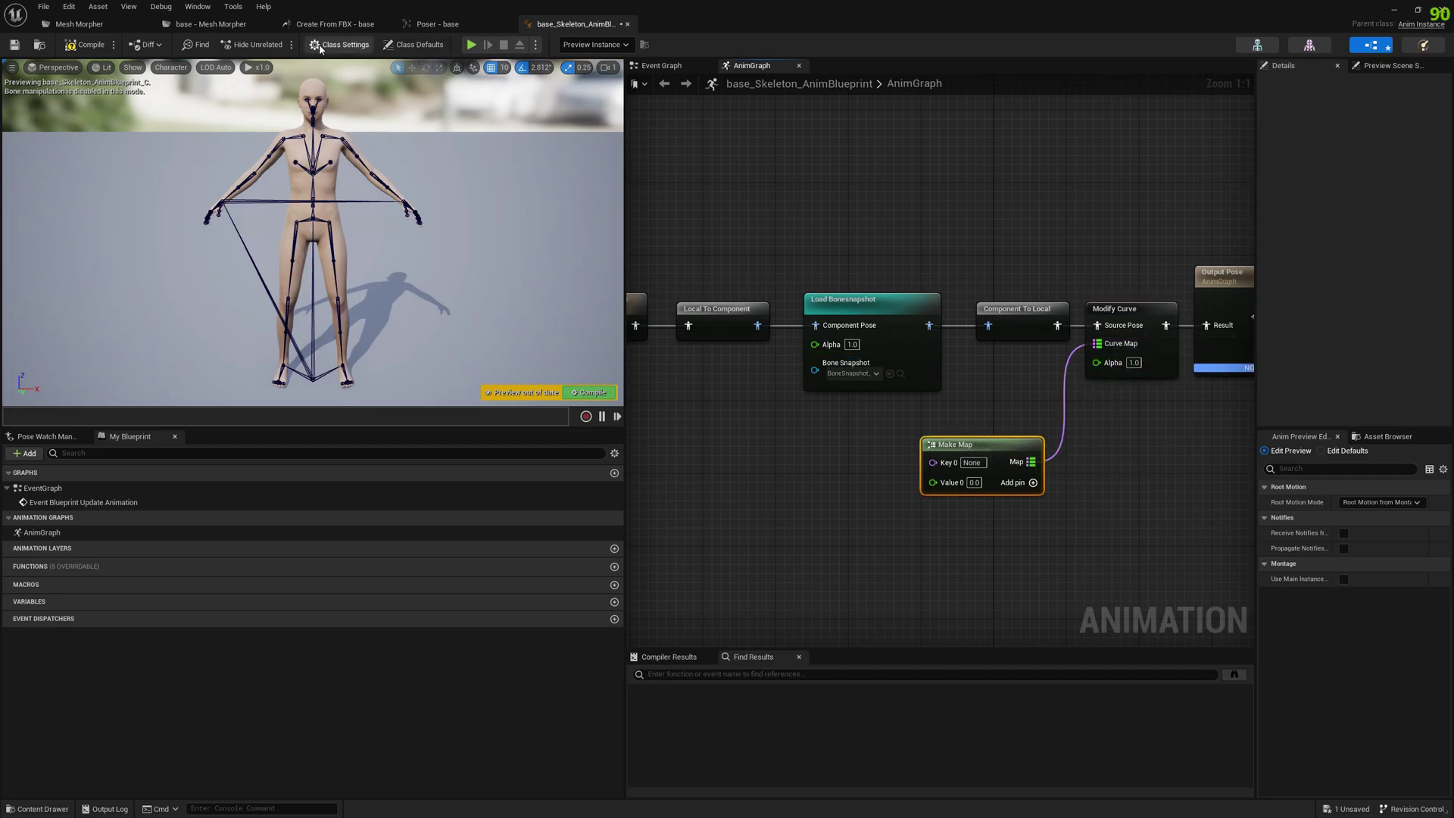
# Check the morph target names in Mesh Morpher, and set the Make Map entry to key Alika with value 1
pyautogui.click(210, 23)
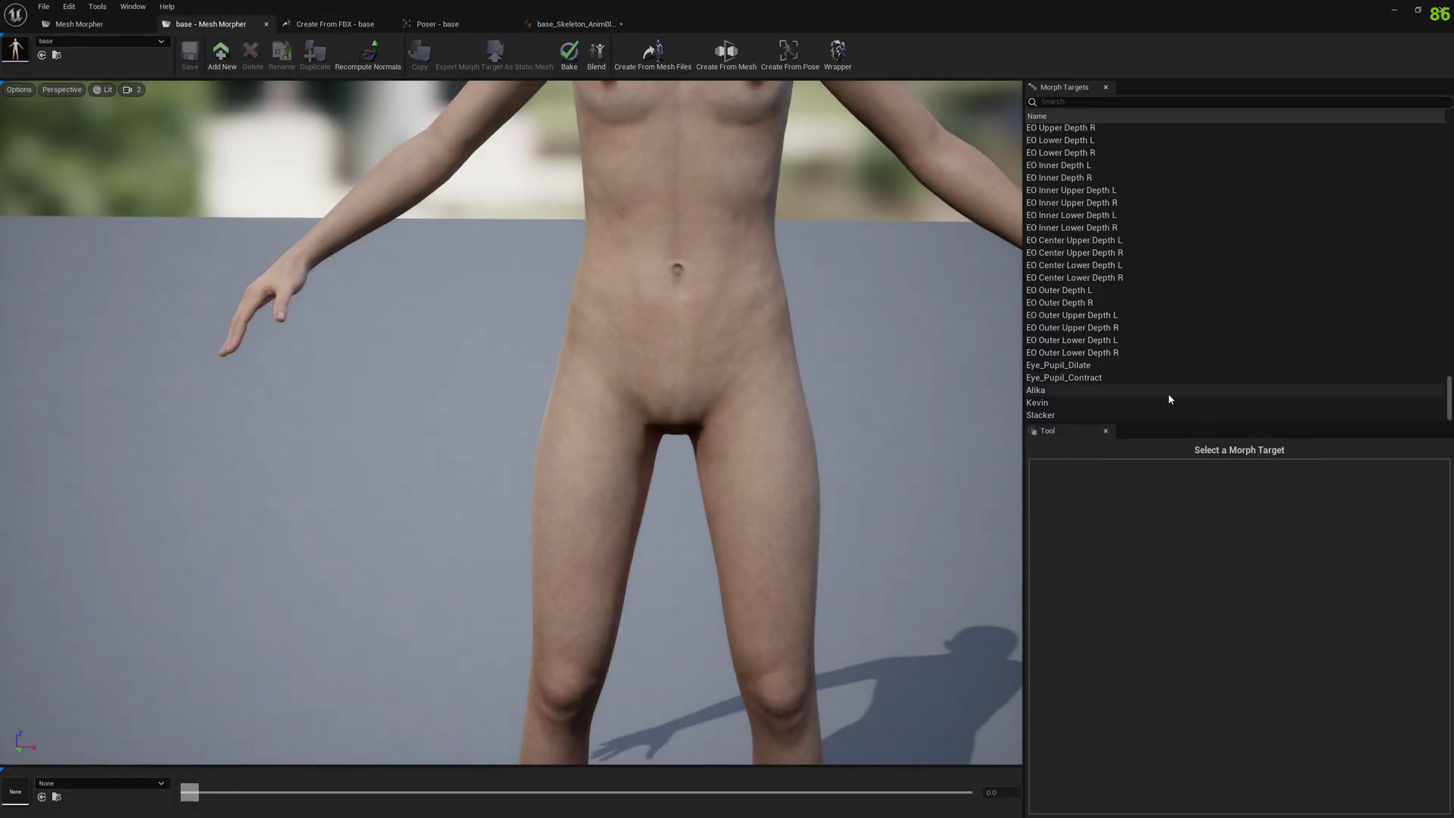
pyautogui.click(576, 24)
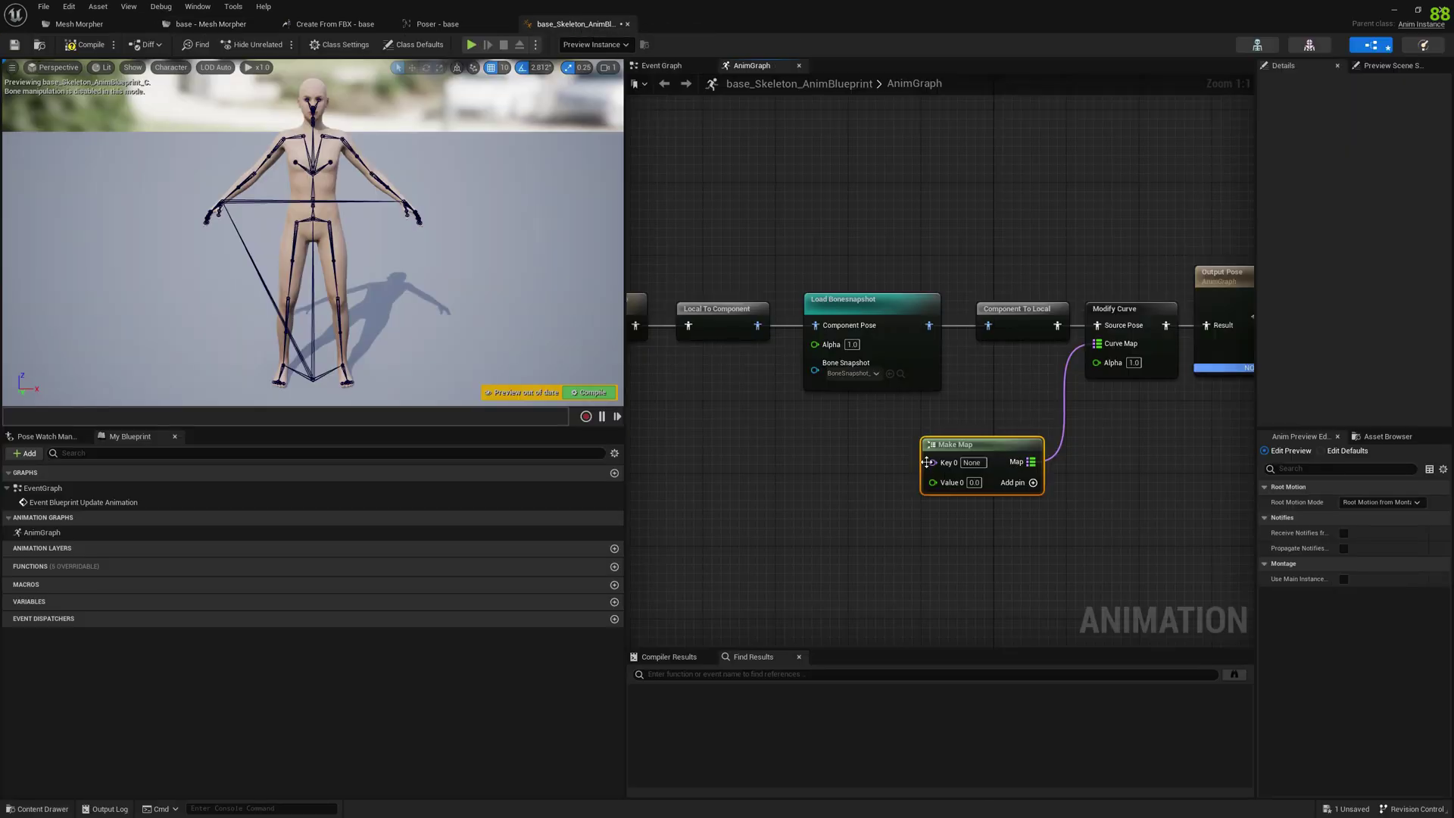
pyautogui.click(972, 464)
pyautogui.write('Al')
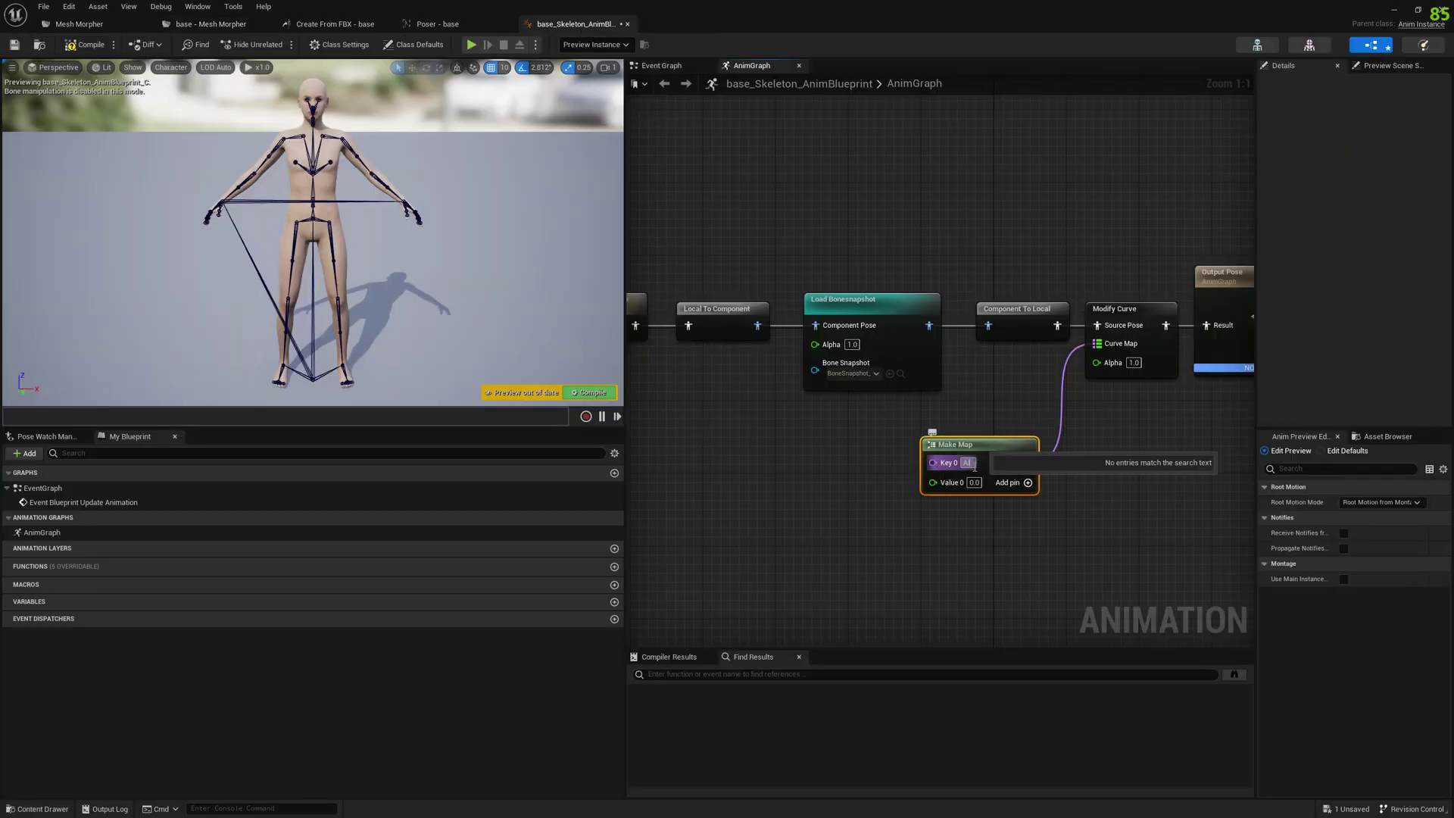
pyautogui.write('ika')
pyautogui.click(975, 483)
pyautogui.write('1')
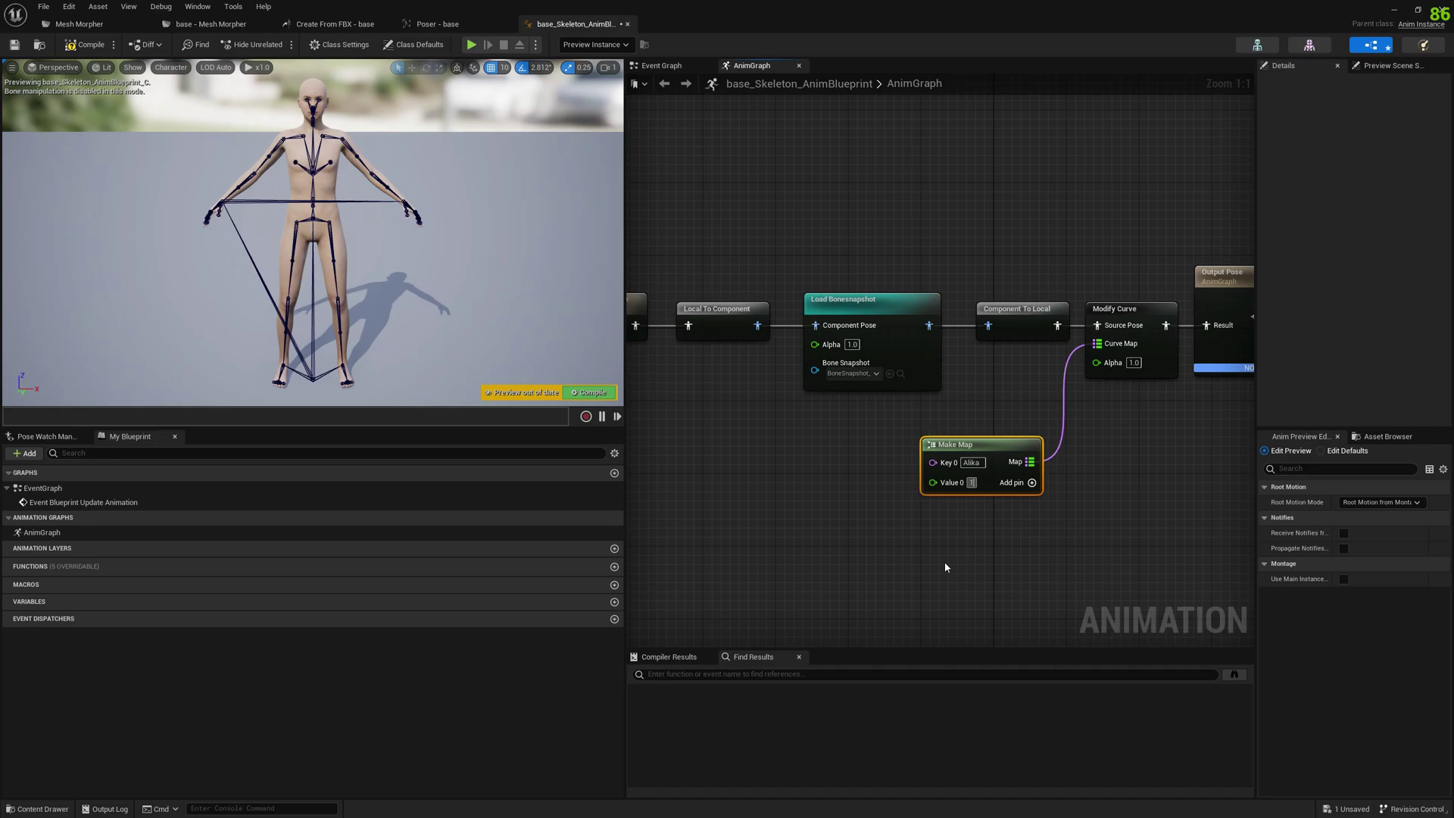
# Compile the animation blueprint and inspect how the skeleton fits the Alika morph in the preview
pyautogui.click(946, 558)
pyautogui.click(610, 392)
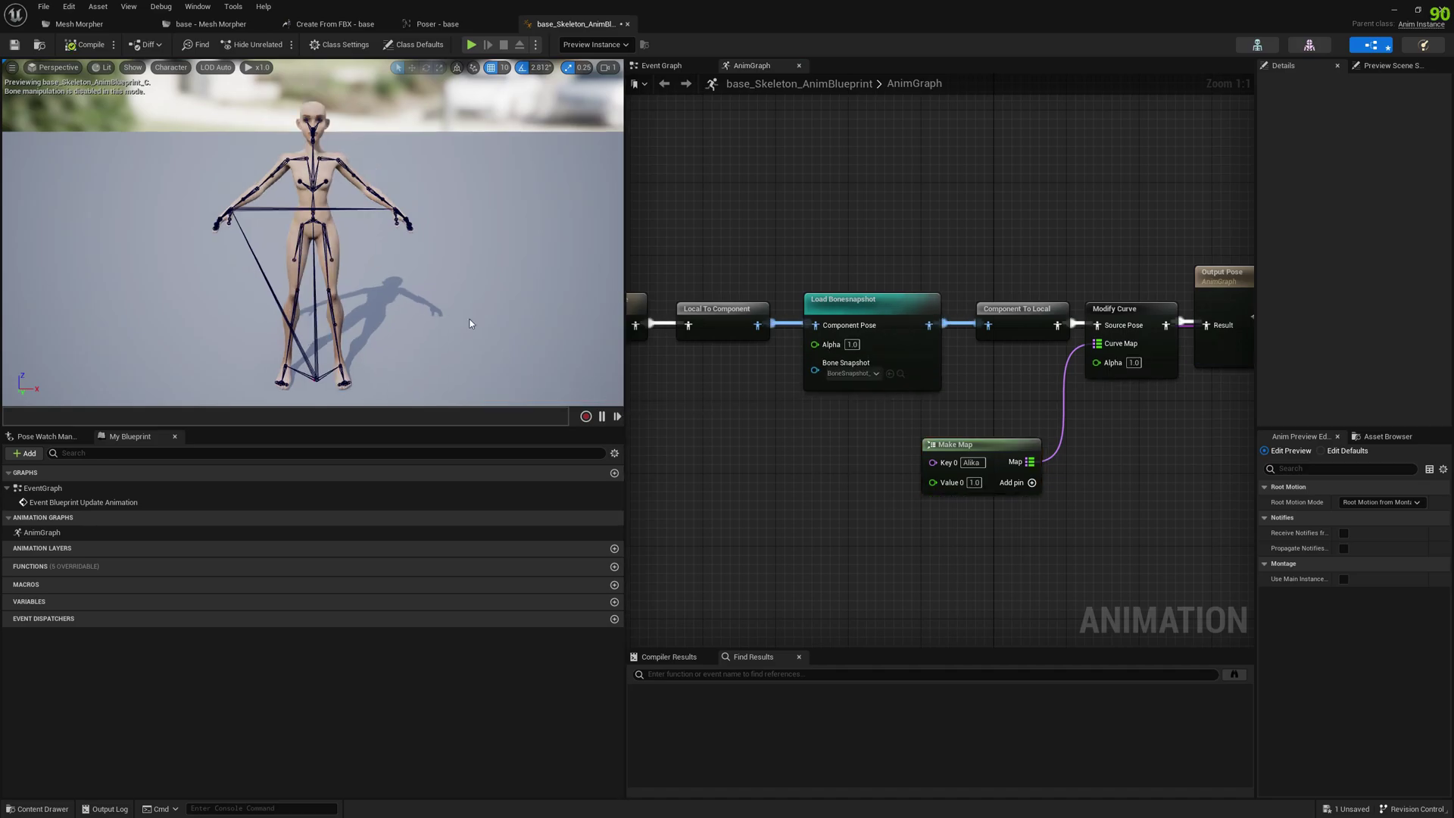
pyautogui.press('w')
pyautogui.moveTo(471, 324); pyautogui.dragTo(469, 291, button='right')
pyautogui.press('s')
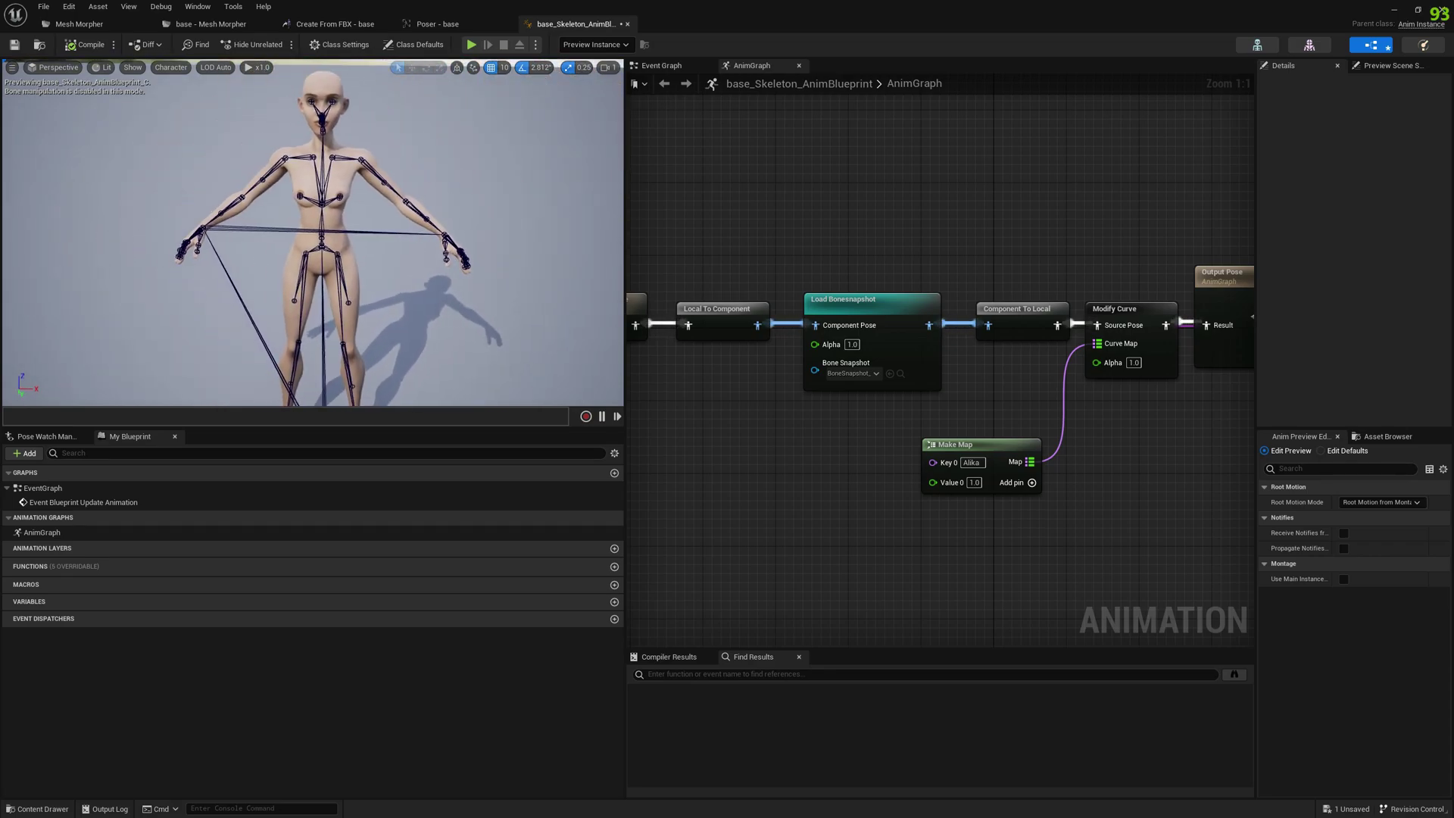
pyautogui.moveTo(221, 306); pyautogui.dragTo(221, 306, button='right')
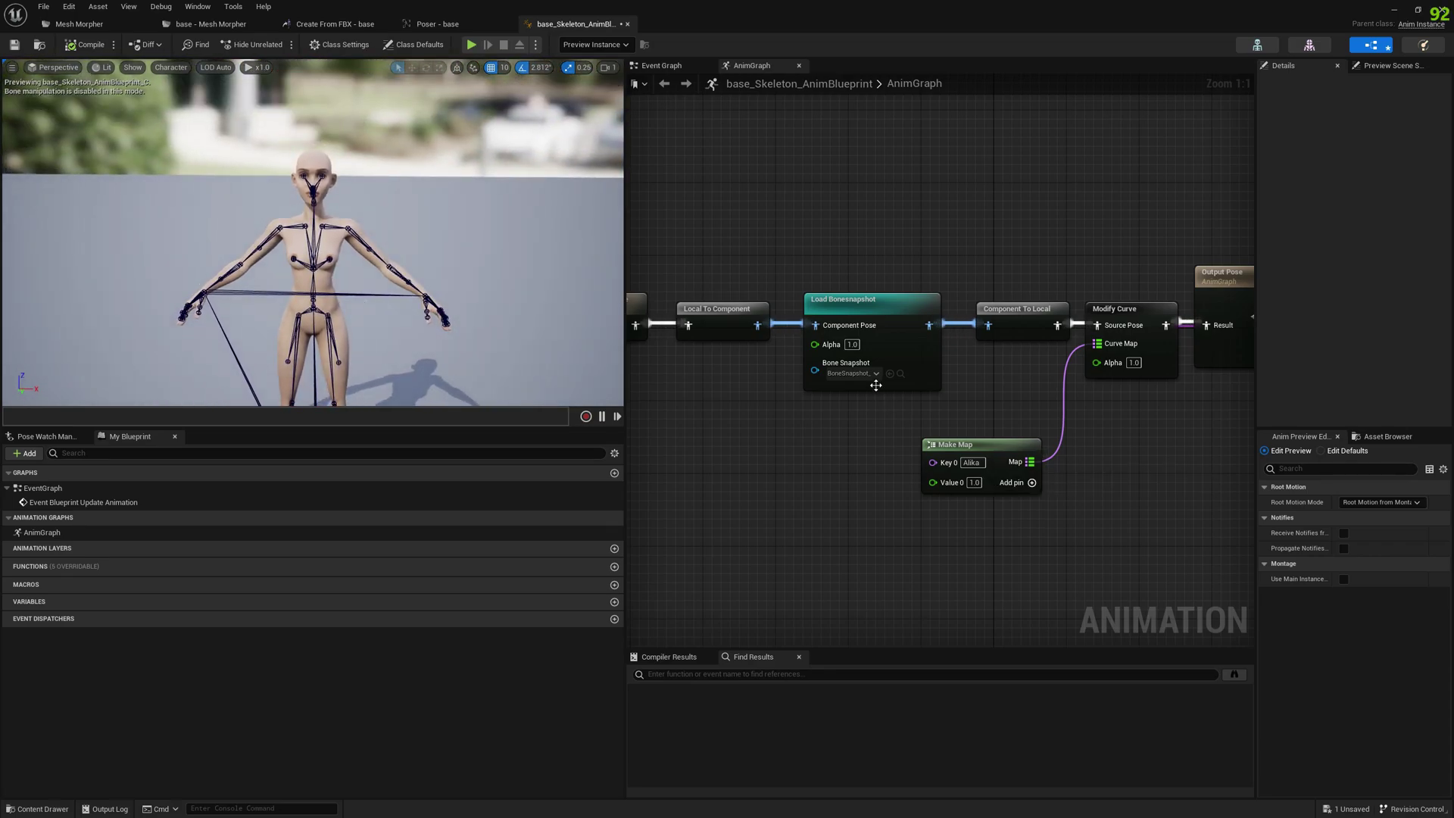
# Switch the node's bone snapshot to BoneSnapshot_Slacker and the map key to Slacker, and compile the blueprint
pyautogui.click(849, 379)
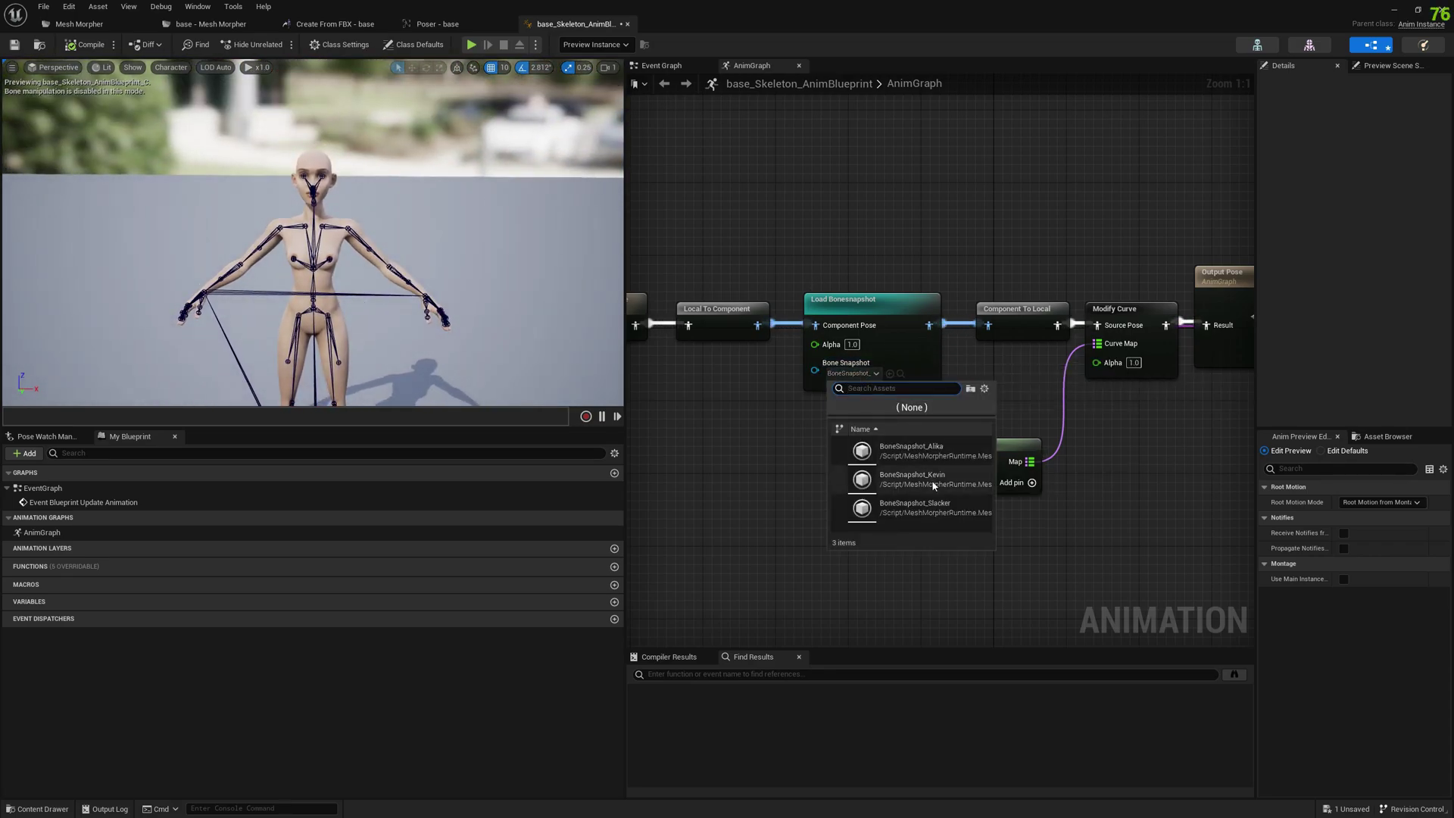
pyautogui.click(937, 510)
pyautogui.click(972, 462)
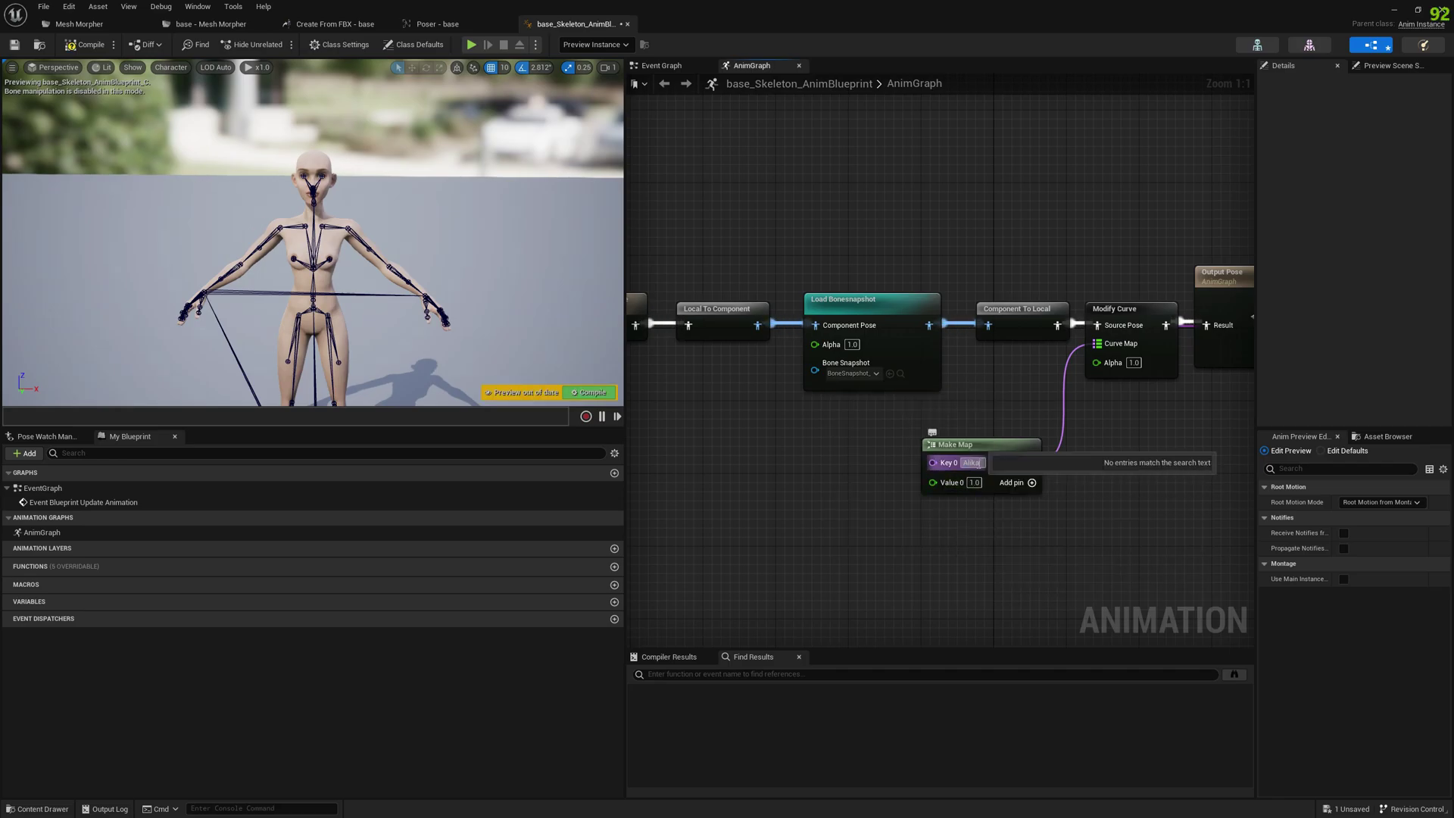
pyautogui.press('BackSpace')
pyautogui.write('Slacker')
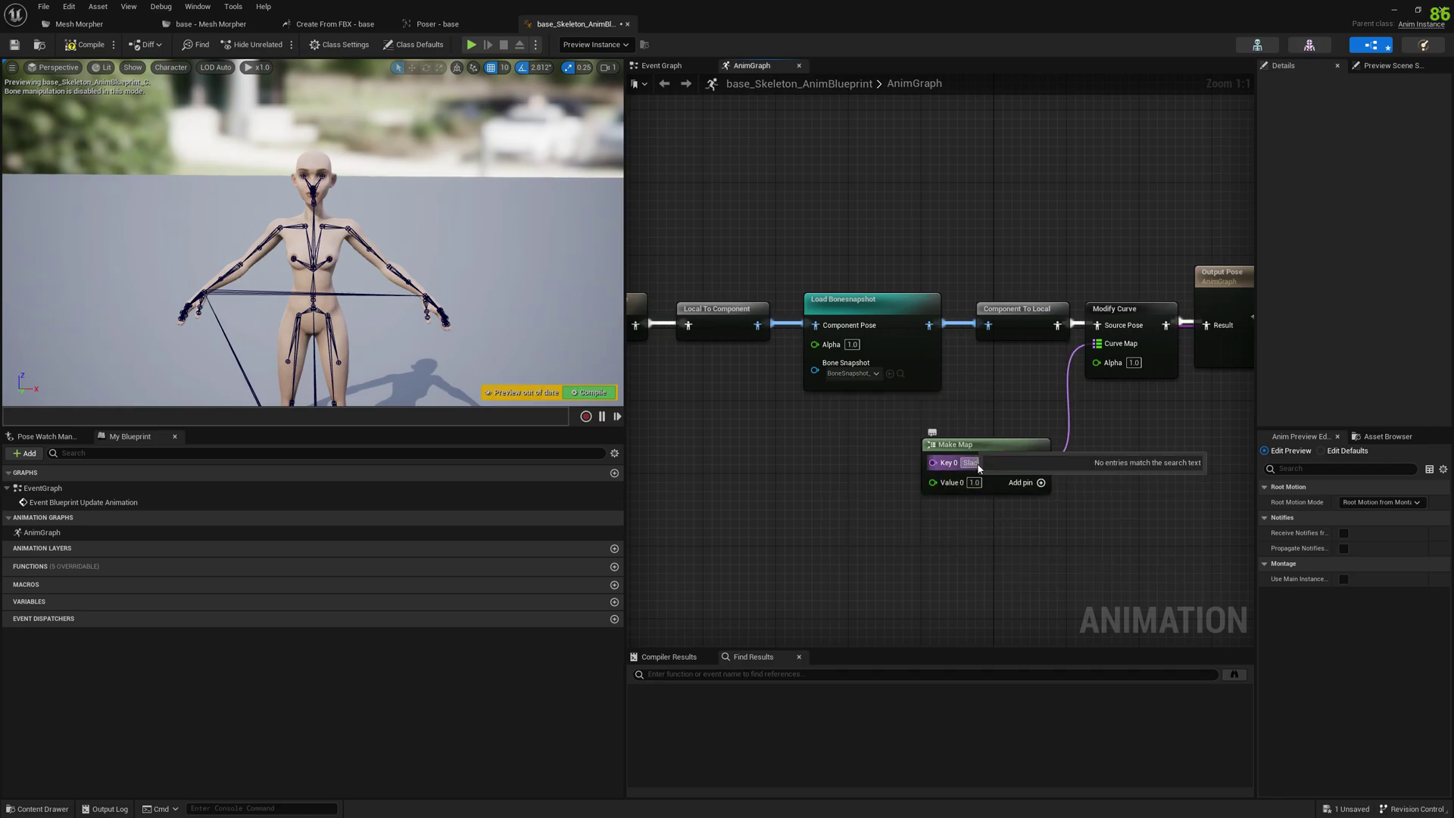
pyautogui.press('Return')
pyautogui.click(85, 44)
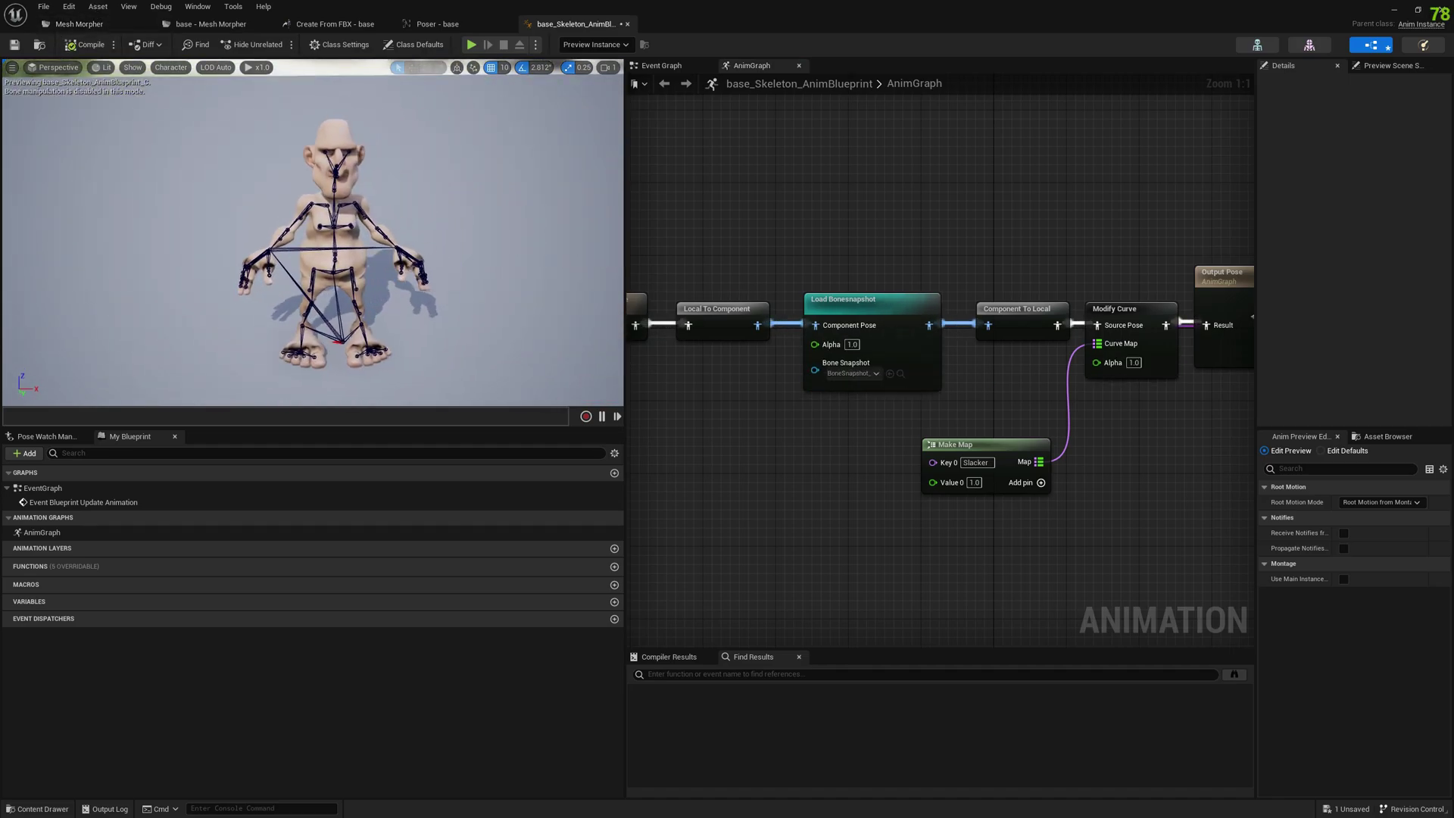
# Switch the bone snapshot to BoneSnapshot_Kevin and the map key to Kevin, compile, and inspect the fitted skeleton
pyautogui.click(854, 373)
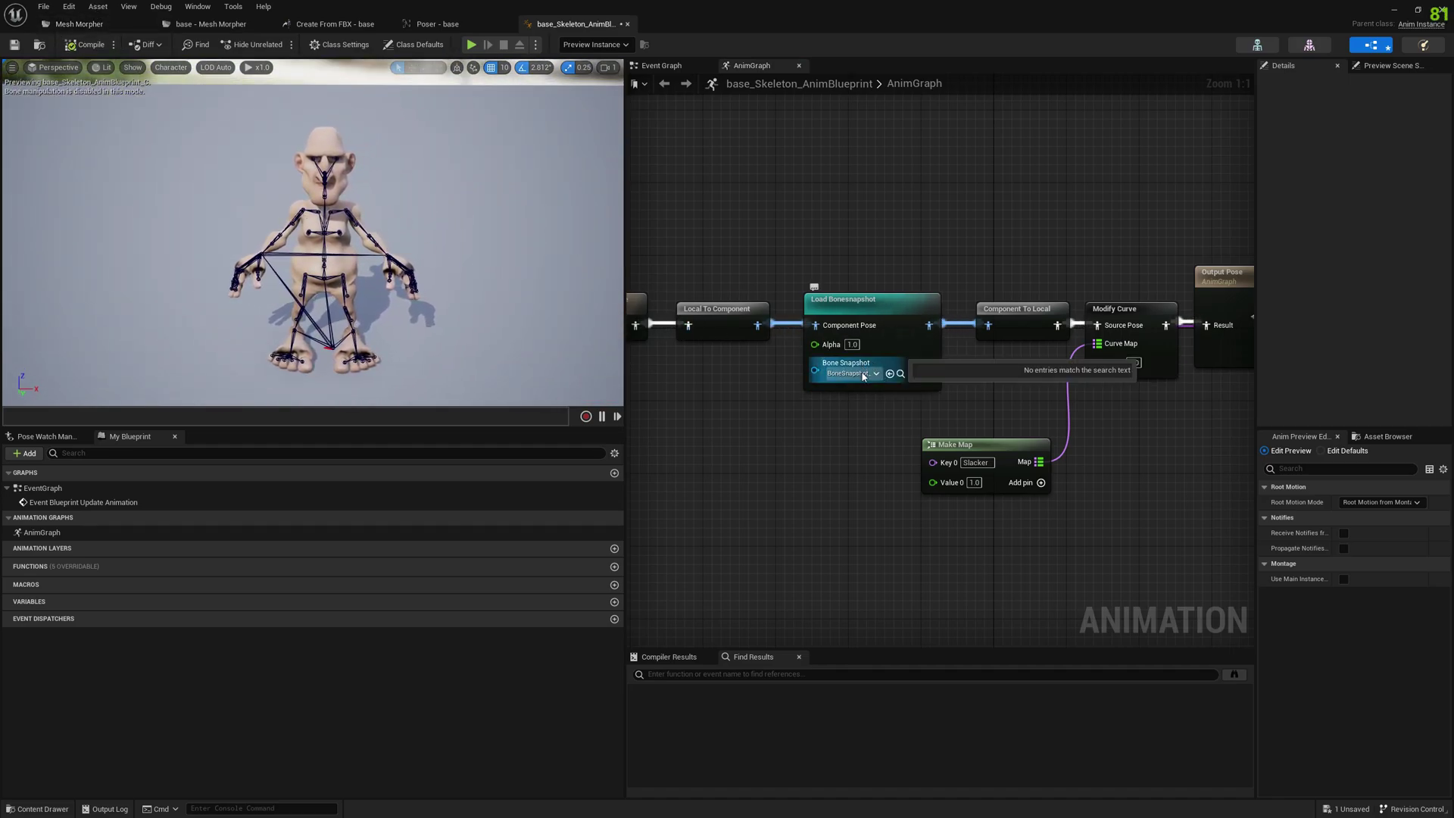
pyautogui.click(916, 478)
pyautogui.click(982, 463)
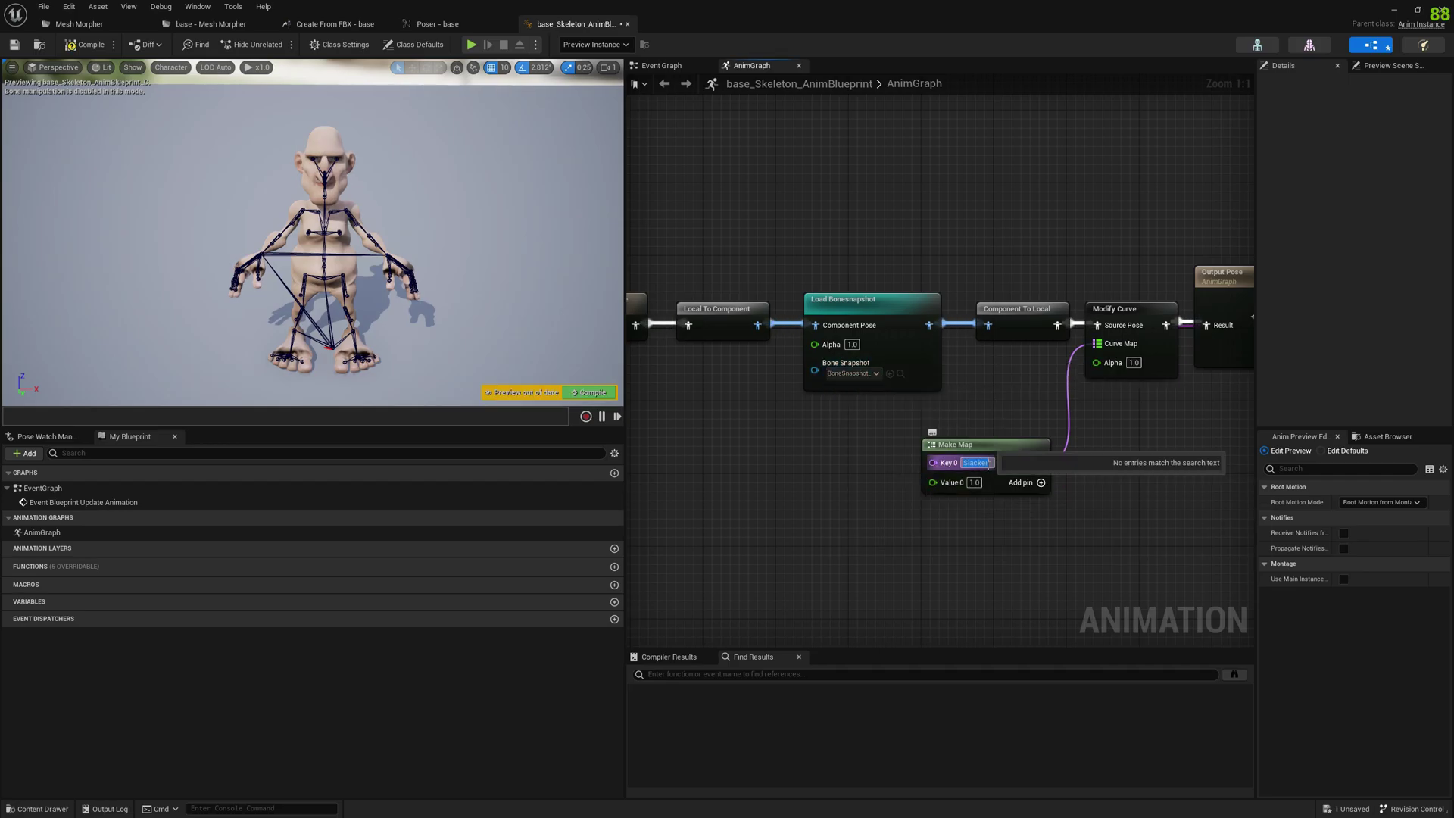
pyautogui.write('Kevin')
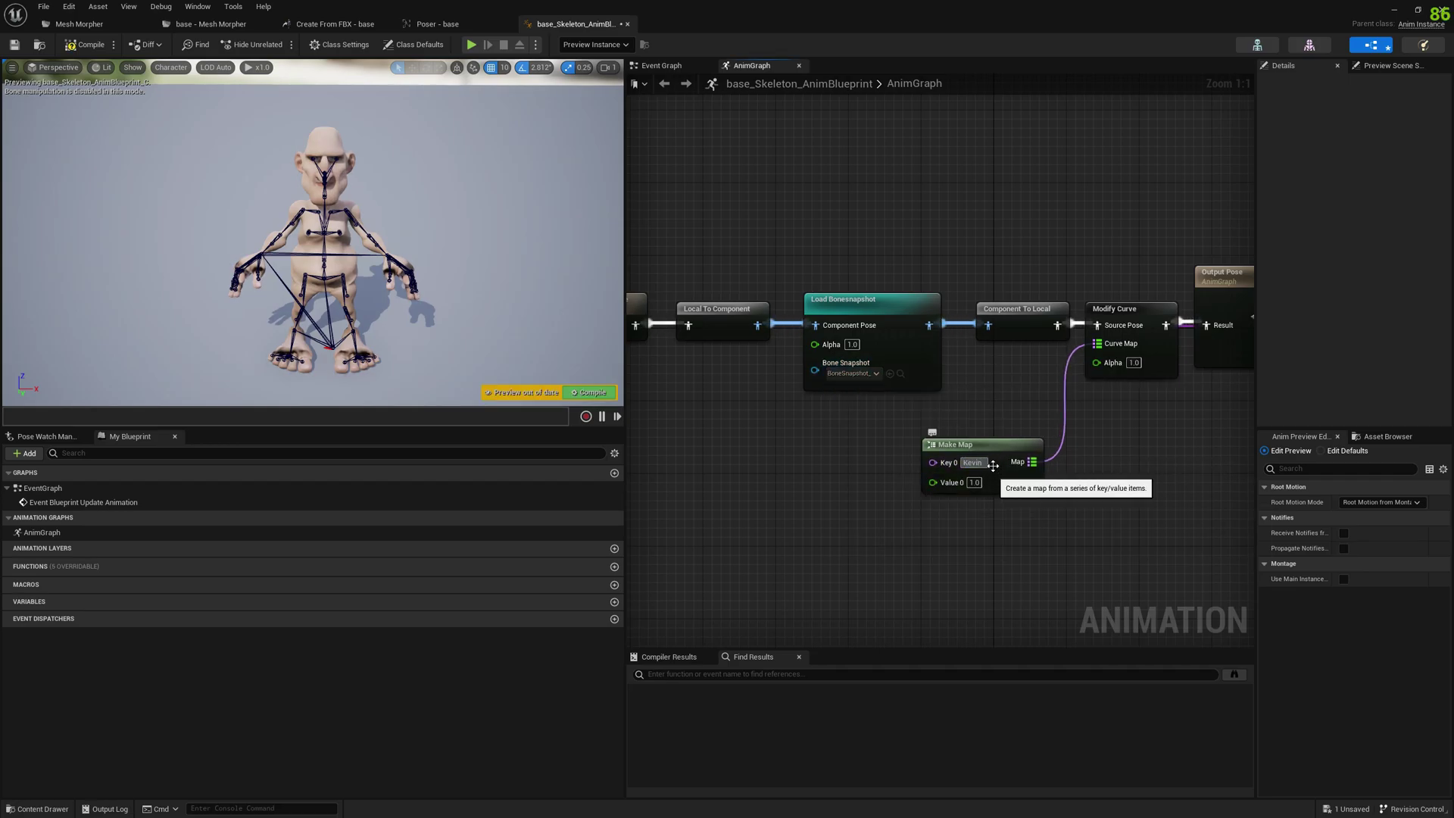
pyautogui.press('Return')
pyautogui.click(593, 391)
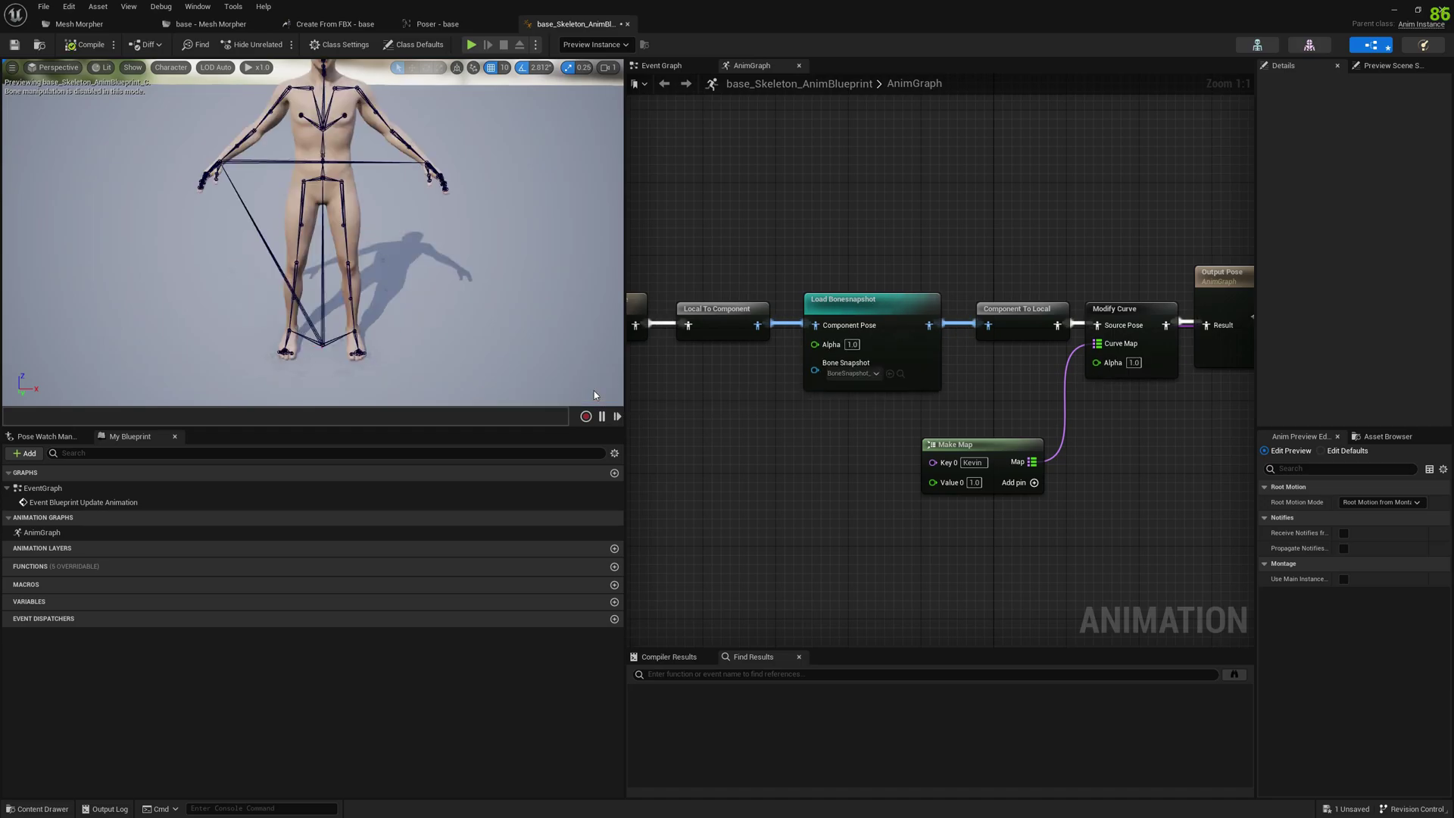
pyautogui.moveTo(394, 250); pyautogui.dragTo(424, 303, button='right')
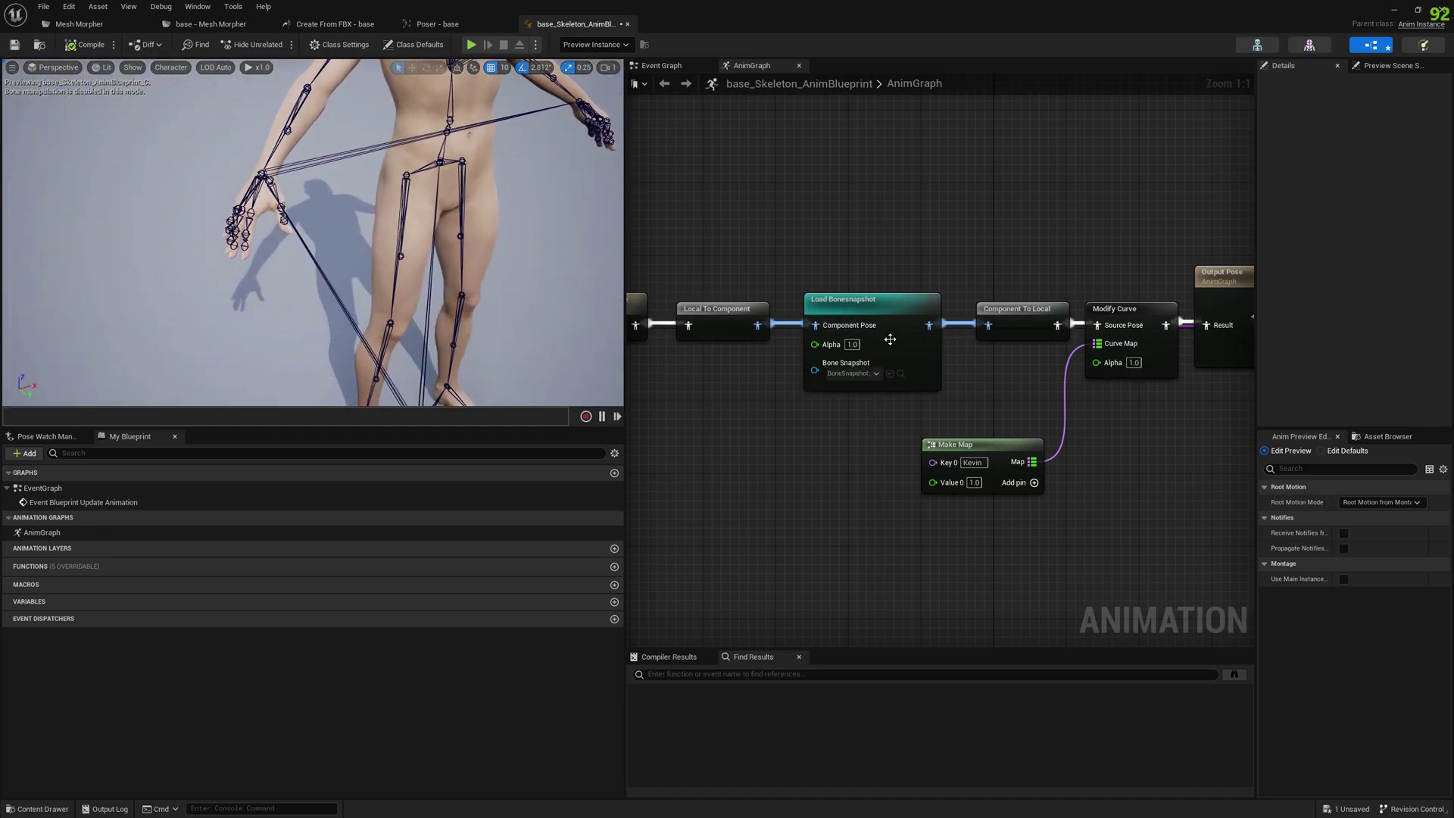
# Switch the bone snapshot to Slacker and the Make Map key to Slacker, compile the animation blueprint, and inspect the preview
pyautogui.click(866, 374)
pyautogui.click(916, 506)
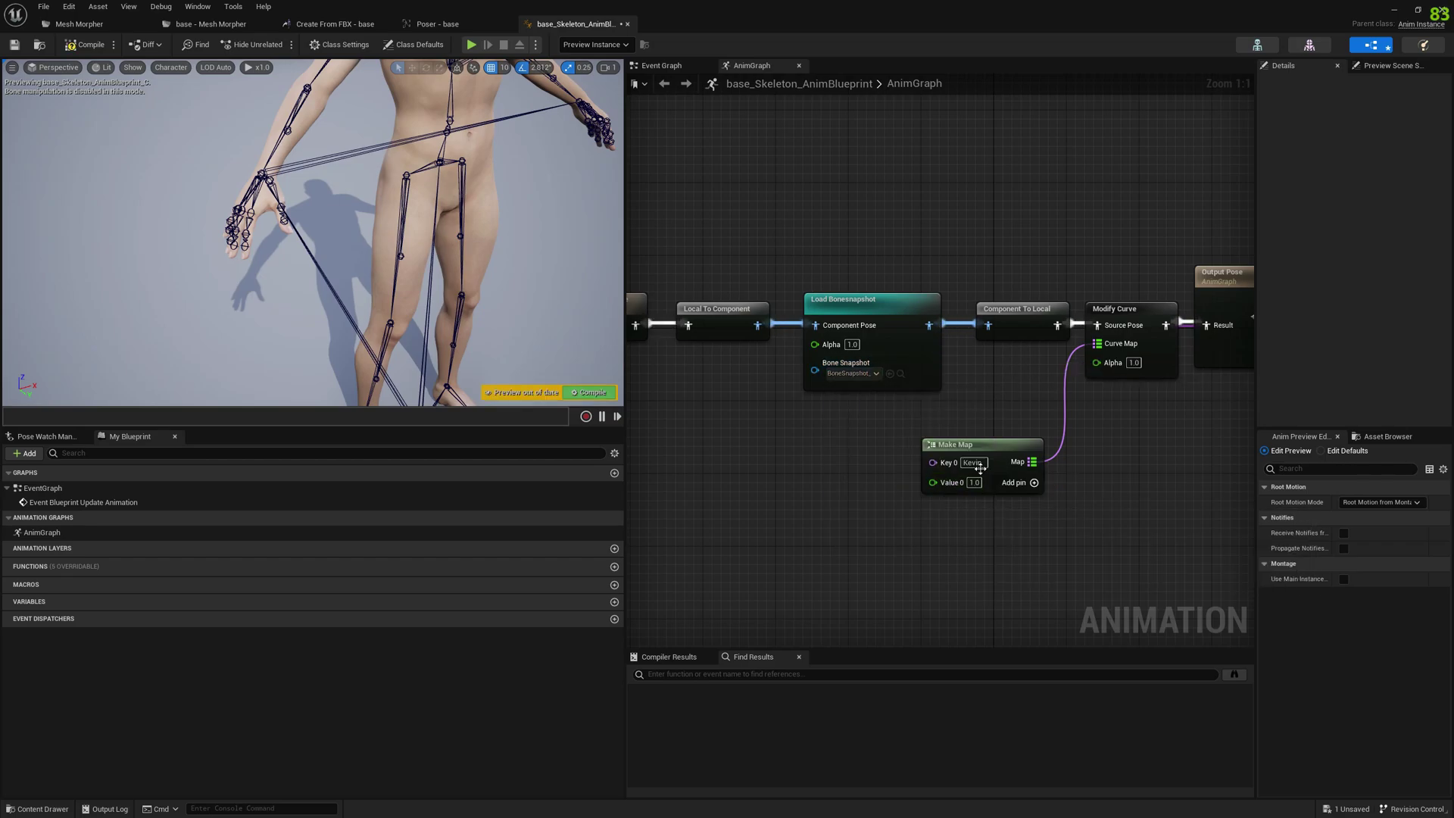
pyautogui.click(973, 463)
pyautogui.write('Sle')
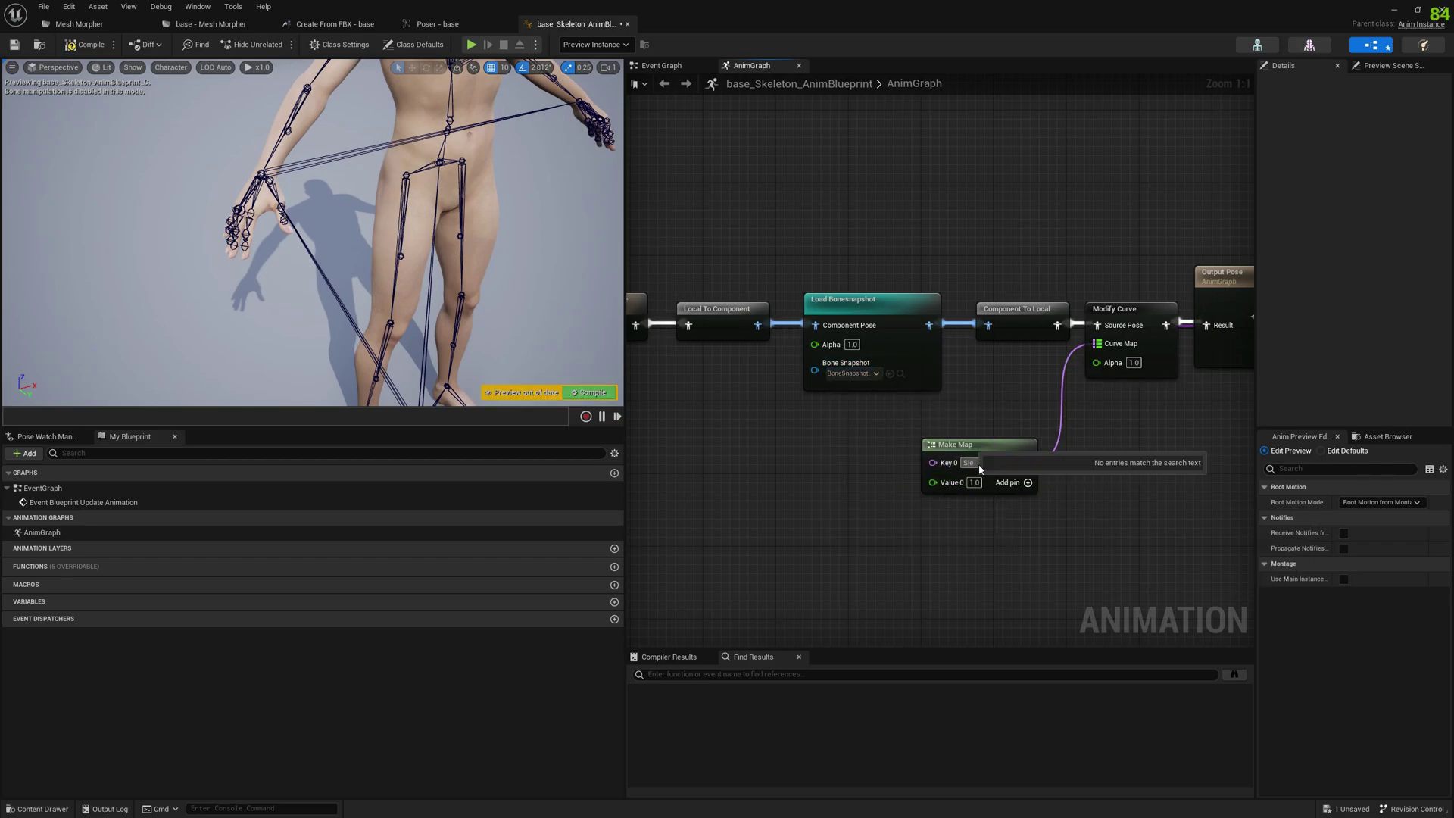
pyautogui.write('kcer')
pyautogui.click(970, 406)
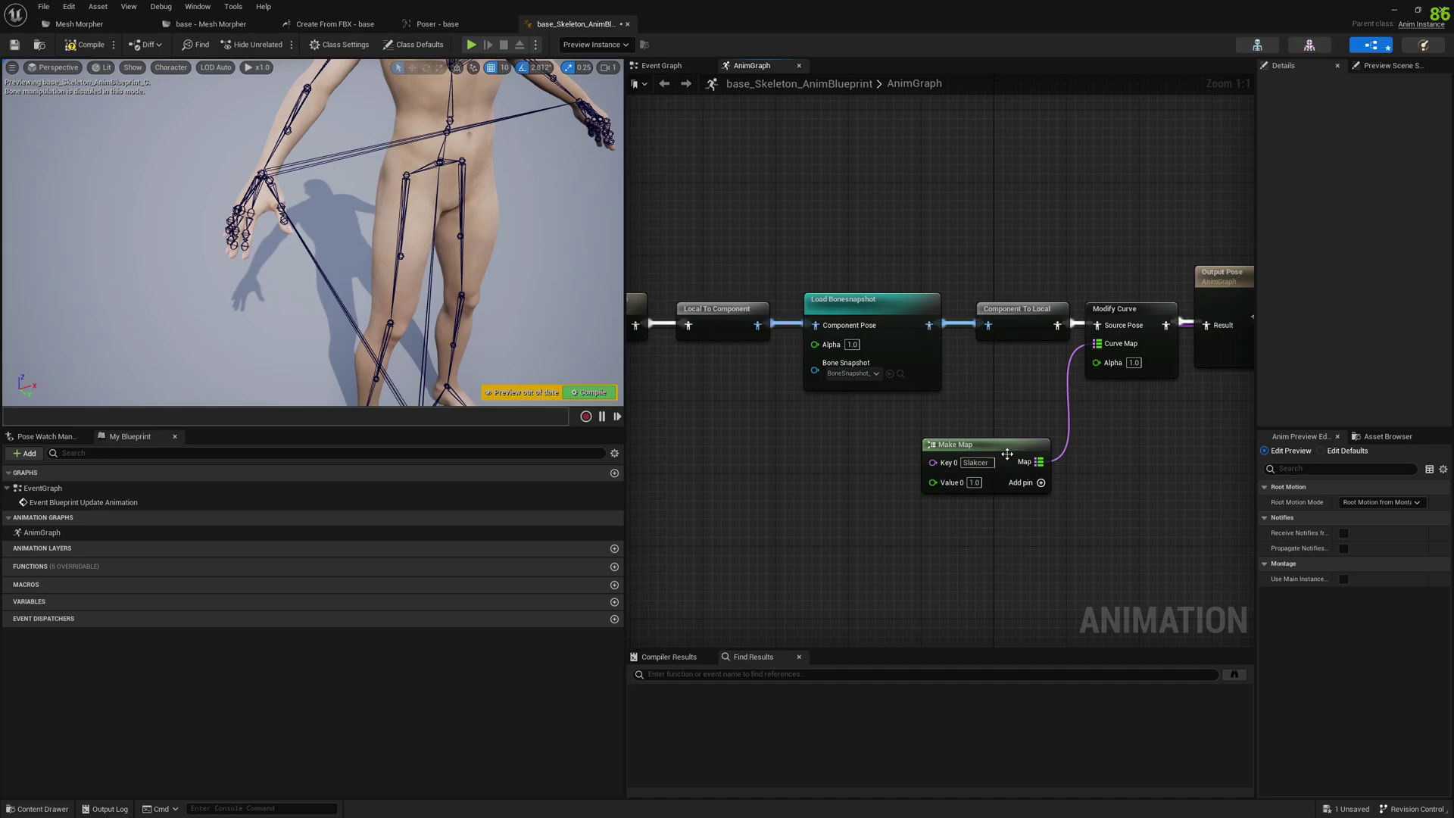
pyautogui.click(977, 464)
pyautogui.doubleClick(979, 464)
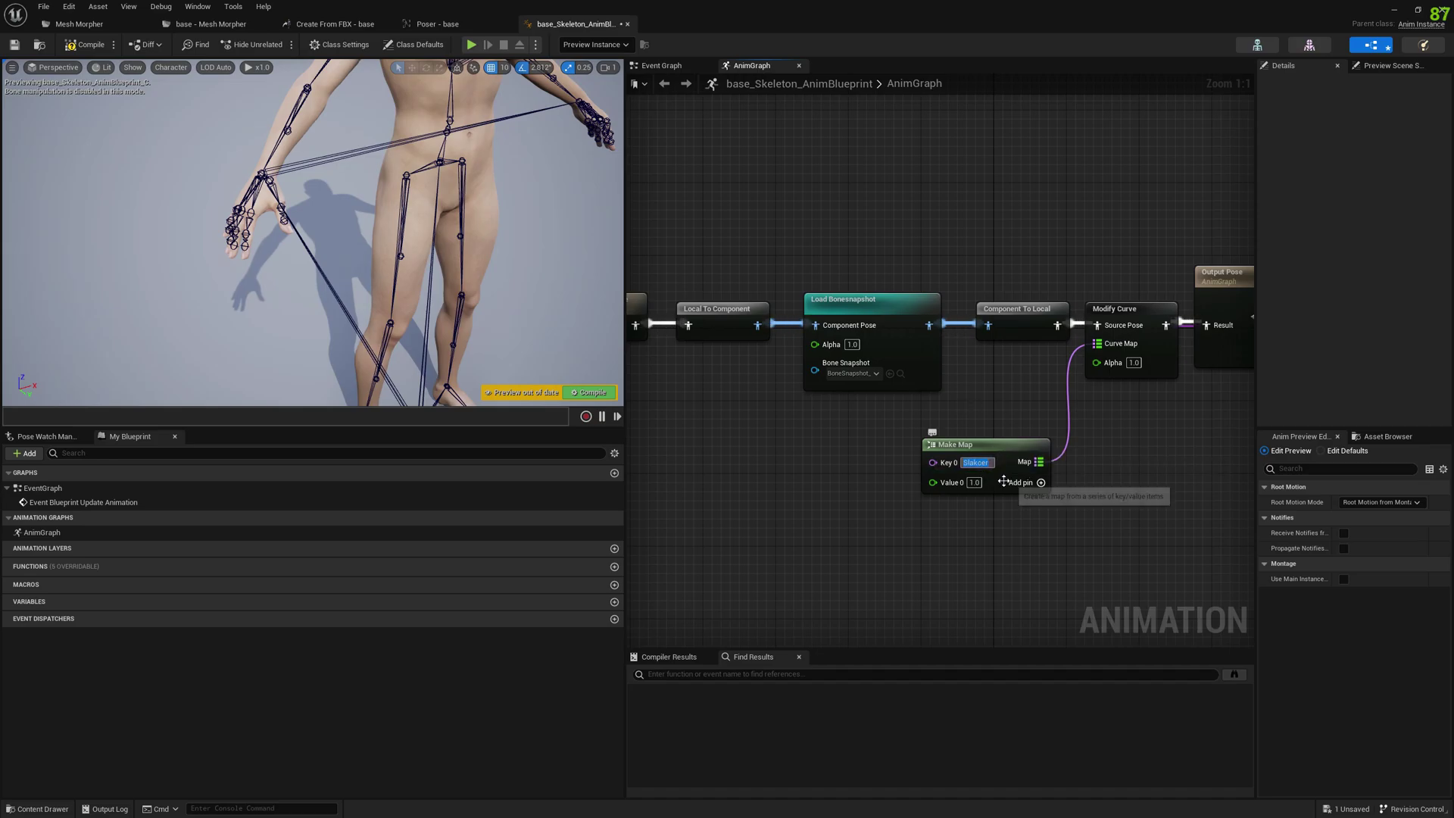
pyautogui.write('Slacker')
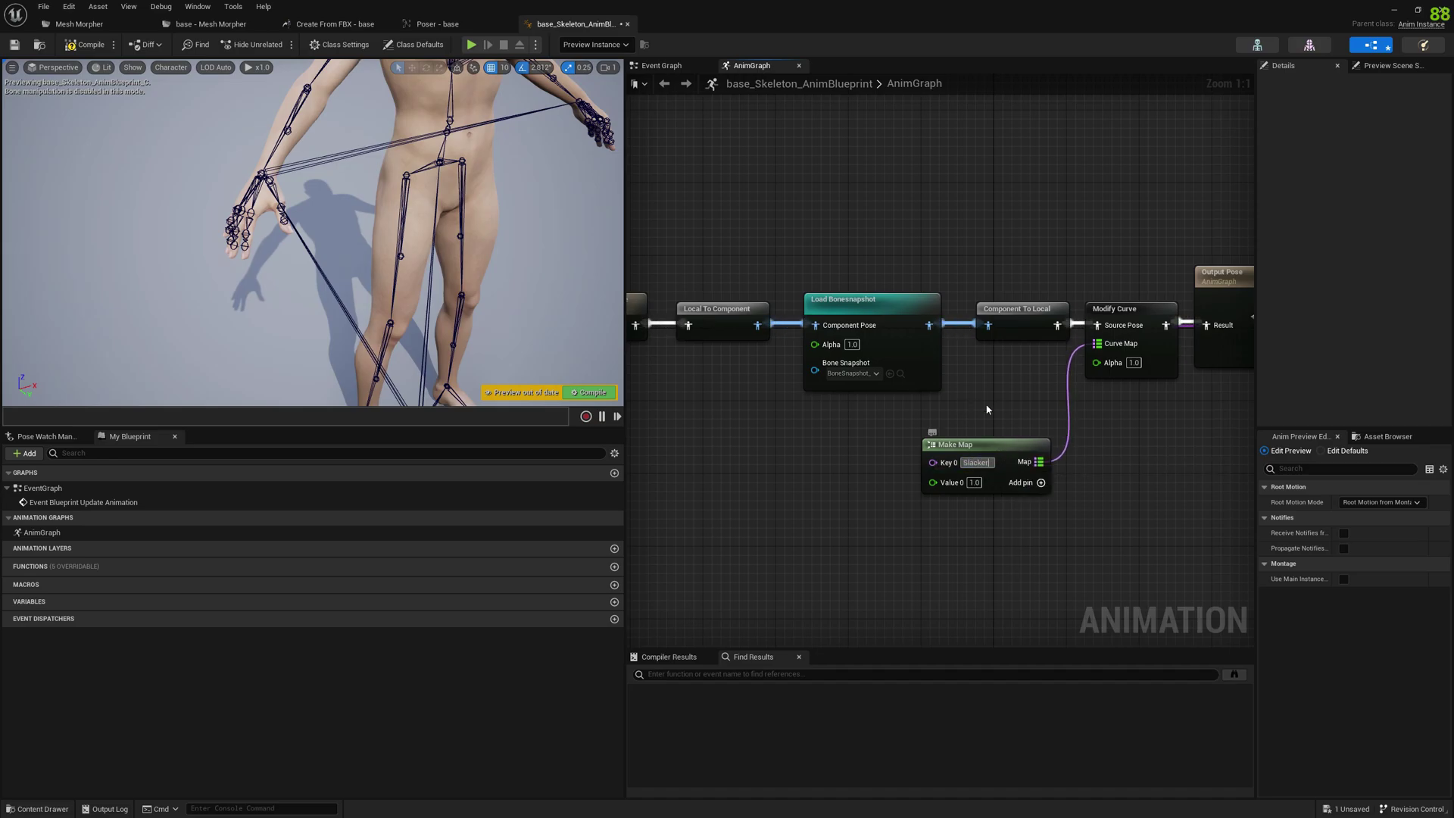
pyautogui.click(78, 50)
pyautogui.moveTo(176, 126); pyautogui.dragTo(176, 174, button='right')
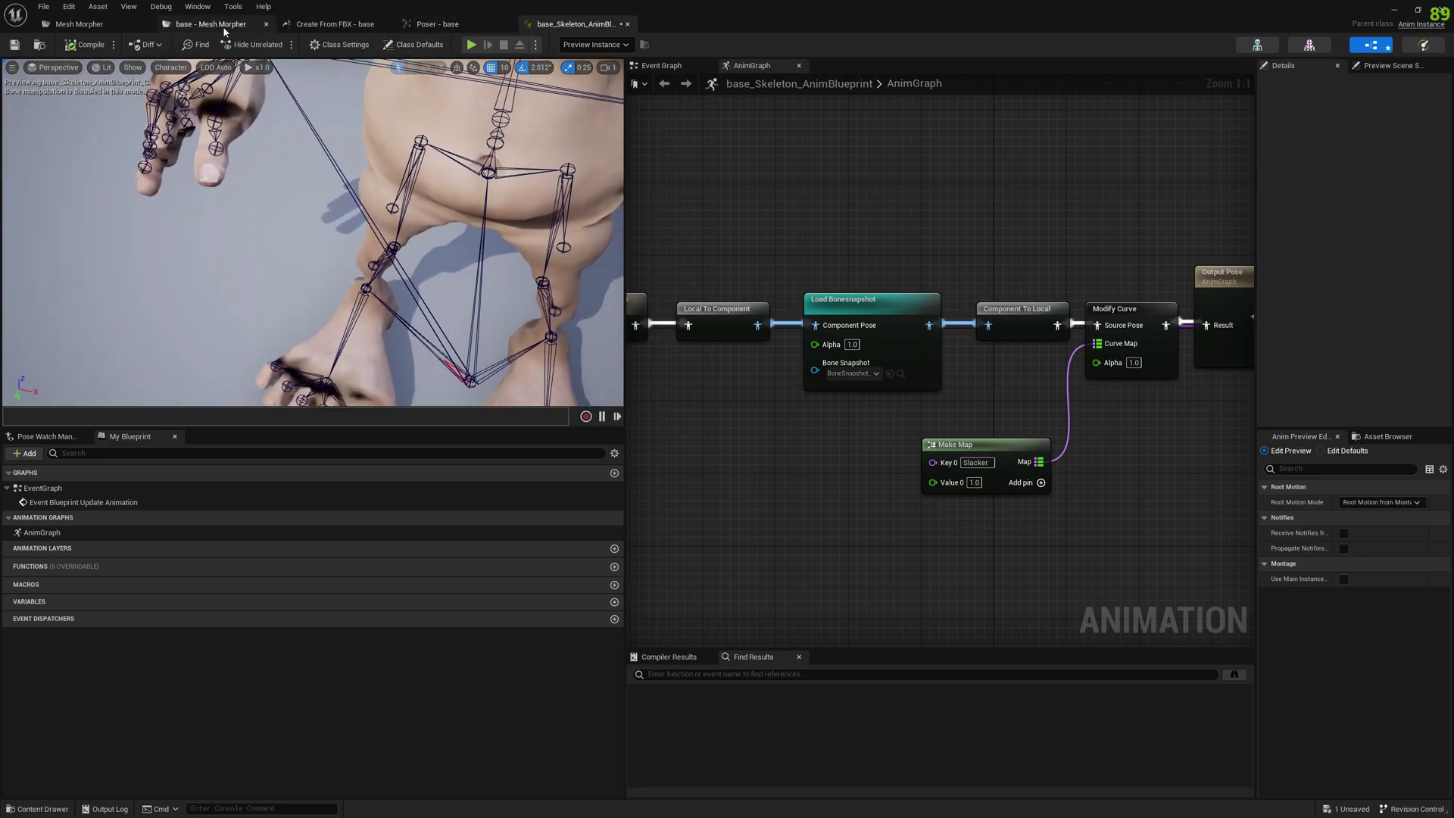
# Open the base skeletal mesh and expand the Sections of LOD 0 in its asset details
pyautogui.click(210, 23)
pyautogui.doubleClick(11, 54)
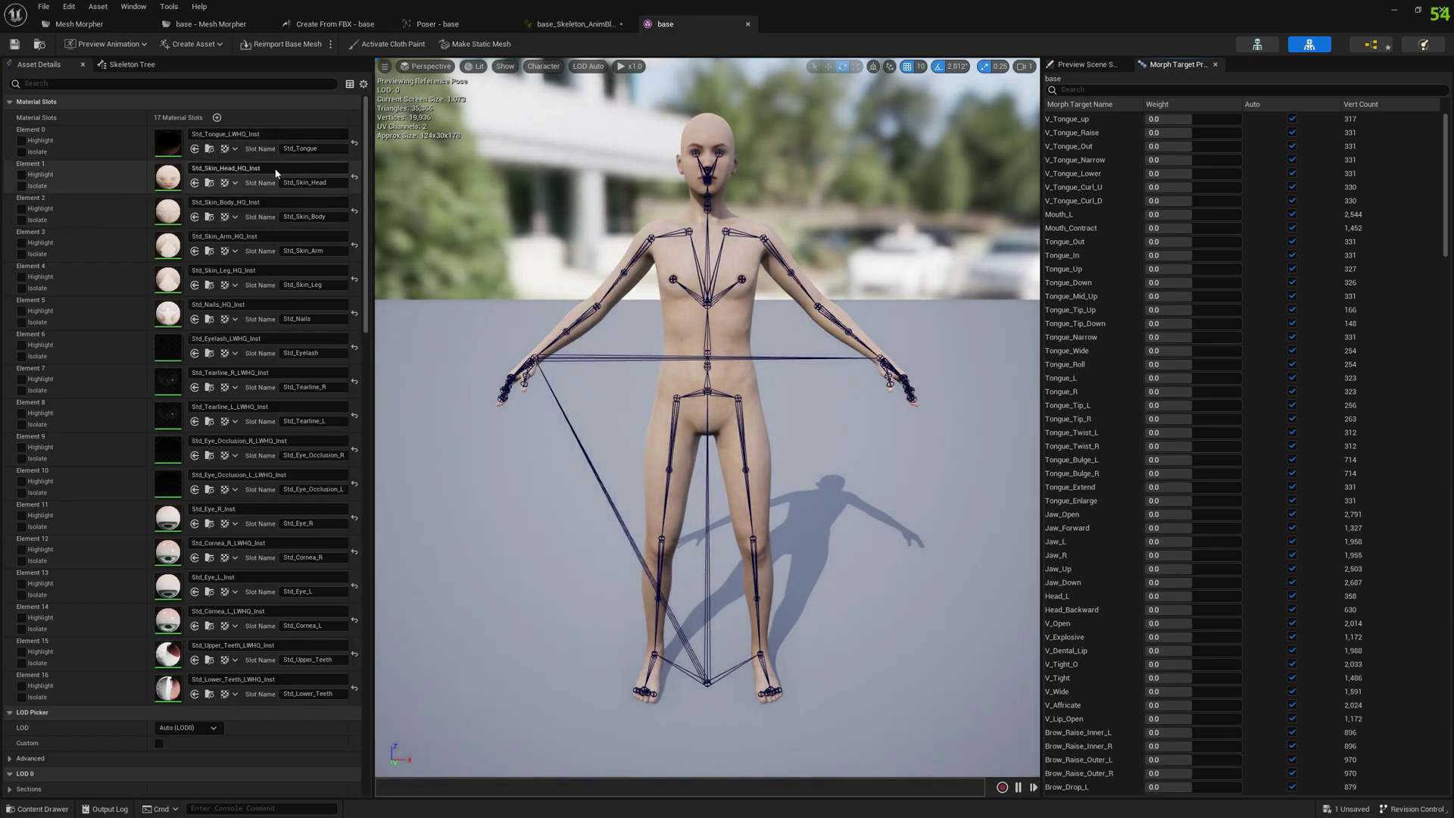
pyautogui.moveTo(366, 210); pyautogui.dragTo(376, 301)
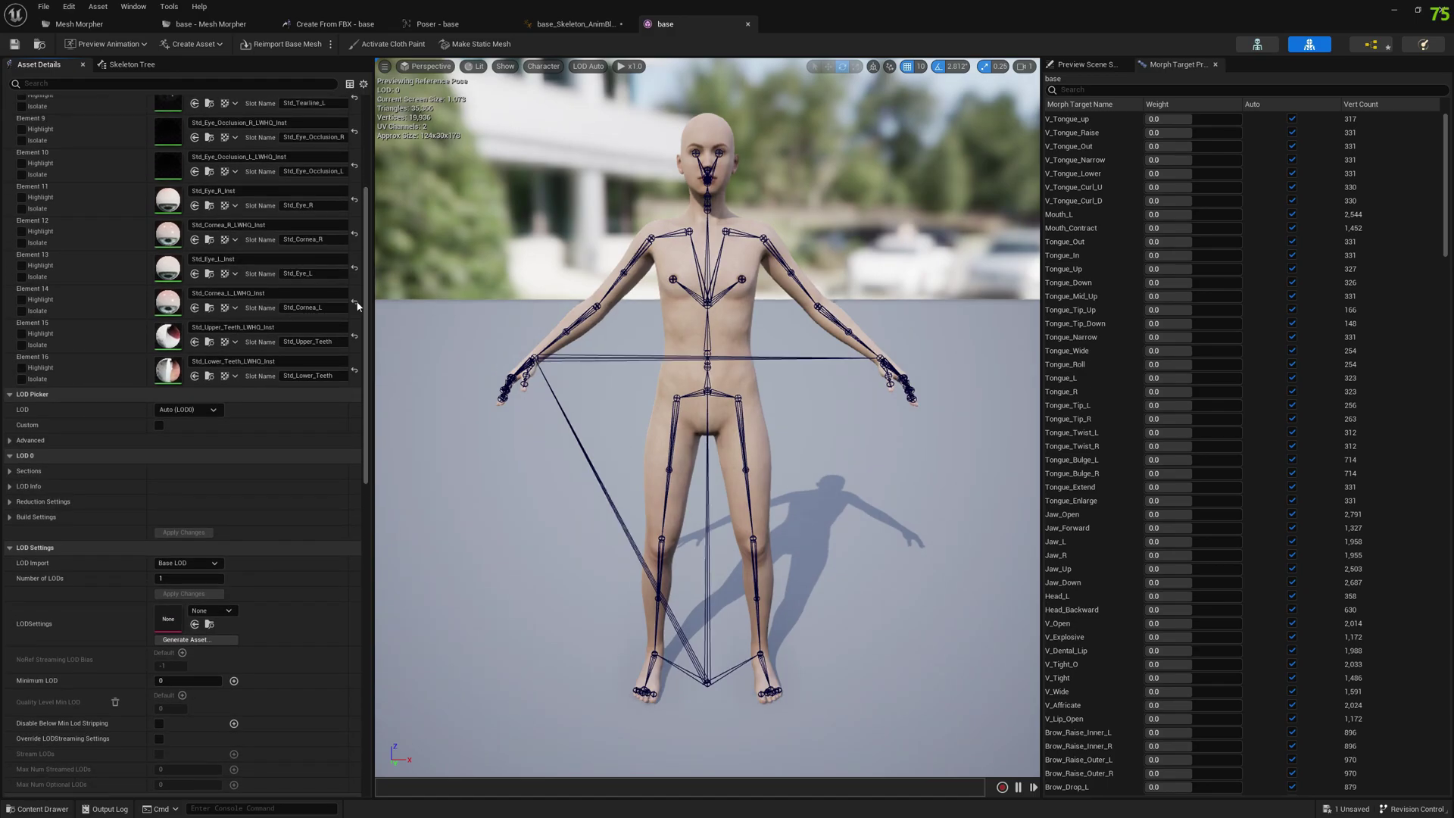
pyautogui.click(9, 476)
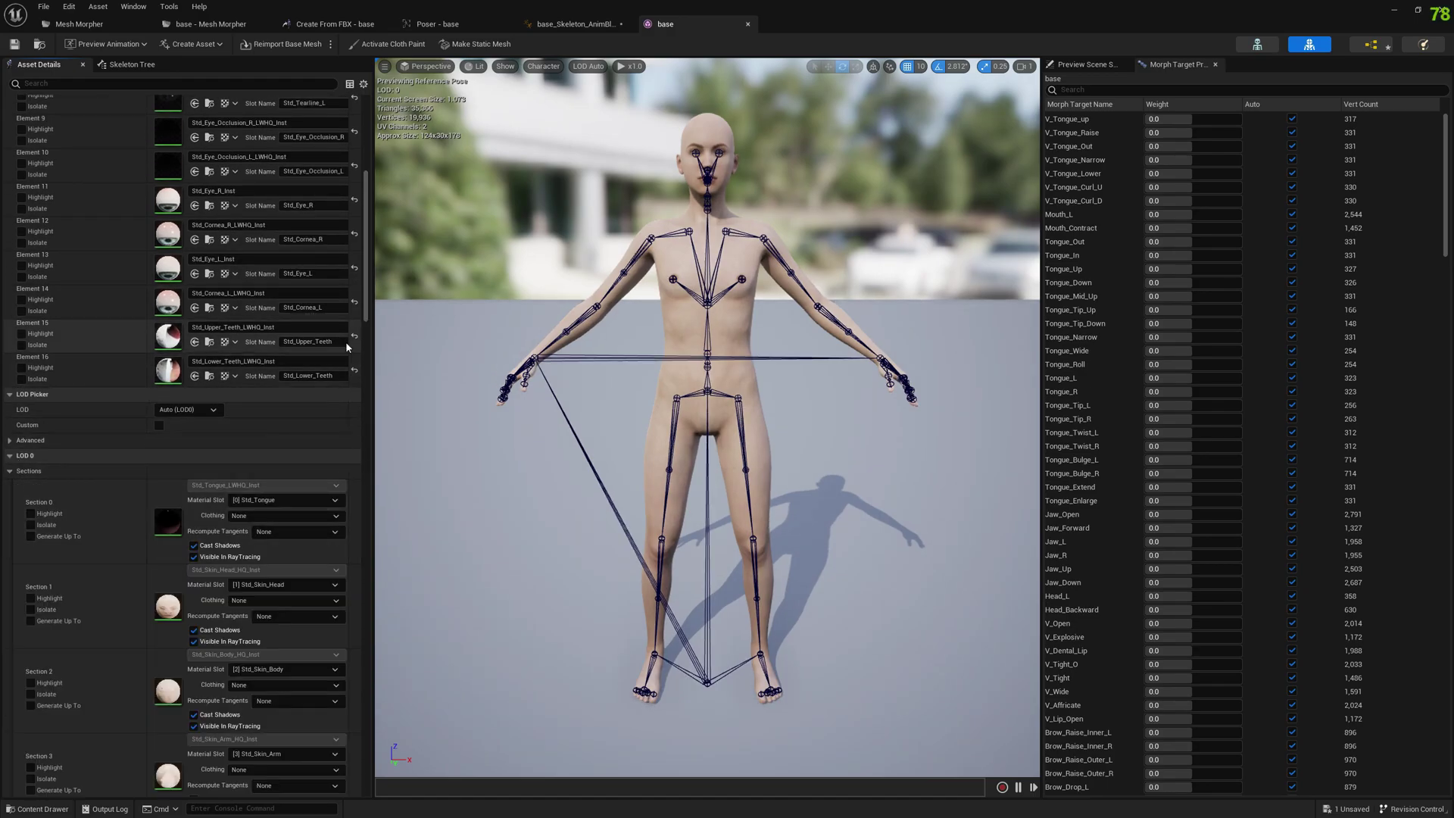
pyautogui.scroll(-5, 250, 356)
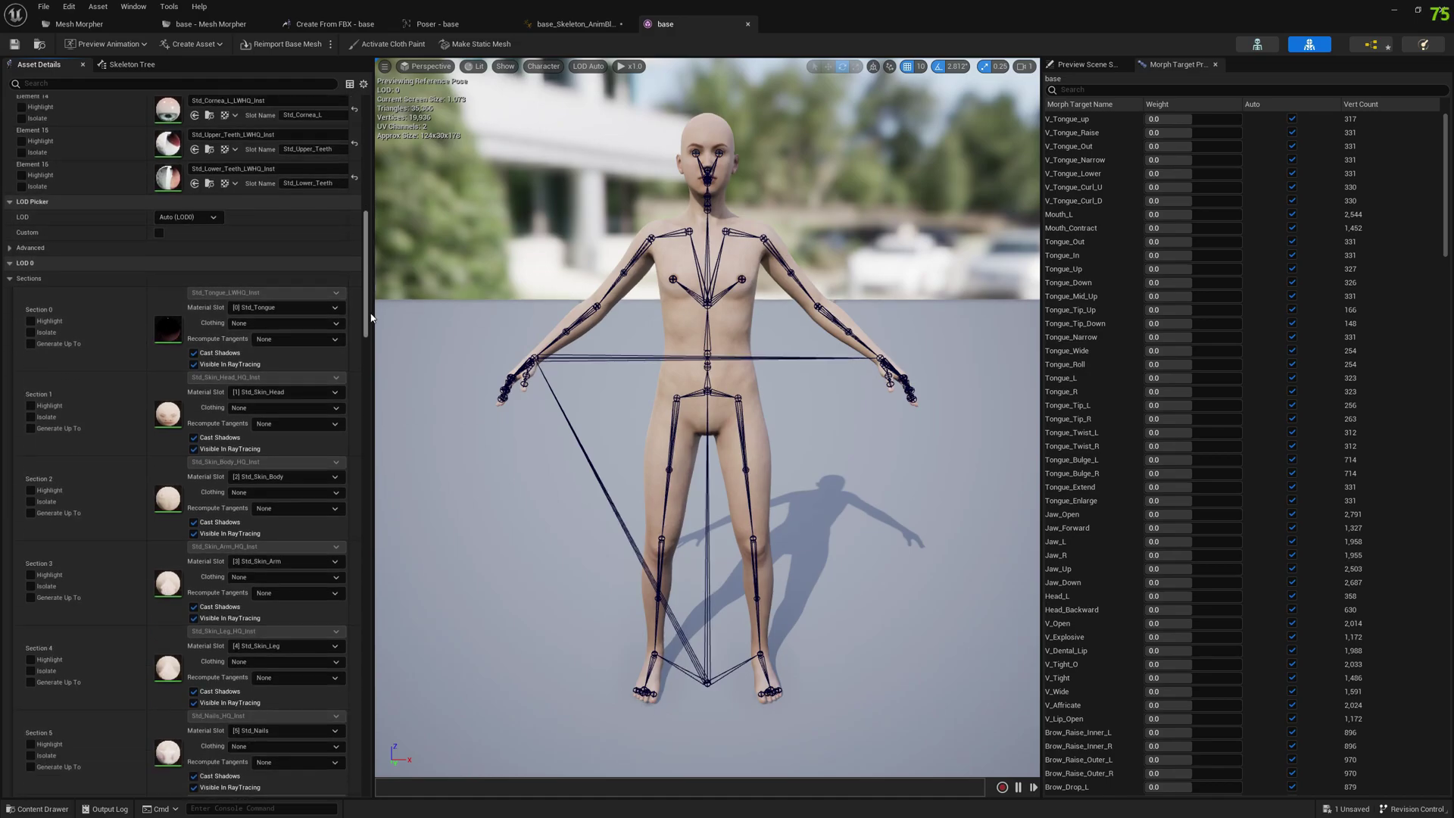
# Set Recompute Tangents to All for the Std_Tongue, Std_Skin_Head and Std_Skin_Body sections of LOD 0
pyautogui.click(274, 263)
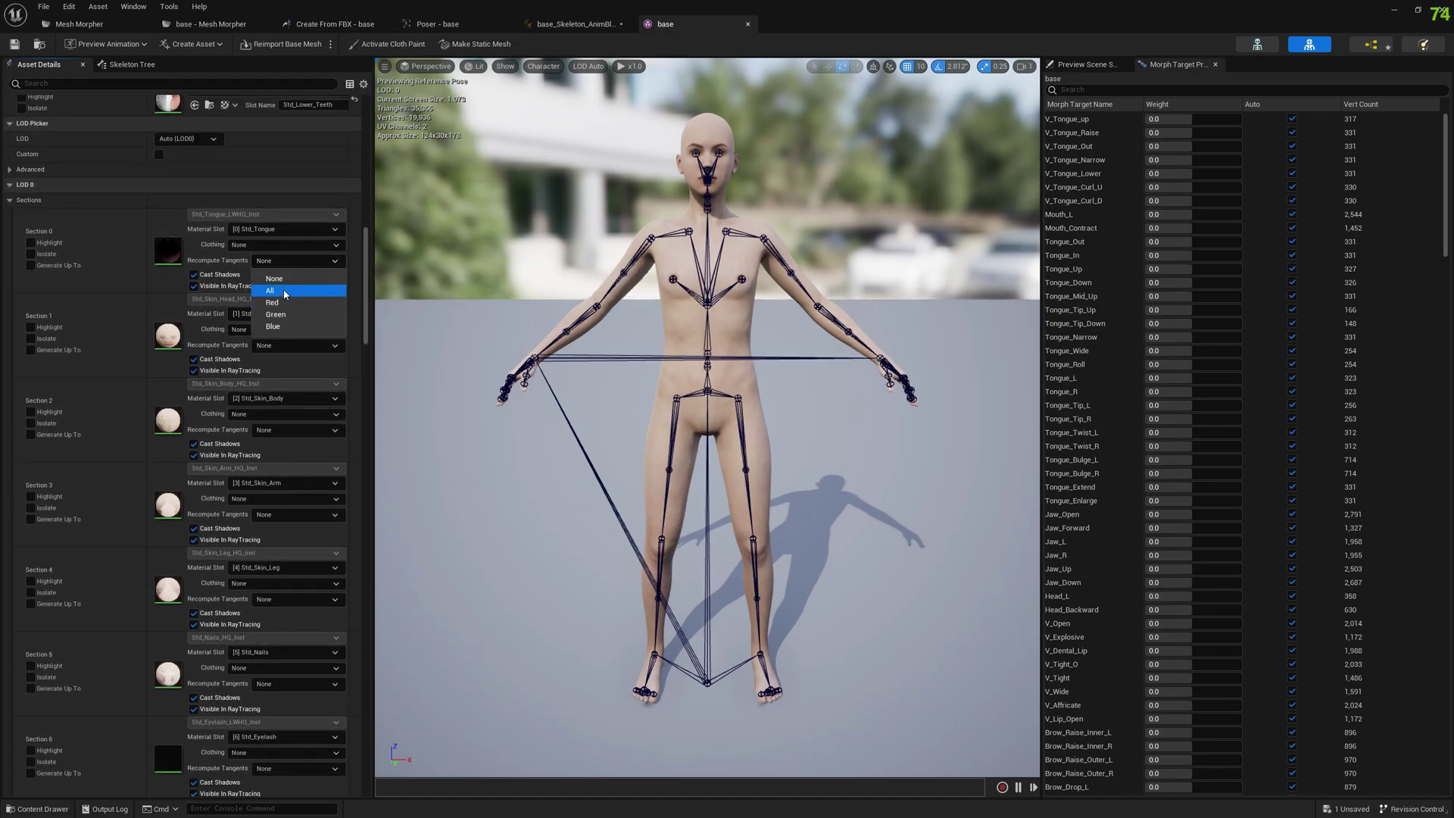
pyautogui.click(269, 367)
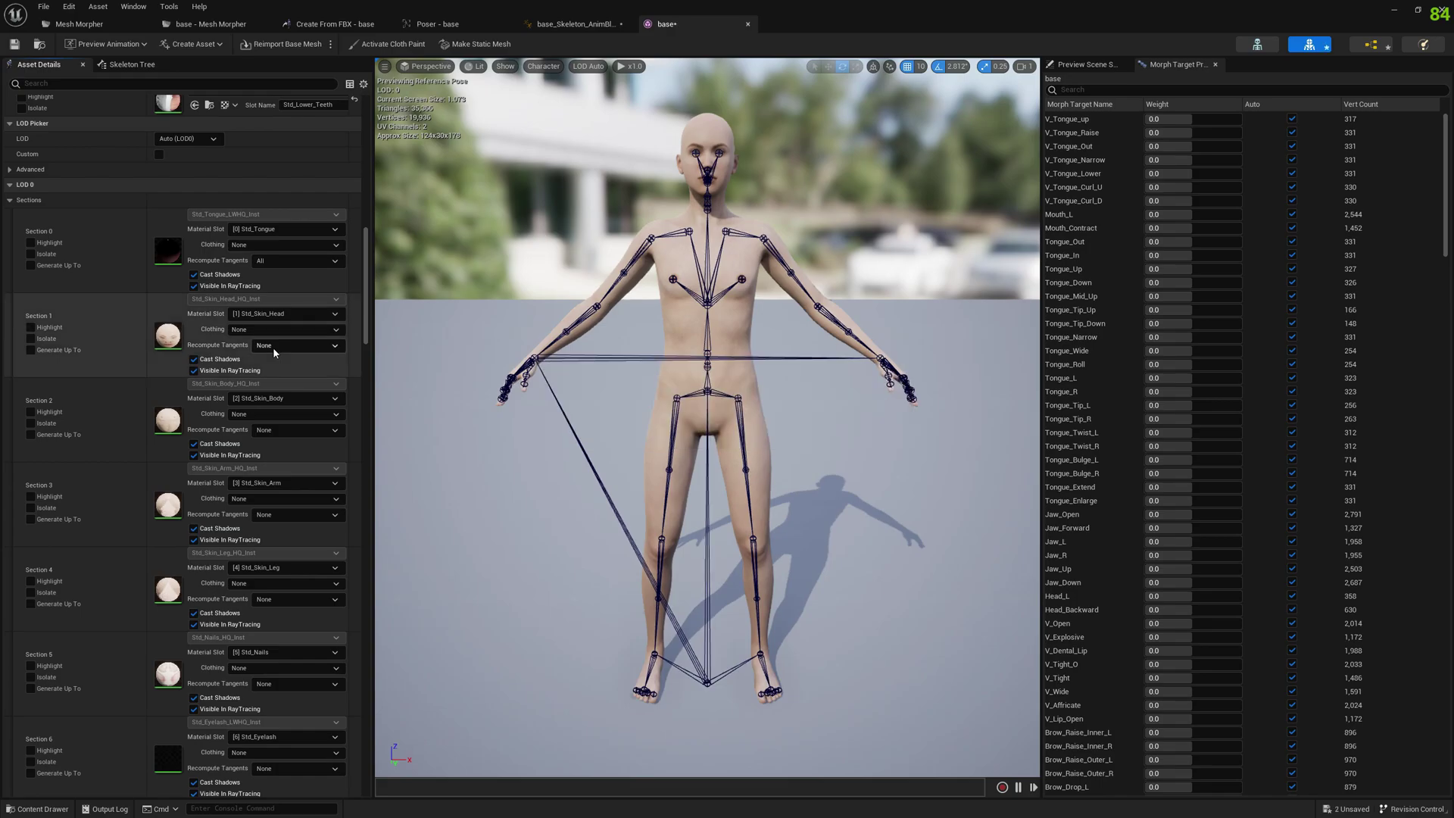
pyautogui.click(273, 345)
pyautogui.click(283, 389)
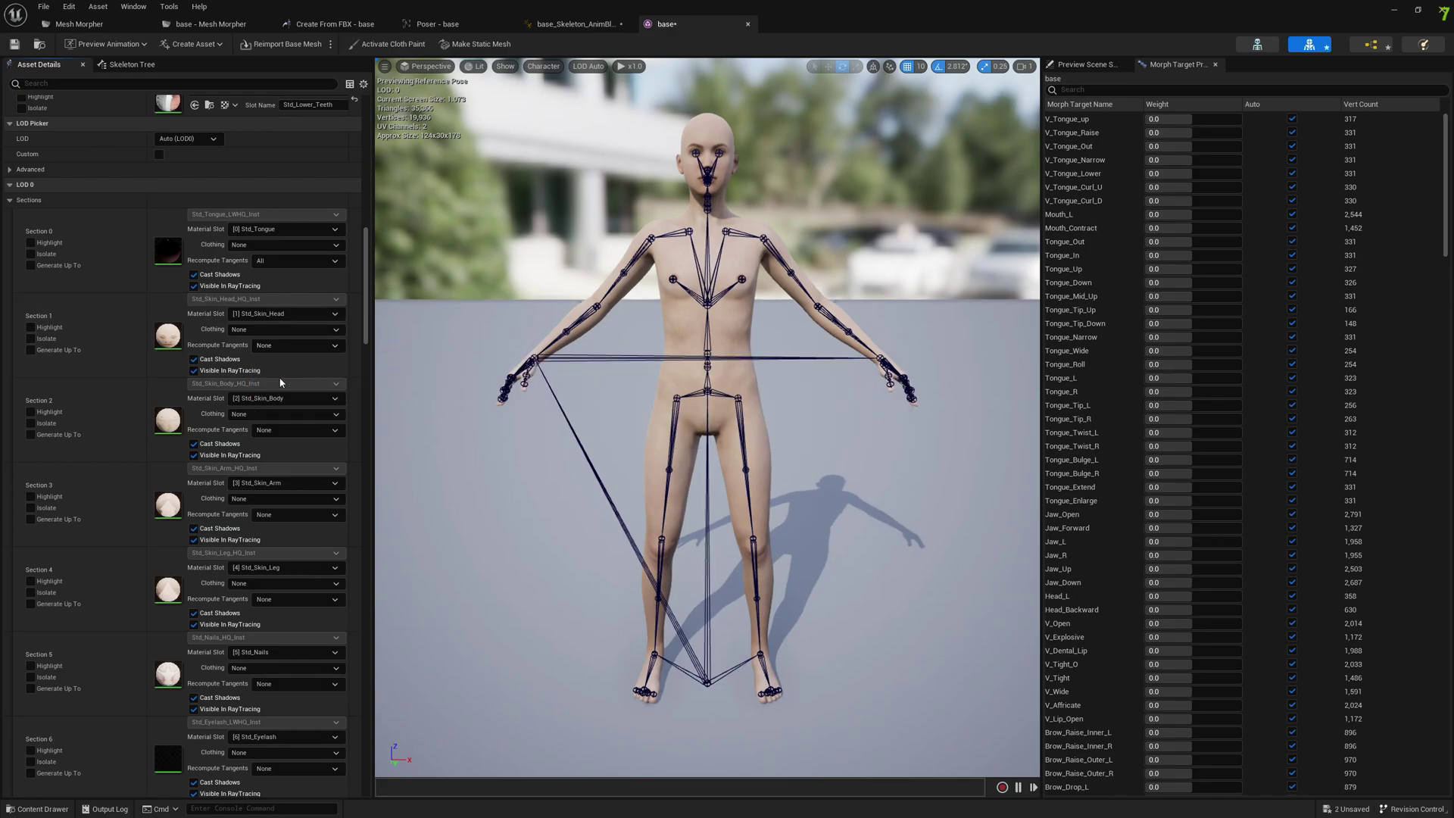
pyautogui.click(279, 430)
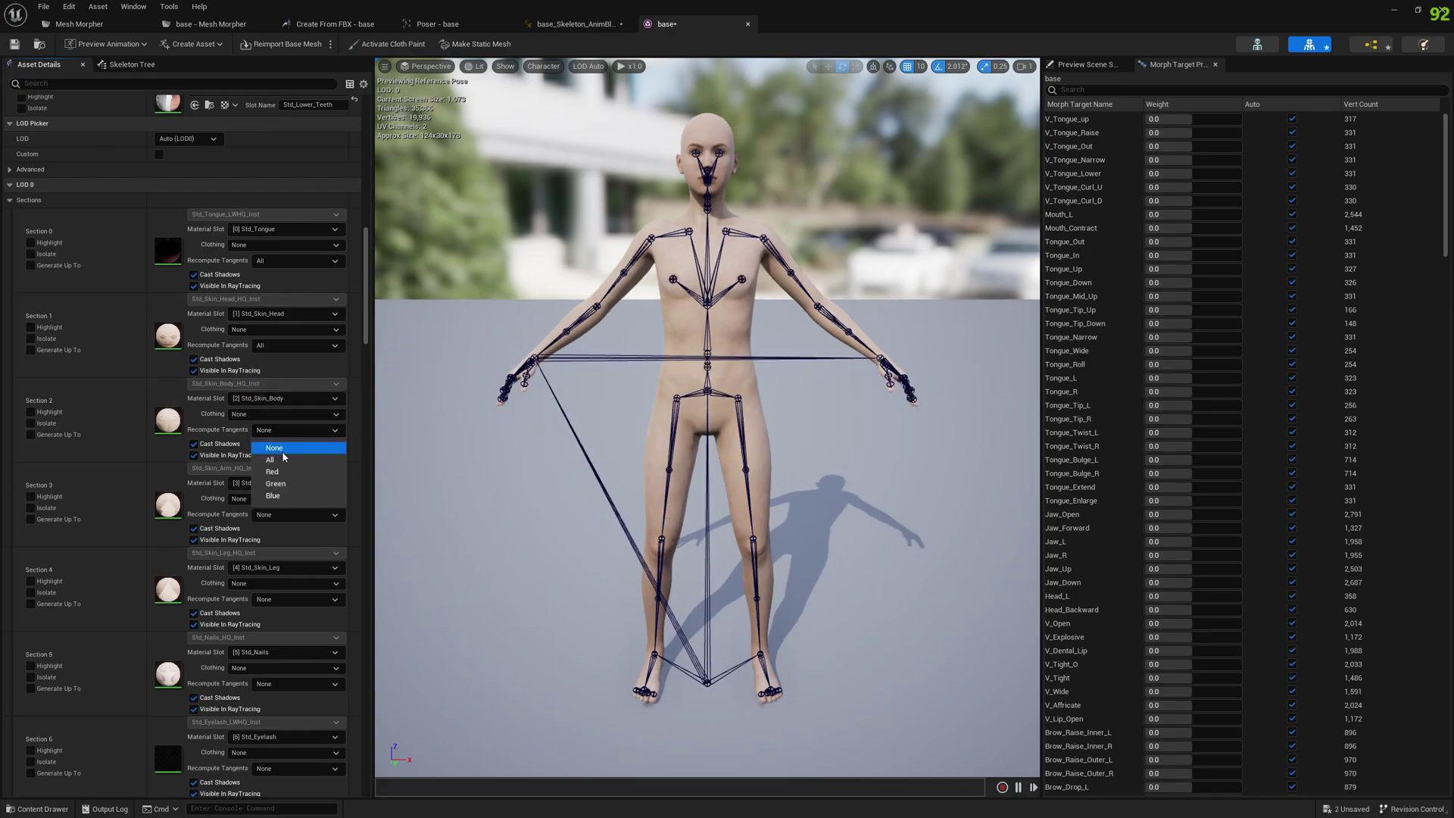
pyautogui.click(280, 465)
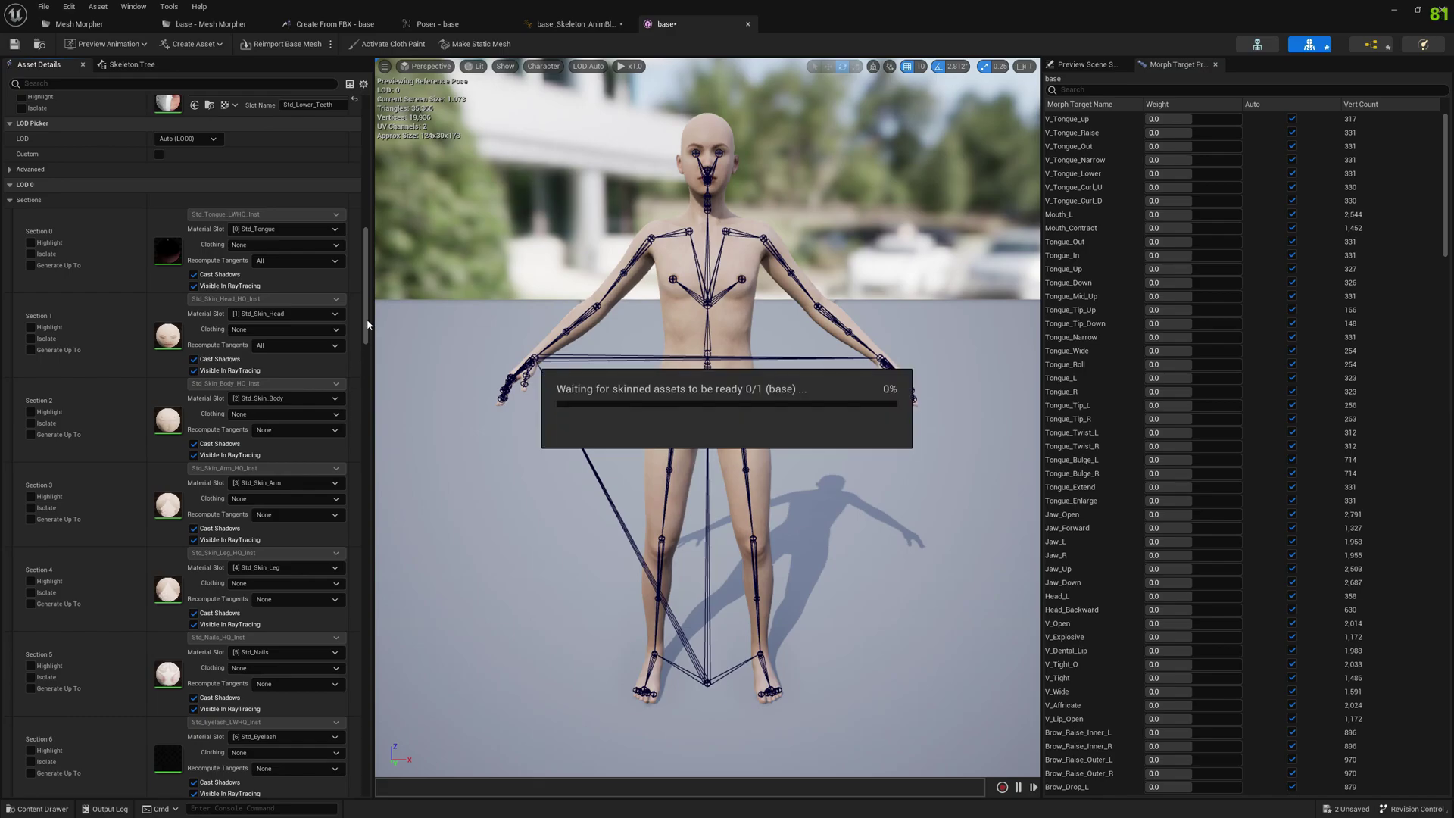
# Set Recompute Tangents to All for the remaining LOD 0 sections through Std_Lower_Teeth, and save the base mesh
pyautogui.scroll(-10, 367, 324)
pyautogui.click(303, 637)
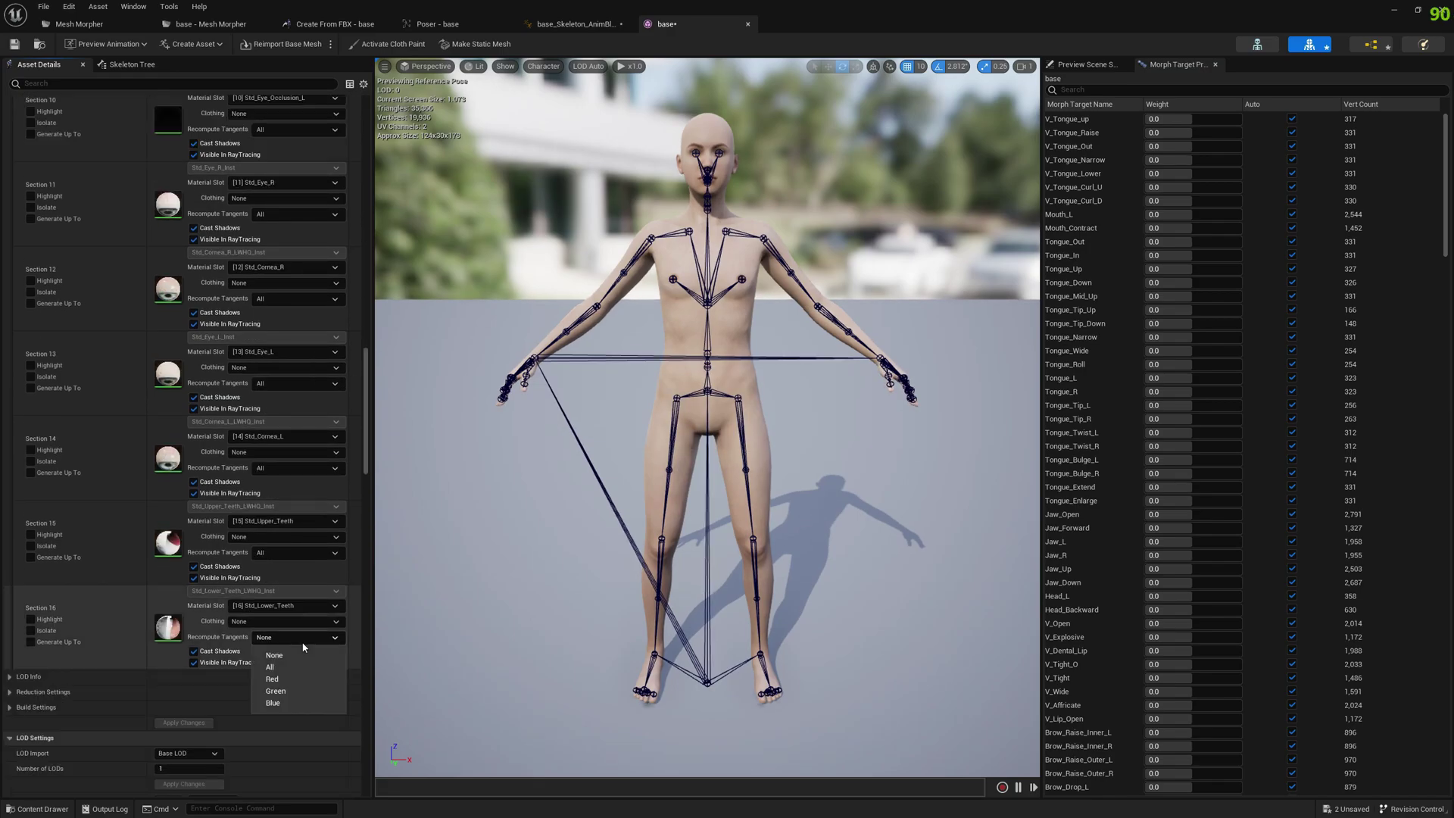
pyautogui.click(289, 666)
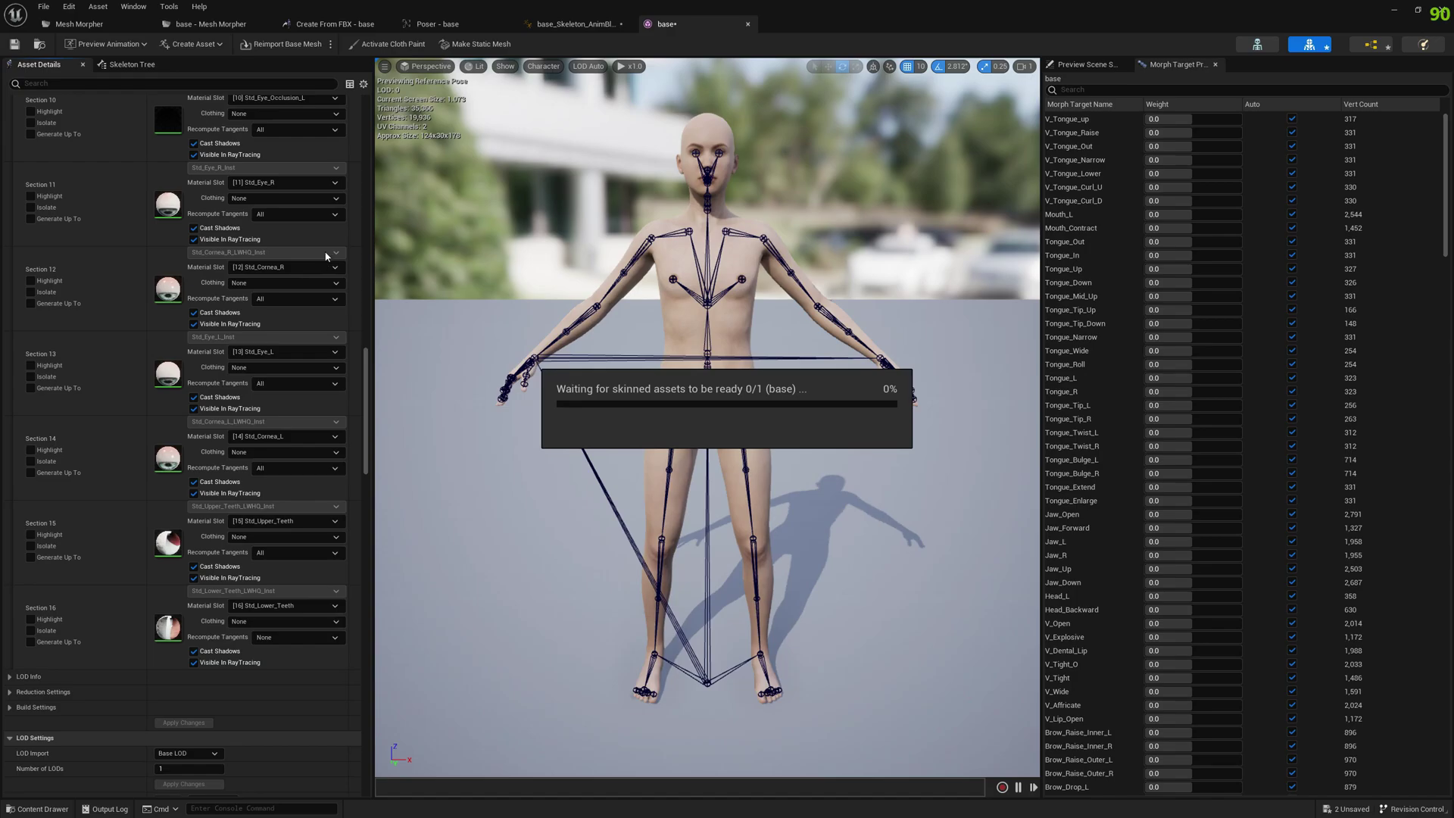
pyautogui.click(14, 44)
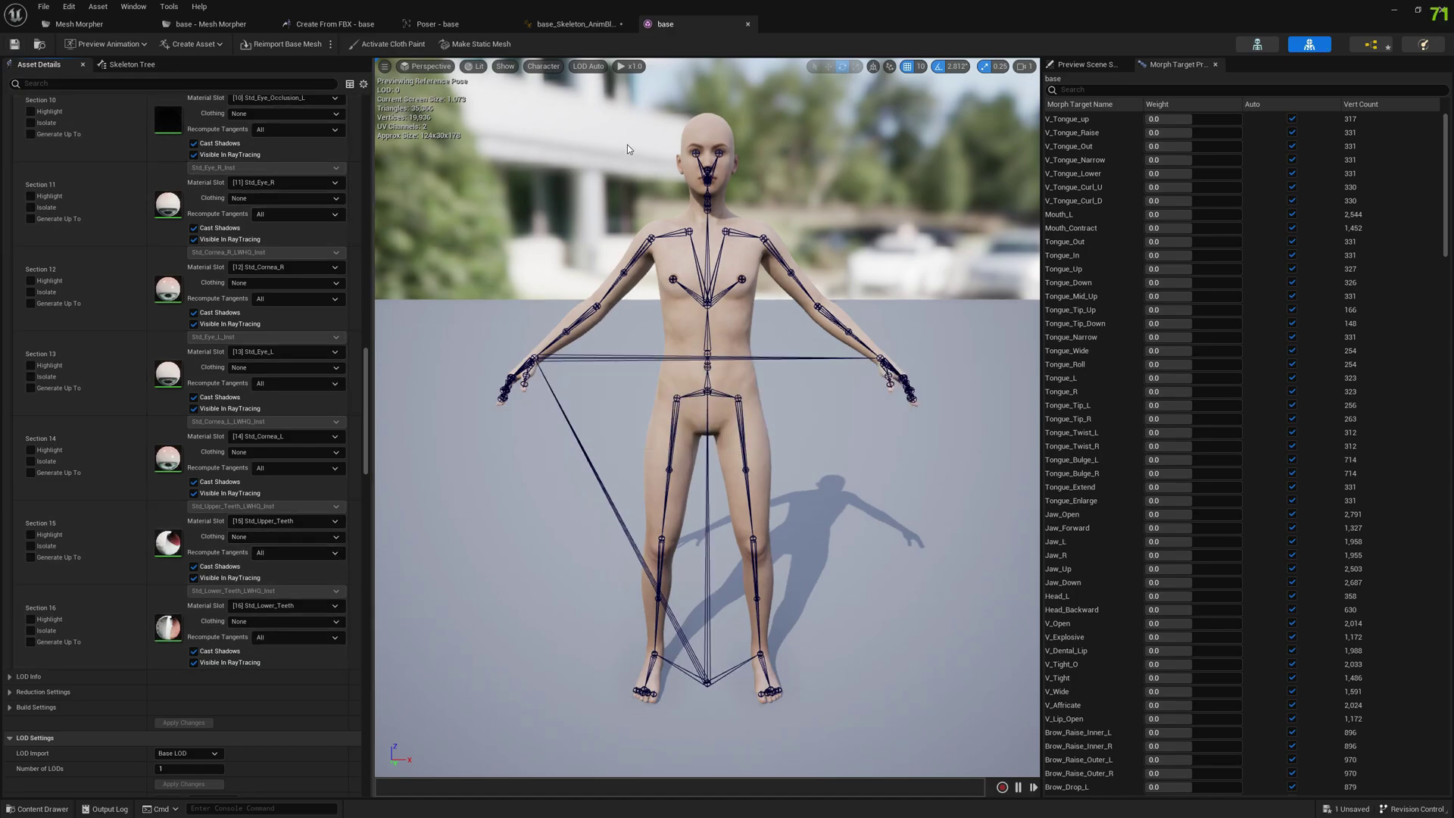
# Check the character in the animation blueprint preview, and look through the base mesh's animating rig, skeletal mesh and physics settings
pyautogui.click(564, 24)
pyautogui.moveTo(424, 212); pyautogui.dragTo(326, 235, button='right')
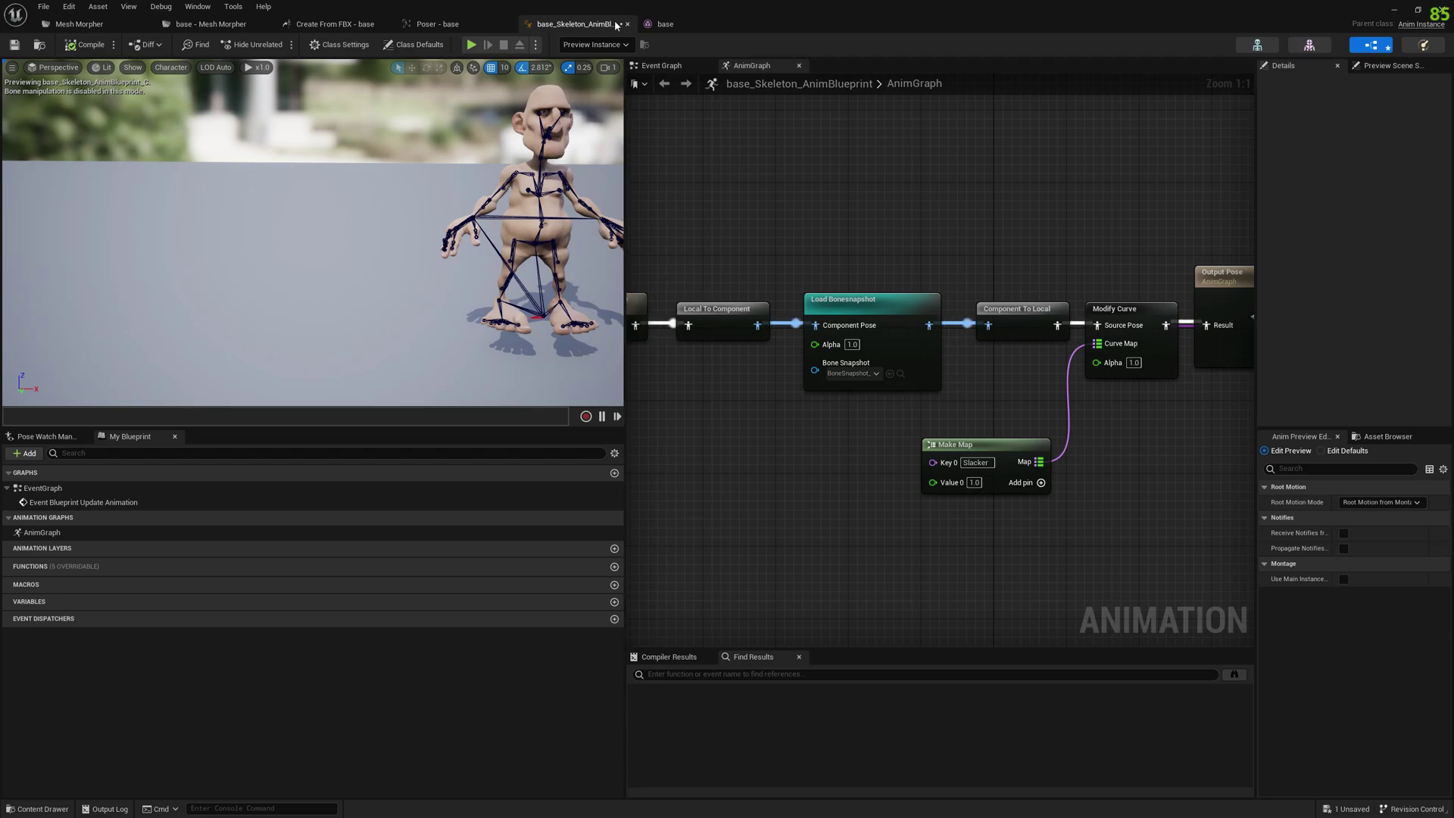
pyautogui.click(695, 21)
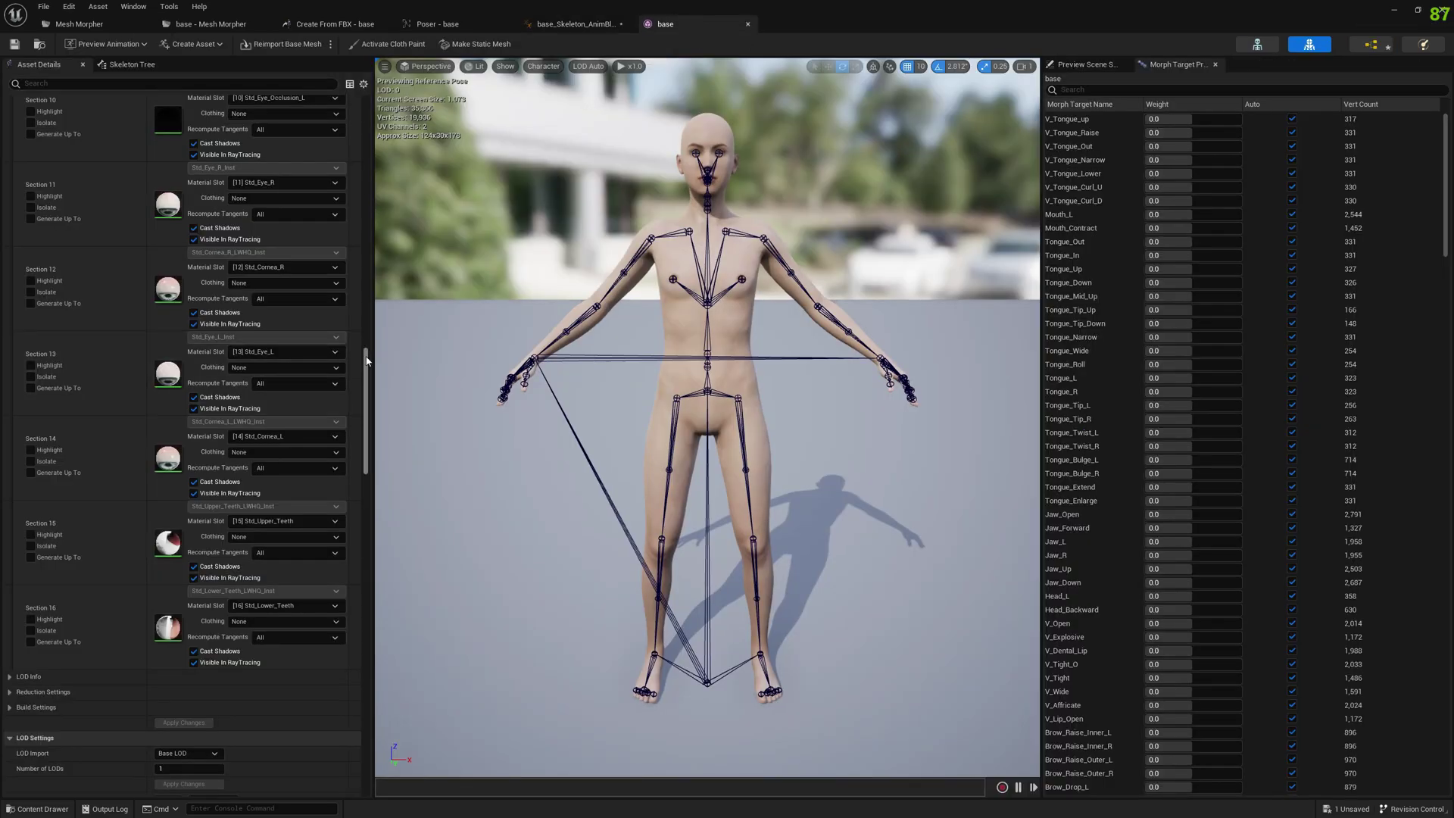
pyautogui.moveTo(367, 449); pyautogui.dragTo(367, 451)
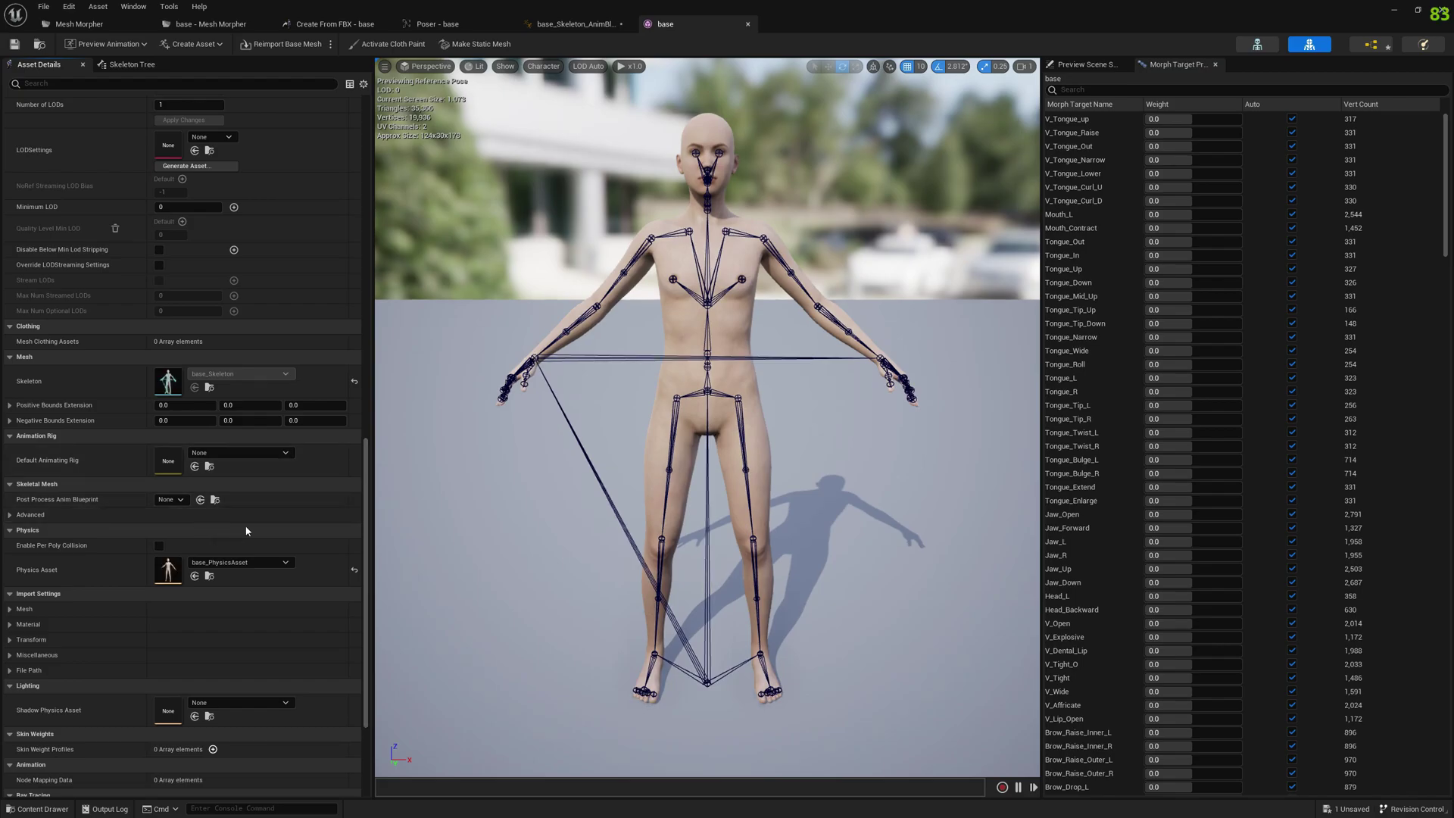
pyautogui.click(242, 454)
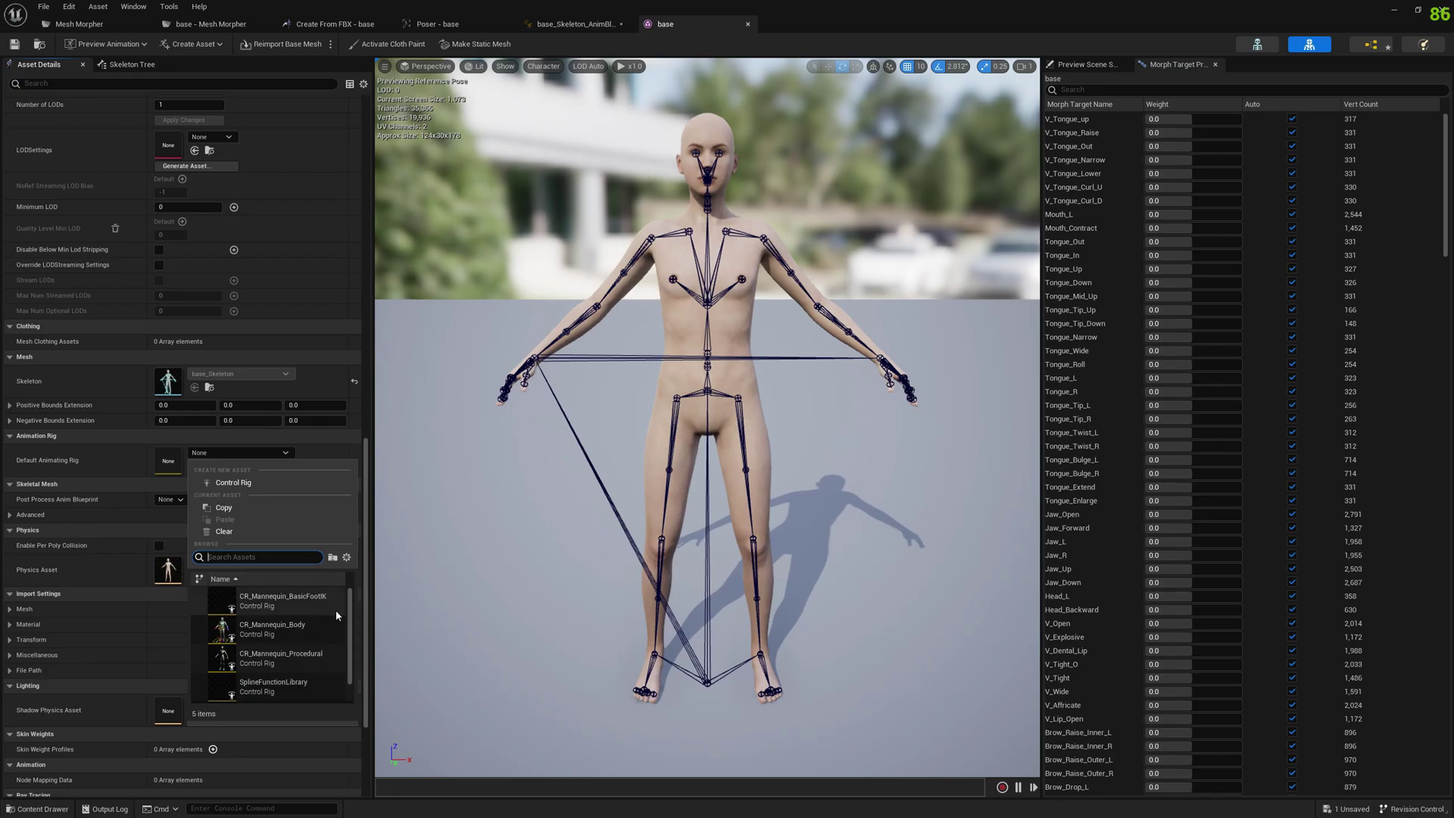
pyautogui.scroll(-1, 344, 628)
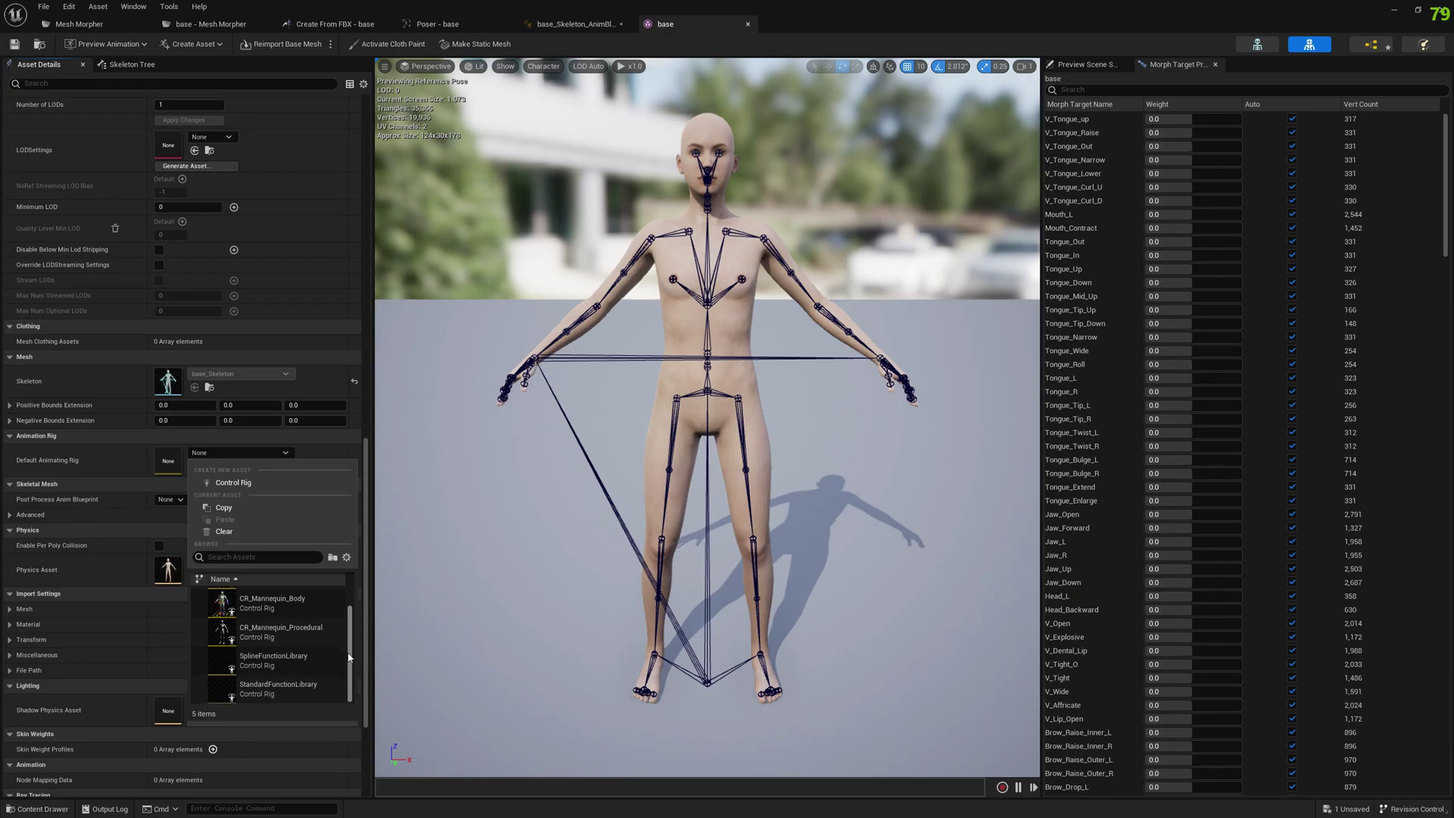
pyautogui.click(72, 515)
pyautogui.click(71, 515)
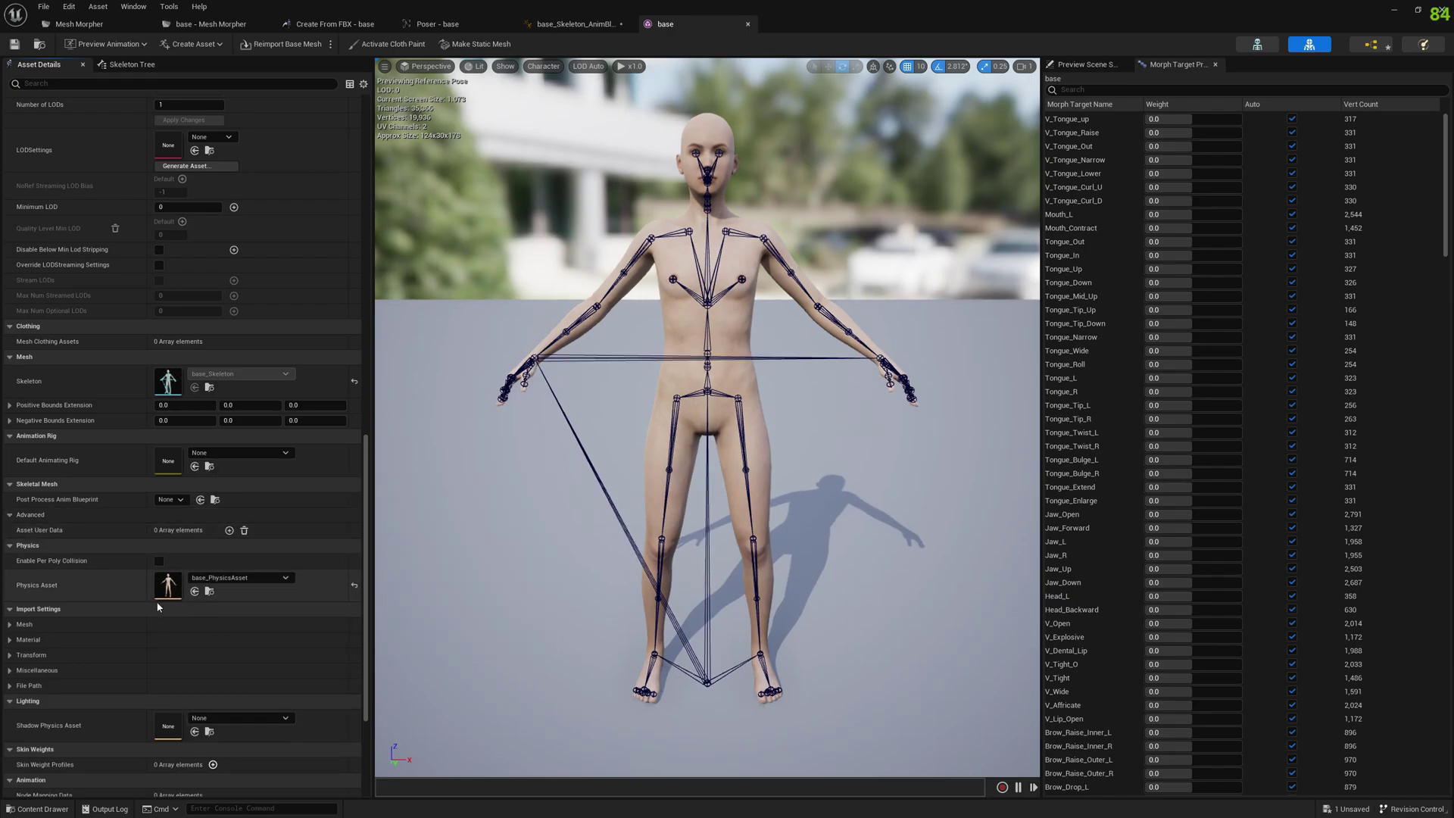
pyautogui.click(210, 716)
pyautogui.click(88, 687)
pyautogui.scroll(-1, 88, 687)
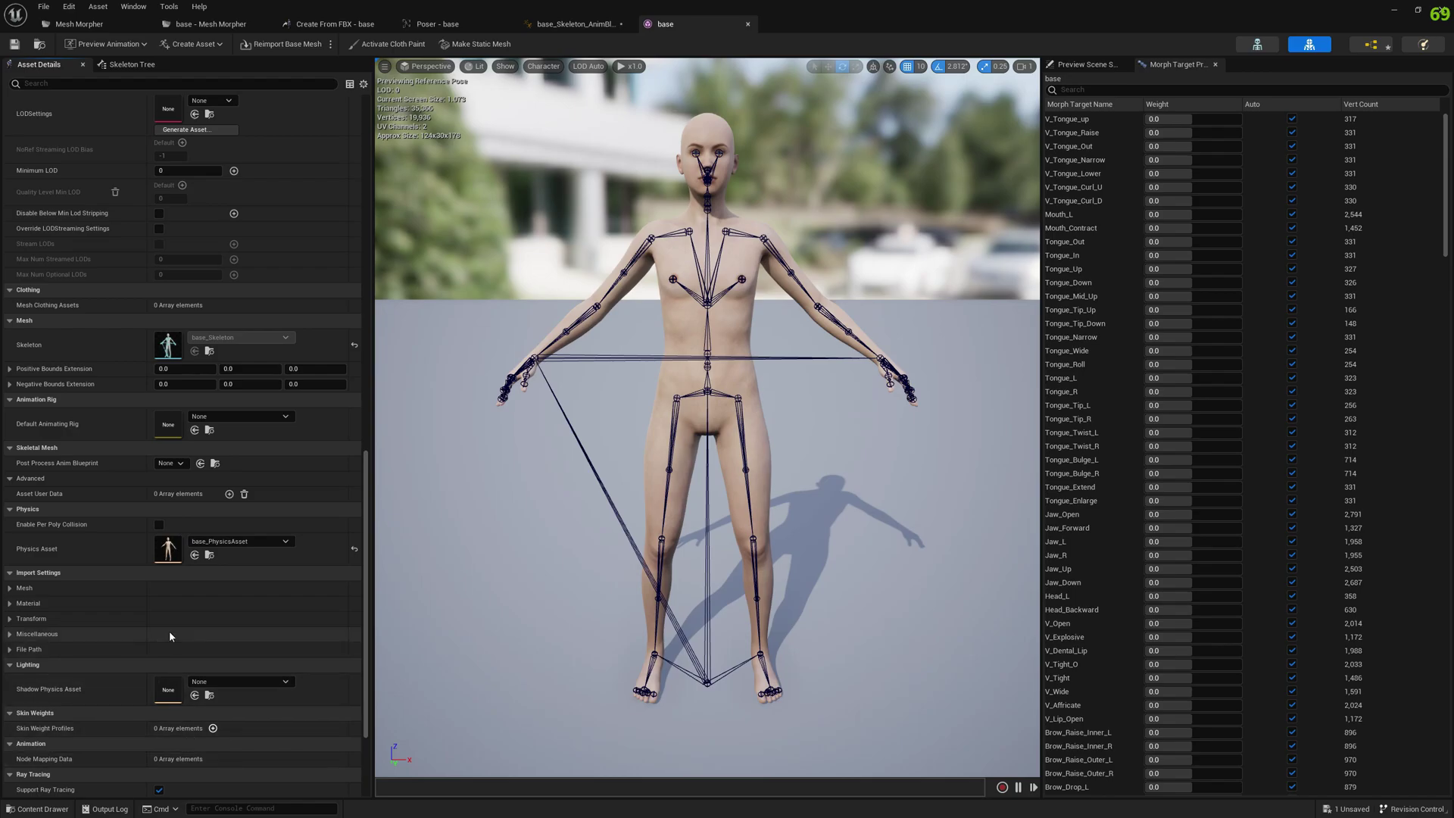
# Assign base_Skeleton_AnimBlueprint as the base mesh's Post Process Anim Blueprint, inspect the character from the side, and save the mesh
pyautogui.click(170, 462)
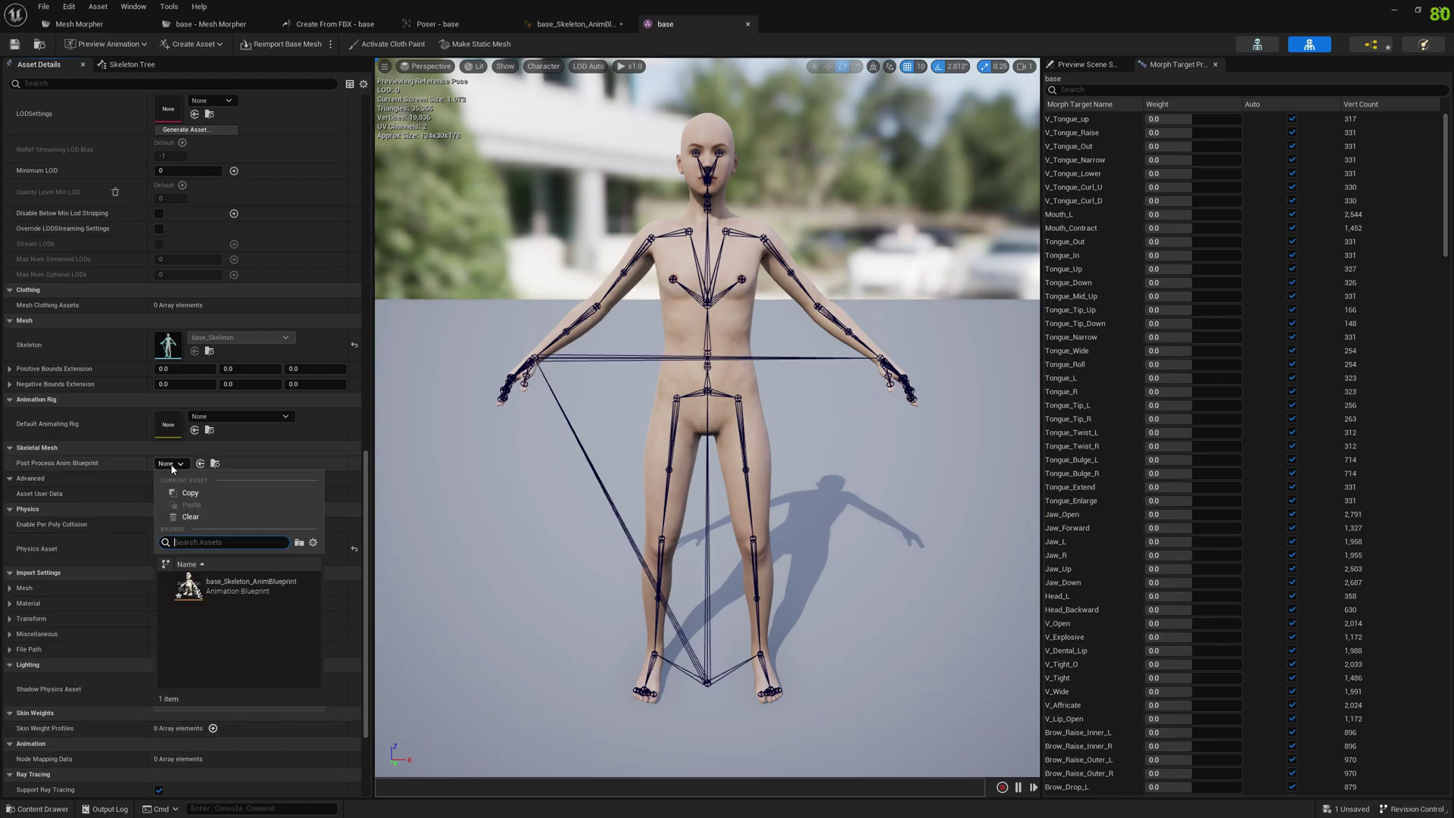
pyautogui.click(268, 599)
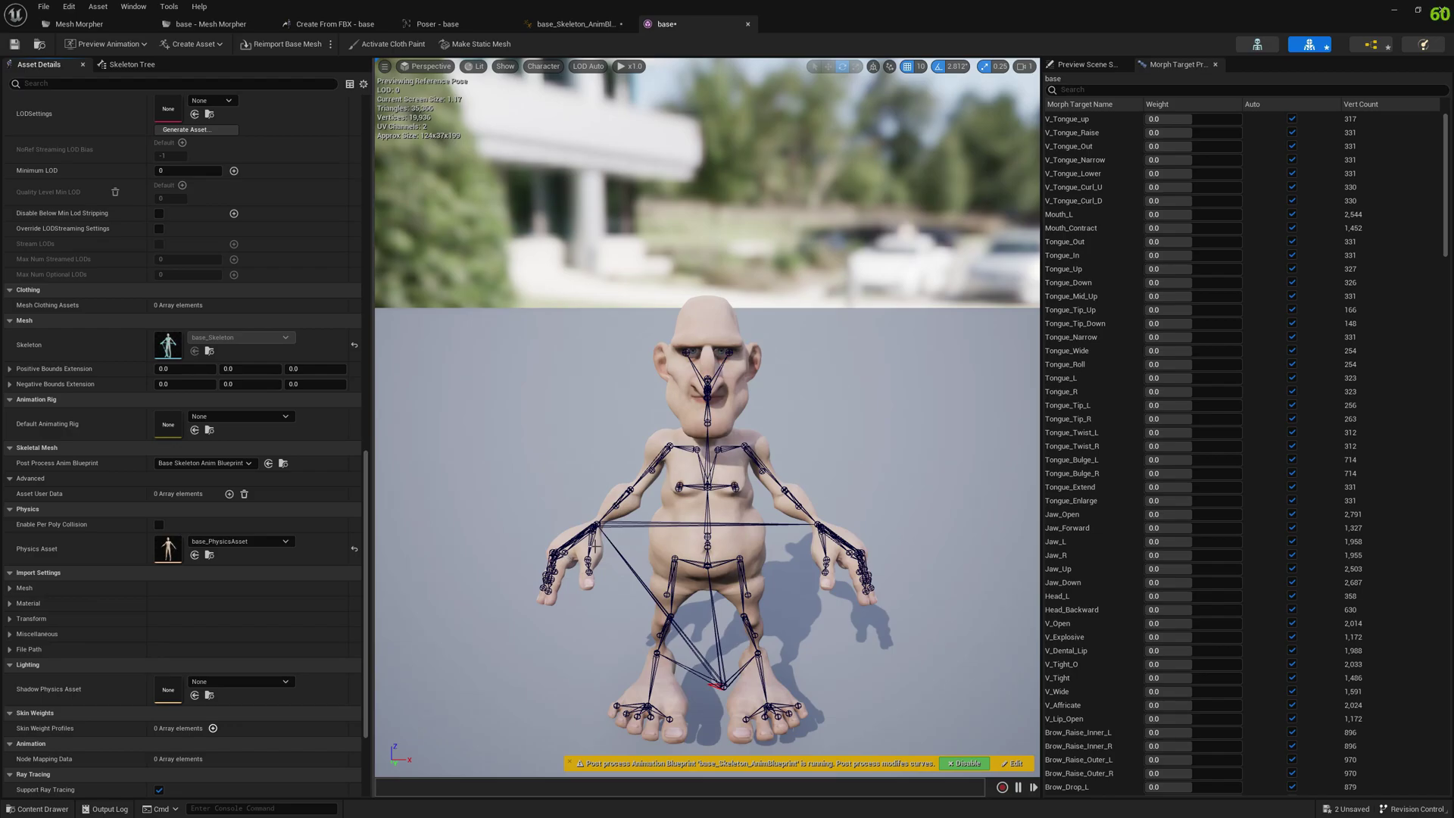
pyautogui.moveTo(627, 551); pyautogui.dragTo(443, 506, button='right')
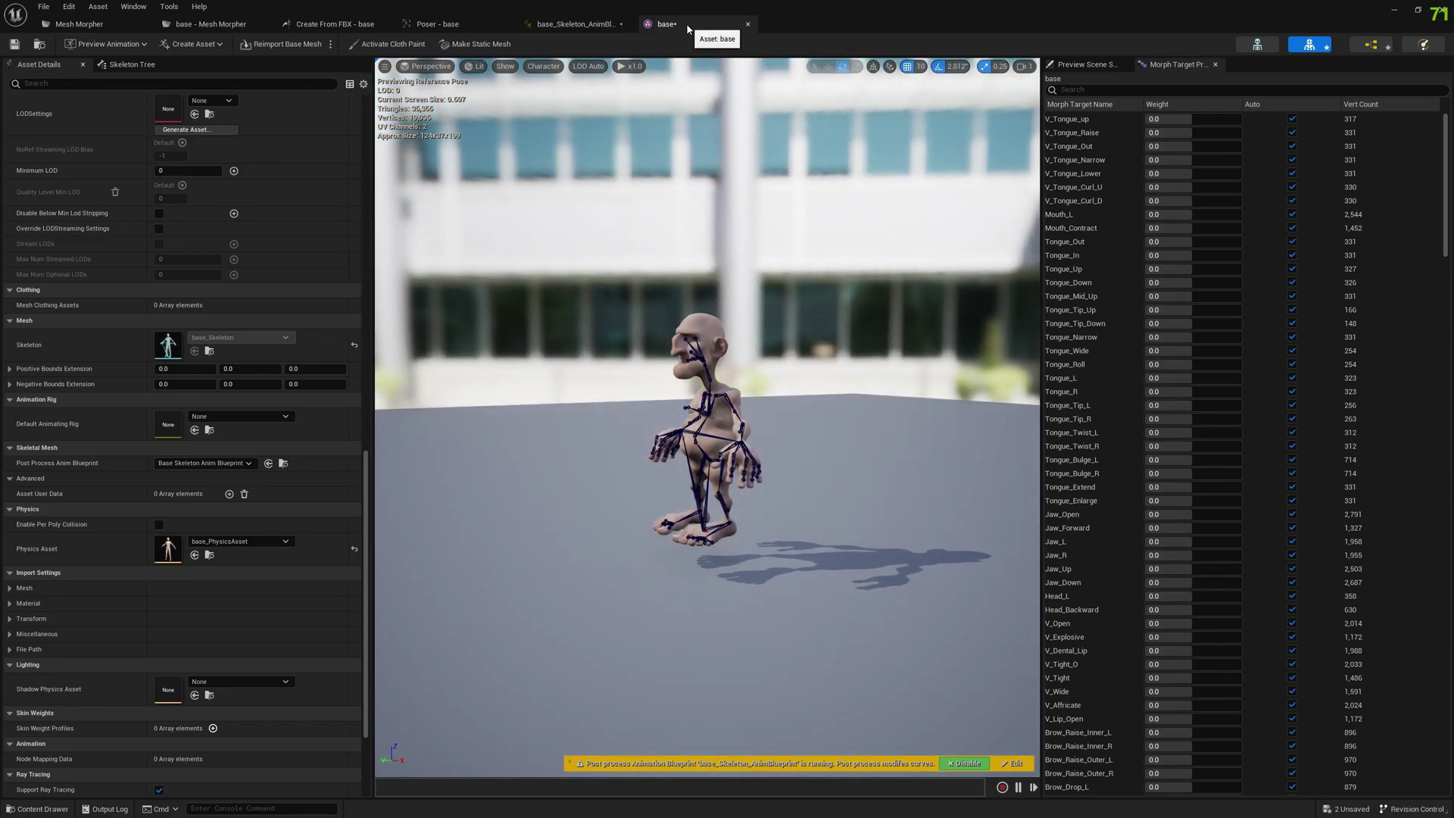
pyautogui.hotkey('ctrl', 's')
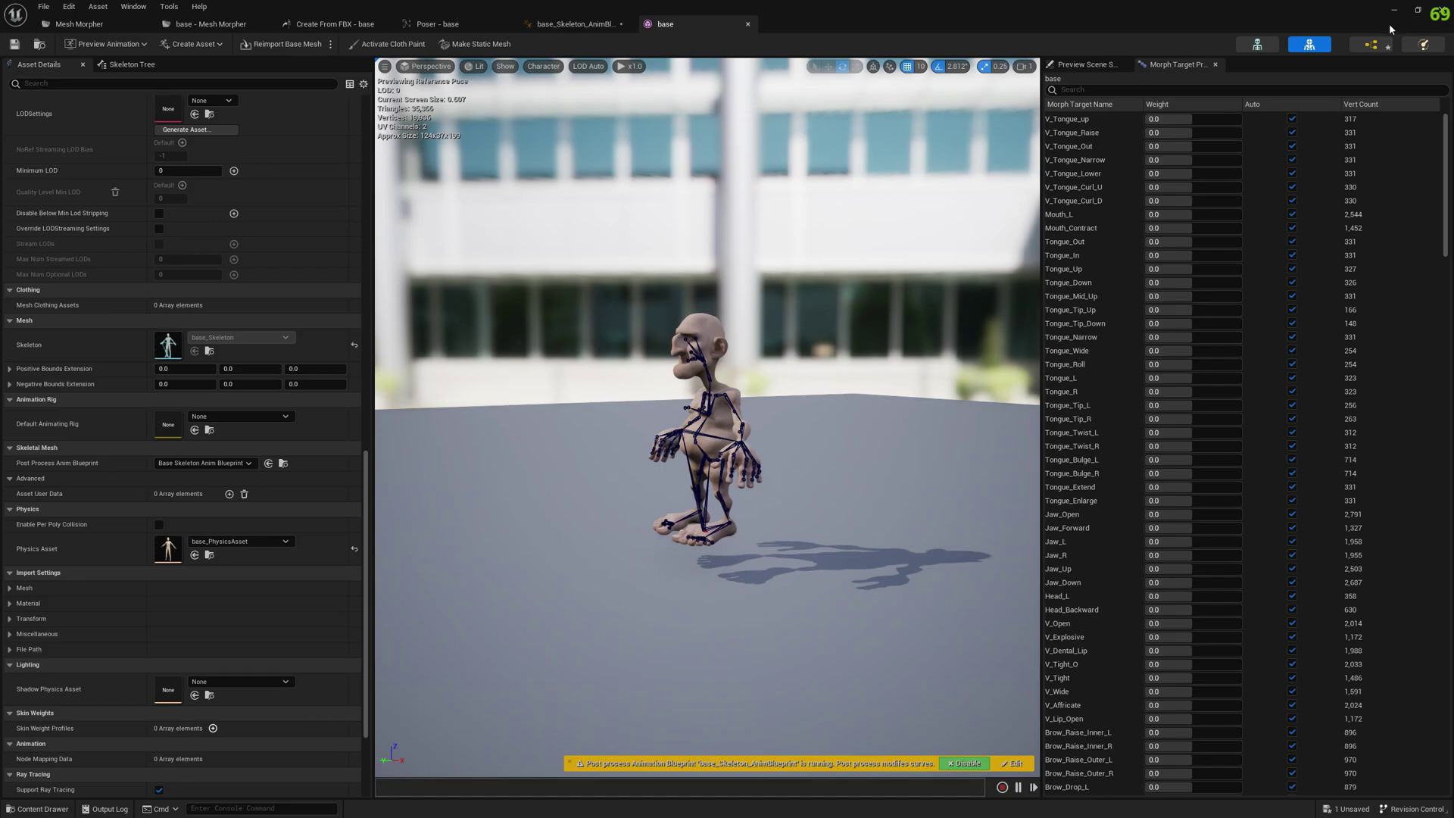
# Place the base skeletal mesh in the ThirdPersonMap level at about X 1000, Y 1350, Z 0, and frame it in the viewport
pyautogui.click(1394, 11)
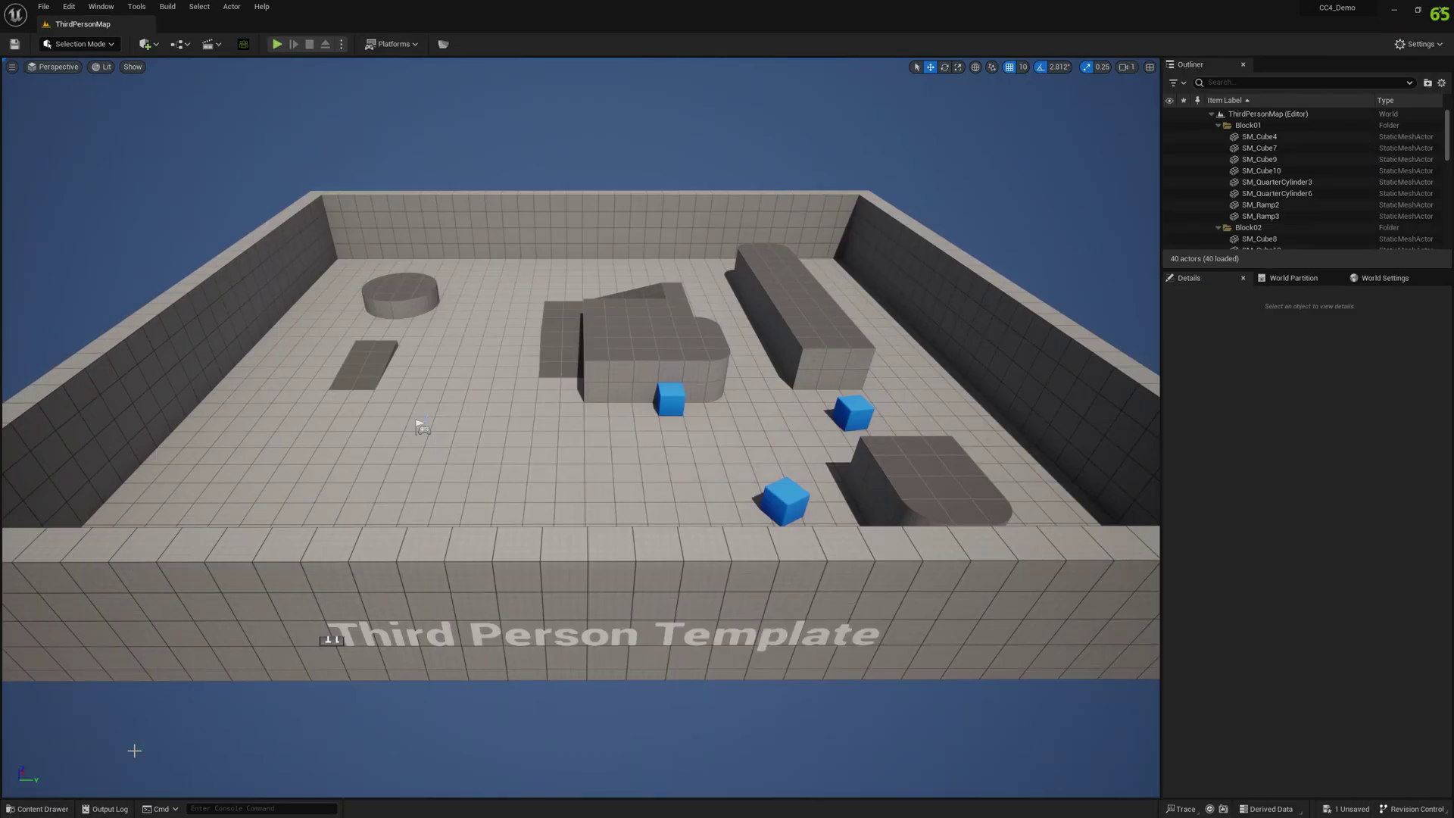
pyautogui.click(38, 809)
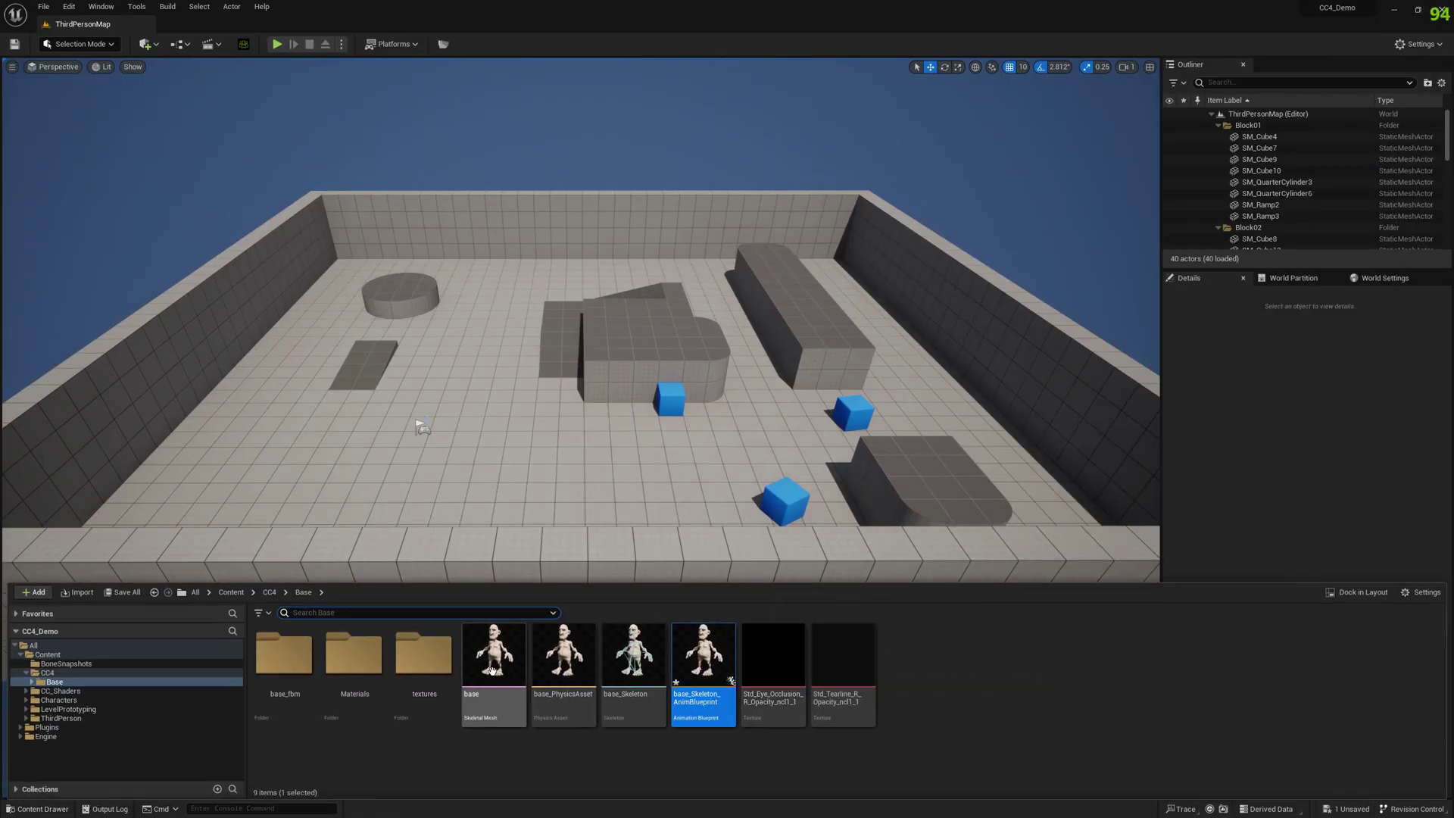
pyautogui.moveTo(492, 670); pyautogui.dragTo(481, 429)
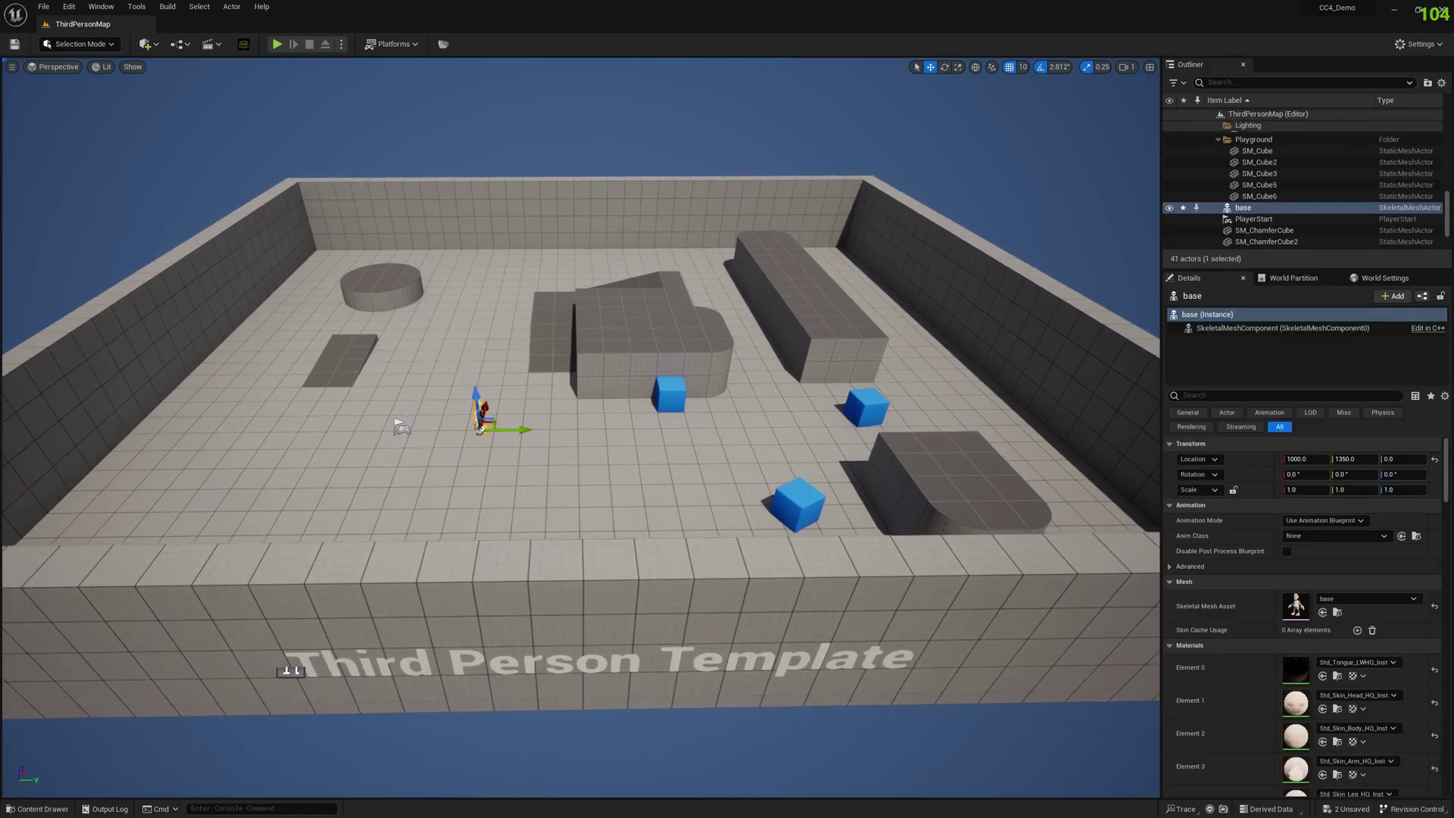
pyautogui.press('w')
pyautogui.moveTo(481, 428); pyautogui.dragTo(318, 379, button='right')
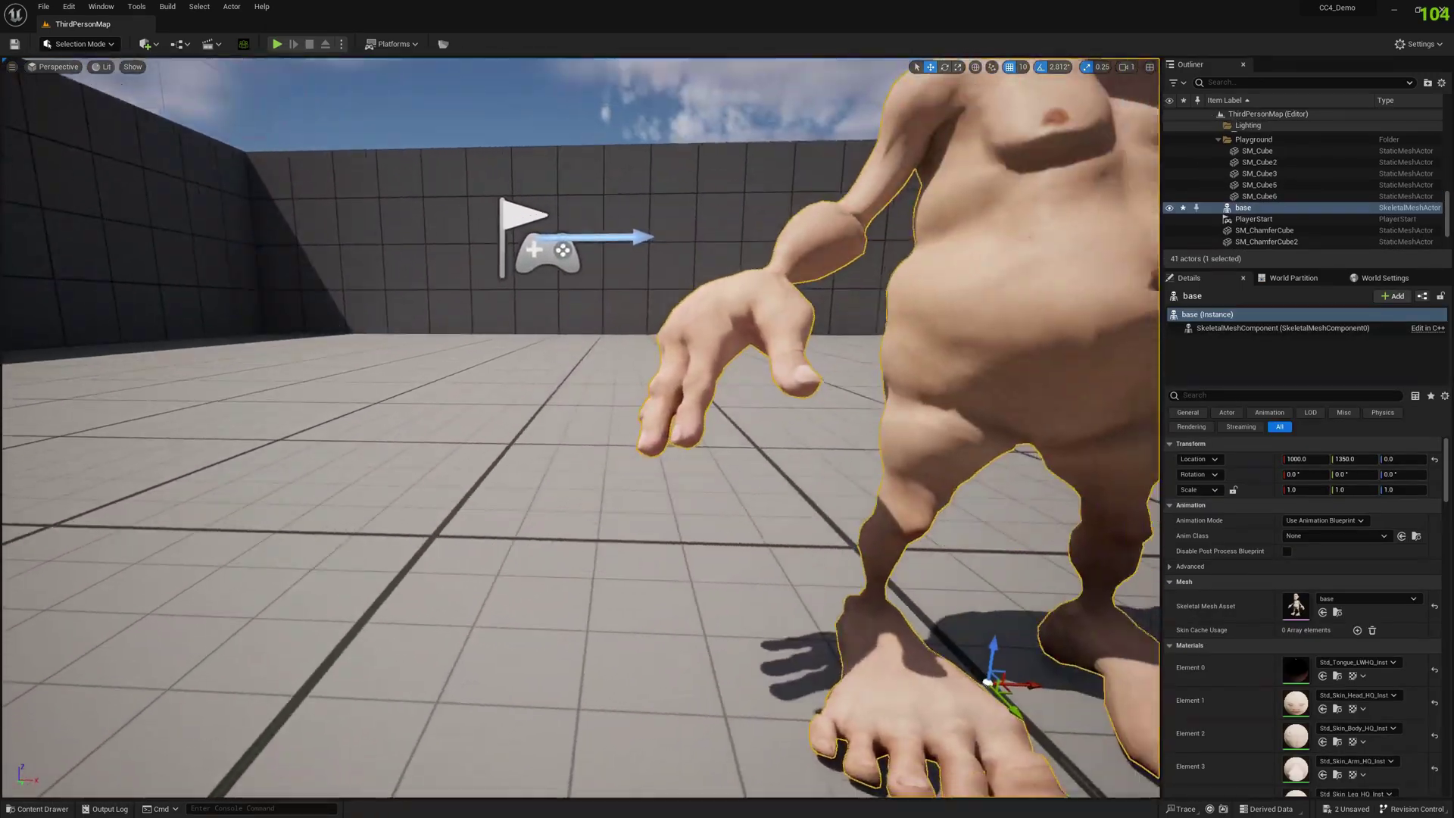
pyautogui.press('f')
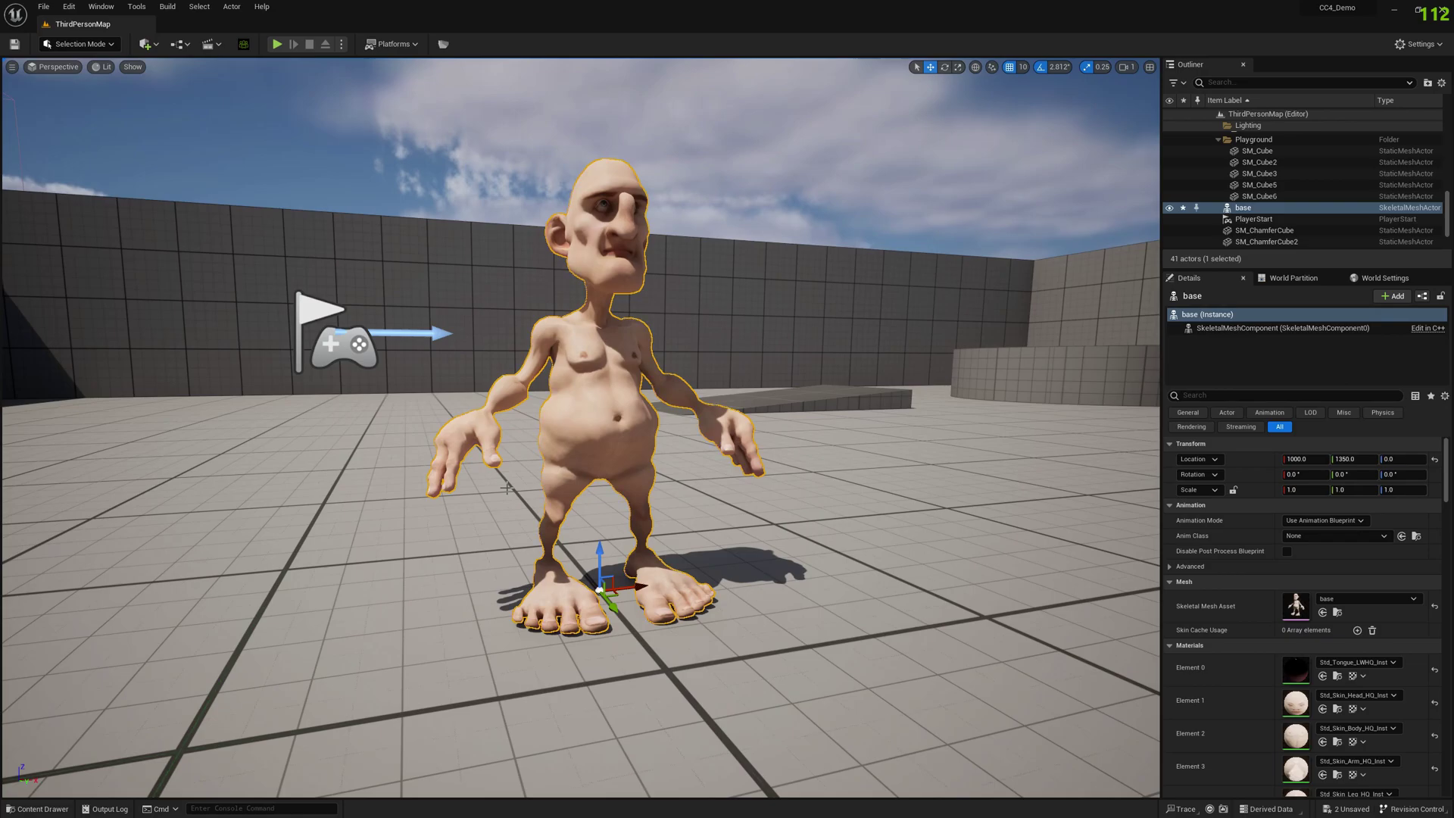